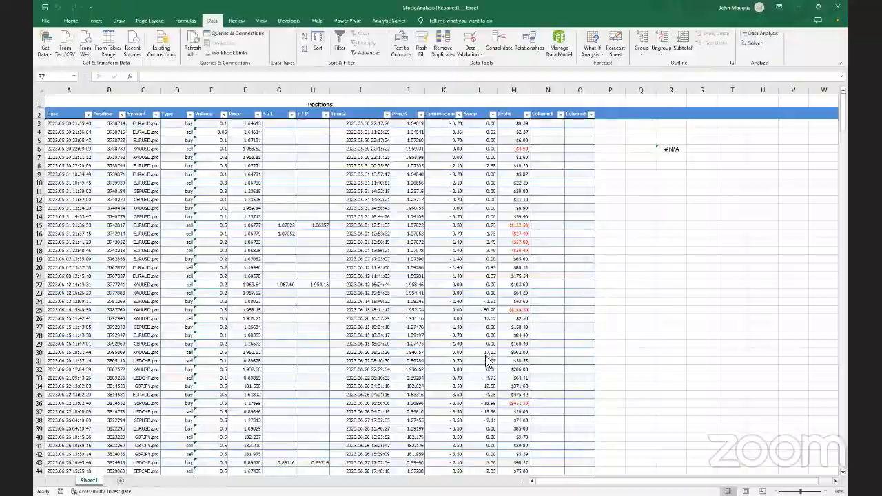
# Switch to MetaTrader 5 and show the account's closed-trade History list
pyautogui.hotkey('alt', 'Tab')
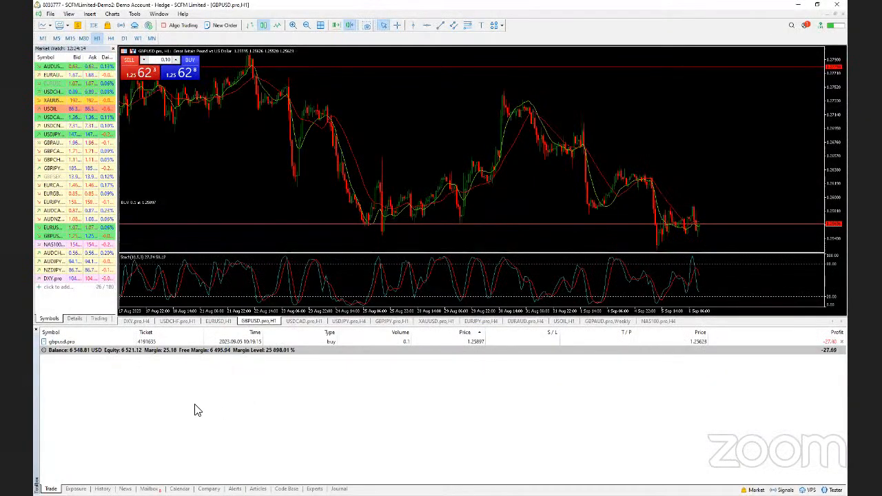
pyautogui.click(102, 488)
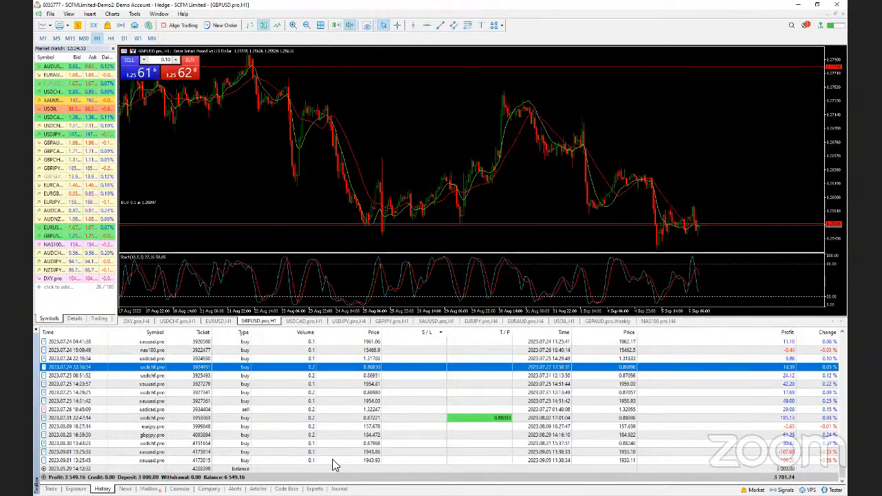
# Scroll through the MetaTrader trade history, then return to the Stock Analysis Excel workbook
pyautogui.scroll(15, 334, 465)
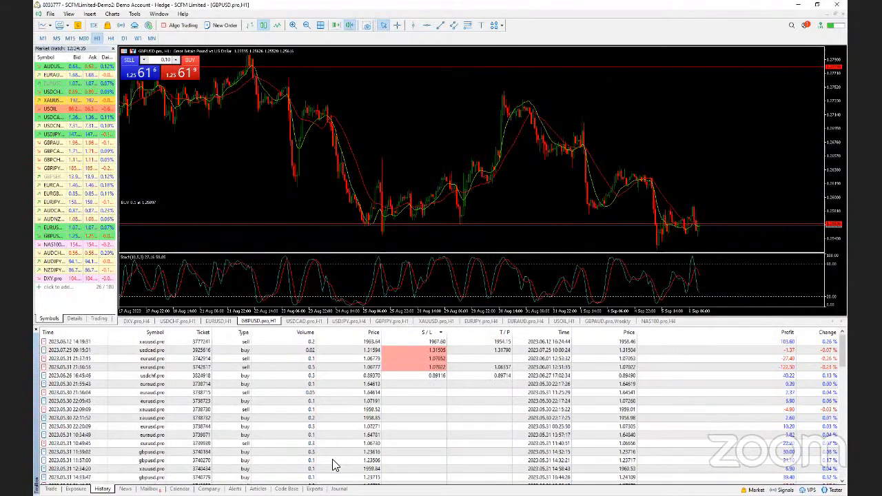
pyautogui.scroll(-15, 334, 465)
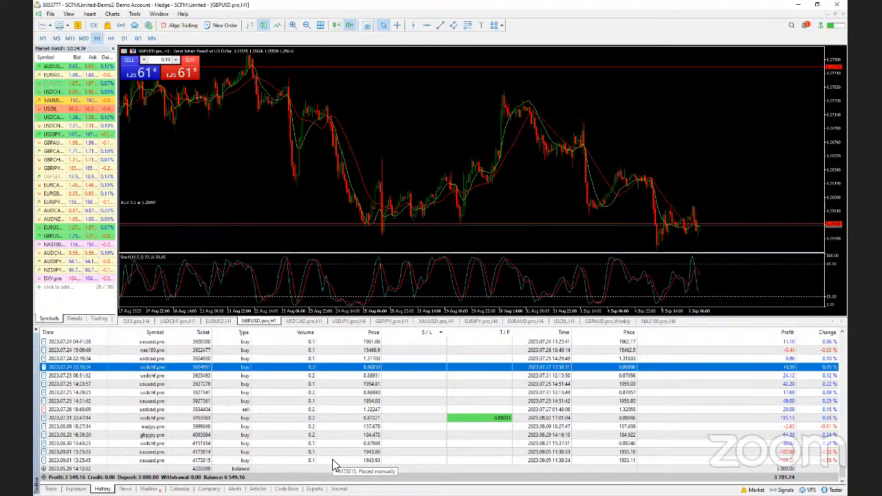
pyautogui.scroll(5, 334, 465)
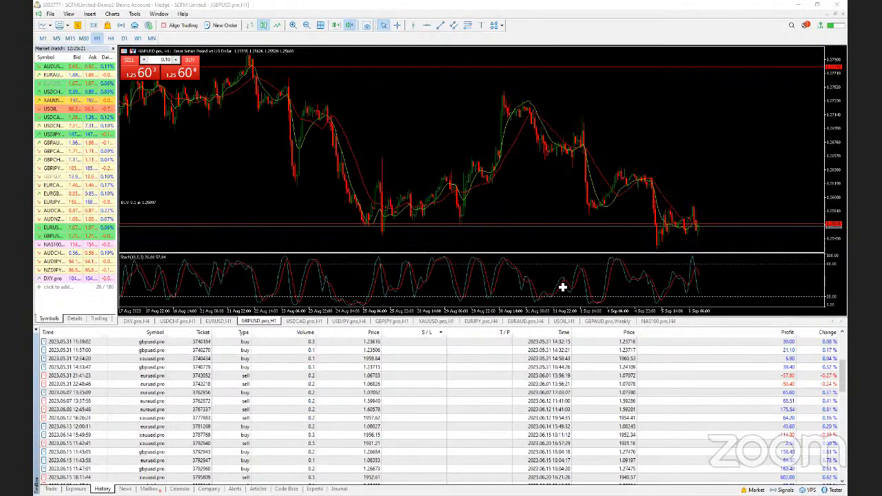
pyautogui.hotkey('alt', 'Tab')
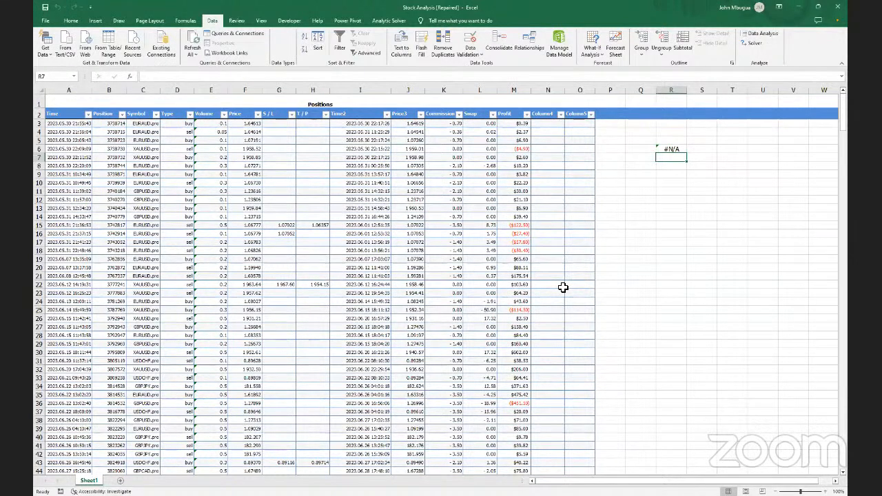
pyautogui.scroll(-12, 562, 287)
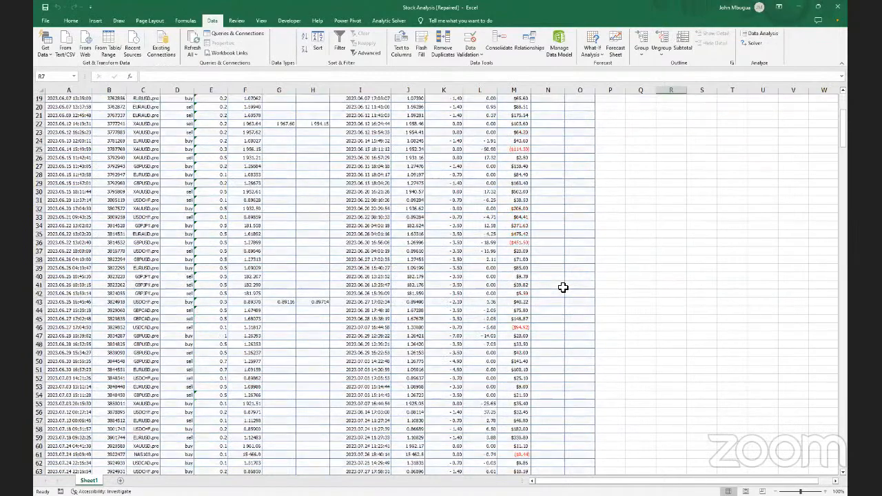
pyautogui.scroll(-15, 563, 287)
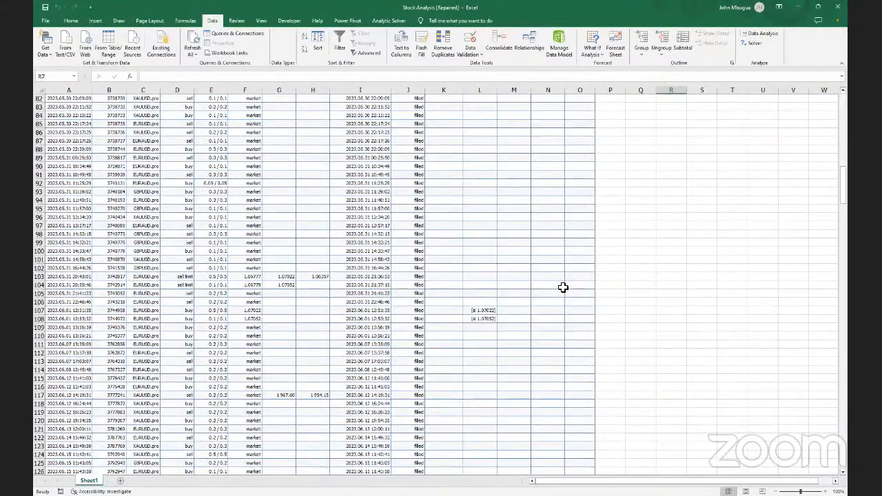
pyautogui.scroll(4, 563, 287)
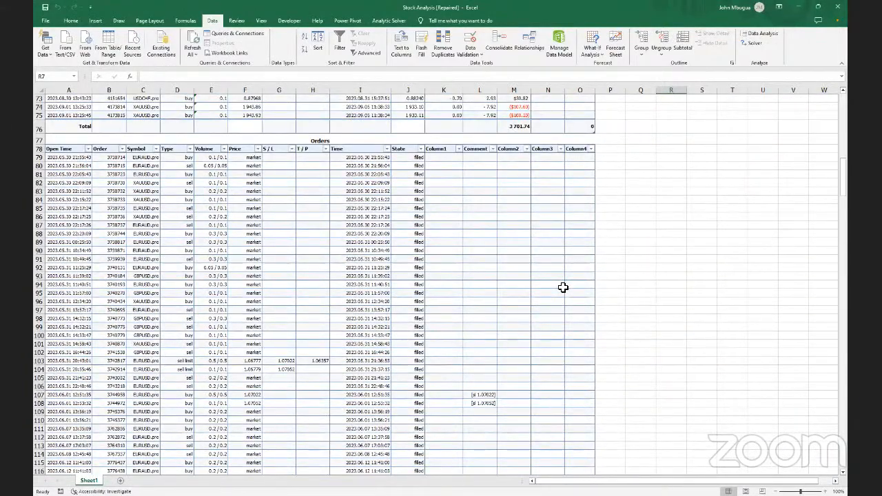
pyautogui.scroll(-20, 562, 288)
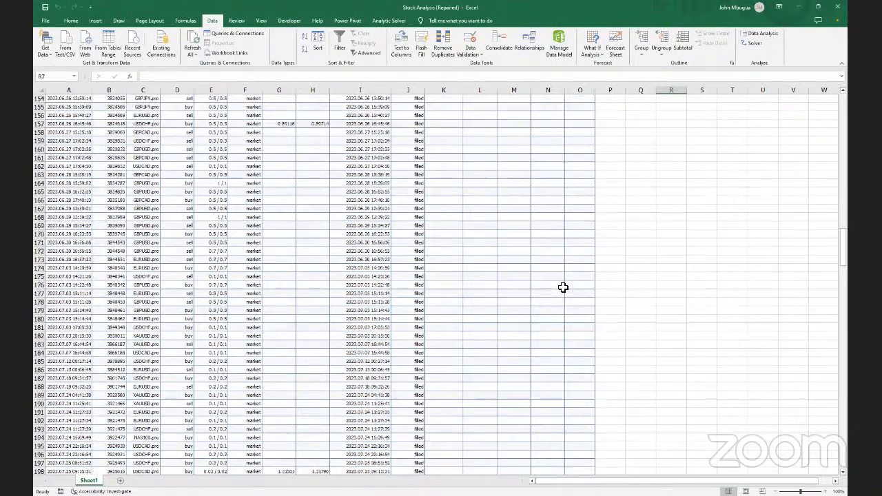
pyautogui.scroll(-20, 563, 287)
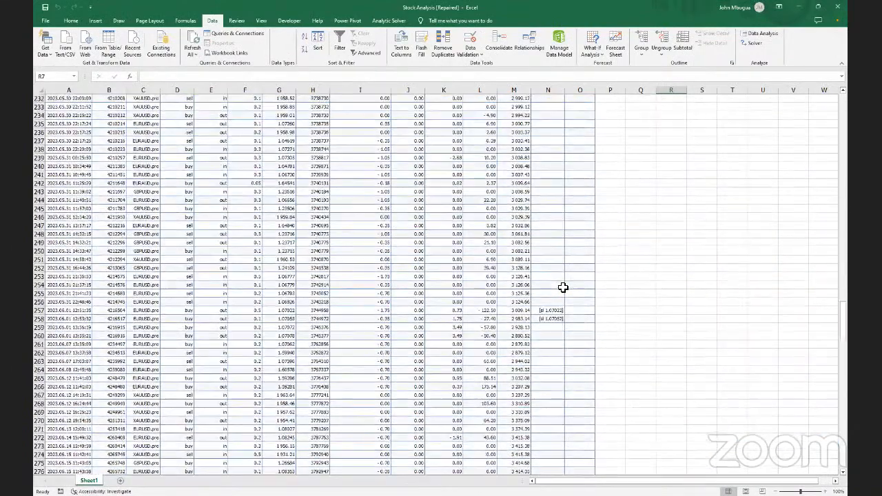
pyautogui.scroll(4, 562, 287)
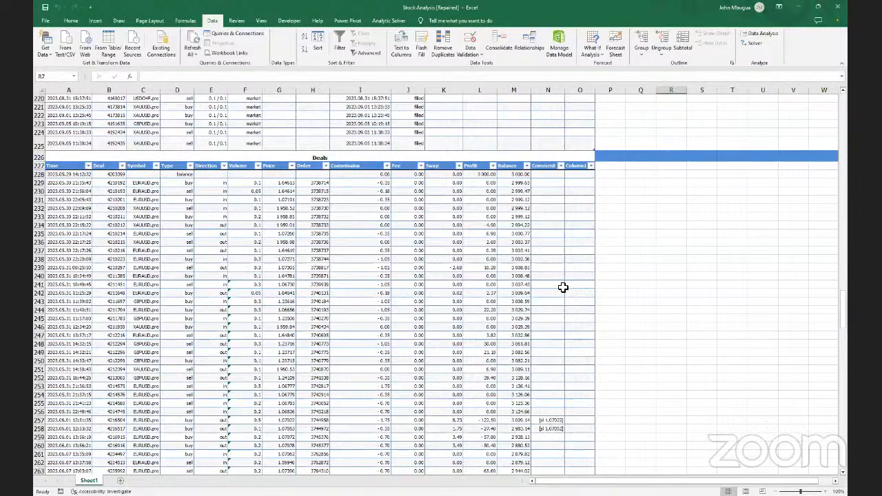
pyautogui.scroll(-2, 563, 288)
pyautogui.scroll(-13, 563, 287)
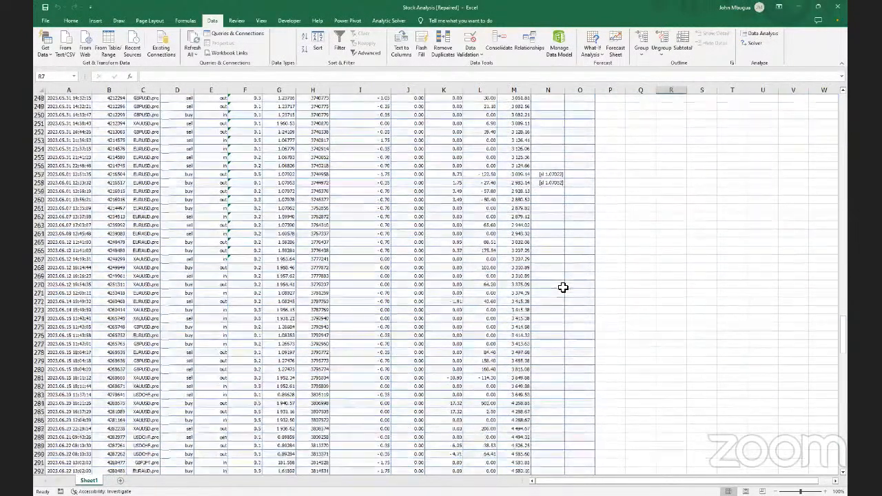
pyautogui.scroll(-20, 563, 287)
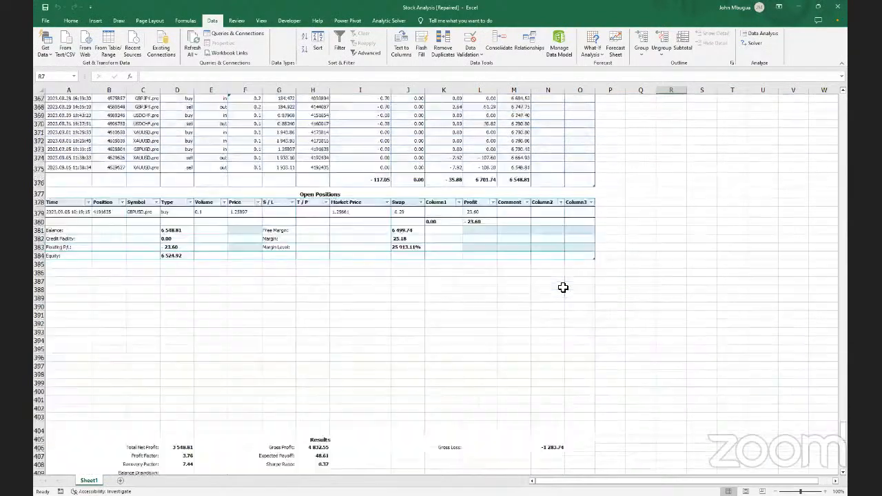
pyautogui.scroll(-5, 563, 288)
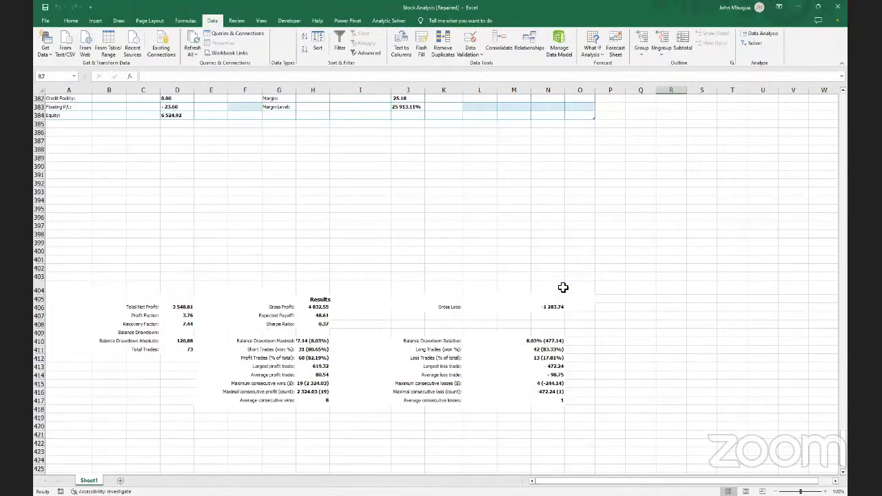
pyautogui.scroll(20, 562, 287)
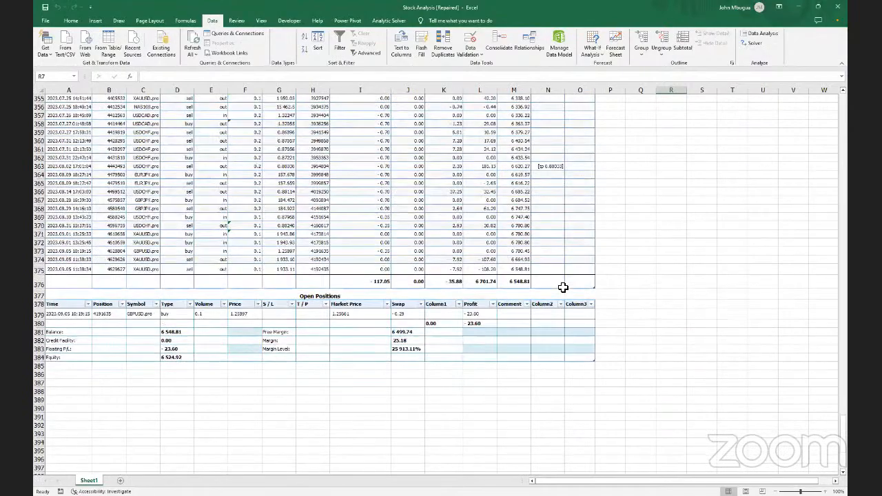
pyautogui.scroll(20, 562, 287)
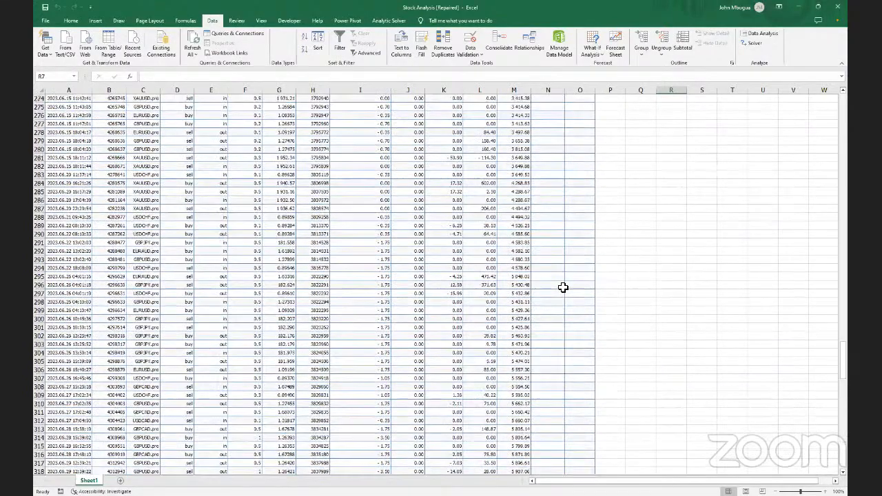
pyautogui.scroll(20, 563, 287)
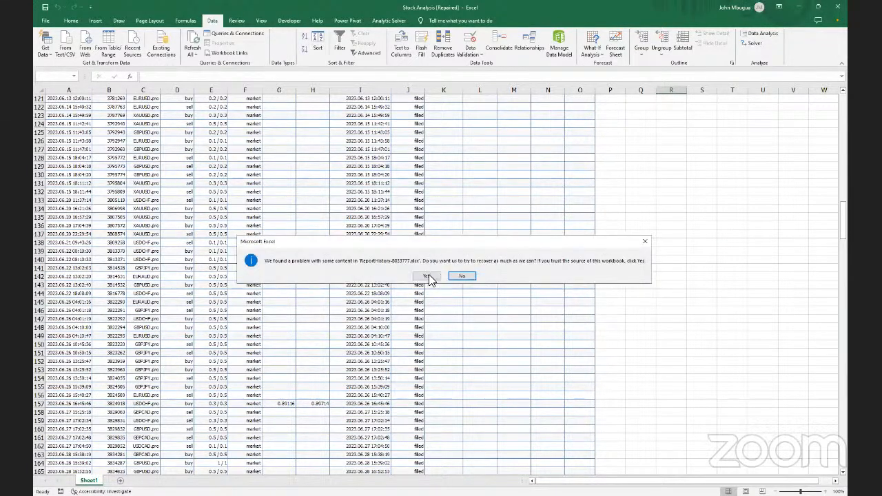
# Accept recovery of the damaged report content and switch to the repaired ReportHistory workbook
pyautogui.click(428, 275)
pyautogui.click(430, 275)
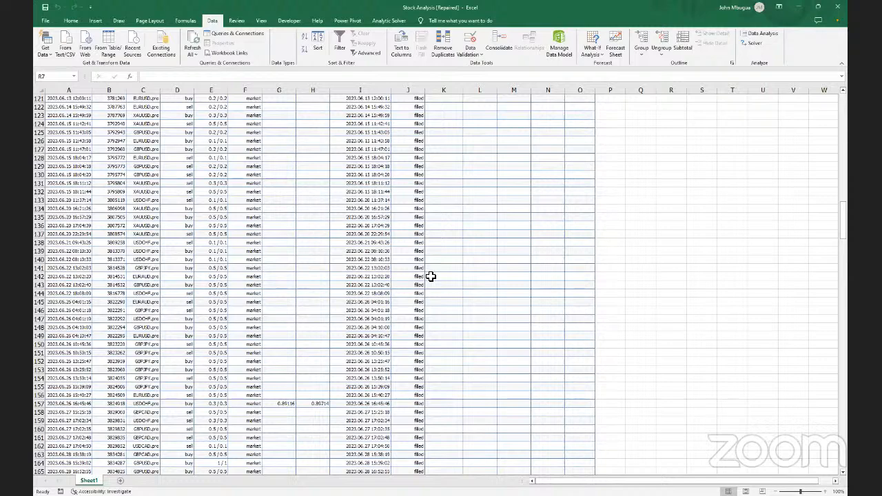
pyautogui.hotkey('alt', 'Tab')
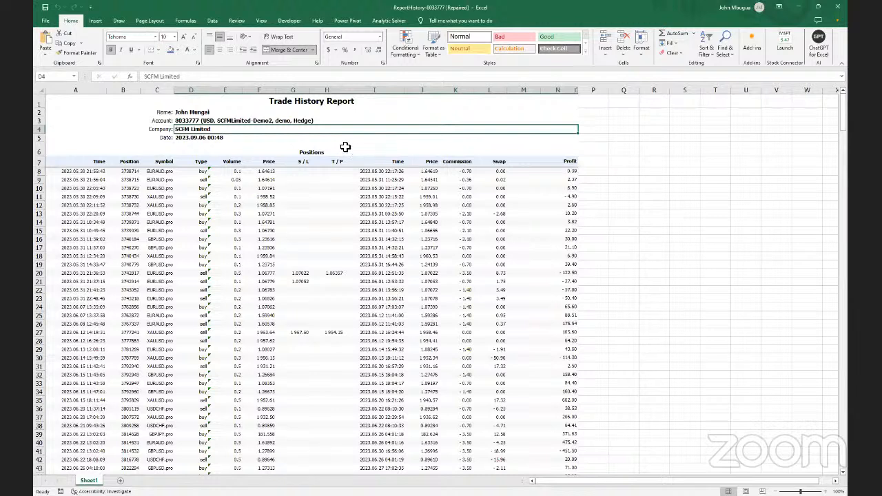
# Clear the Positions label from row 6 of the report header
pyautogui.click(300, 142)
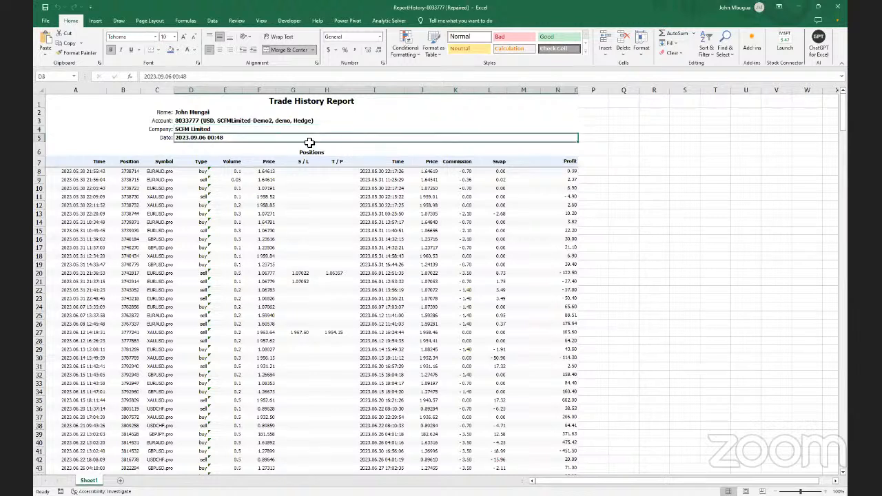
pyautogui.moveTo(382, 143); pyautogui.dragTo(285, 106)
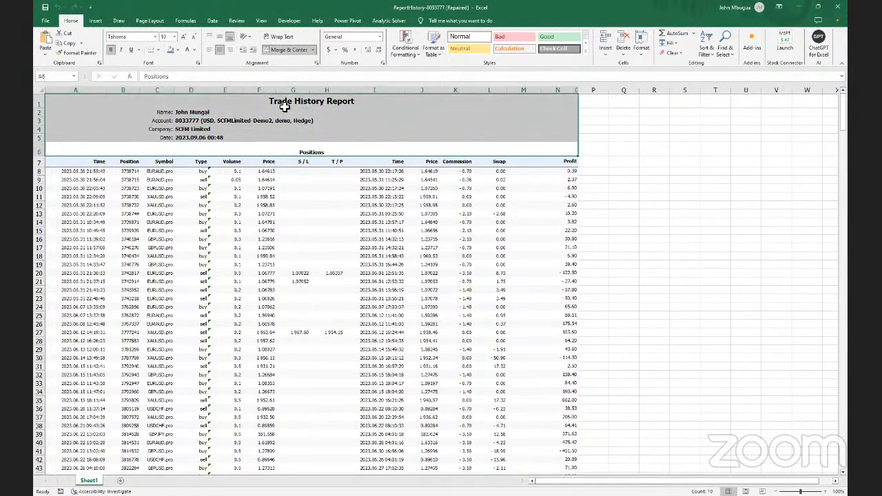
pyautogui.press('BackSpace')
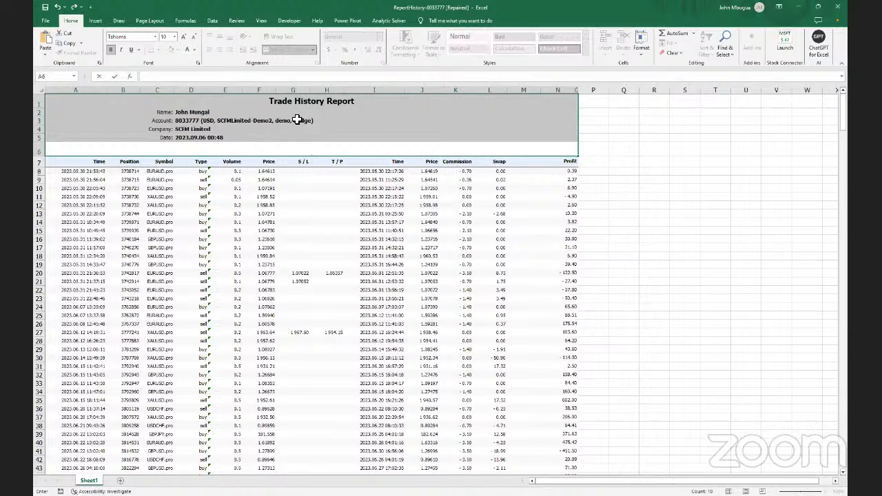
pyautogui.click(119, 140)
# Erase the report title and account details in A1:N5, then select rows 2–5
pyautogui.moveTo(118, 139); pyautogui.dragTo(171, 104)
pyautogui.press('Delete')
pyautogui.click(239, 150)
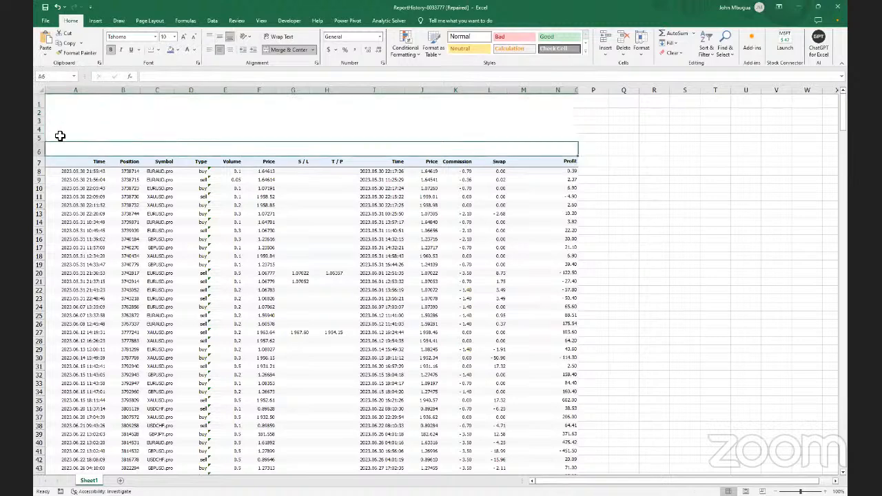
pyautogui.click(38, 137)
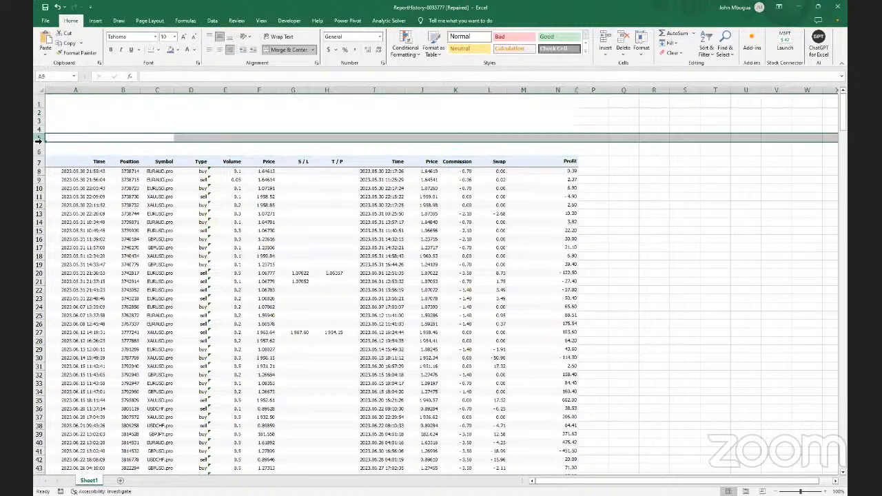
pyautogui.moveTo(38, 137); pyautogui.dragTo(39, 106)
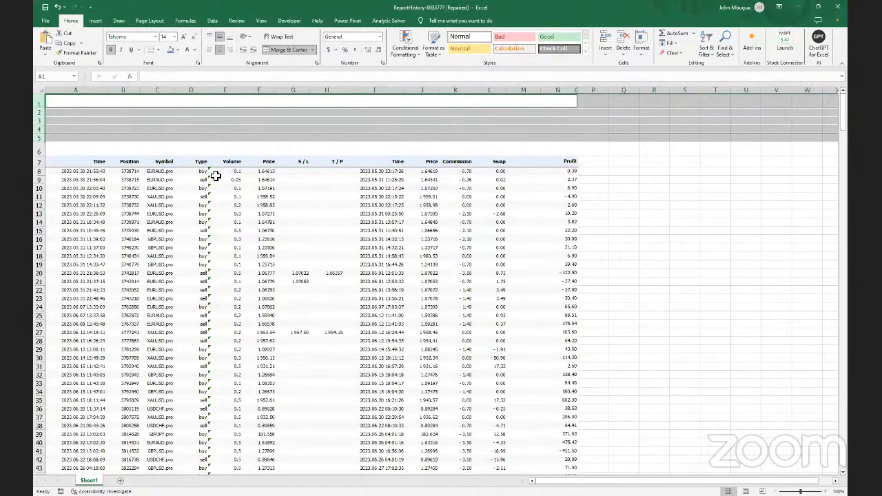
# Select the empty title row at the top of the sheet
pyautogui.scroll(-1, 271, 252)
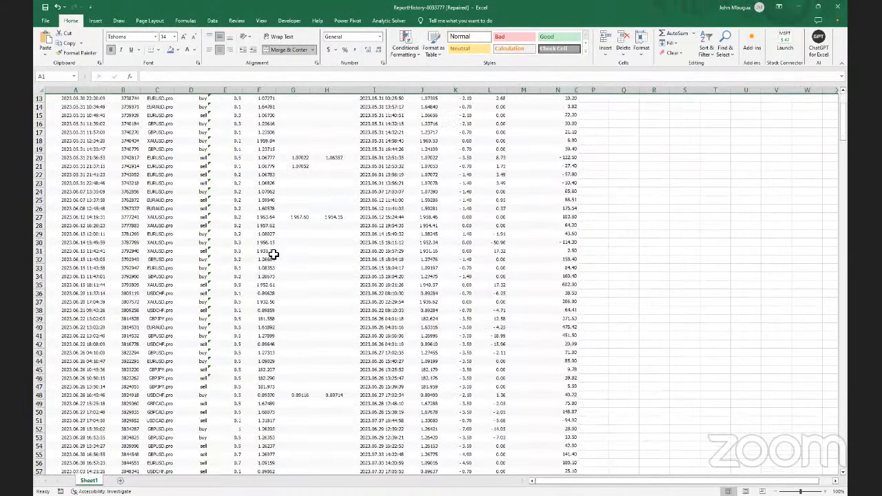
pyautogui.scroll(1, 274, 254)
pyautogui.scroll(-2, 273, 254)
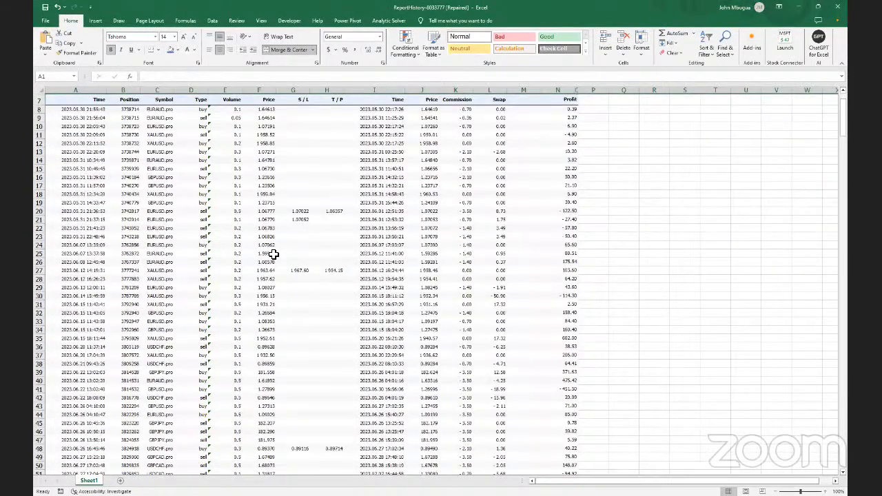
pyautogui.scroll(2, 273, 255)
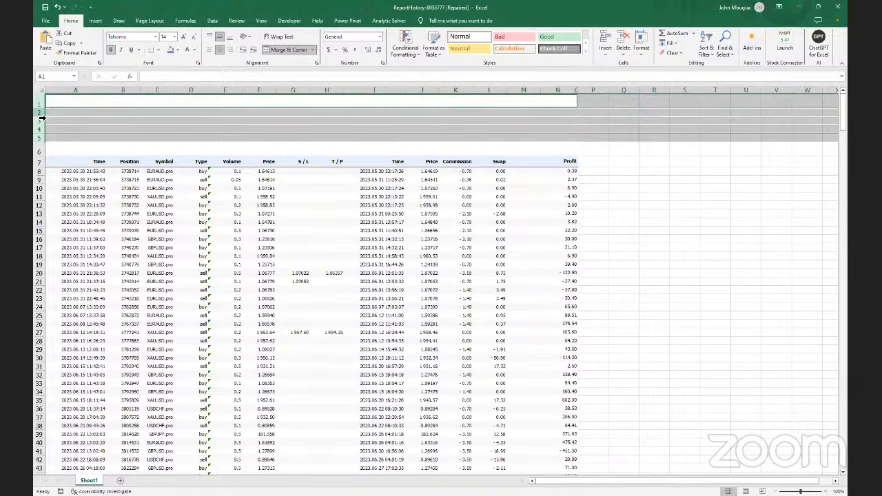
pyautogui.press('Down')
pyautogui.press('Down')
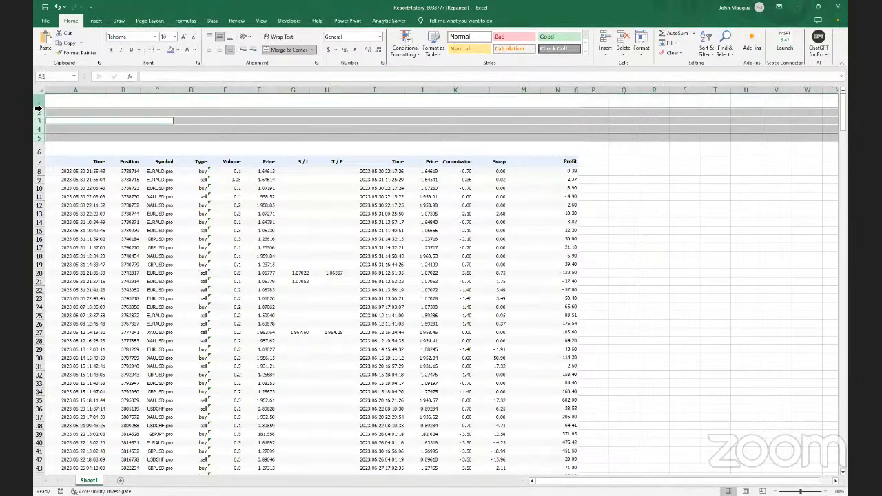
pyautogui.click(38, 103)
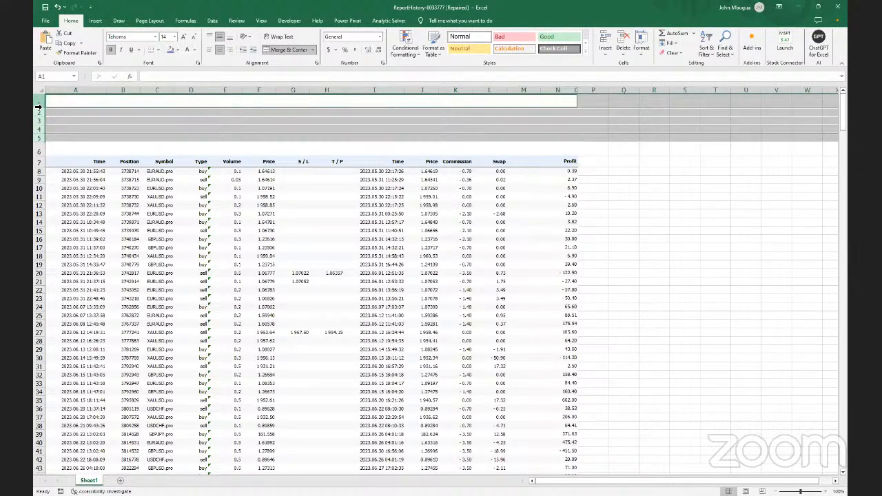
# Select the Positions block from the Time header in A7 down to O80
pyautogui.scroll(-2, 298, 261)
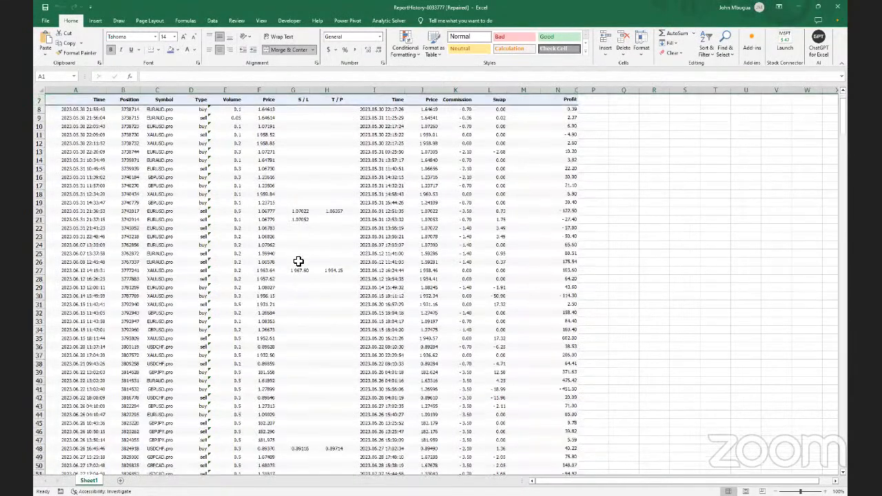
pyautogui.scroll(-15, 298, 261)
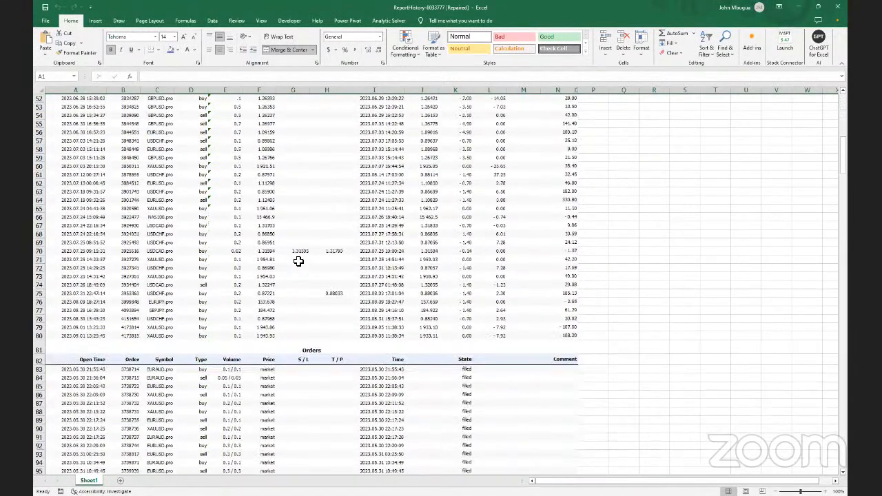
pyautogui.scroll(15, 298, 261)
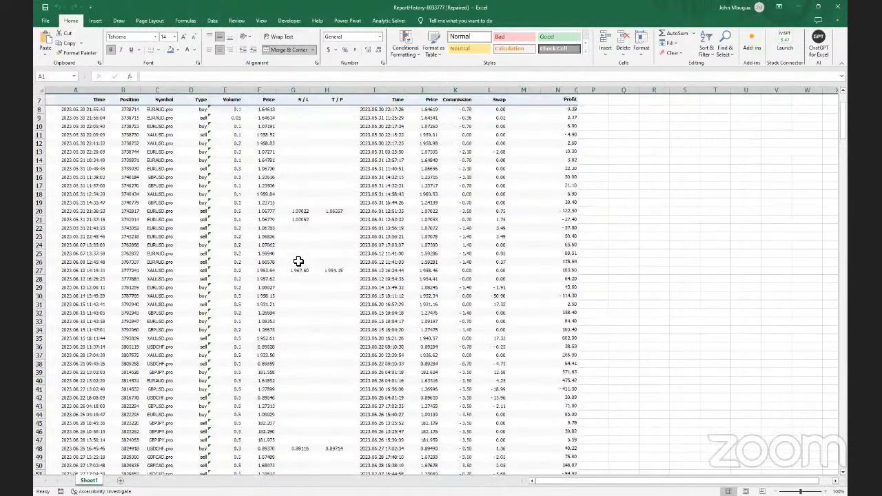
pyautogui.scroll(2, 298, 261)
pyautogui.click(59, 165)
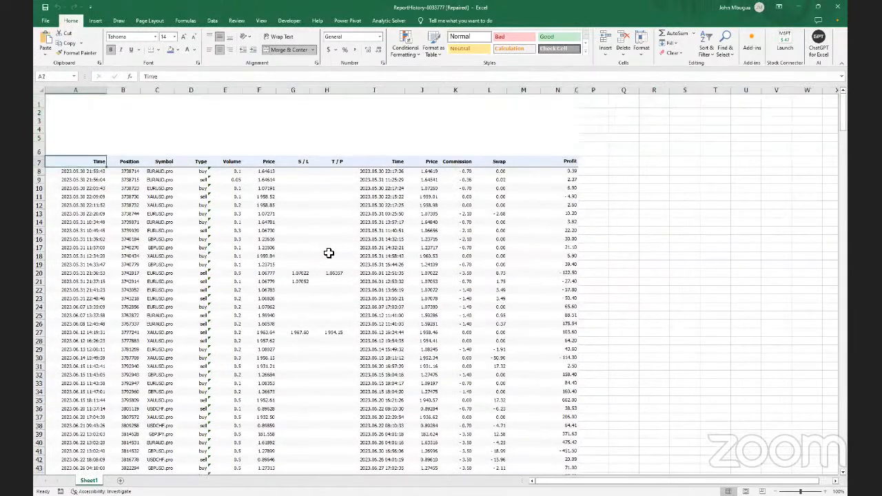
pyautogui.moveTo(329, 253); pyautogui.dragTo(540, 451)
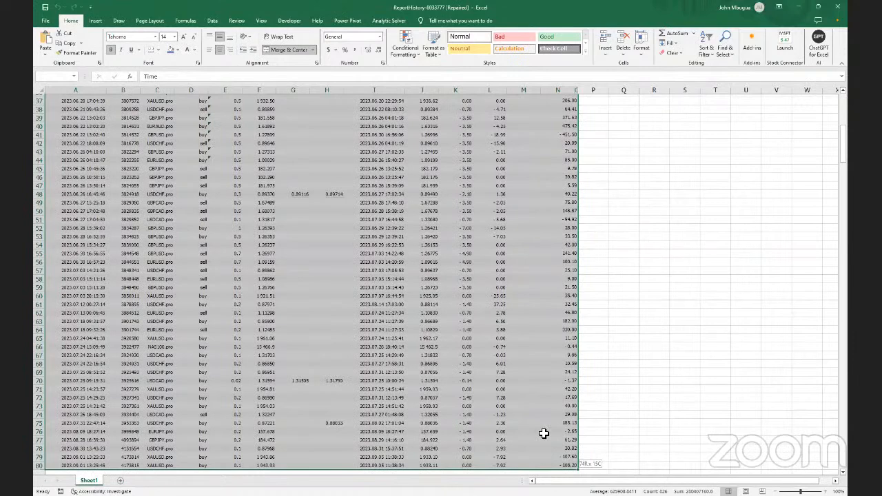
# Convert the selected Positions range A7:O80 into a table with headers
pyautogui.scroll(-1, 548, 430)
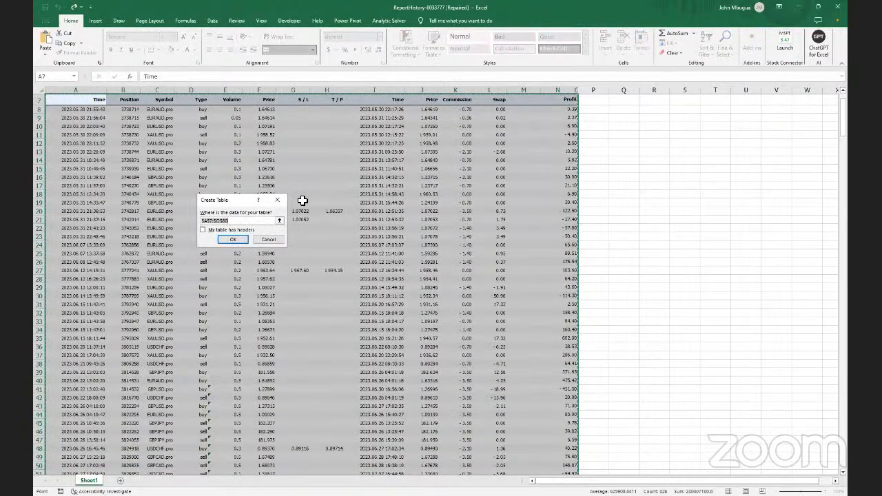
pyautogui.click(202, 230)
pyautogui.click(202, 230)
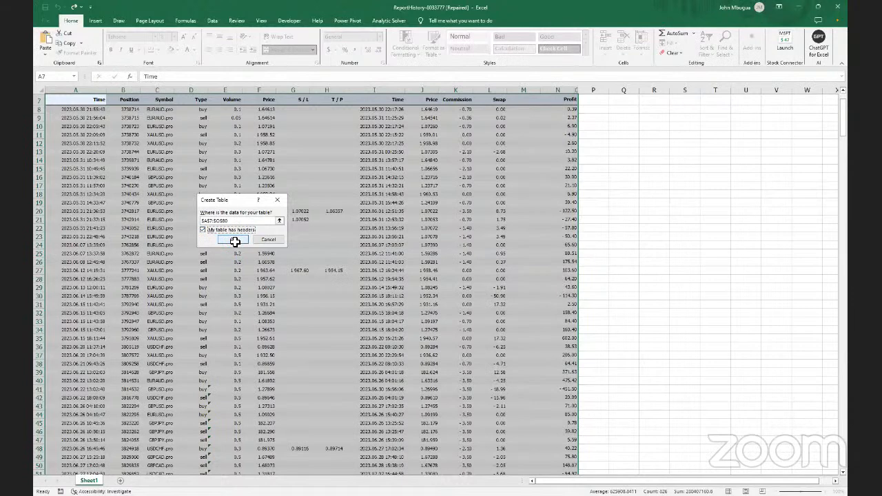
pyautogui.click(235, 241)
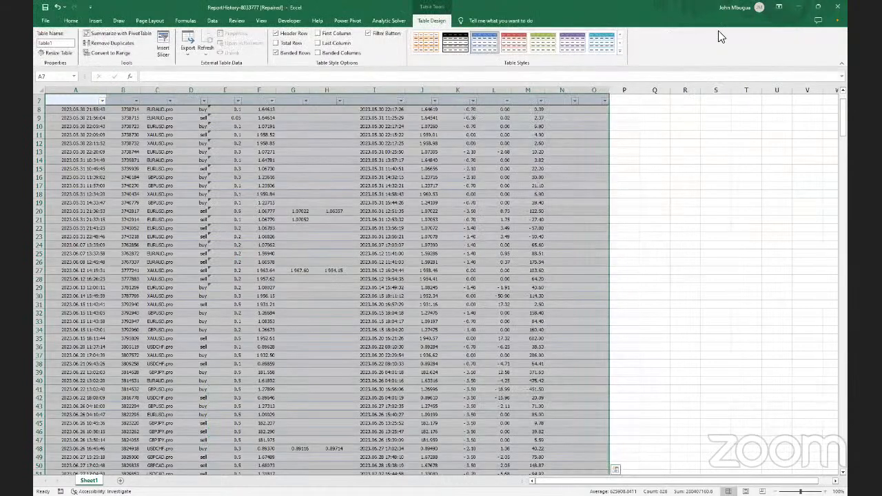
# Apply a light blue banded style to the table and reselect it from A7
pyautogui.click(619, 52)
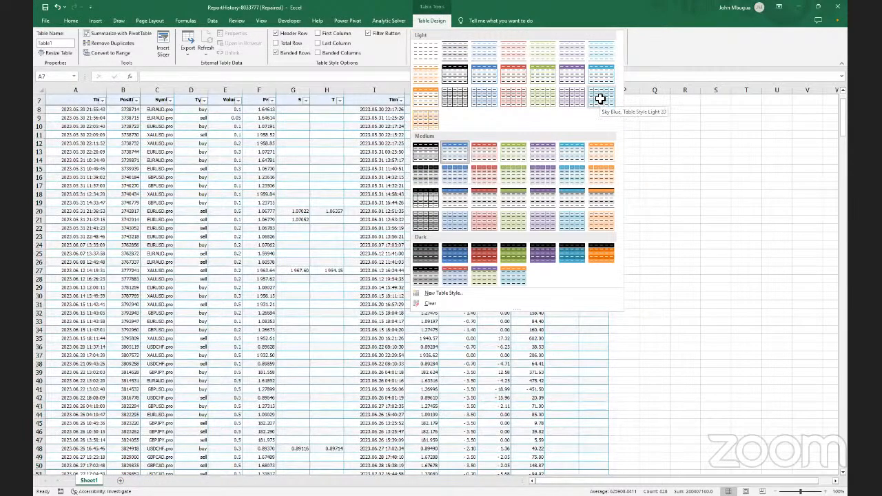
pyautogui.click(599, 99)
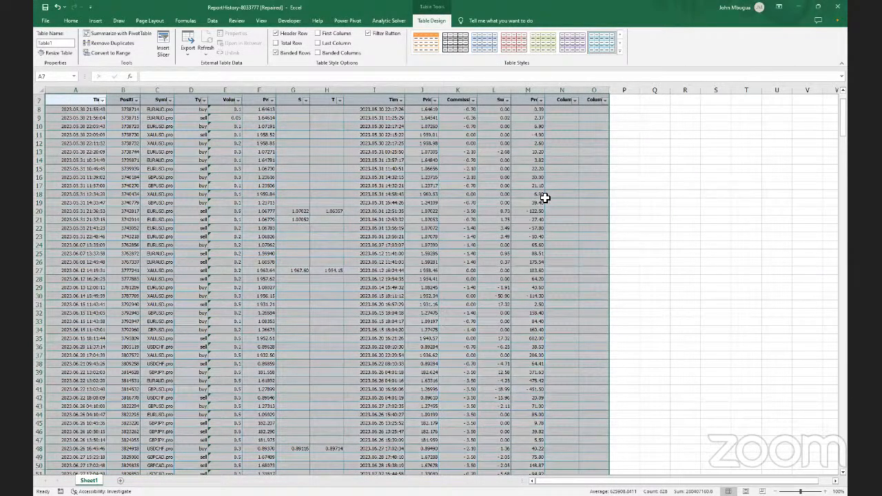
pyautogui.click(529, 253)
pyautogui.click(626, 213)
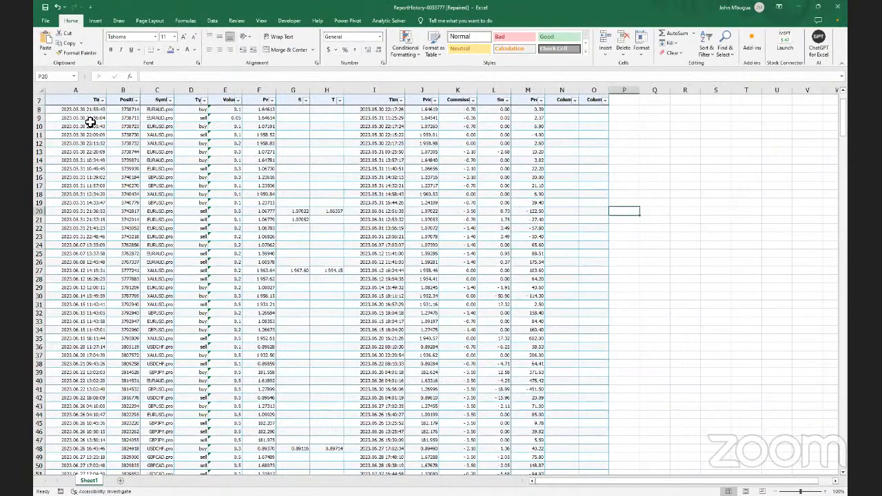
pyautogui.scroll(2, 97, 144)
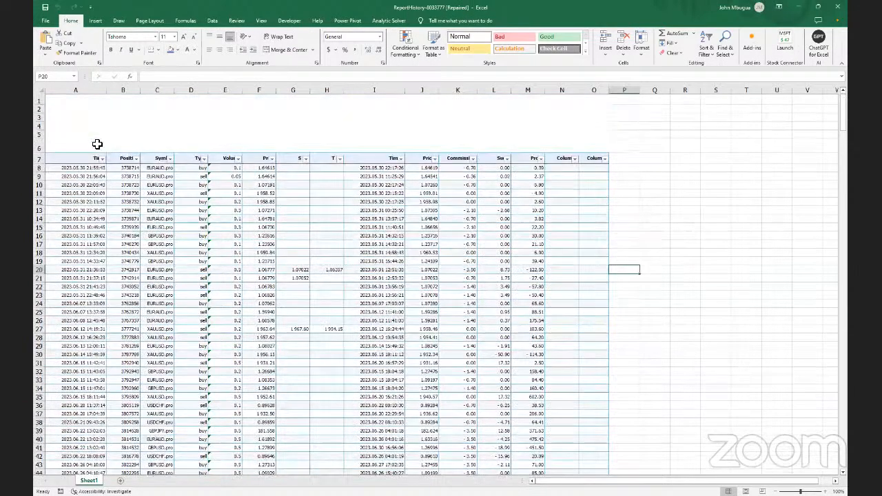
pyautogui.scroll(-2, 72, 159)
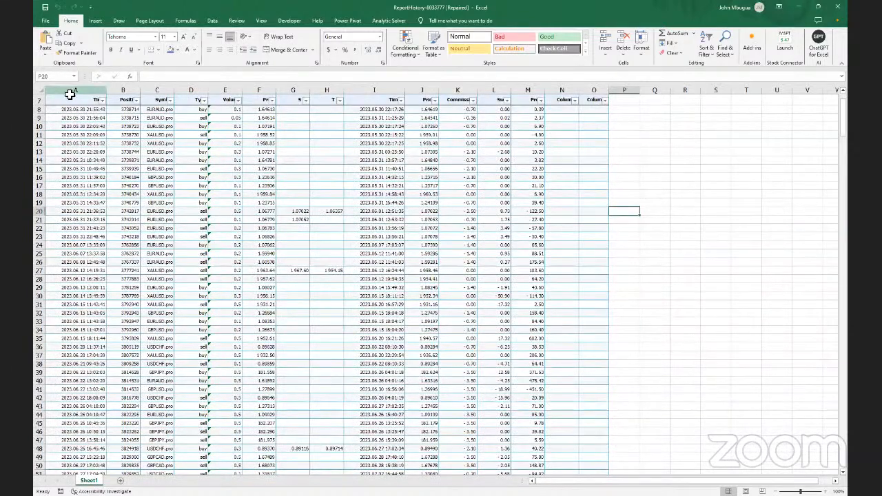
pyautogui.moveTo(70, 97); pyautogui.dragTo(599, 438)
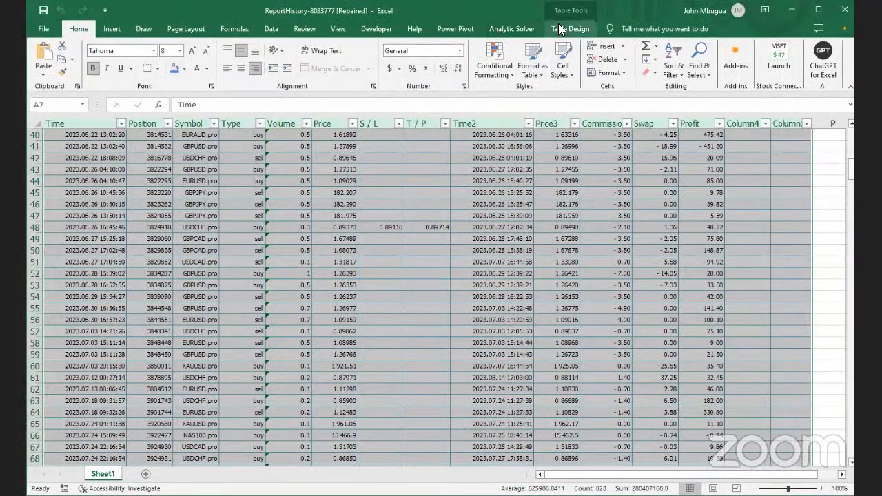
# Rename Table1 to Positions and maximize the Excel window
pyautogui.click(558, 26)
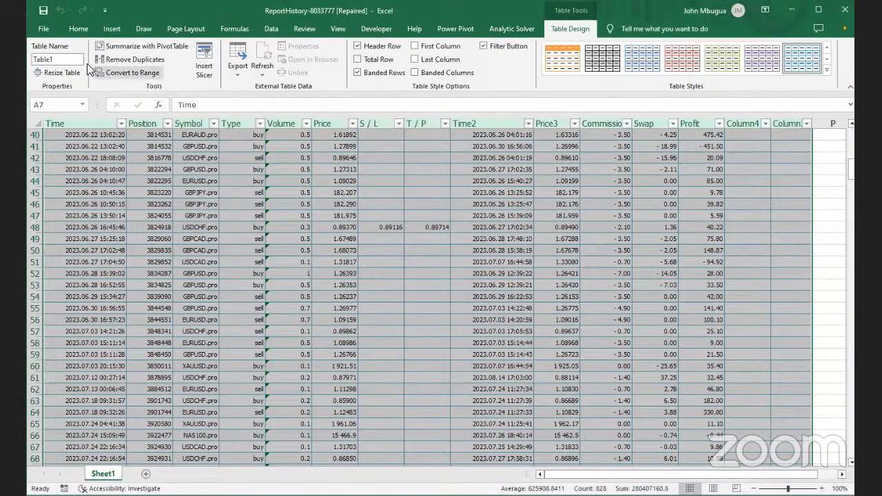
pyautogui.click(64, 60)
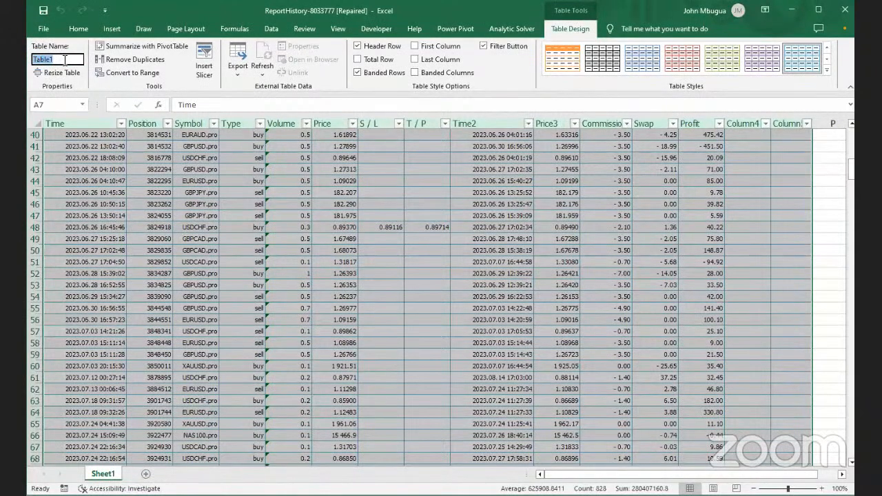
pyautogui.press('BackSpace')
pyautogui.write('Positi')
pyautogui.write('ons')
pyautogui.press('Return')
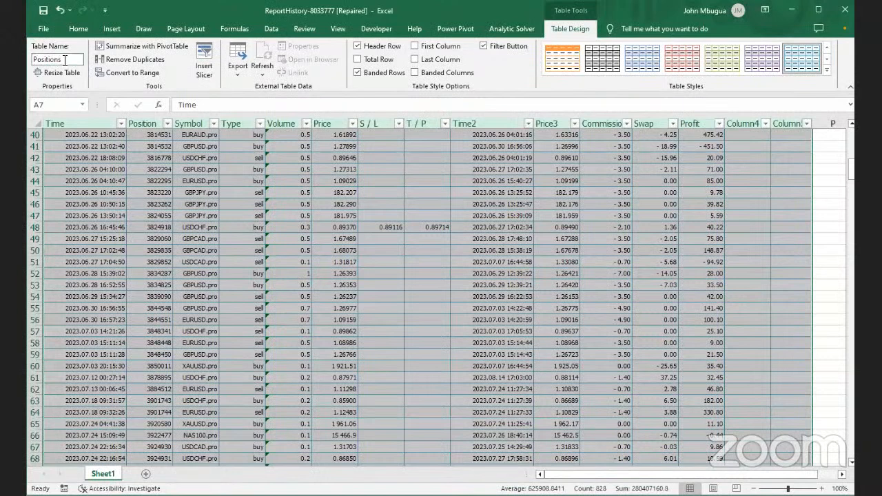
pyautogui.click(817, 12)
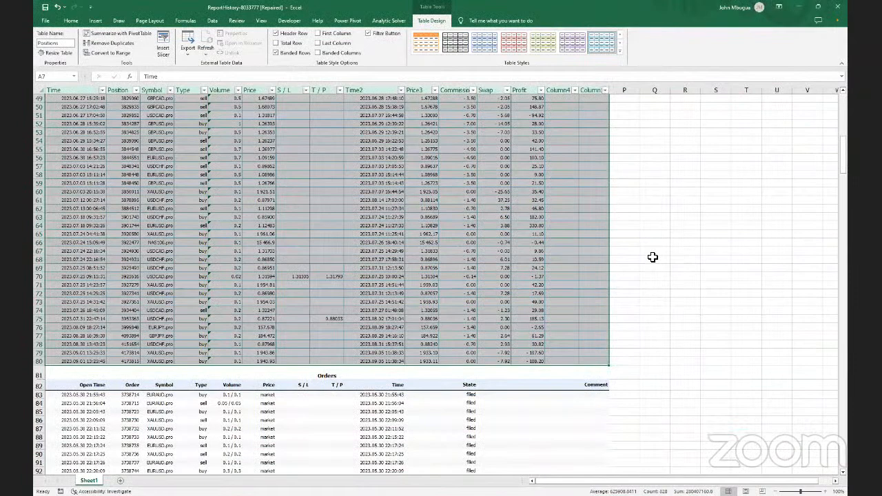
# Select the Orders data A82:O229 and convert it into a table with headers
pyautogui.click(654, 259)
pyautogui.scroll(-8, 588, 262)
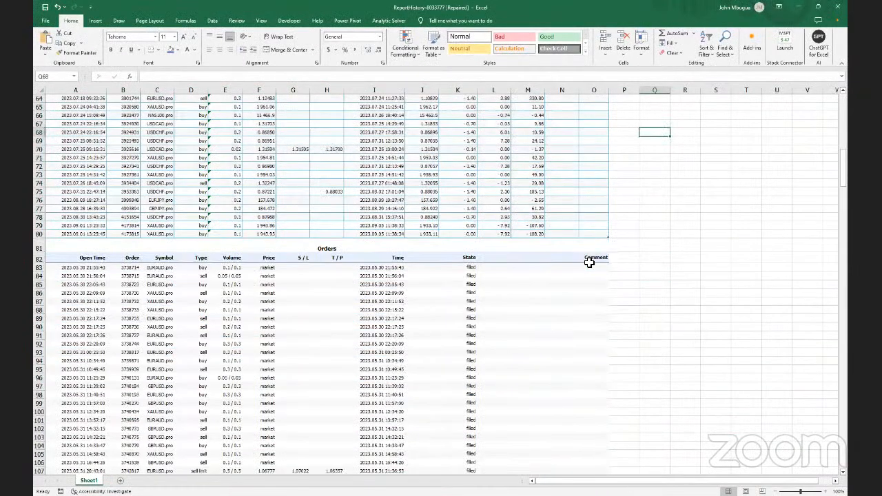
pyautogui.scroll(-1, 589, 262)
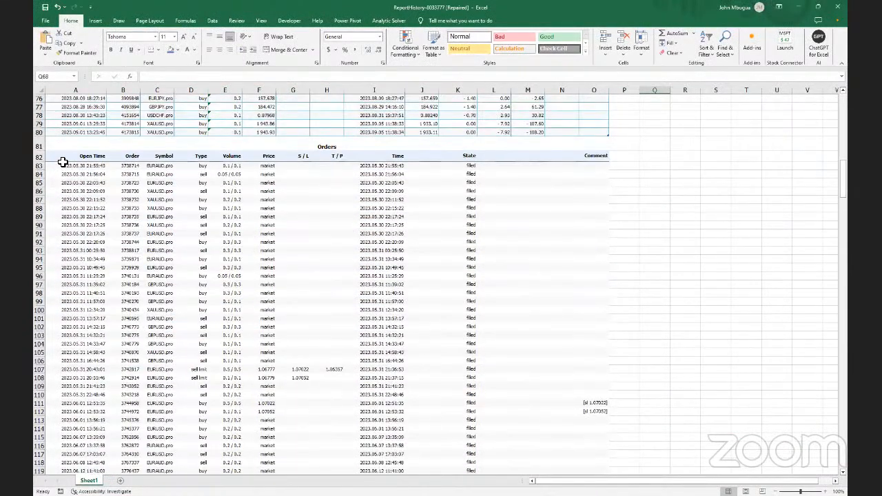
pyautogui.moveTo(62, 157); pyautogui.dragTo(590, 470)
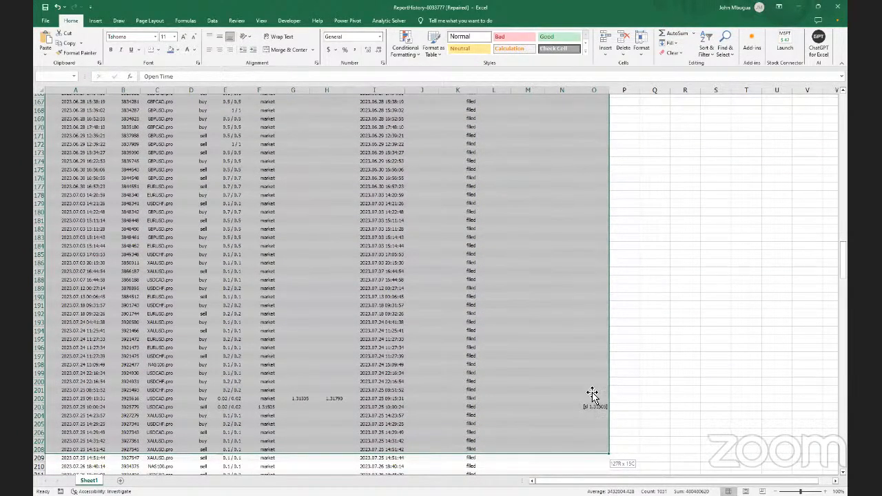
pyautogui.scroll(-9, 592, 392)
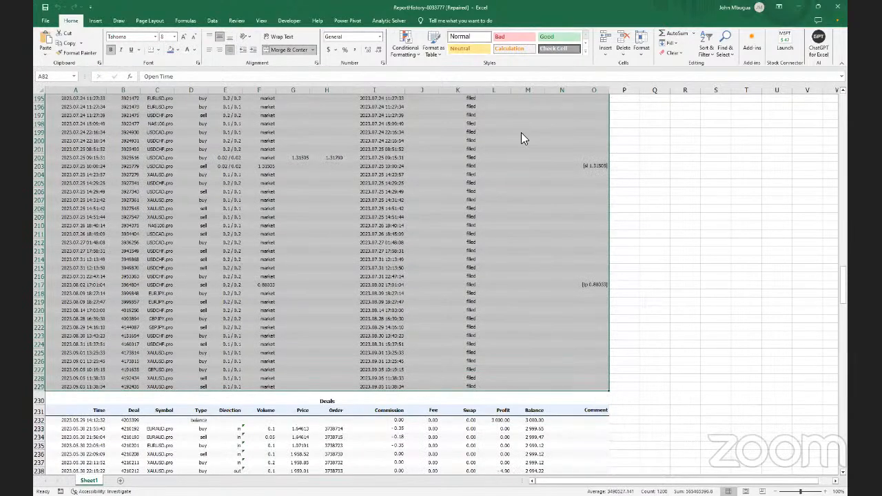
pyautogui.hotkey('ctrl', 't')
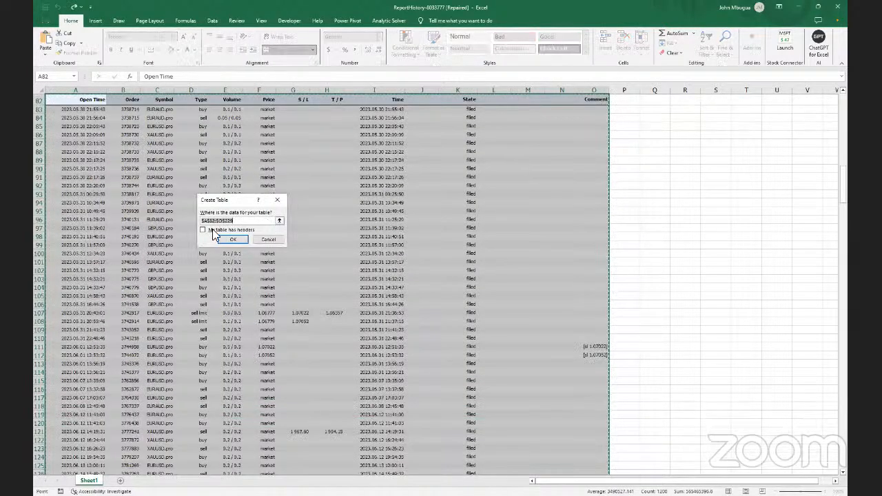
pyautogui.click(203, 229)
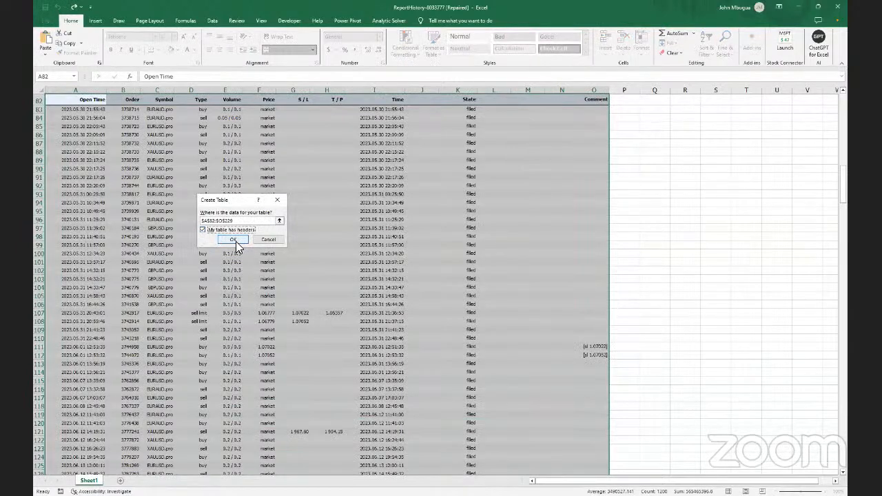
pyautogui.click(236, 241)
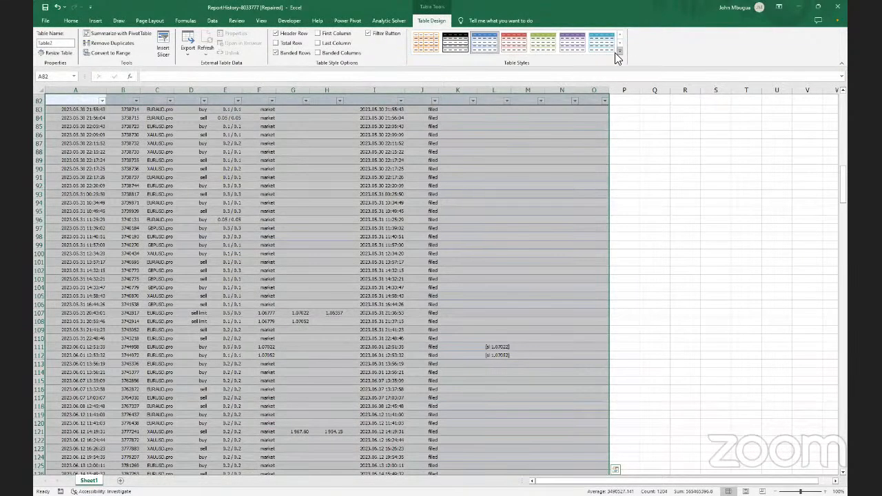
# Apply a light banded table style to the Orders table
pyautogui.click(618, 52)
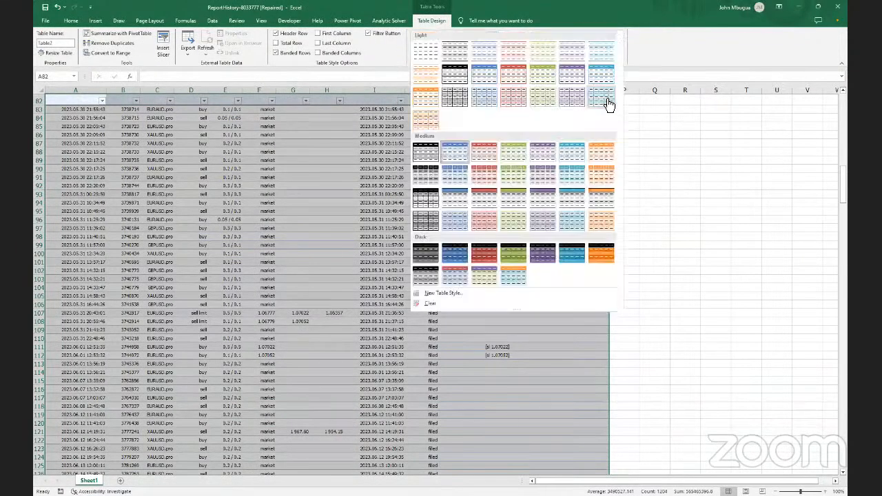
pyautogui.click(522, 142)
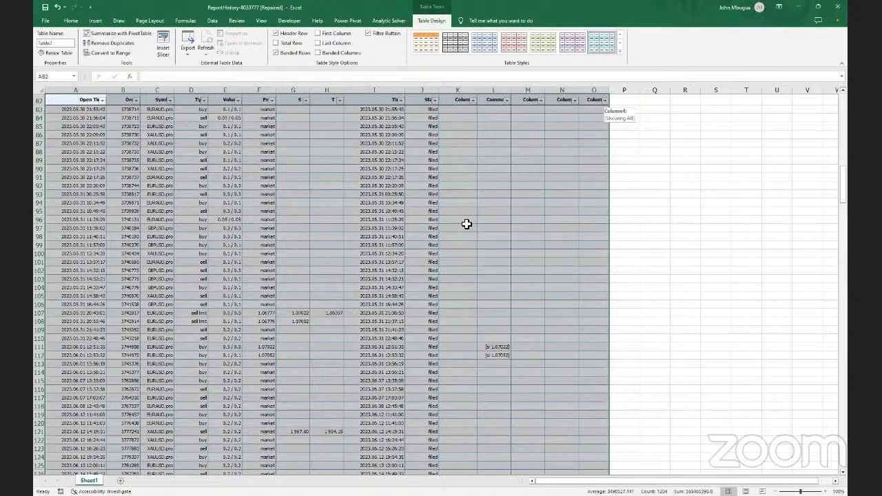
pyautogui.click(618, 52)
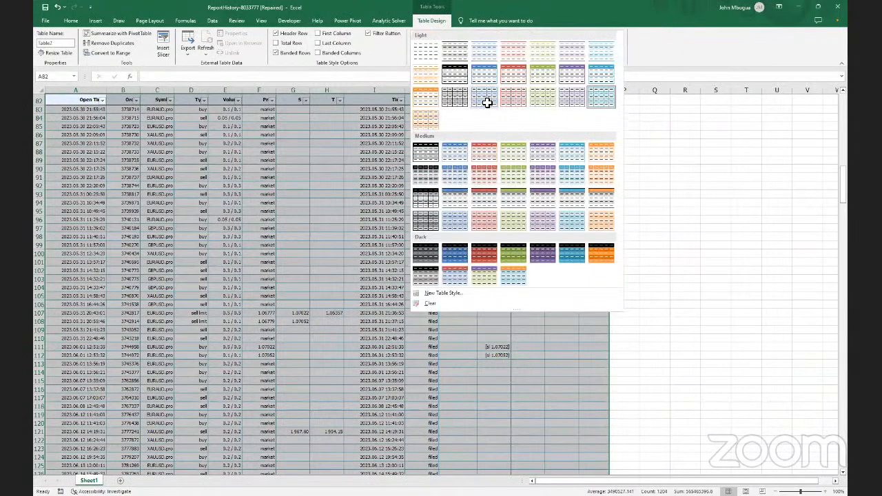
pyautogui.click(487, 102)
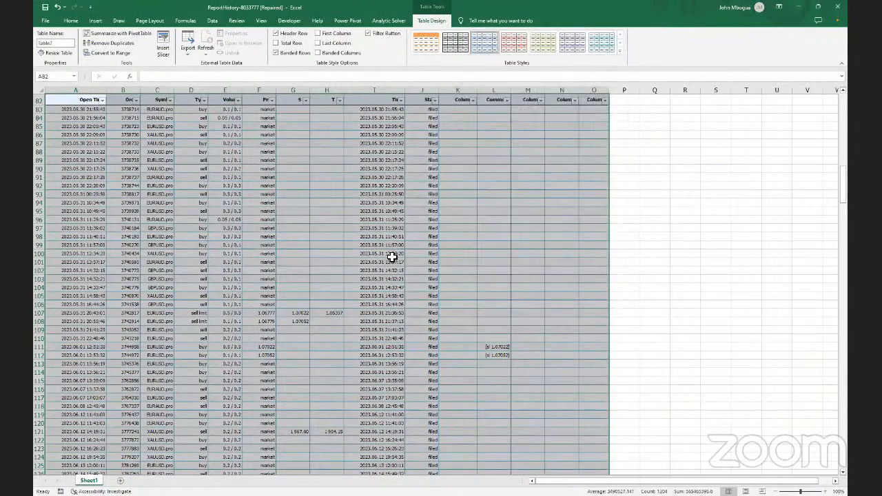
# Name the table Orders after 'Orders table' is rejected for containing a space
pyautogui.click(66, 43)
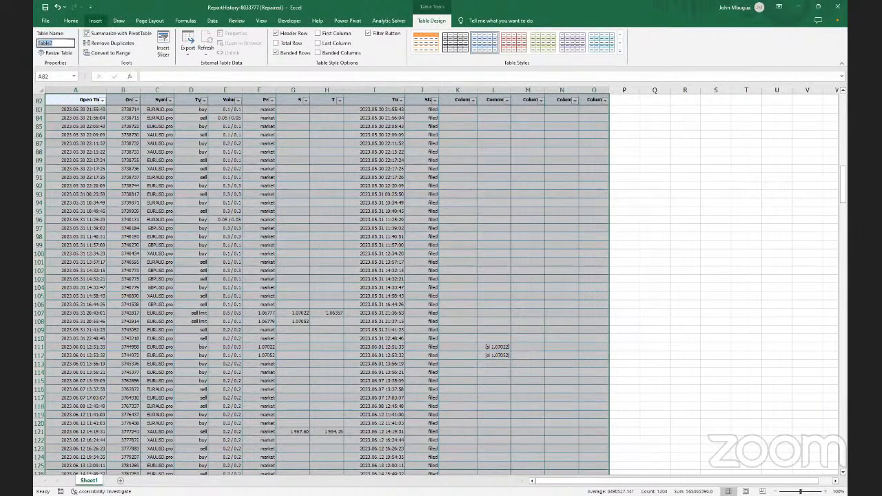
pyautogui.write('Orders table')
pyautogui.press('Return')
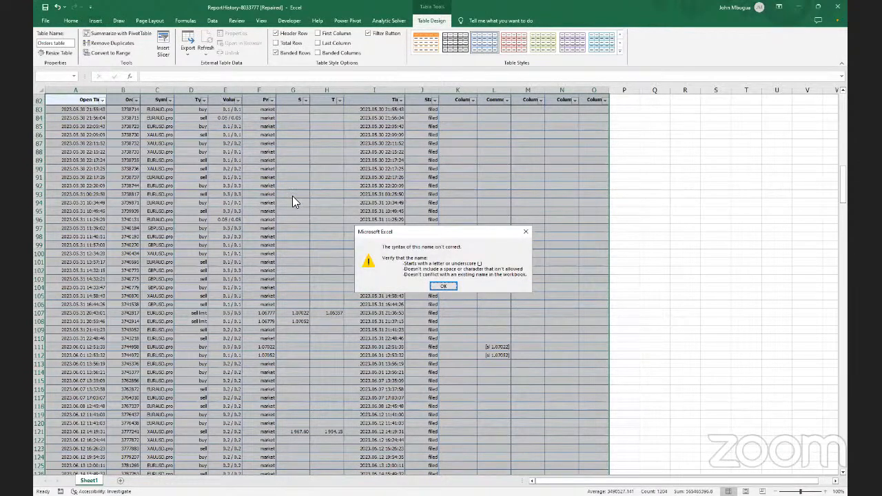
pyautogui.click(443, 287)
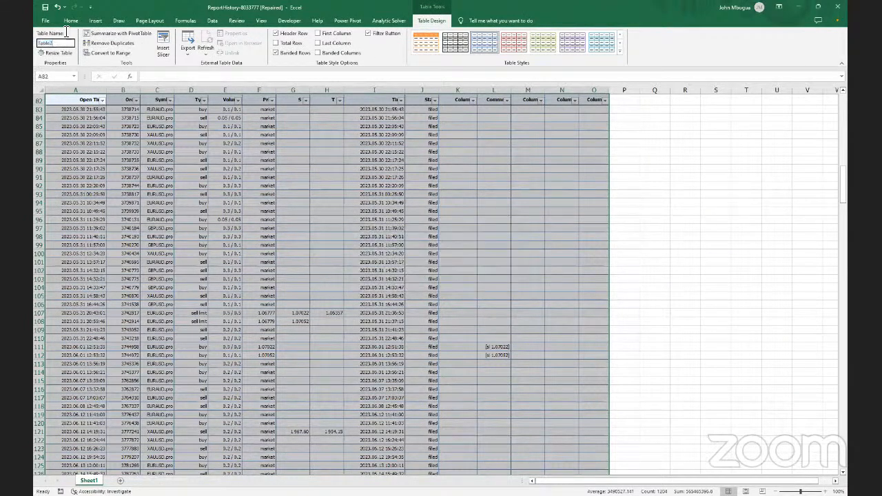
pyautogui.press('BackSpace')
pyautogui.press('BackSpace')
pyautogui.press('BackSpace')
pyautogui.press('BackSpace')
pyautogui.press('BackSpace')
pyautogui.write('Orders')
pyautogui.press('Return')
# Convert the Deals block from the Time header in row 231 down to row 379 into a table
pyautogui.scroll(-20, 460, 282)
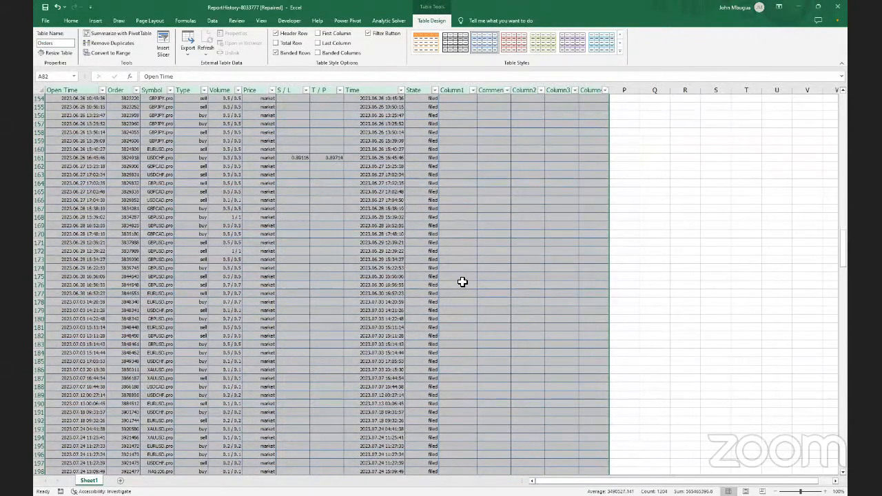
pyautogui.scroll(-2, 461, 281)
pyautogui.scroll(-20, 551, 291)
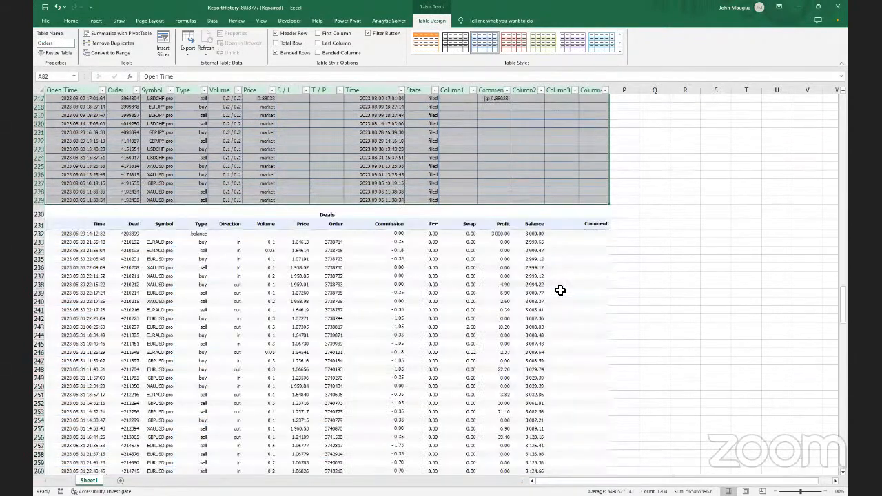
pyautogui.click(603, 291)
pyautogui.scroll(-3, 619, 290)
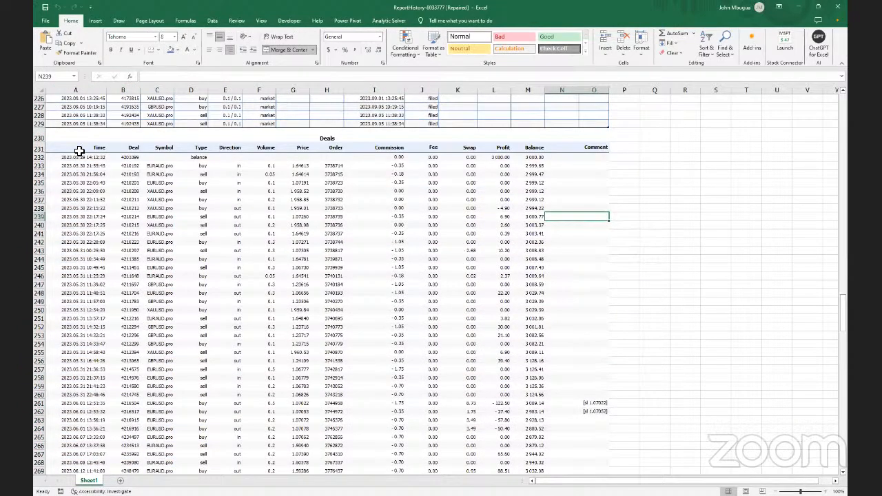
pyautogui.moveTo(58, 151); pyautogui.dragTo(555, 450)
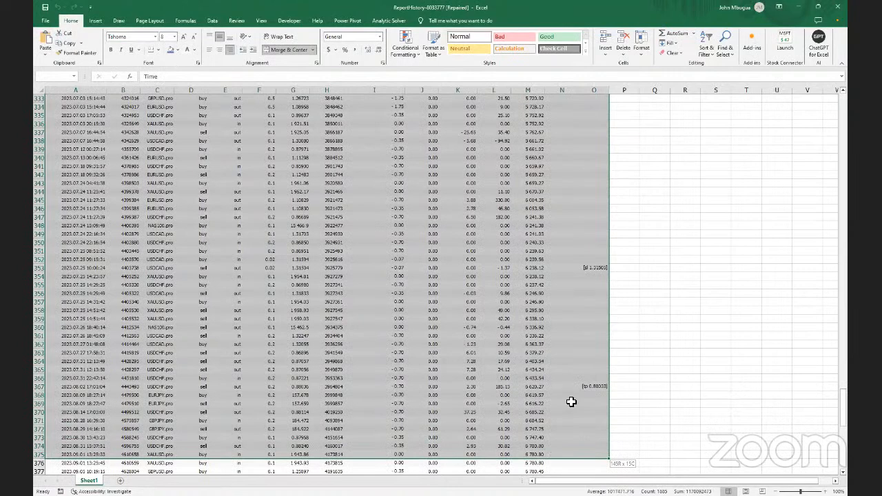
pyautogui.hotkey('ctrl', 'shift', 'Down')
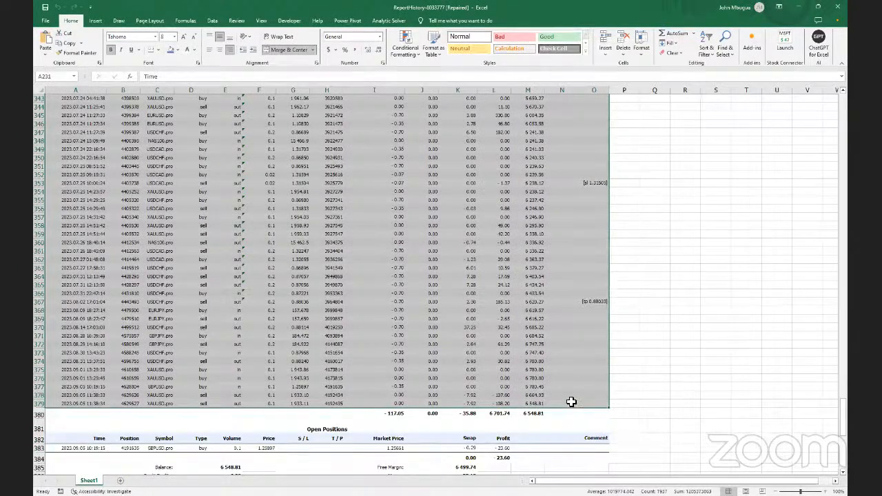
pyautogui.hotkey('ctrl', 't')
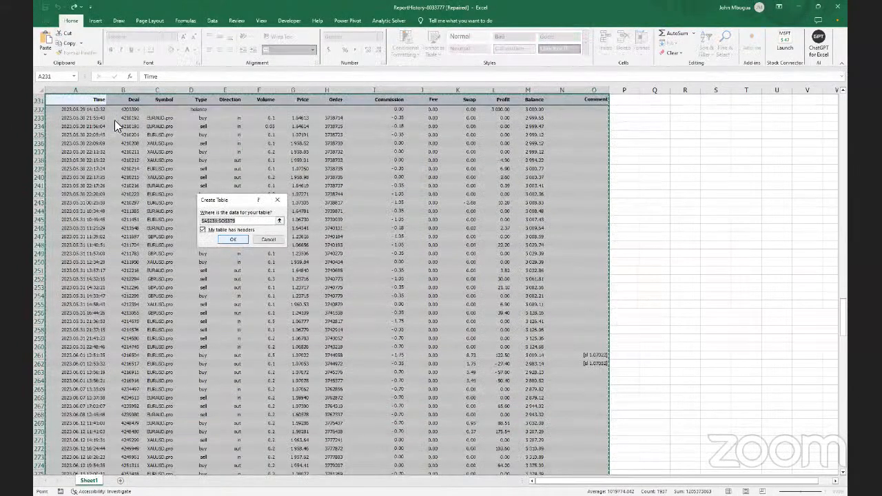
pyautogui.click(230, 239)
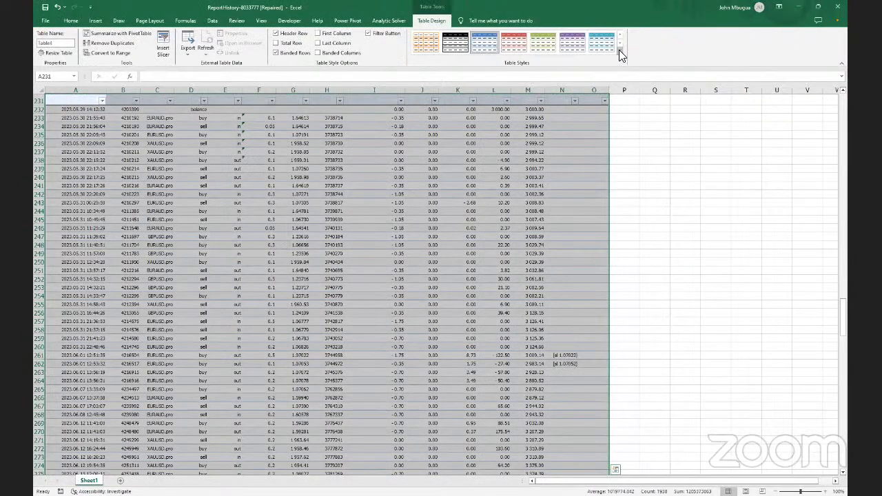
# Apply a light banded style and name the table Deals
pyautogui.click(619, 51)
pyautogui.click(421, 121)
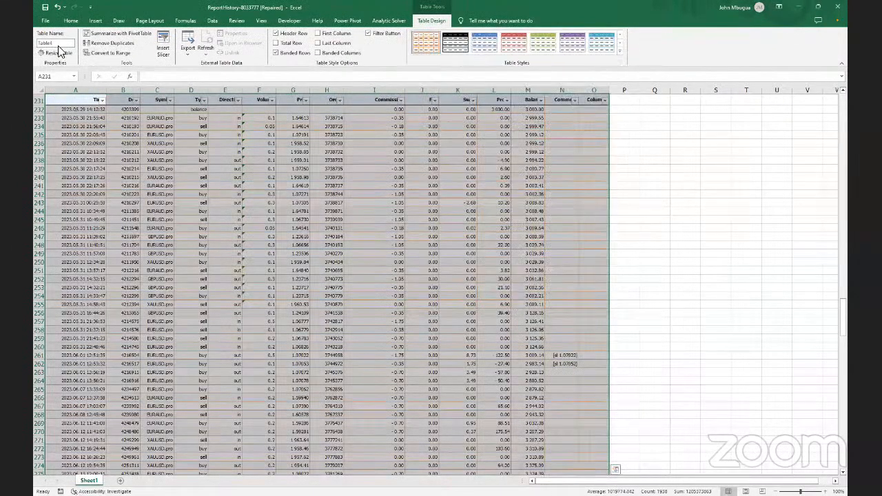
pyautogui.click(62, 44)
pyautogui.write('Deals')
pyautogui.press('Return')
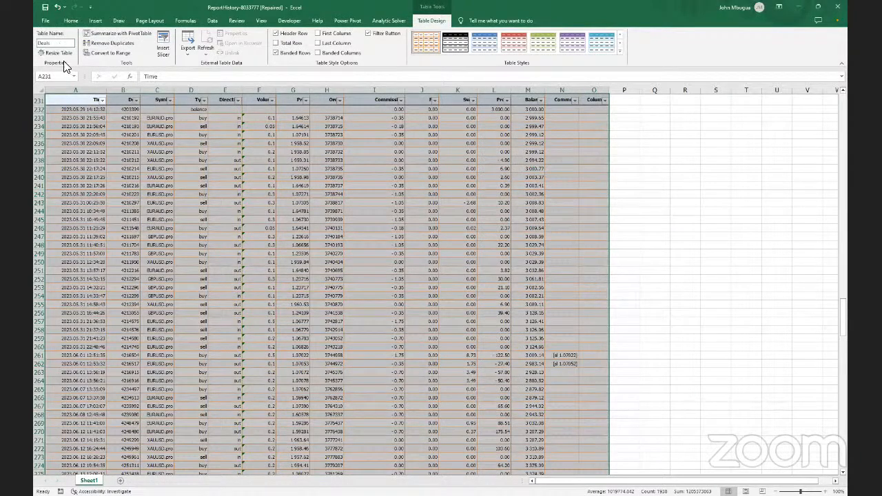
# Below the Deals table, select the Open Positions range A382:O388
pyautogui.scroll(-3, 378, 234)
pyautogui.scroll(-20, 335, 199)
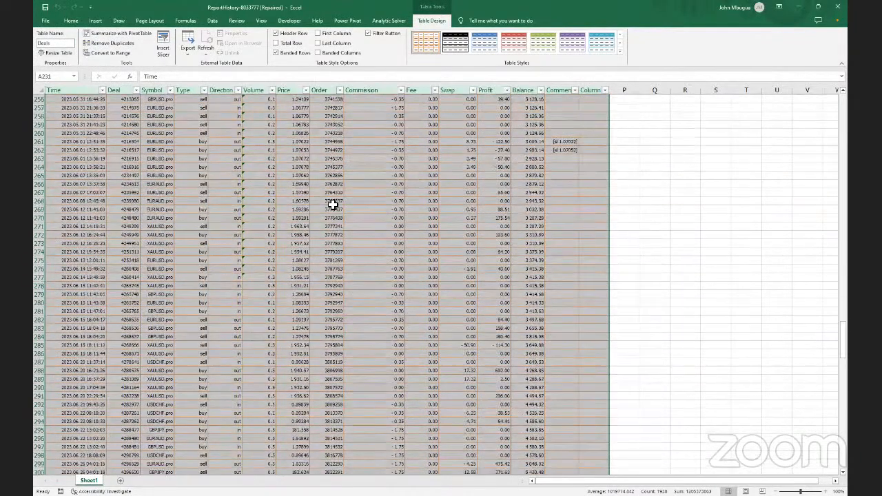
pyautogui.scroll(-15, 332, 205)
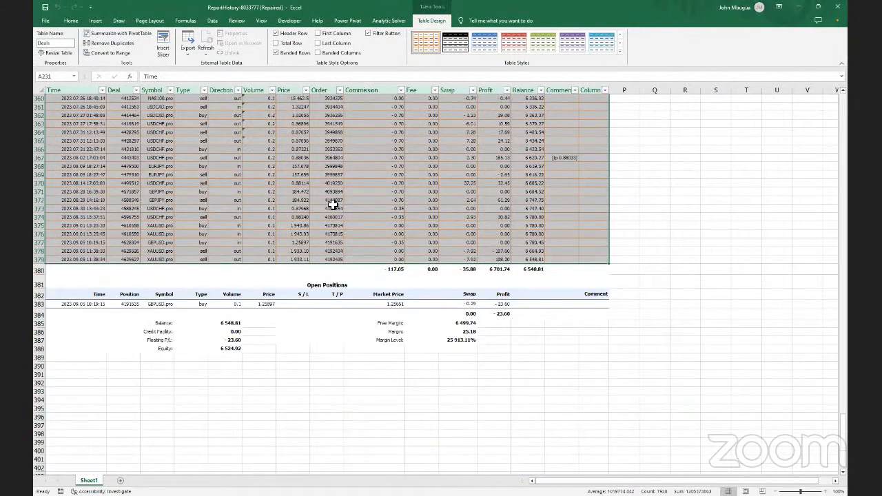
pyautogui.scroll(8, 333, 204)
pyautogui.scroll(-8, 333, 205)
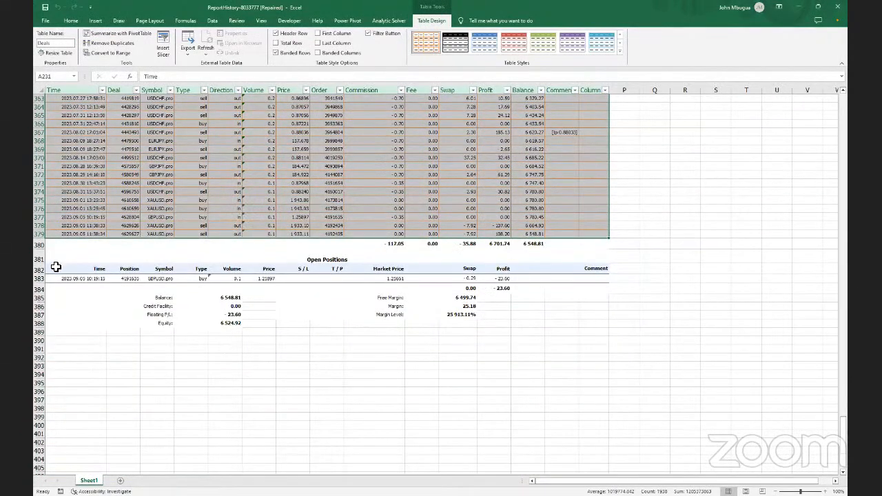
pyautogui.moveTo(56, 267); pyautogui.dragTo(595, 317)
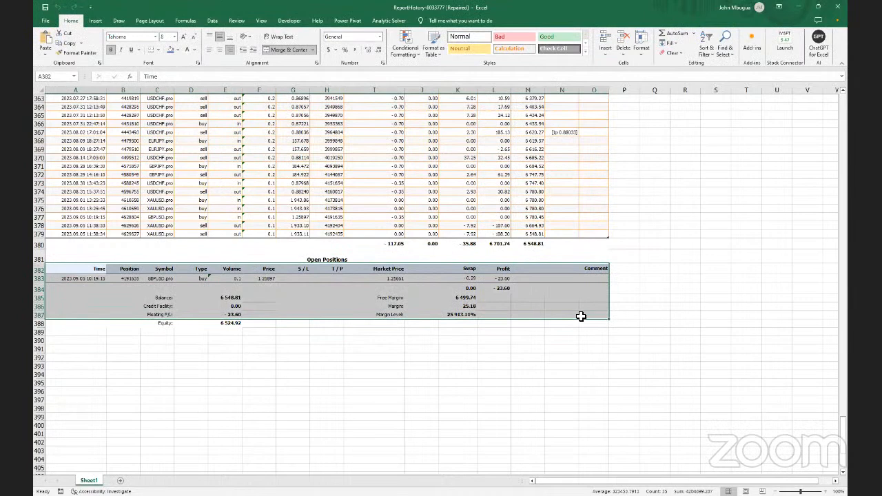
# Make A382:O388 a table with headers (Ctrl+T) and give it a lavender banded style
pyautogui.moveTo(607, 328); pyautogui.dragTo(221, 272)
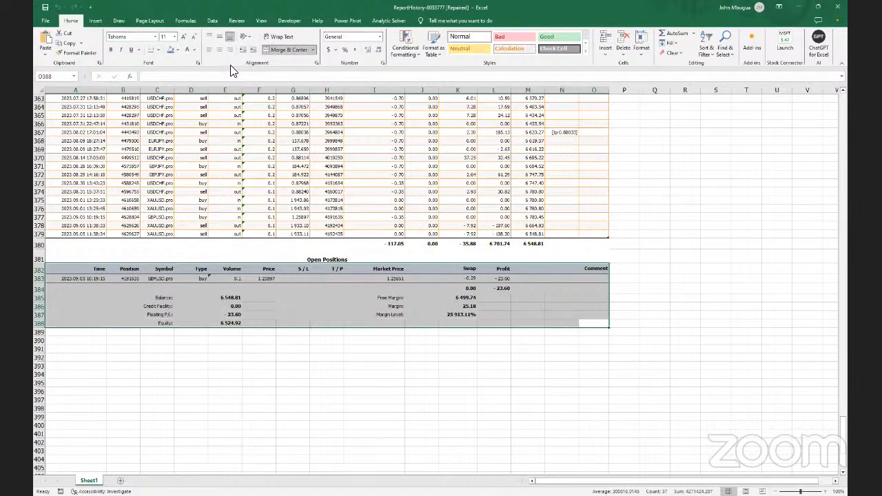
pyautogui.hotkey('ctrl', 't')
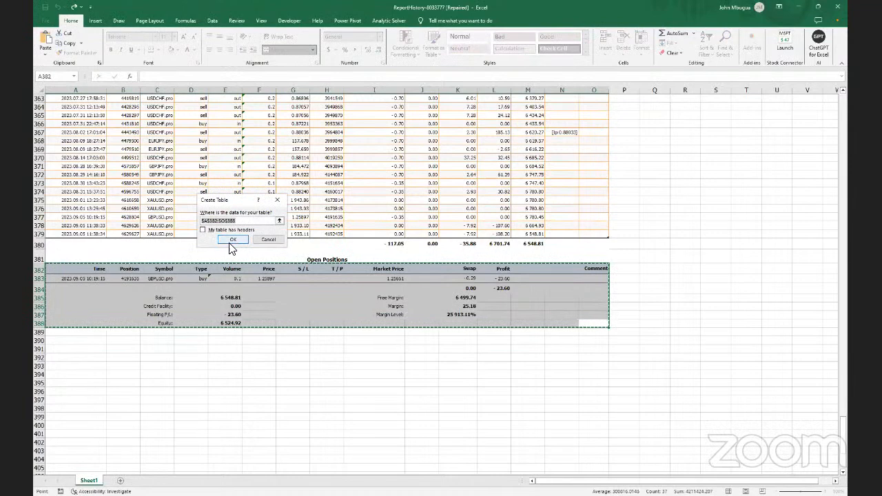
pyautogui.click(203, 230)
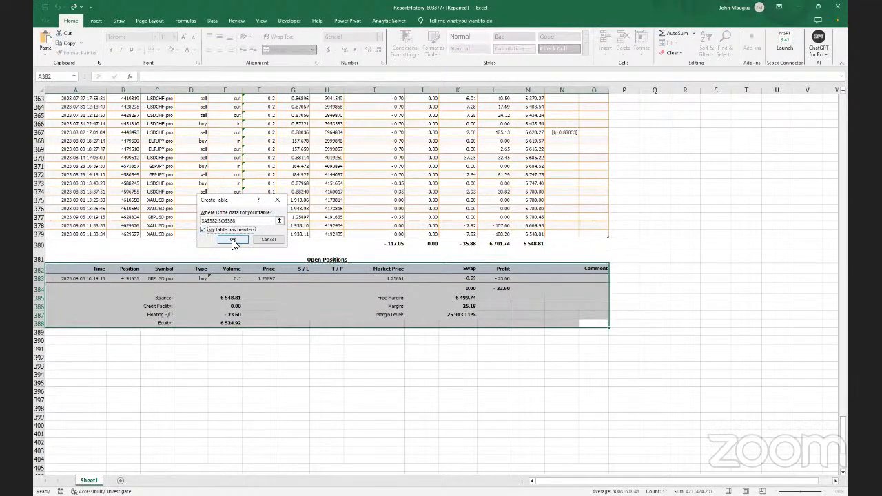
pyautogui.click(233, 241)
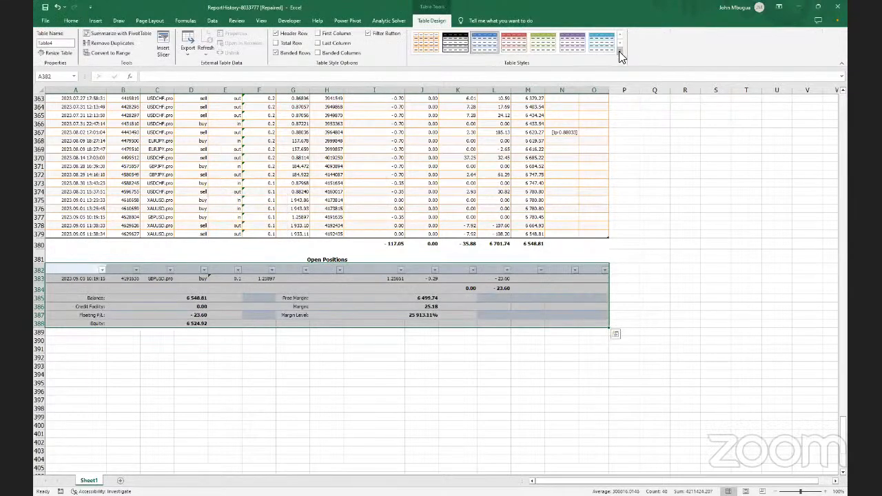
pyautogui.click(619, 54)
pyautogui.click(578, 99)
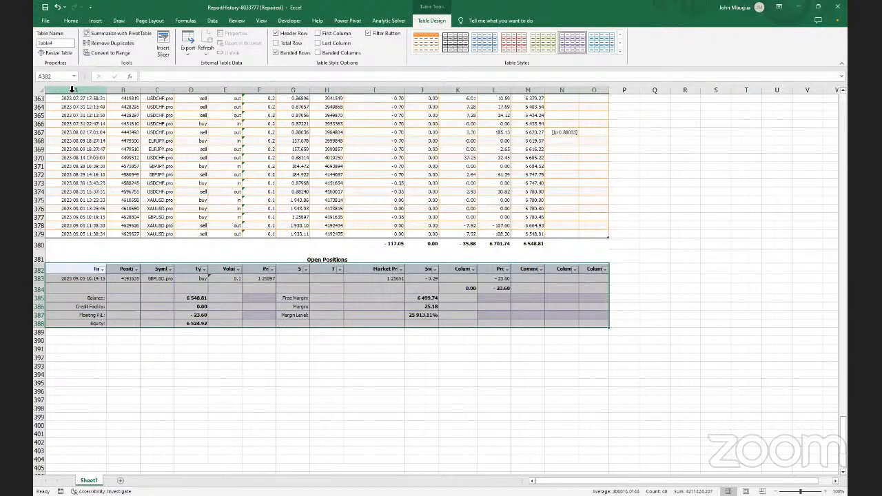
# Rename Table4 to Open_positions after the spaced name 'Open positions' is rejected
pyautogui.click(70, 41)
pyautogui.write('Op')
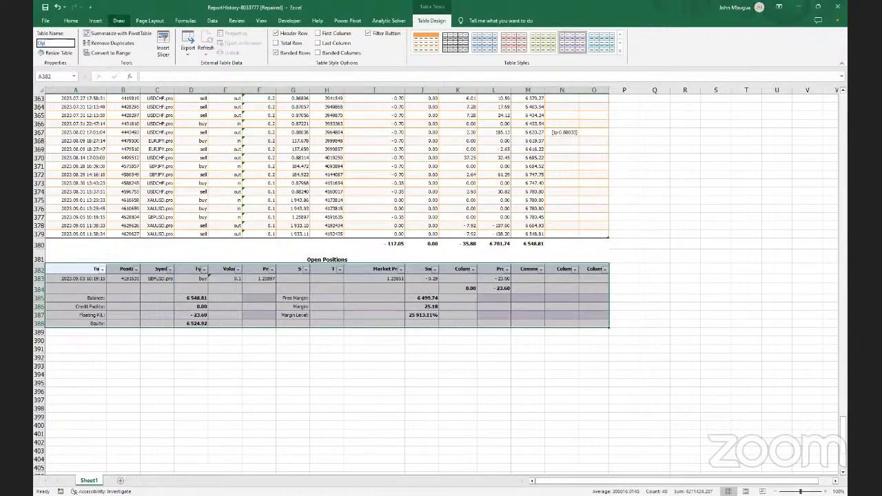
pyautogui.write('en positions')
pyautogui.press('Return')
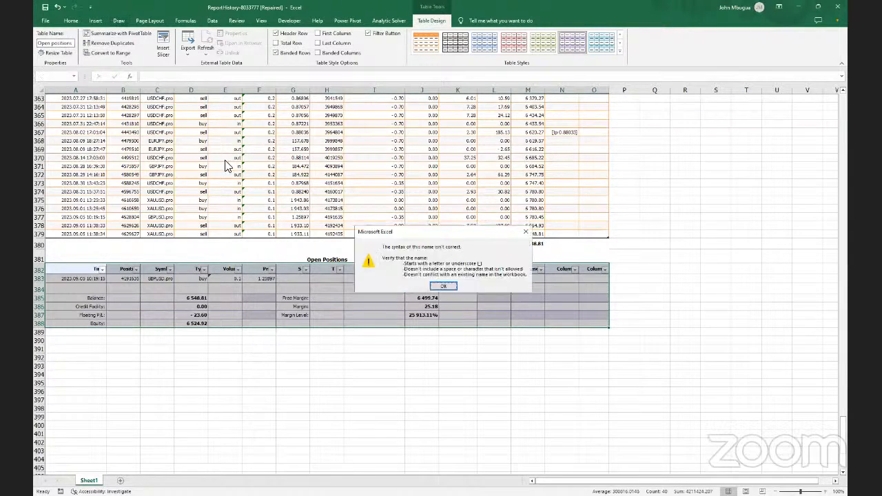
pyautogui.click(445, 287)
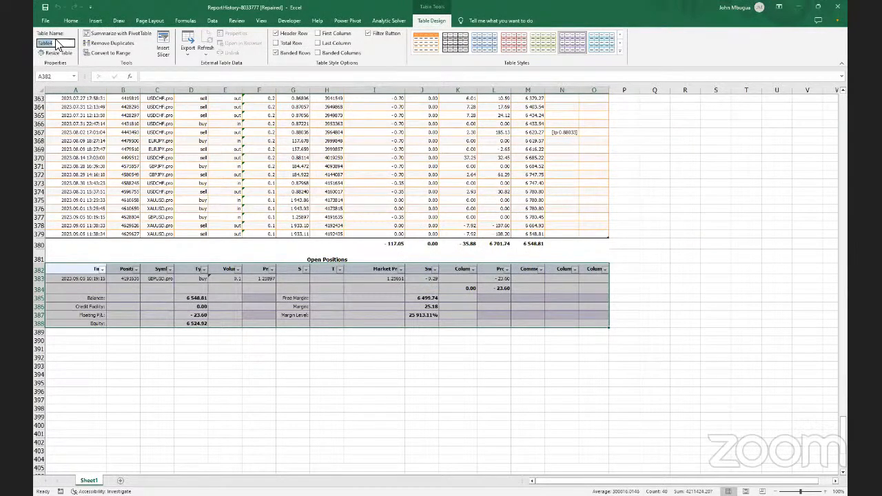
pyautogui.write('Open_positions')
pyautogui.press('Return')
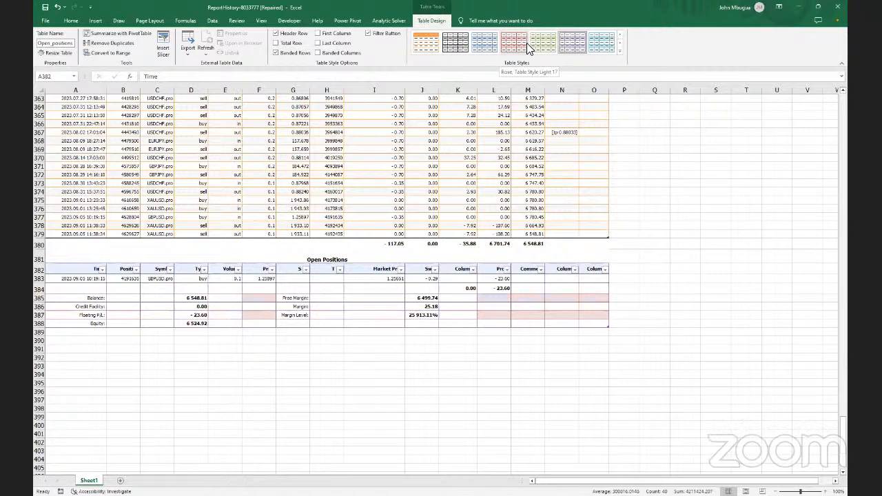
# Return to the top of the sheet and set the zoom to 130%
pyautogui.scroll(12, 527, 110)
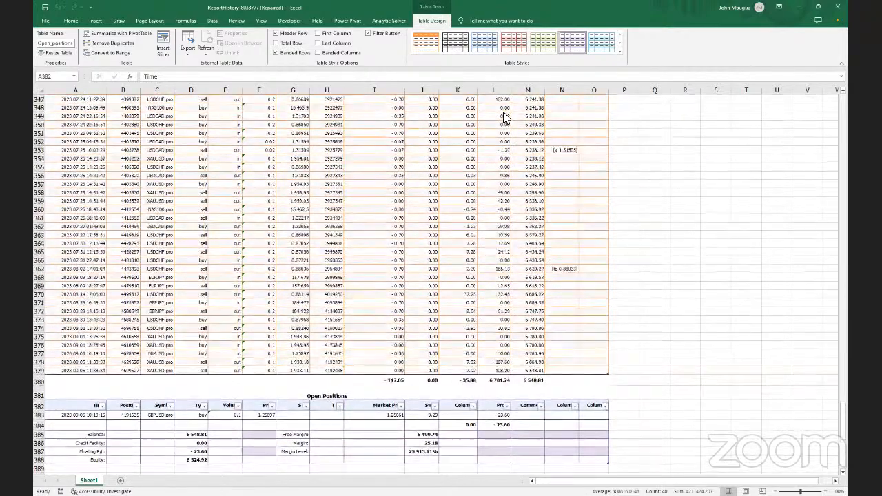
pyautogui.scroll(13, 503, 112)
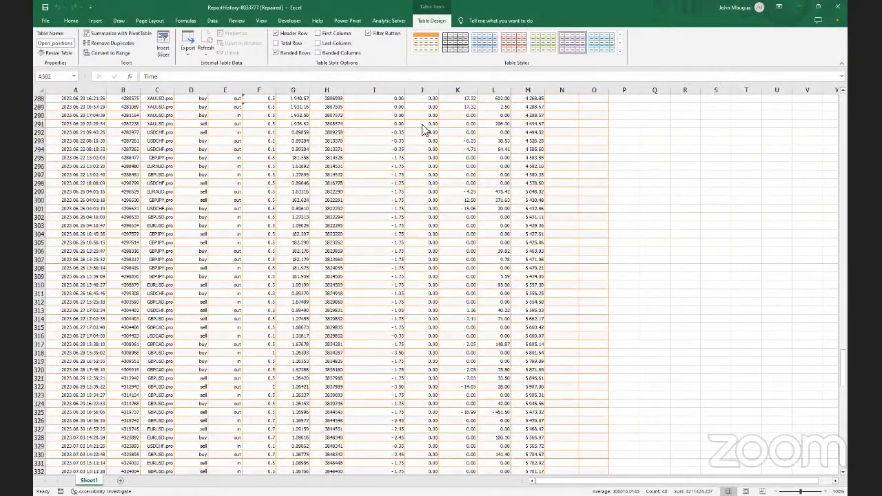
pyautogui.scroll(15, 424, 130)
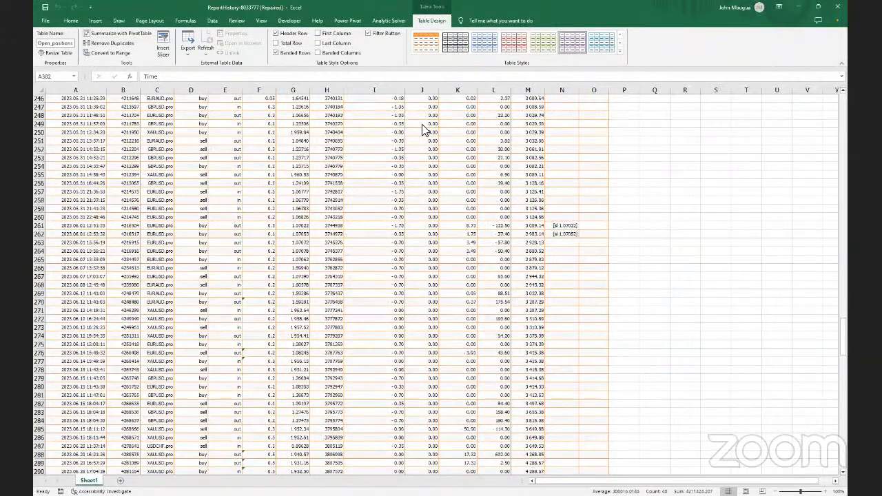
pyautogui.scroll(20, 424, 130)
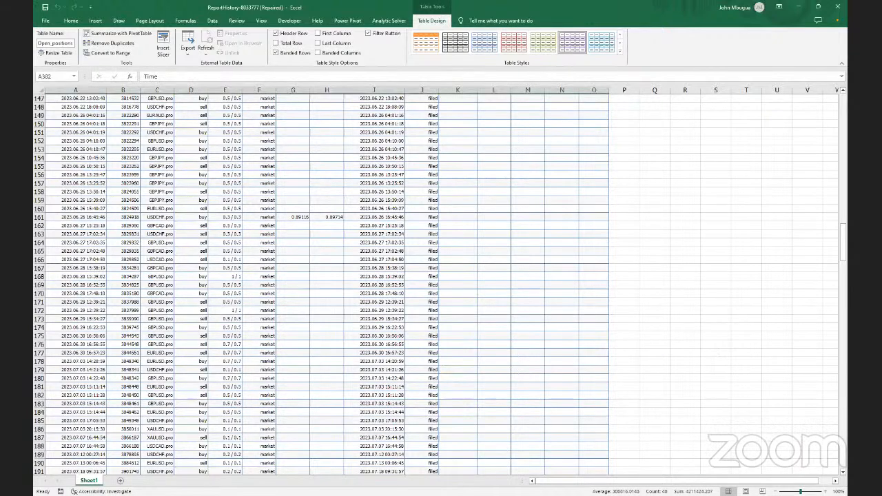
pyautogui.click(830, 492)
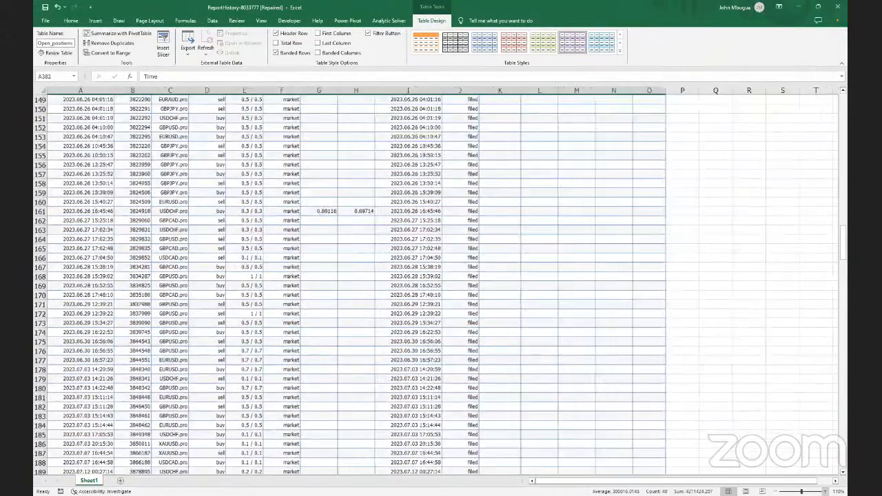
pyautogui.click(830, 491)
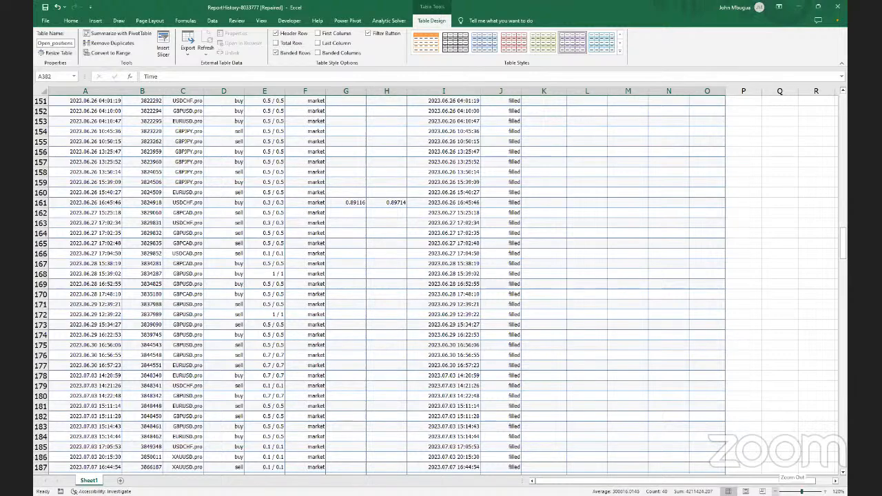
pyautogui.click(777, 491)
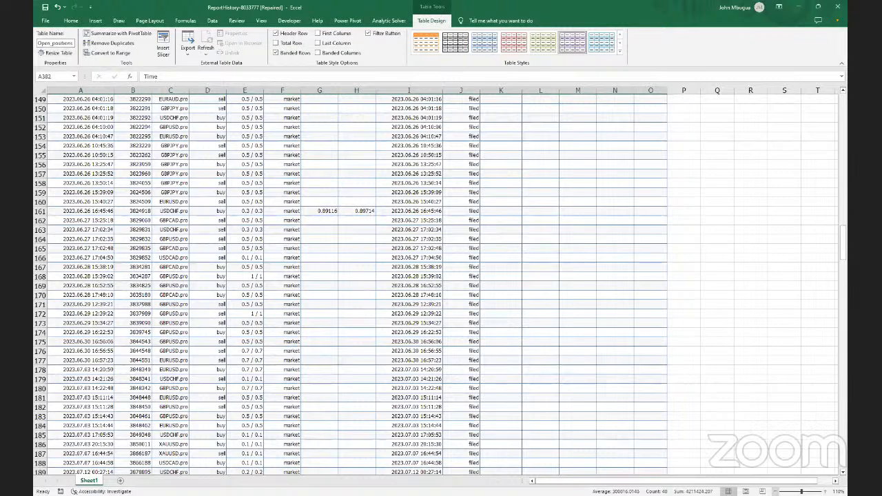
pyautogui.click(776, 491)
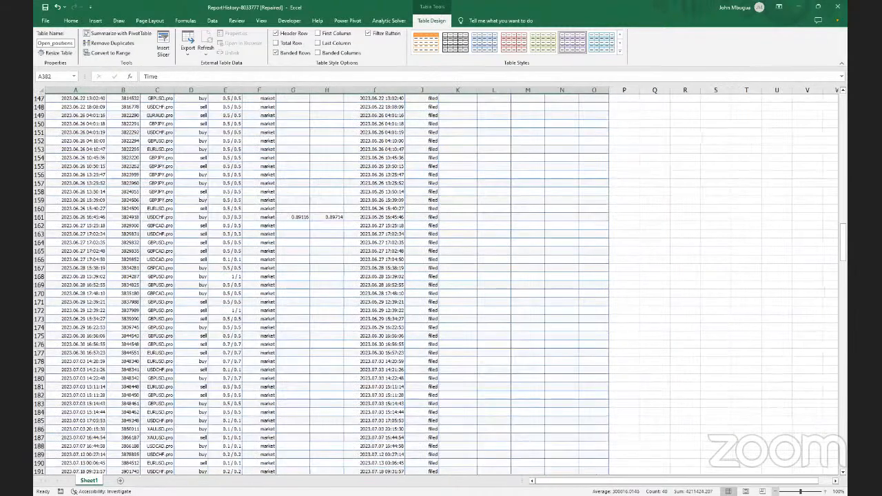
pyautogui.click(824, 491)
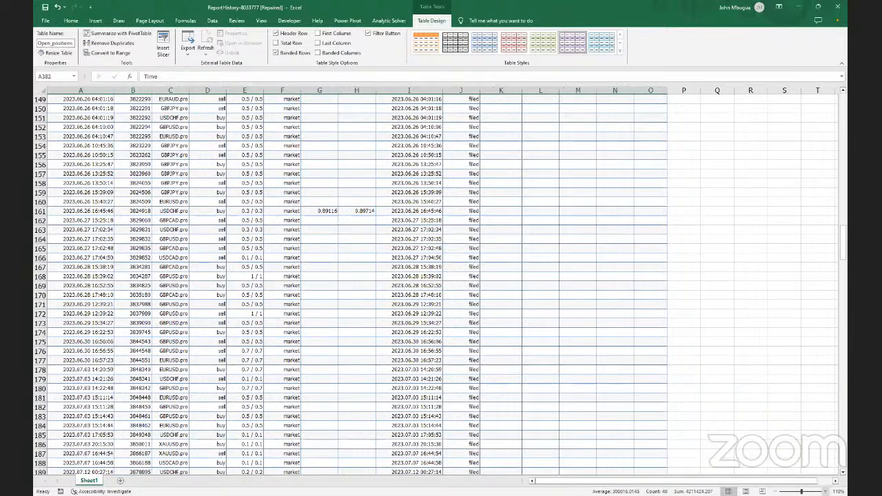
pyautogui.click(825, 491)
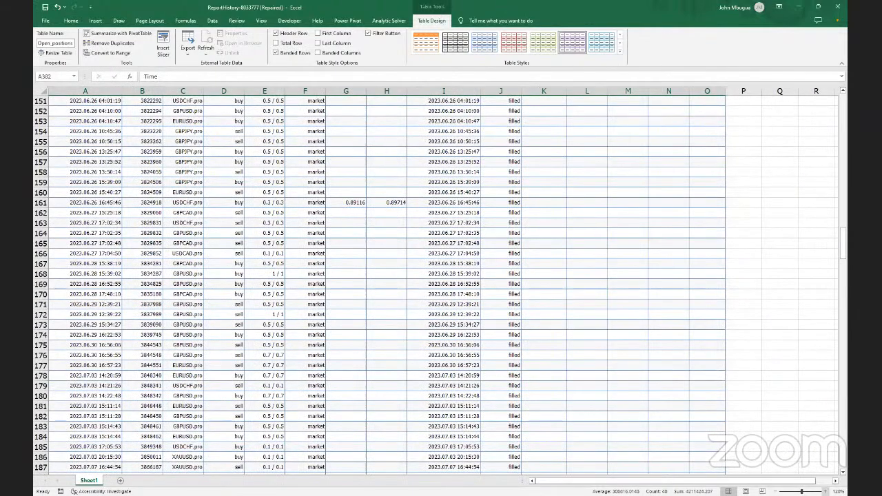
pyautogui.click(824, 491)
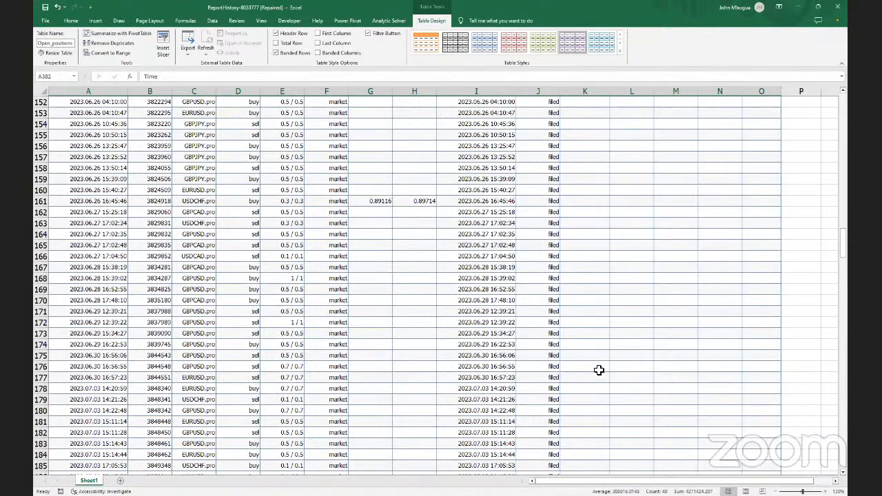
pyautogui.scroll(20, 591, 369)
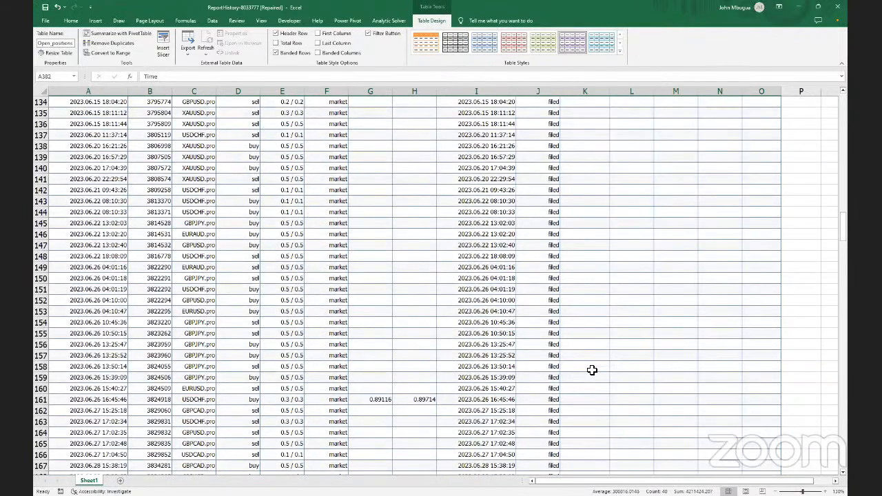
pyautogui.scroll(20, 591, 370)
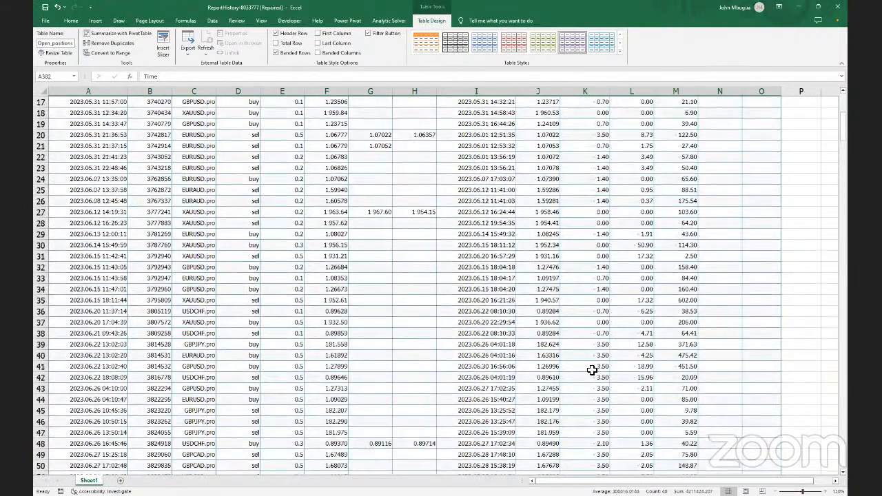
pyautogui.scroll(2, 603, 370)
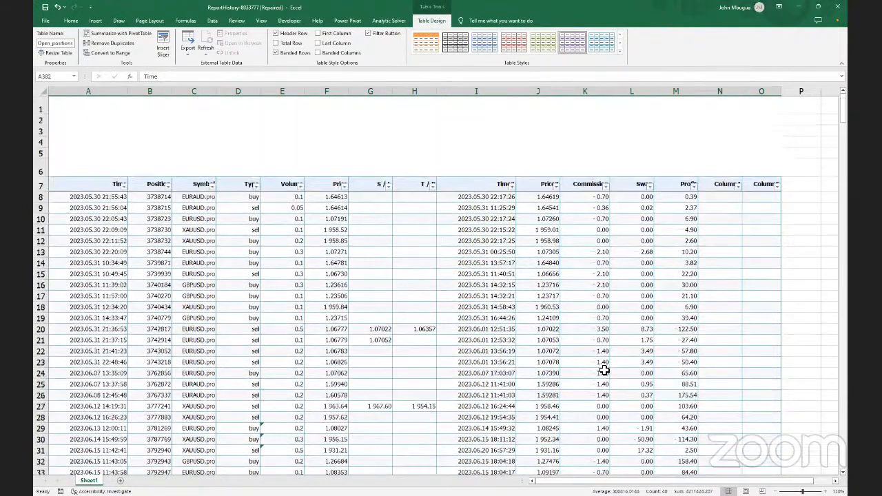
pyautogui.scroll(-3, 530, 375)
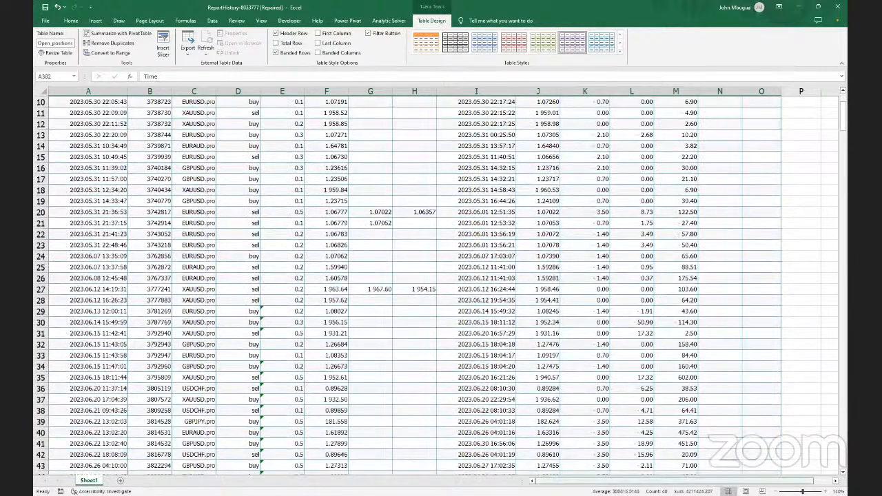
pyautogui.scroll(3, 581, 351)
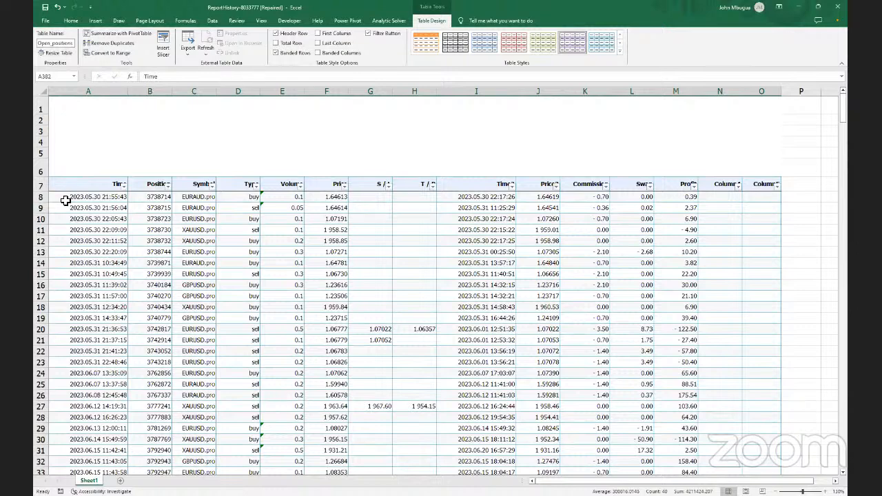
# Left-align all worksheet text, then deselect by clicking cell D4
pyautogui.hotkey('ctrl', 'a')
pyautogui.hotkey('ctrl', 'a')
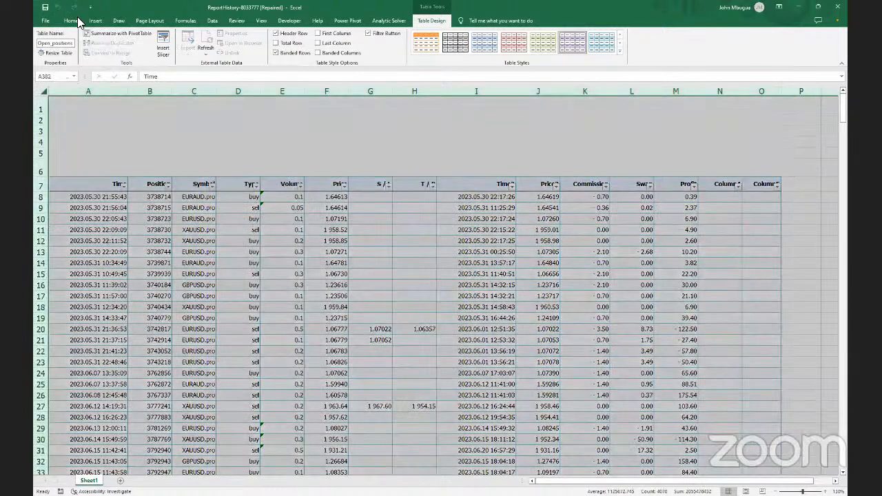
pyautogui.click(72, 22)
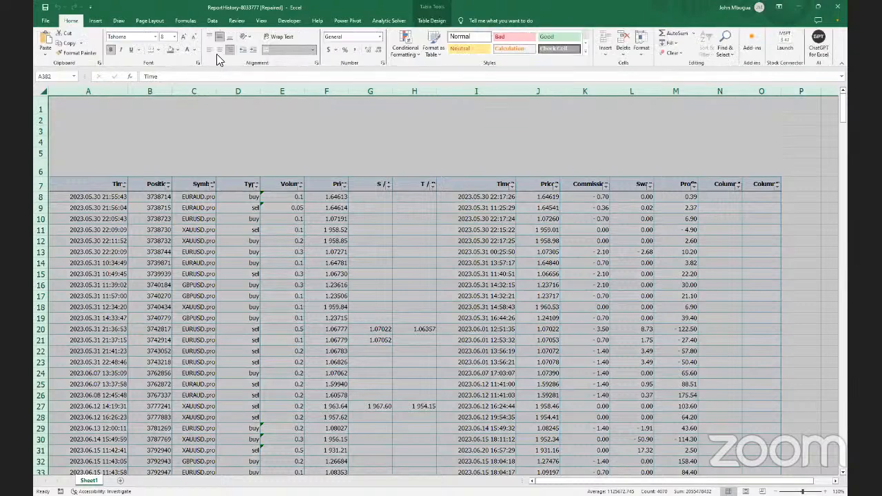
pyautogui.hotkey('ctrl', 'BackSpace')
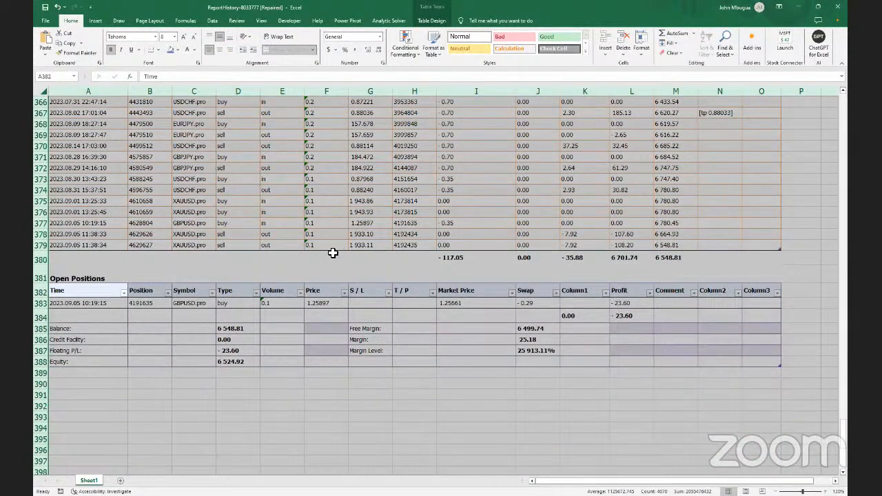
pyautogui.scroll(16, 333, 253)
pyautogui.scroll(20, 333, 253)
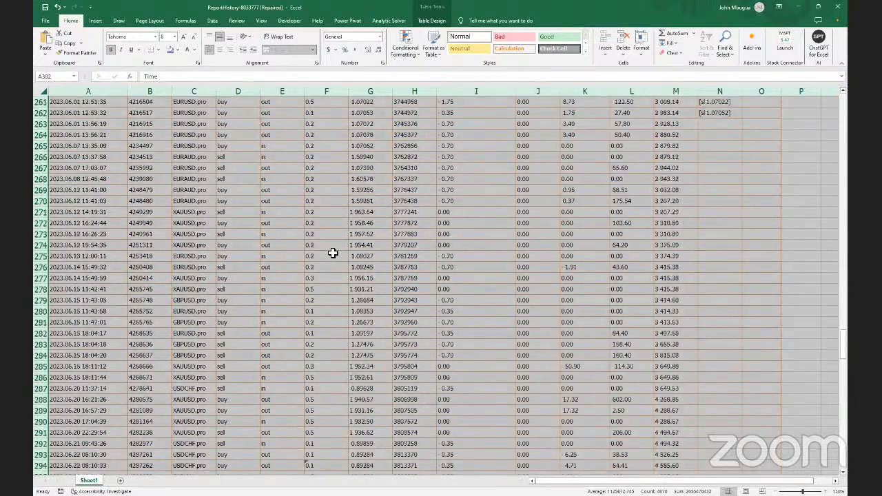
pyautogui.scroll(20, 333, 253)
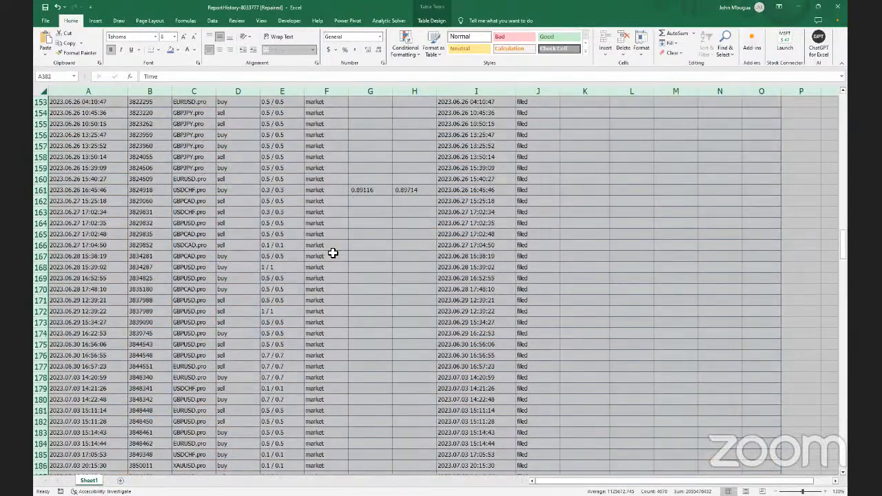
pyautogui.scroll(20, 333, 253)
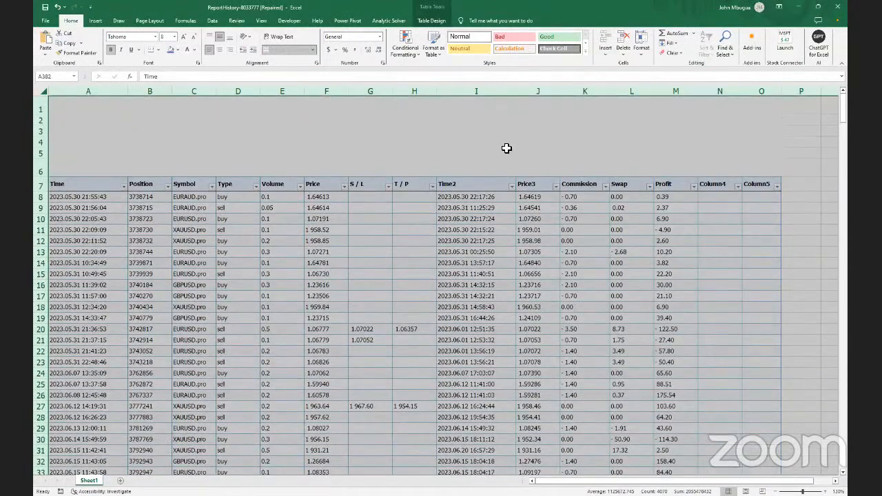
pyautogui.click(506, 141)
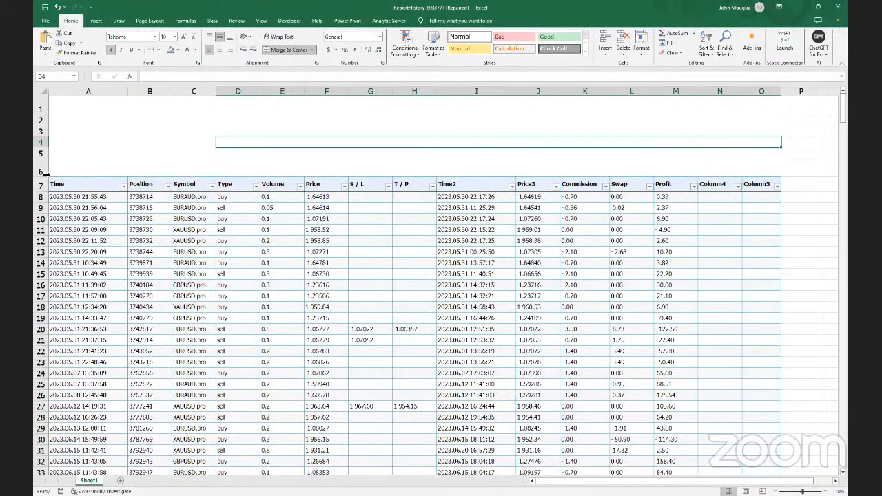
# Select row 6, scroll through the tables, and select cell A8 in the Positions table
pyautogui.click(43, 173)
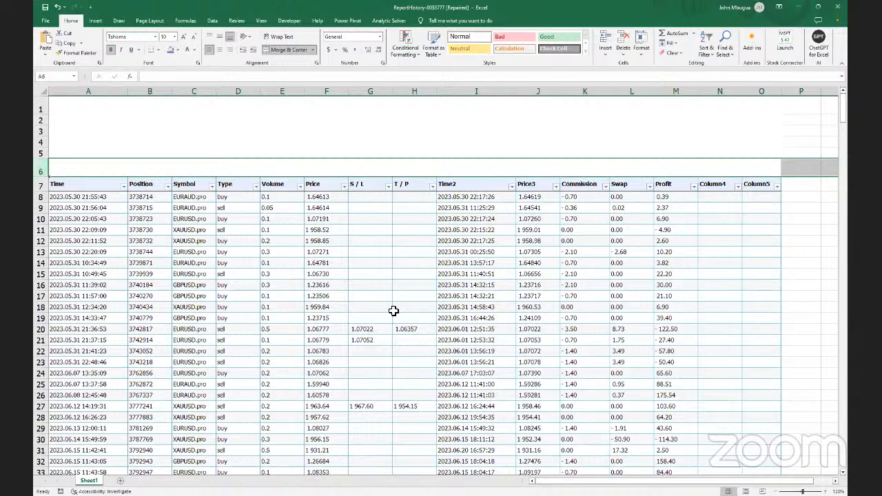
pyautogui.scroll(-1, 396, 308)
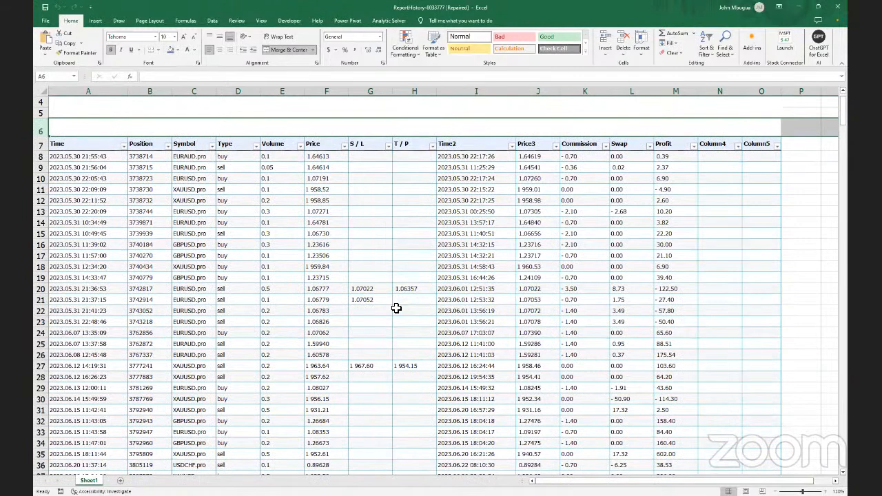
pyautogui.scroll(-1, 396, 308)
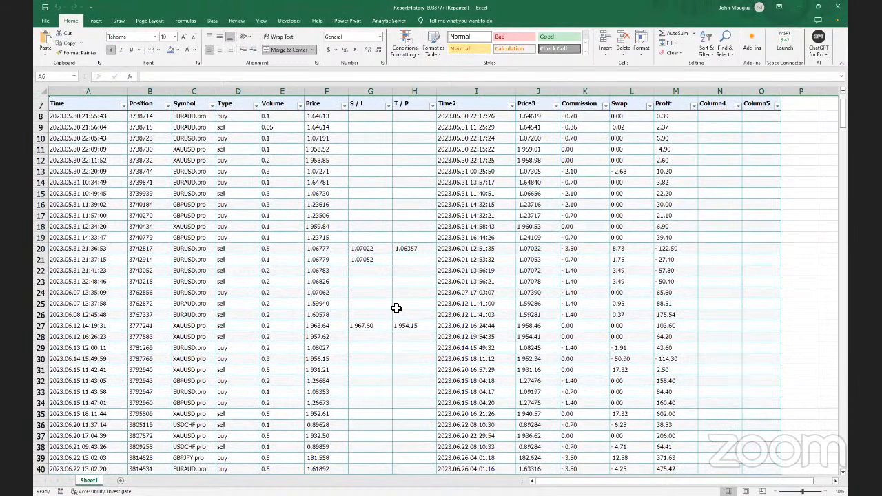
pyautogui.scroll(2, 396, 308)
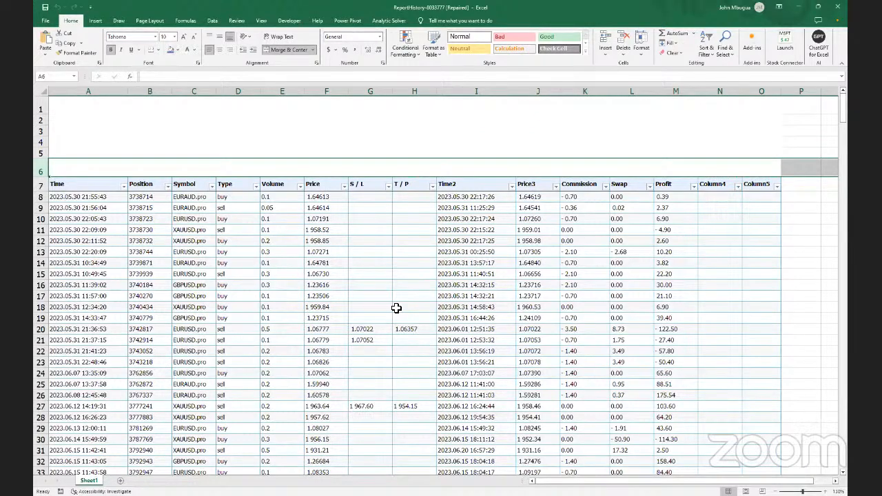
pyautogui.scroll(-18, 396, 308)
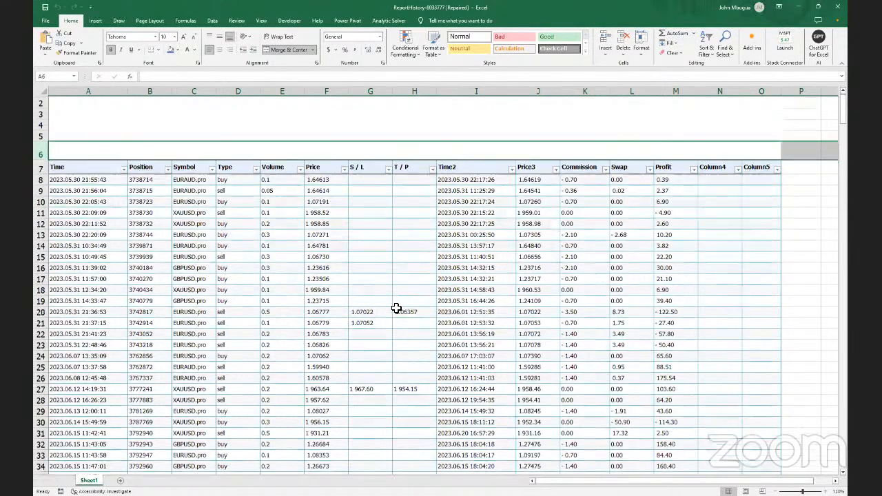
pyautogui.scroll(-4, 396, 307)
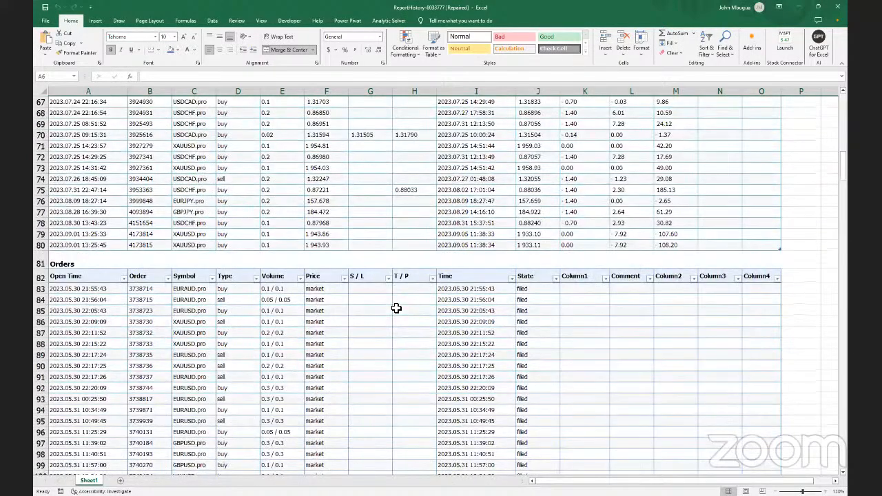
pyautogui.scroll(-3, 396, 307)
pyautogui.scroll(20, 396, 308)
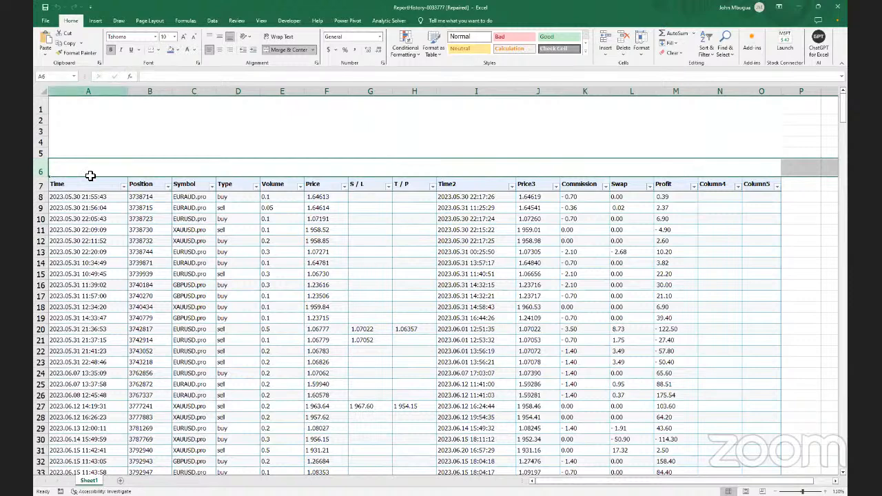
pyautogui.click(89, 199)
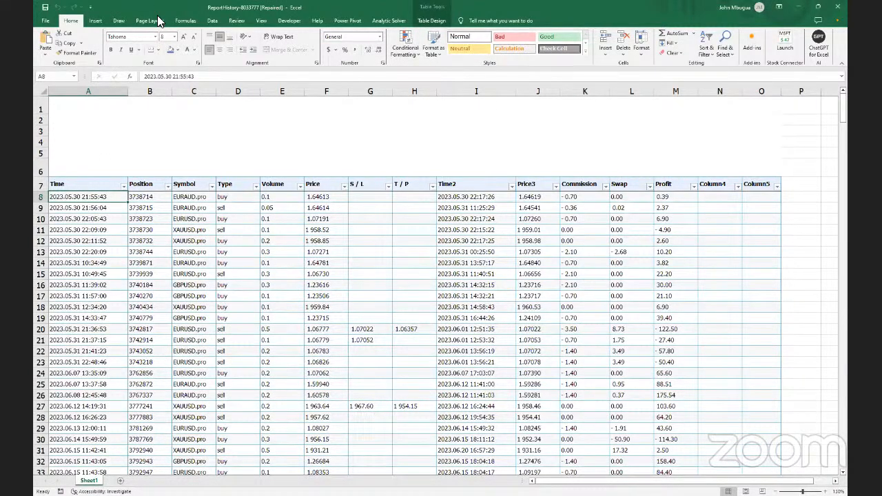
# Select the whole Positions table from the Name Box, then select its S / L column data
pyautogui.click(432, 21)
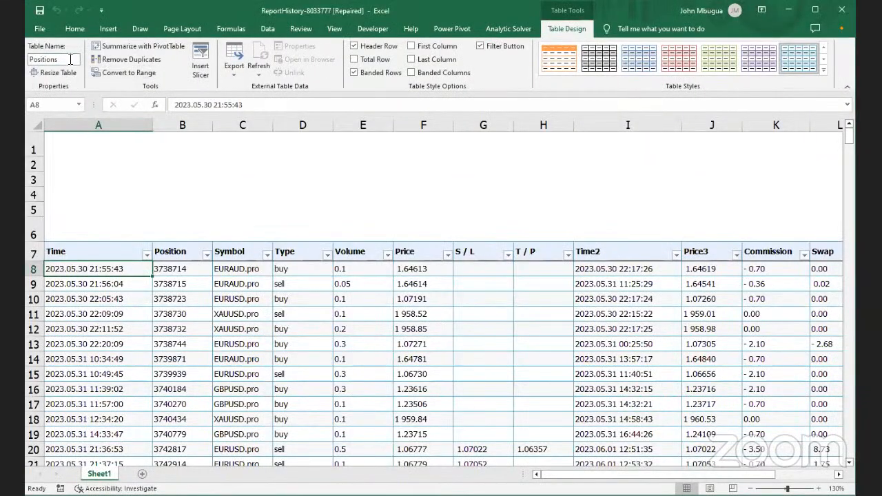
pyautogui.click(71, 60)
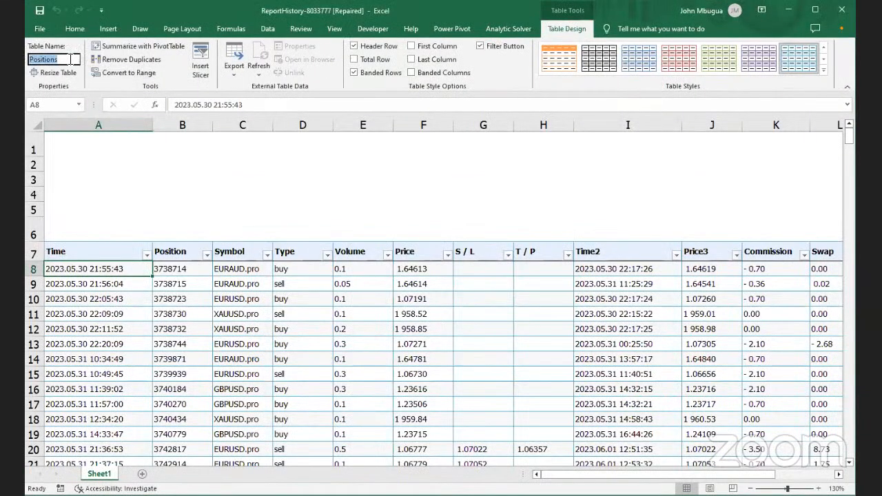
pyautogui.click(77, 105)
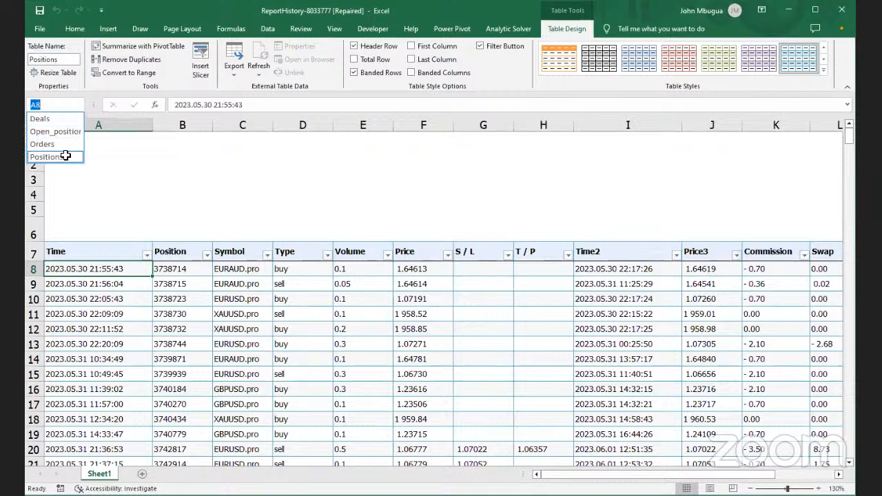
pyautogui.click(65, 153)
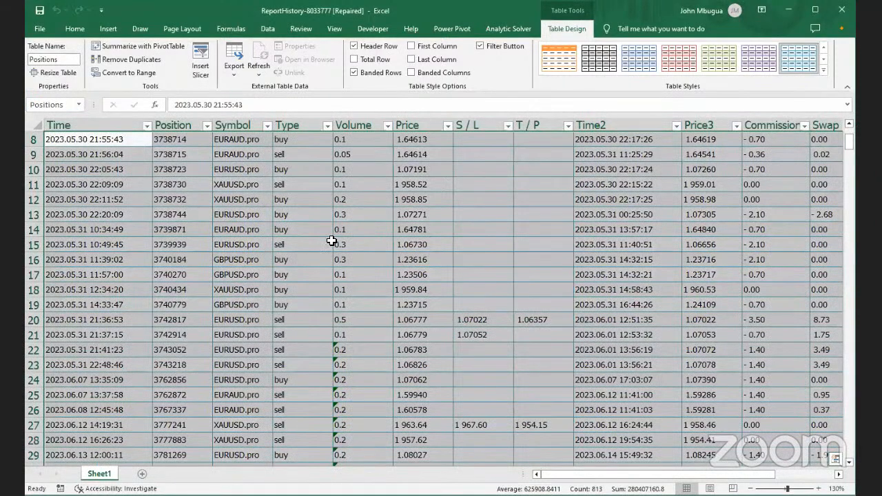
pyautogui.click(469, 121)
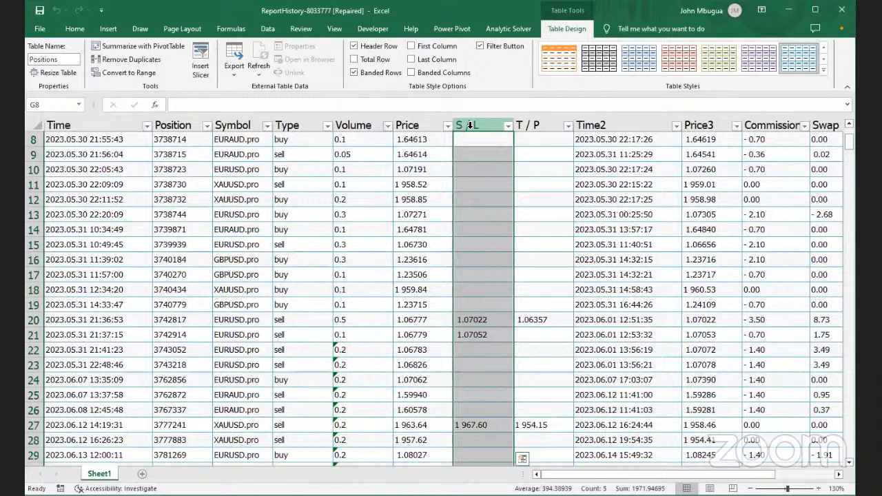
# Delete the S / L column from the Positions table
pyautogui.rightClick(470, 124)
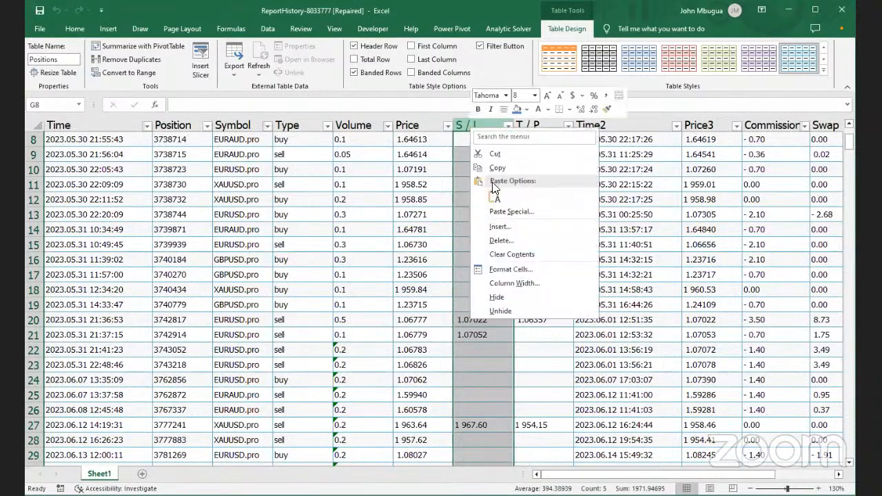
pyautogui.click(518, 242)
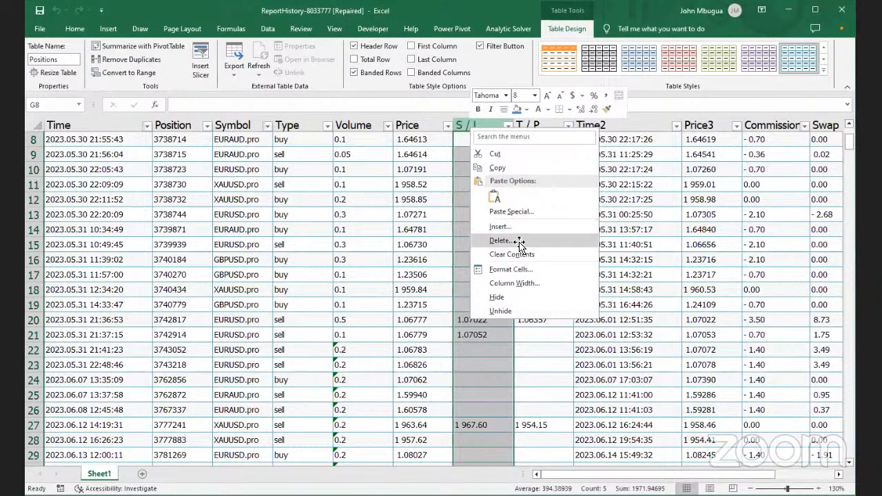
pyautogui.scroll(-2, 476, 215)
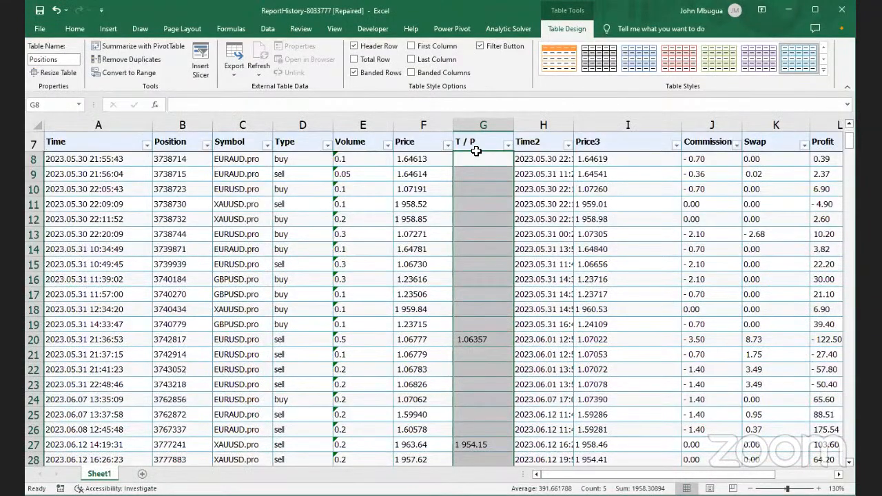
# Attempt to delete the T / P column and dismiss the merged-cell error
pyautogui.click(477, 136)
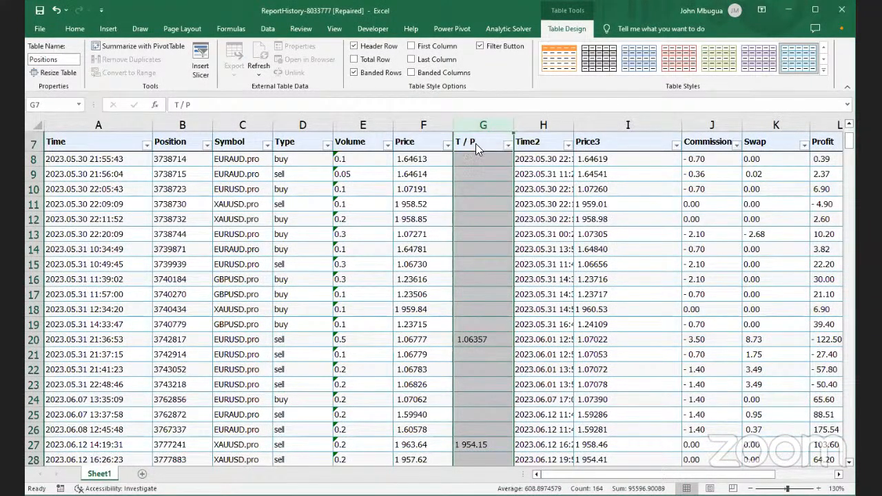
pyautogui.rightClick(476, 142)
pyautogui.click(467, 127)
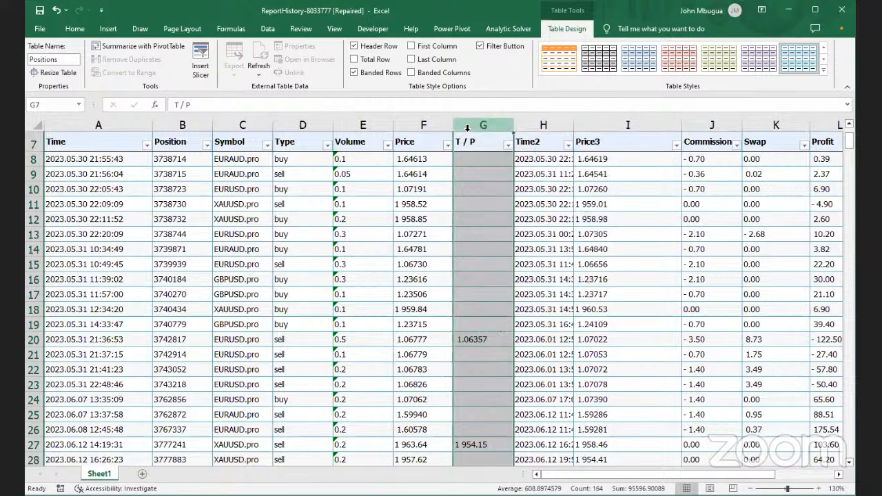
pyautogui.click(466, 146)
pyautogui.click(471, 123)
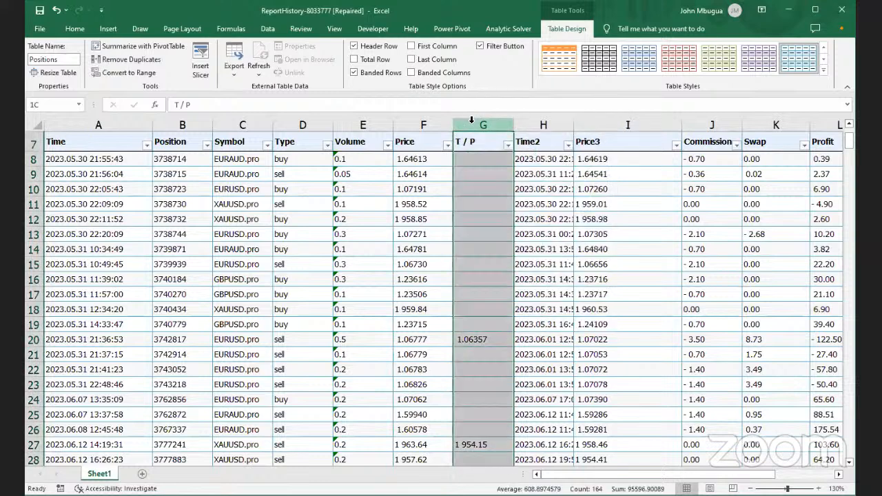
pyautogui.rightClick(471, 126)
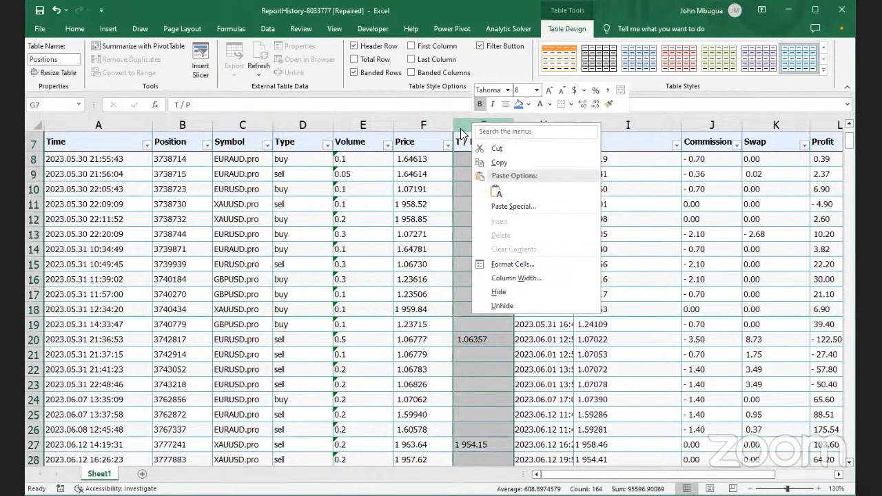
pyautogui.click(462, 128)
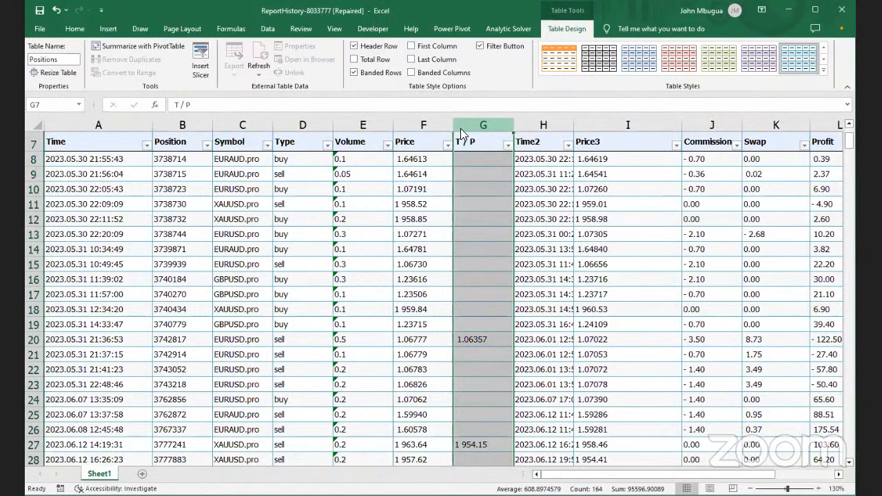
pyautogui.press('Delete')
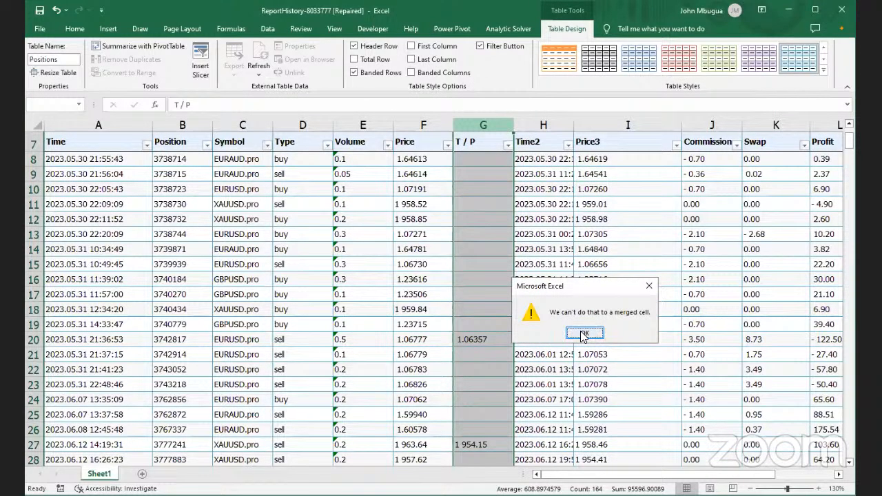
pyautogui.click(583, 334)
pyautogui.click(541, 236)
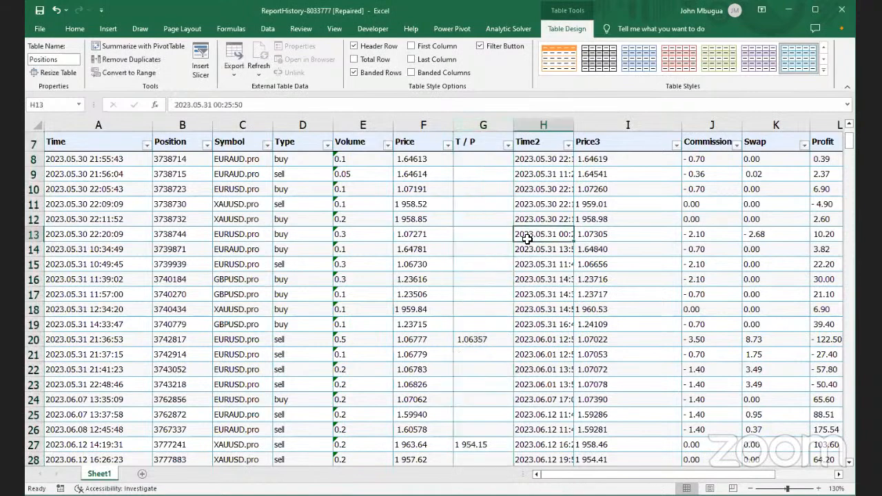
pyautogui.click(399, 220)
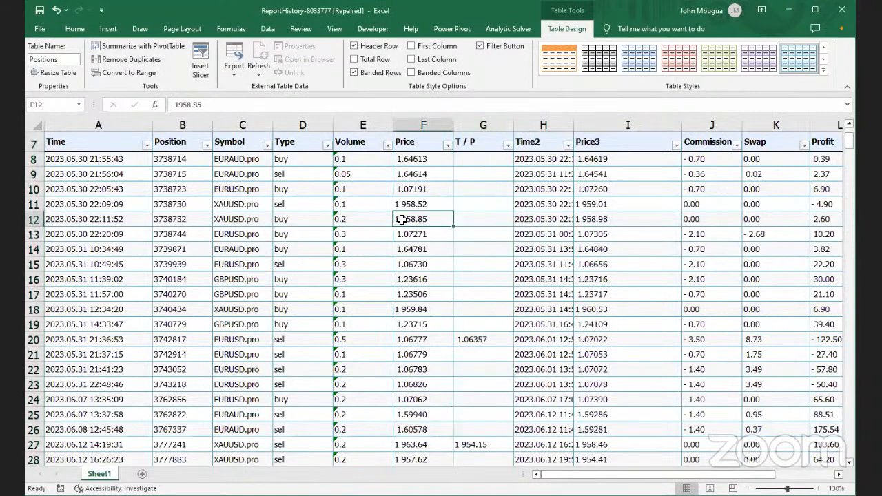
pyautogui.scroll(-3, 427, 230)
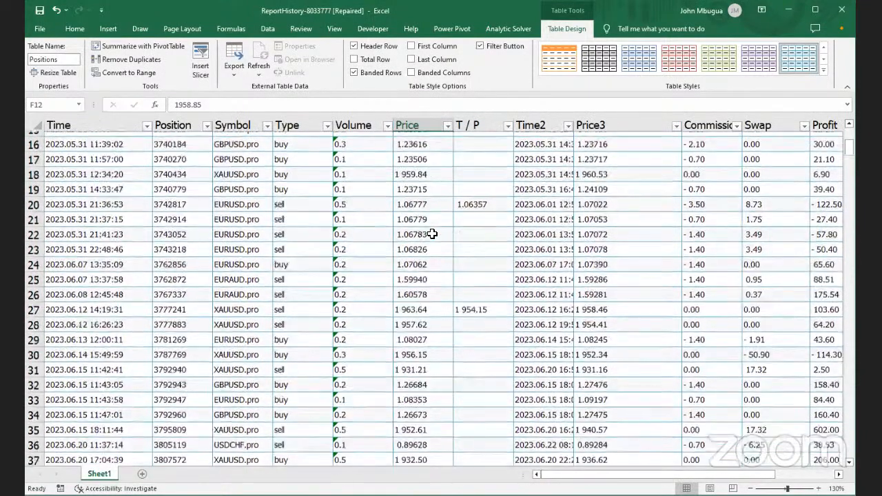
pyautogui.scroll(-14, 432, 234)
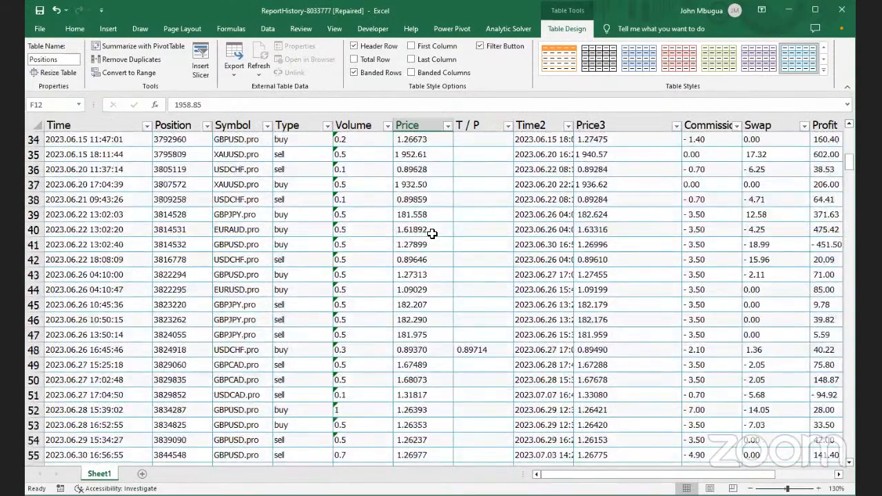
pyautogui.scroll(-20, 432, 234)
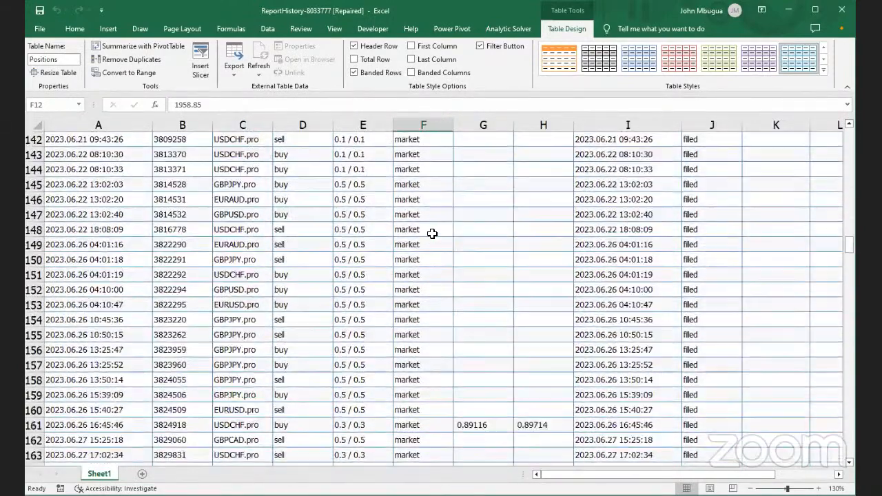
pyautogui.scroll(20, 432, 233)
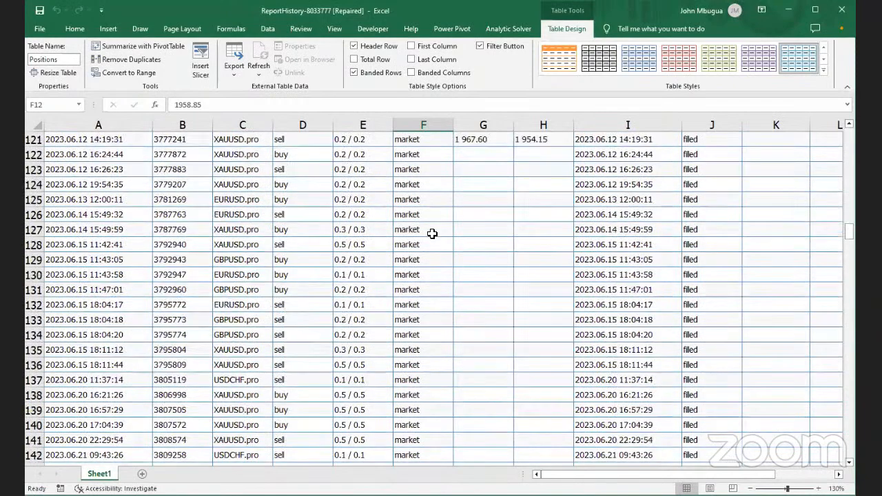
pyautogui.scroll(20, 432, 233)
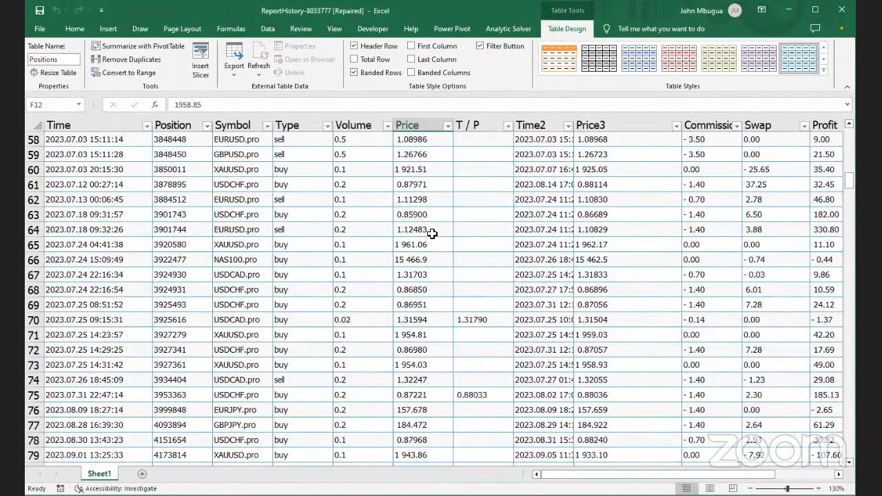
pyautogui.scroll(8, 432, 233)
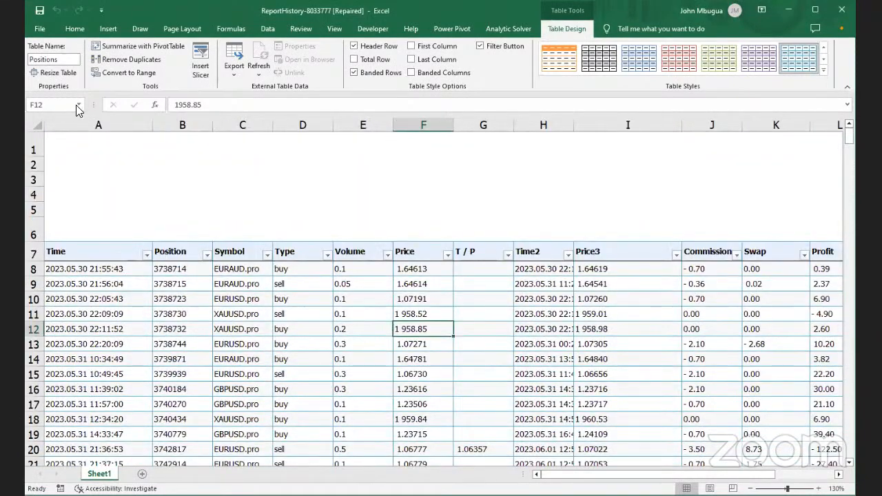
pyautogui.scroll(-1, 331, 251)
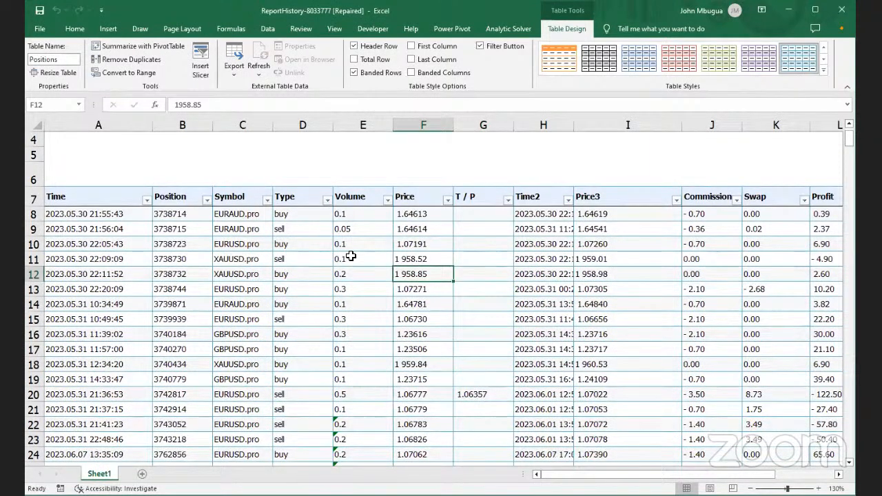
# Look through the Data, Insert, Home and Table Design ribbon tabs in the Stock Analysis workbook
pyautogui.click(268, 28)
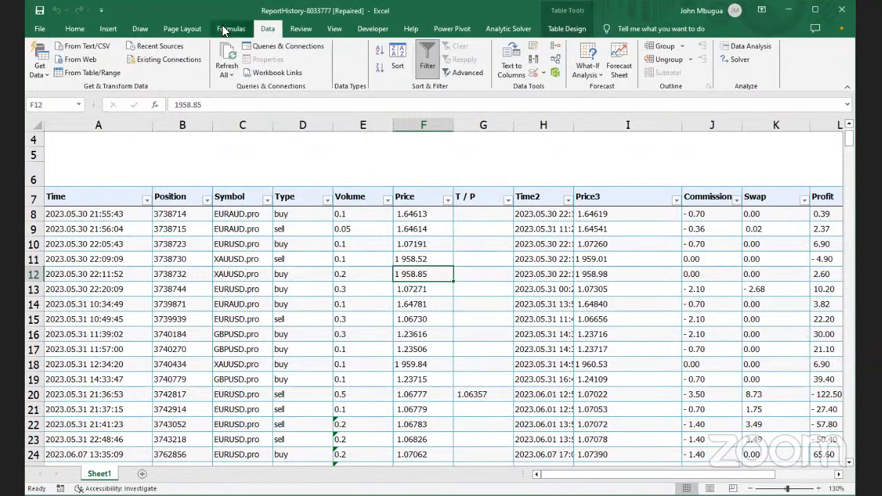
pyautogui.click(107, 29)
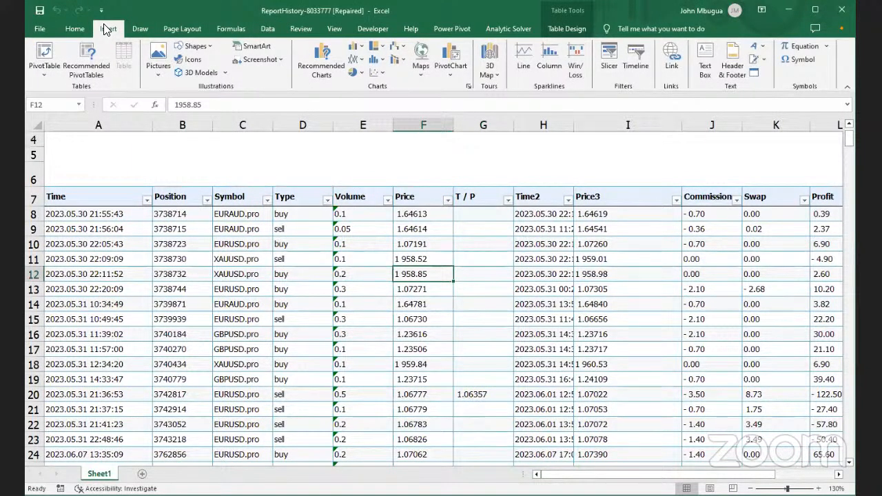
pyautogui.click(74, 27)
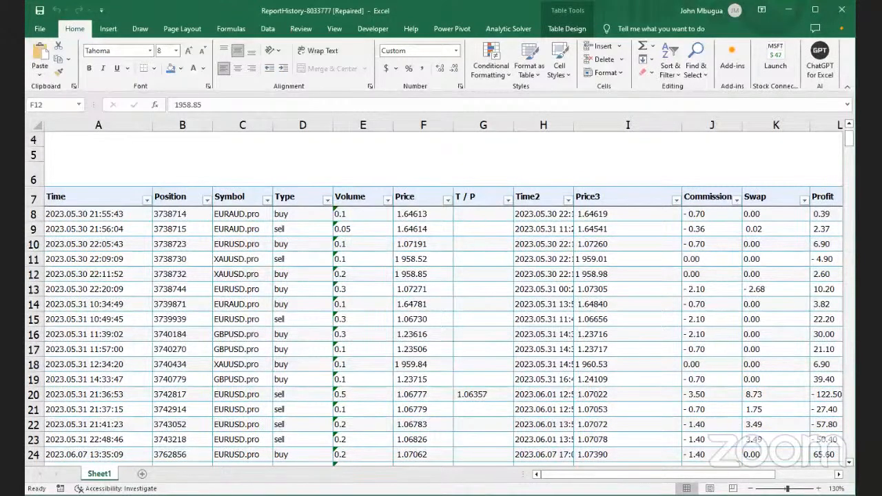
pyautogui.click(378, 175)
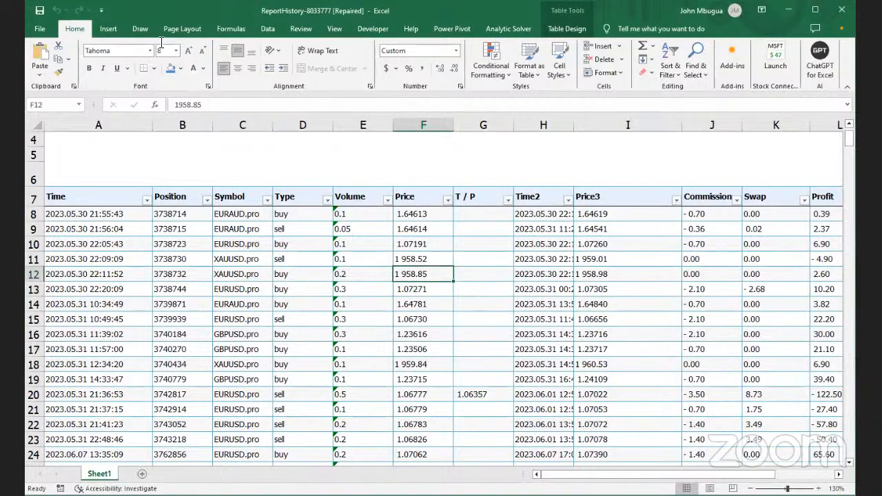
pyautogui.click(119, 29)
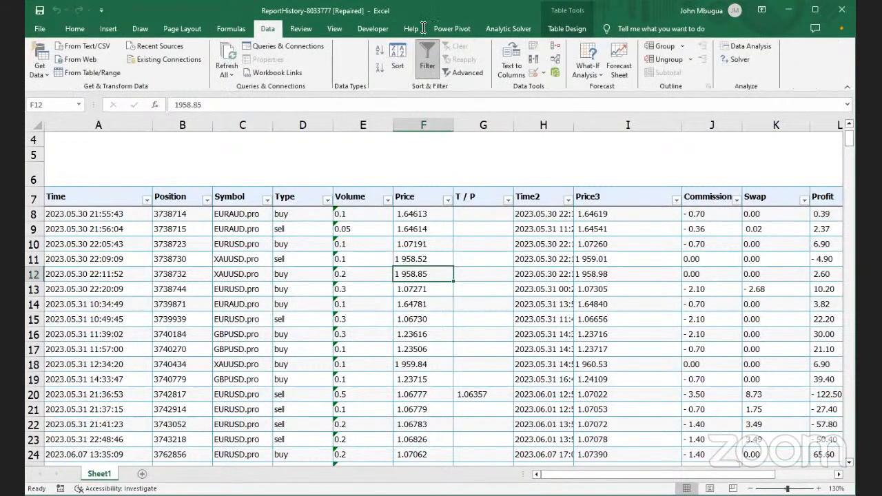
pyautogui.click(579, 27)
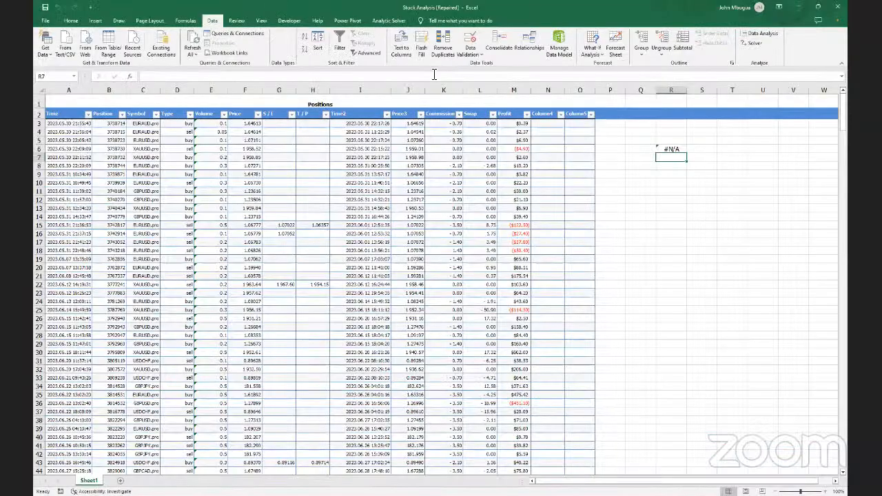
# Check Data Validation settings unchanged, then try Remove Duplicates and dismiss the single-range warning
pyautogui.click(474, 57)
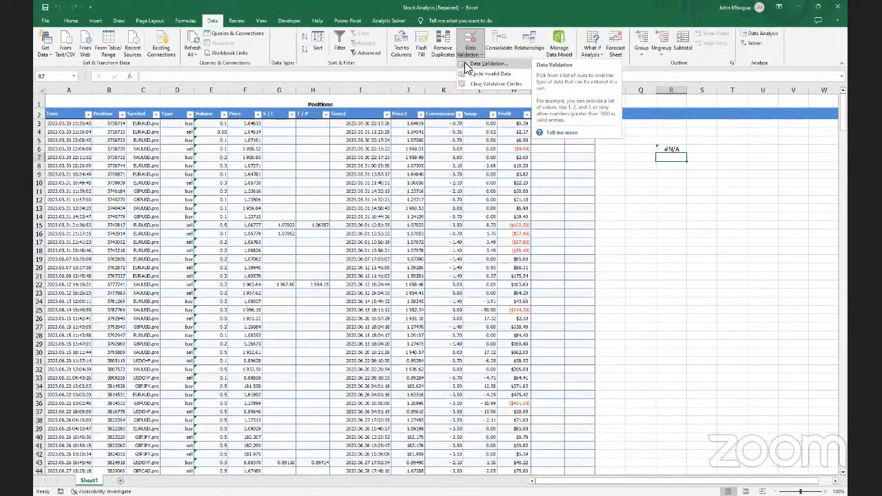
pyautogui.click(486, 64)
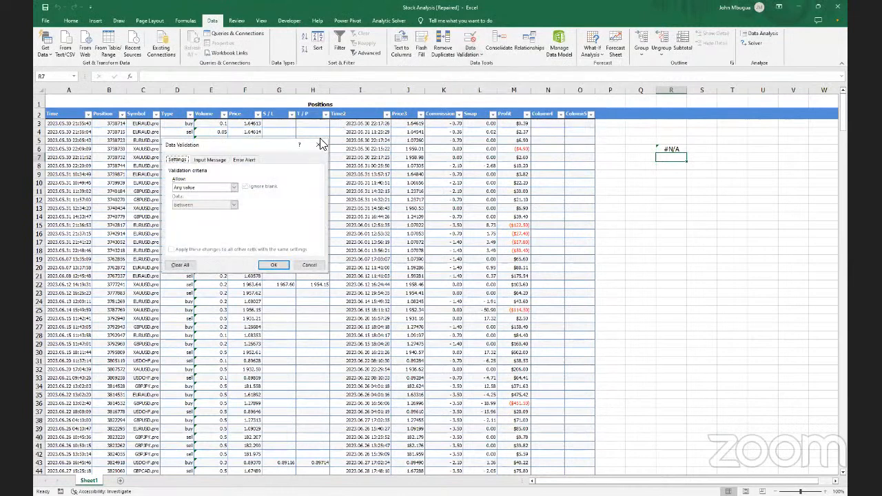
pyautogui.click(321, 144)
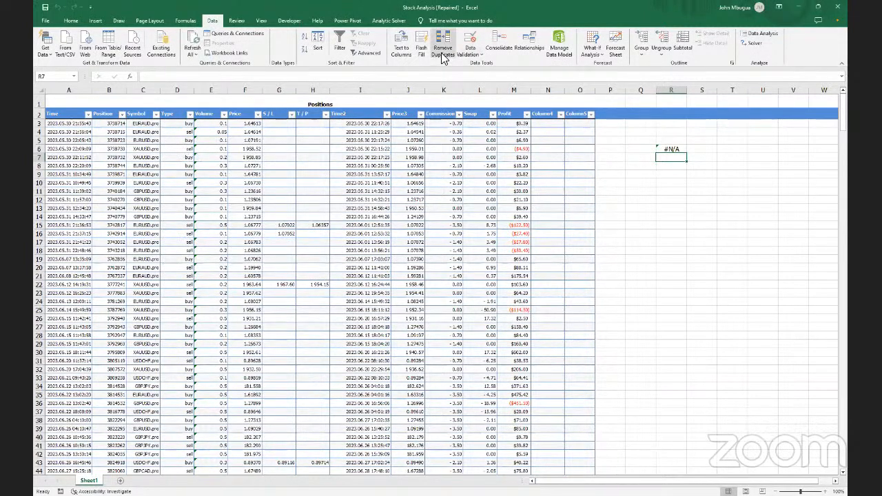
pyautogui.click(441, 53)
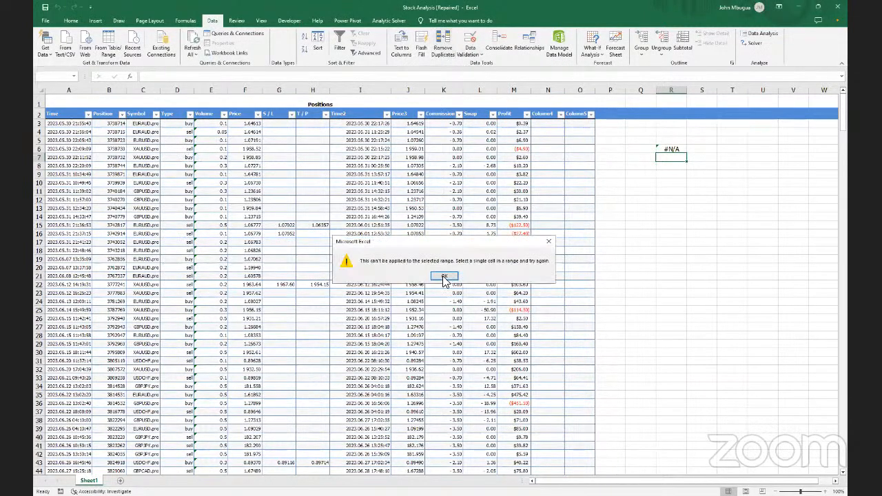
pyautogui.press('Return')
pyautogui.click(177, 174)
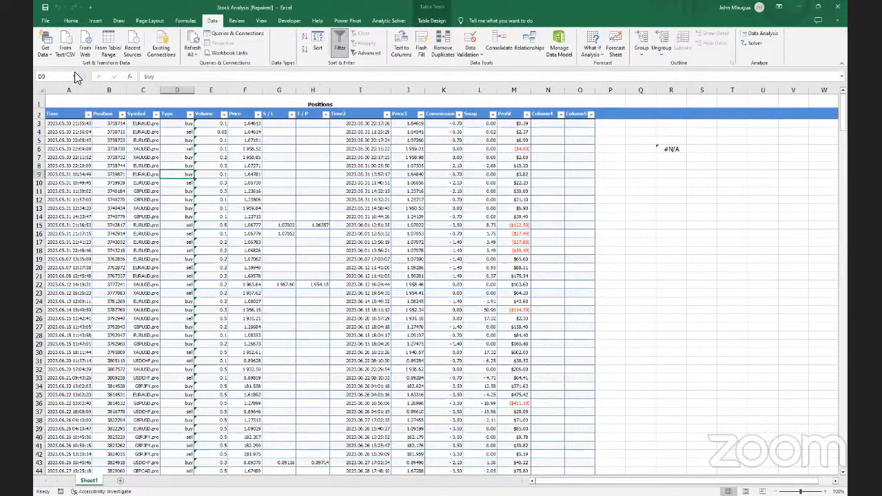
# Select the entire Positions table via the Name Box and open the Data Validation dropdown
pyautogui.click(74, 75)
pyautogui.click(53, 115)
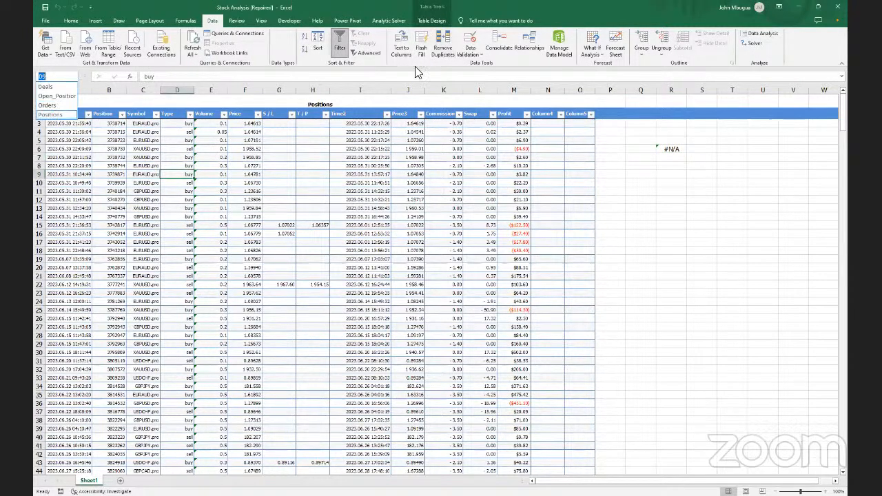
pyautogui.click(468, 55)
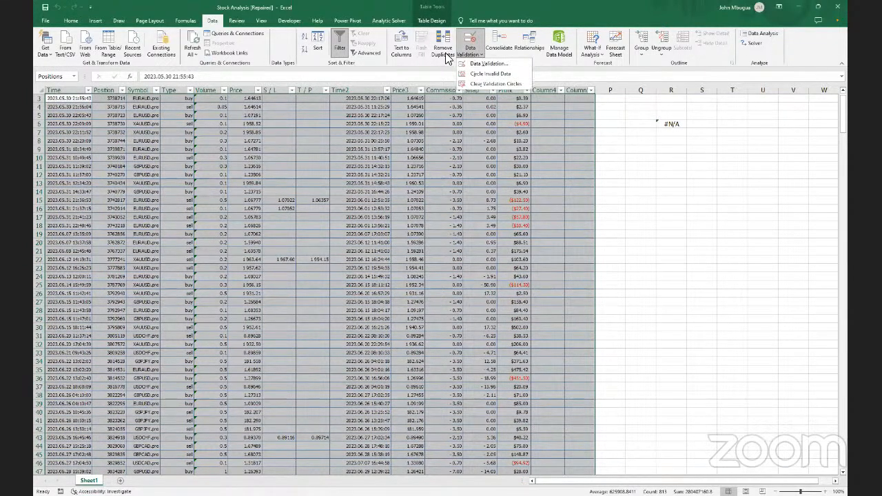
pyautogui.click(446, 58)
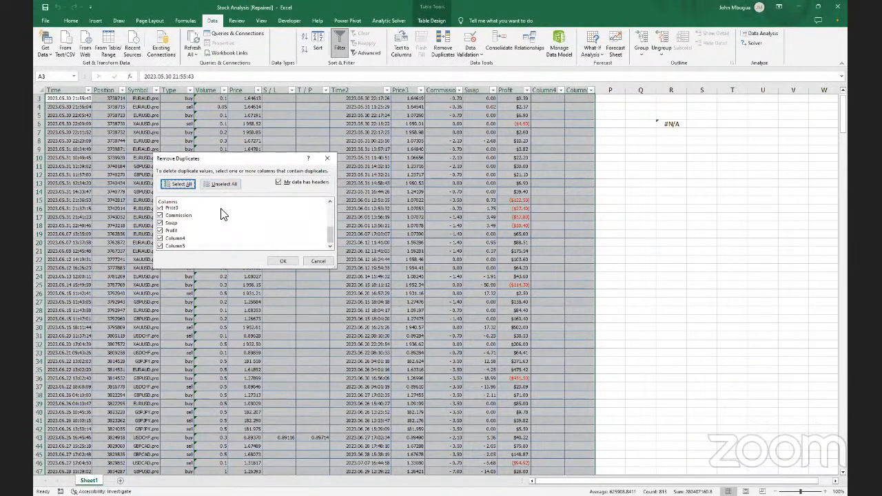
pyautogui.scroll(-3, 234, 210)
pyautogui.click(328, 161)
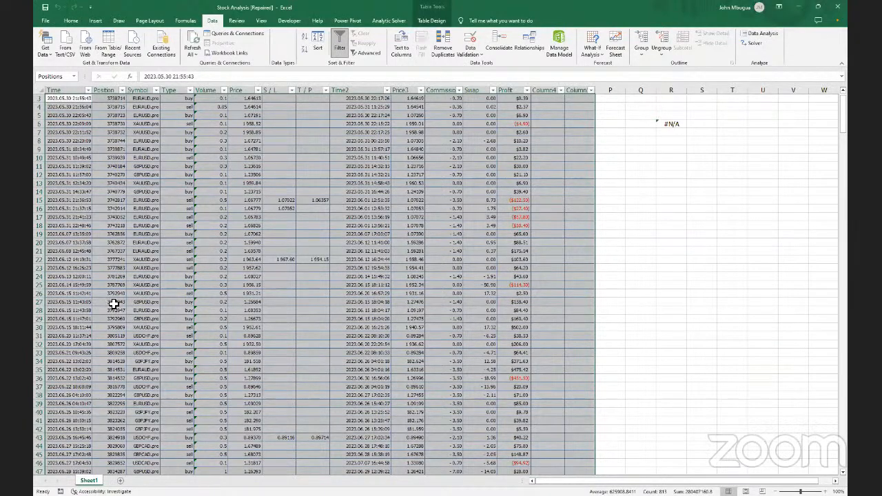
pyautogui.scroll(1, 113, 303)
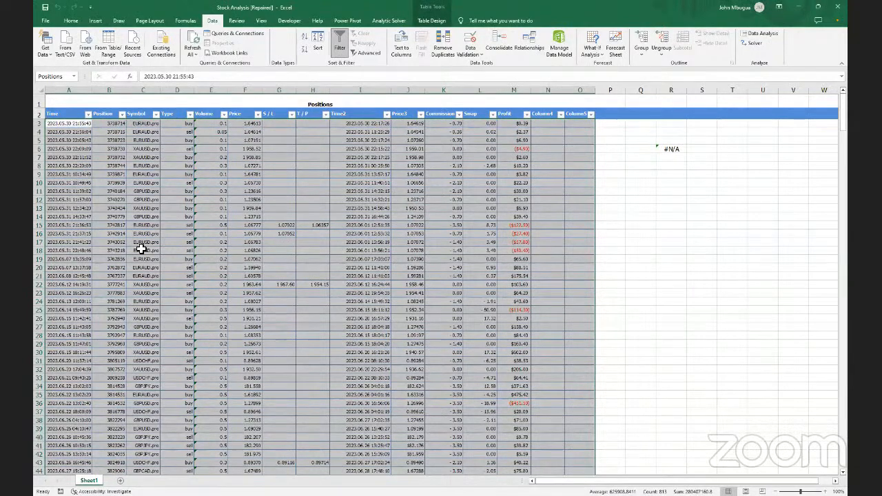
pyautogui.click(683, 150)
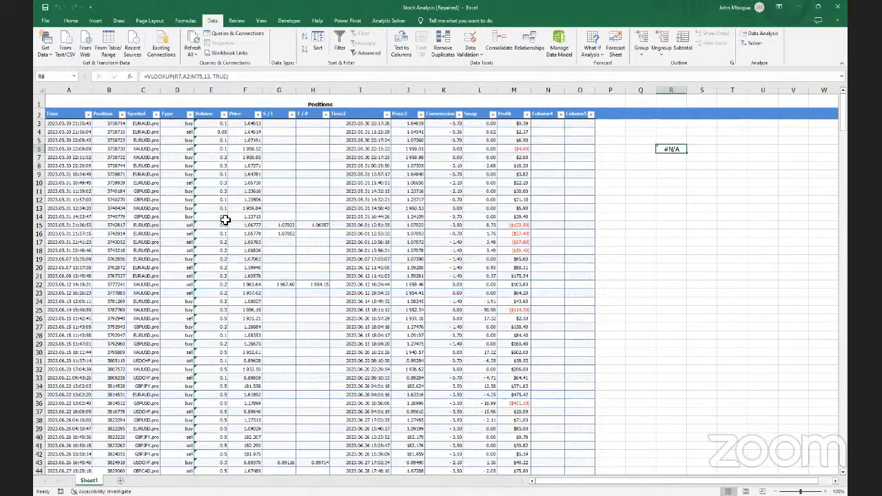
pyautogui.scroll(-2, 225, 219)
pyautogui.scroll(2, 225, 219)
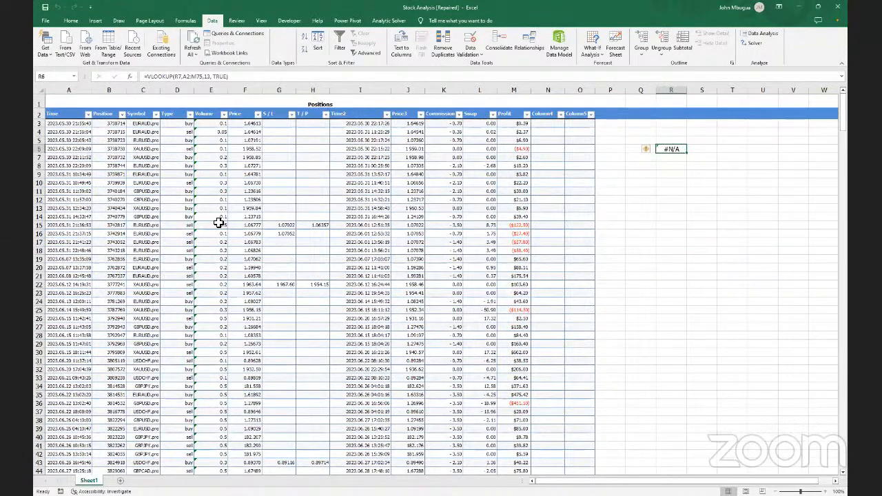
pyautogui.click(109, 114)
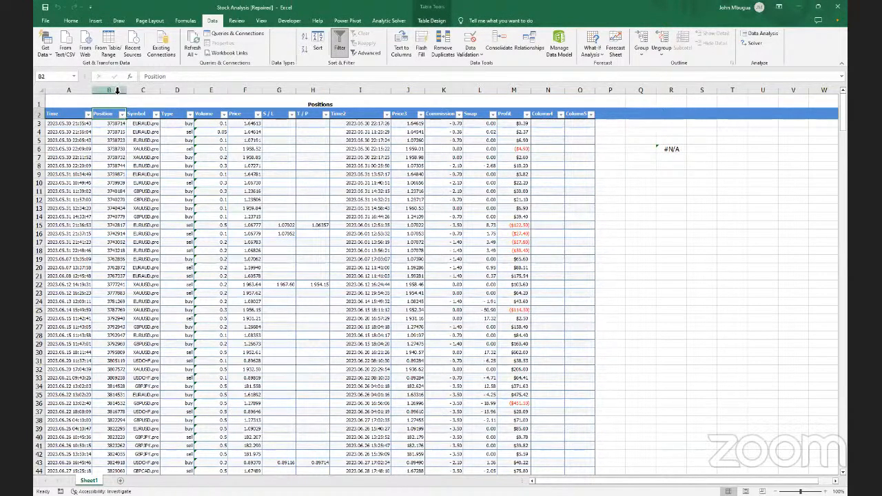
pyautogui.click(117, 90)
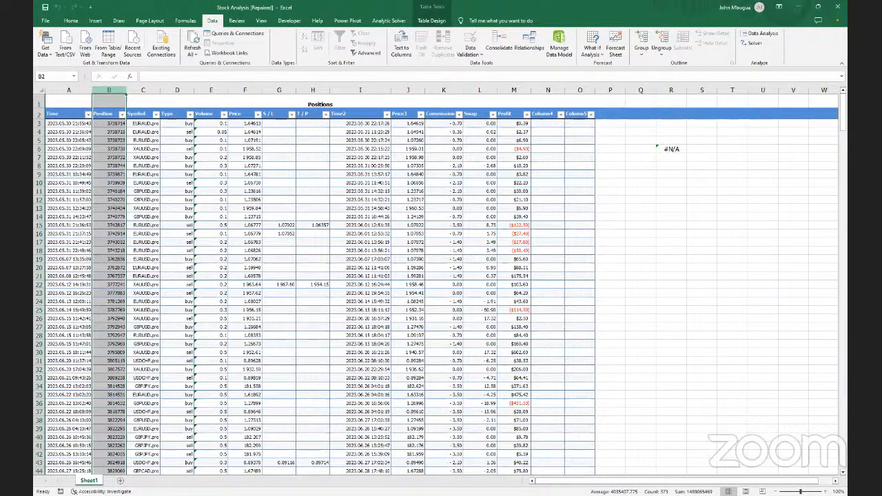
pyautogui.click(109, 114)
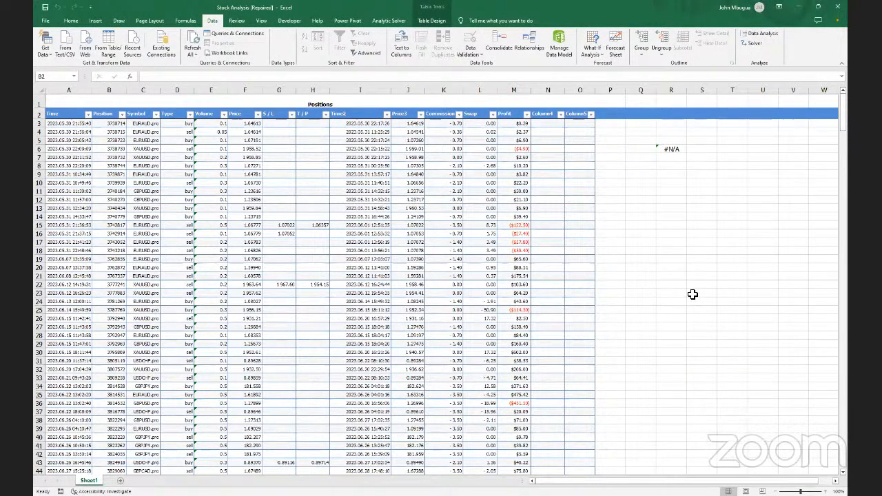
# Select the entire Position table column with Ctrl+Space
pyautogui.hotkey('ctrl', 'space')
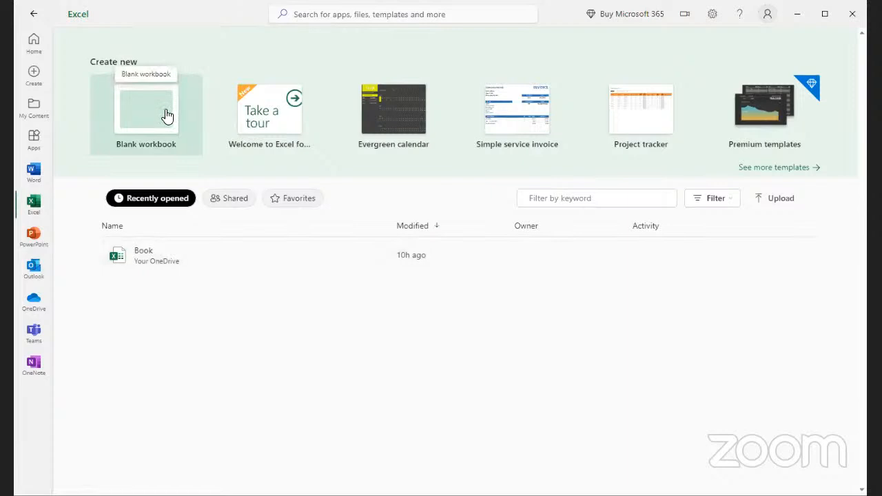
# Start a new blank workbook from the Excel start page
pyautogui.click(166, 115)
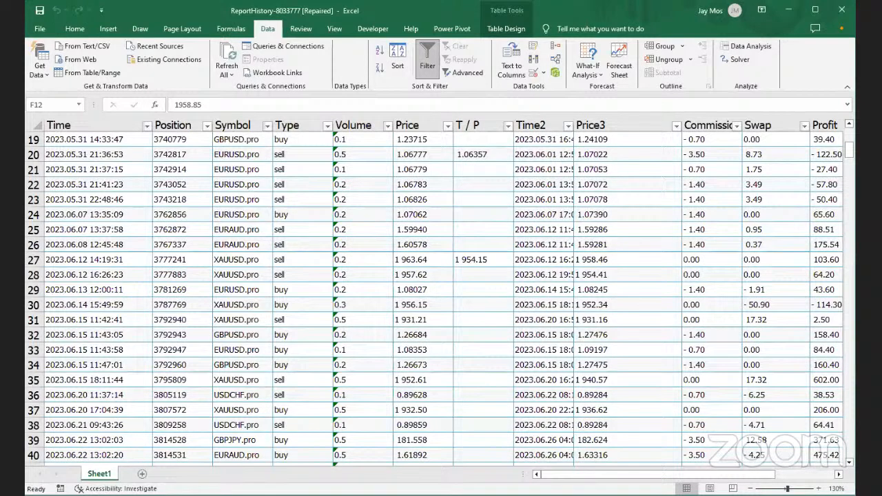
# Maximize Excel, go to cell F78 near the Positions table's end, and list the named tables
pyautogui.click(814, 10)
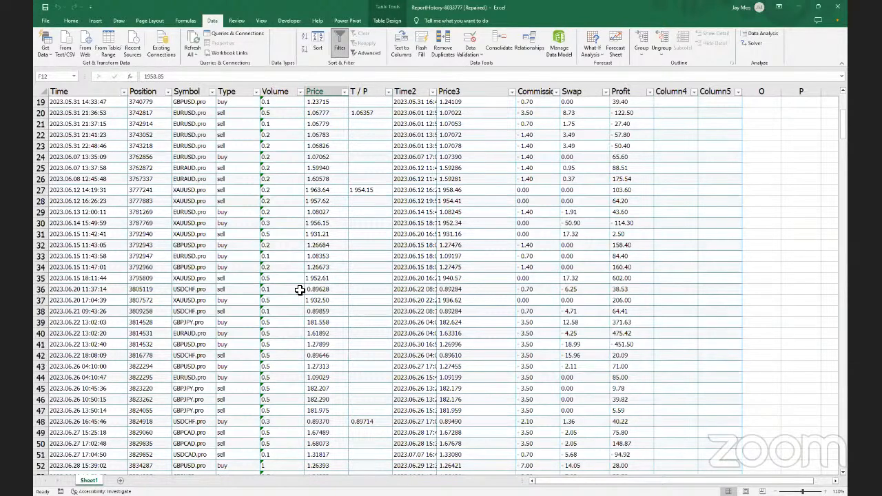
pyautogui.scroll(6, 300, 290)
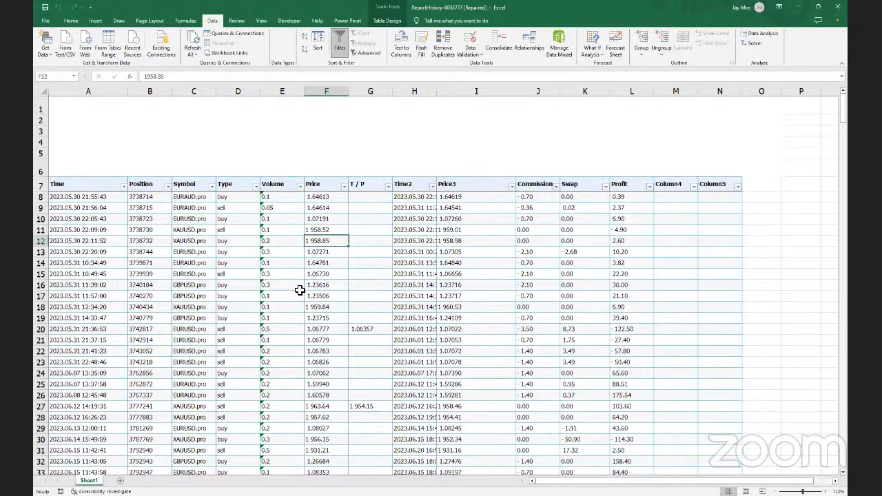
pyautogui.scroll(-6, 299, 290)
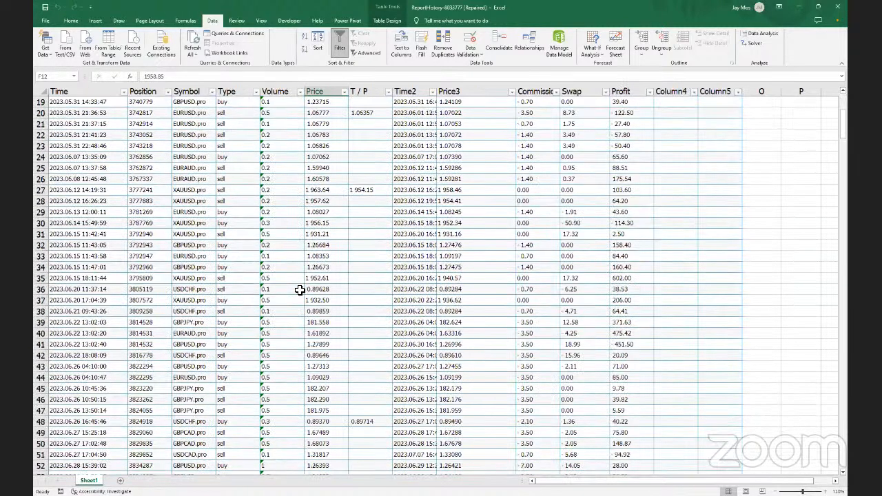
pyautogui.scroll(-5, 300, 290)
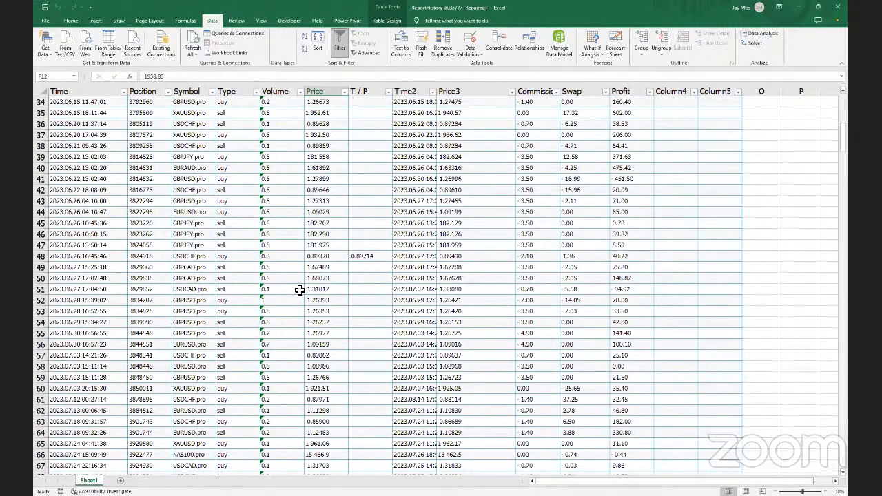
pyautogui.scroll(-8, 300, 290)
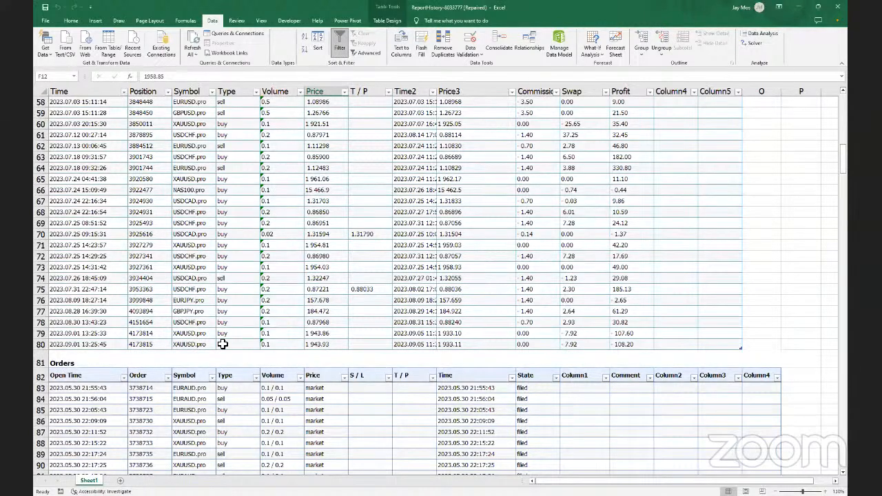
pyautogui.click(324, 322)
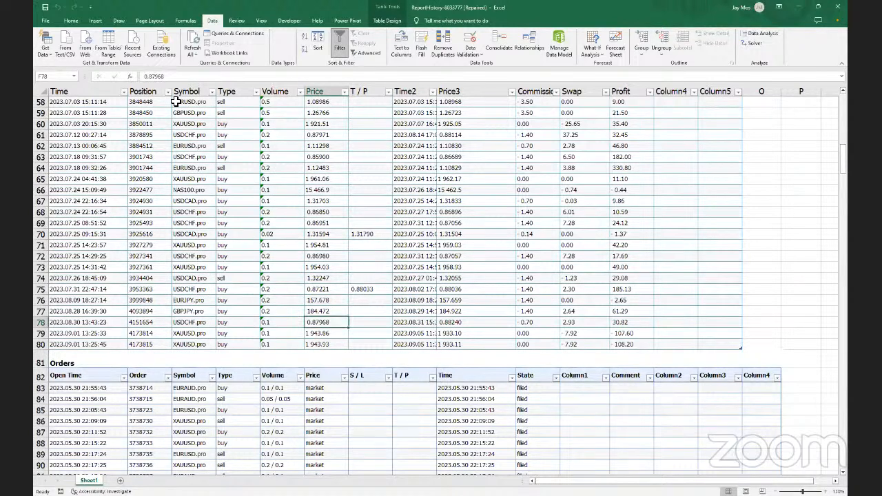
pyautogui.click(72, 75)
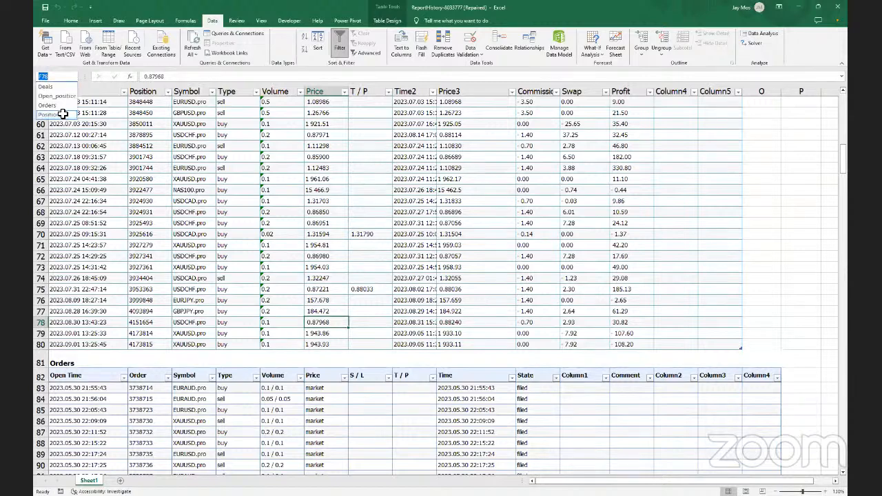
# Jump to the Positions table, select its Price column, and bring row 81 into view
pyautogui.click(62, 114)
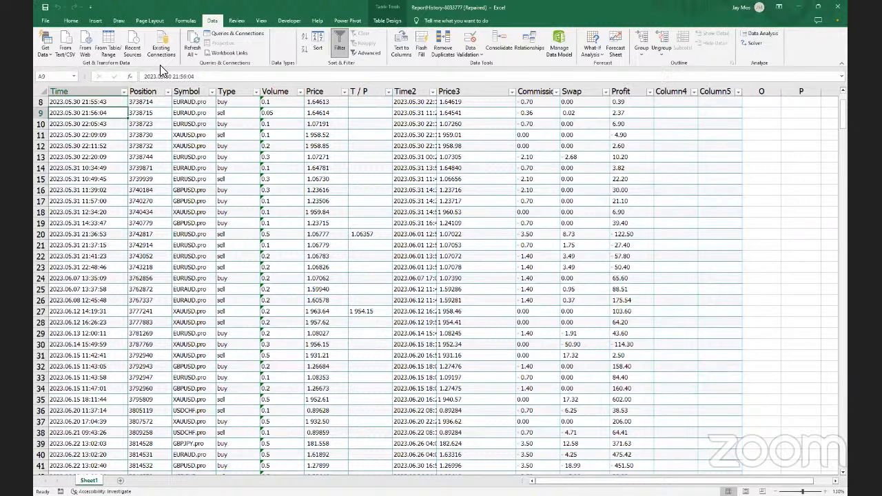
pyautogui.click(99, 18)
pyautogui.click(331, 92)
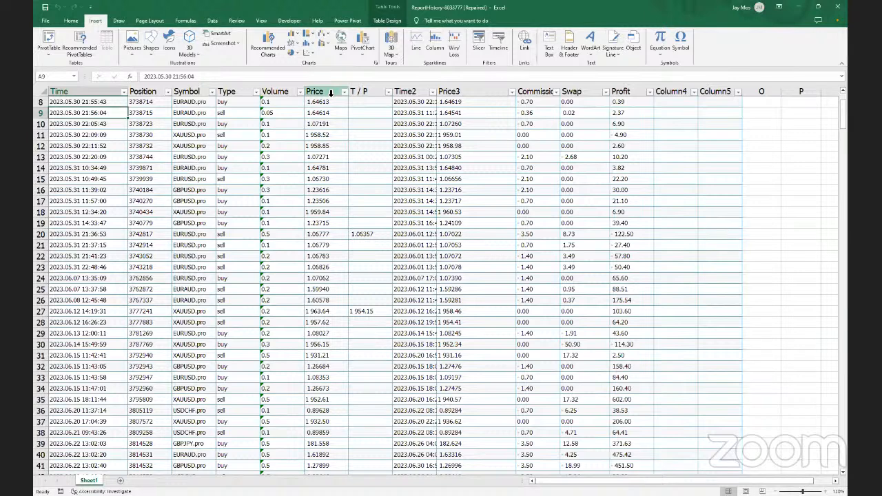
pyautogui.click(72, 21)
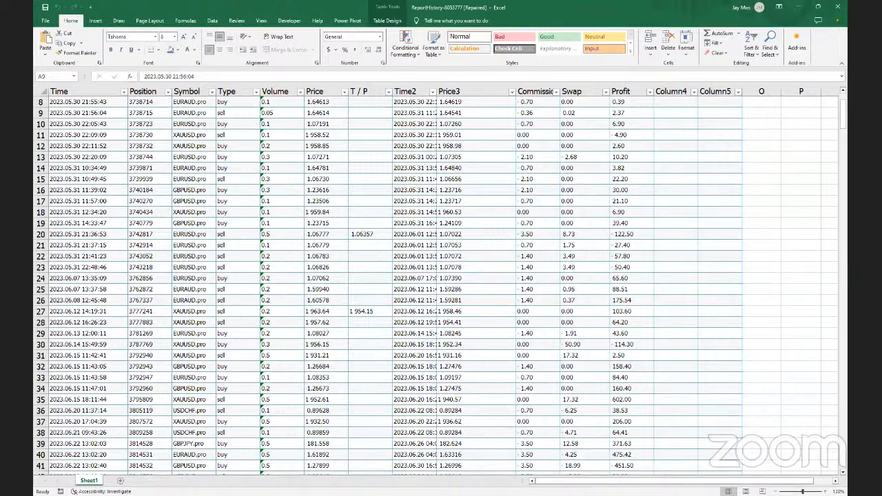
pyautogui.scroll(-15, 581, 295)
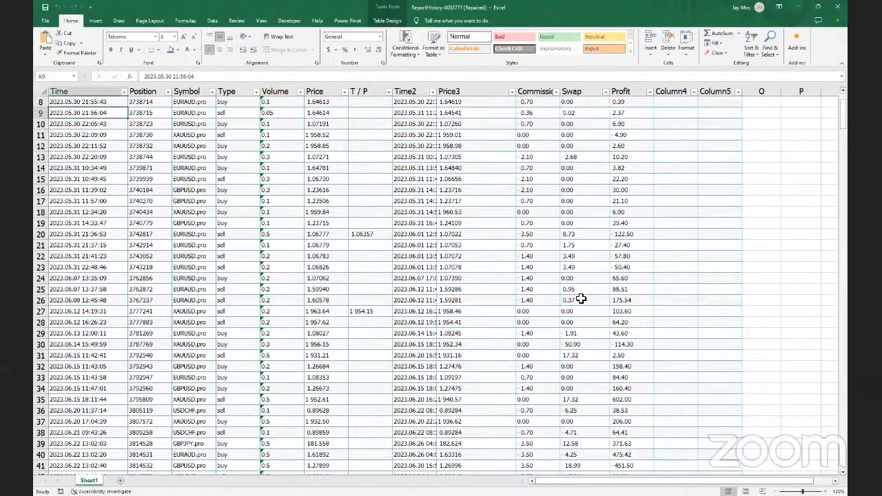
pyautogui.scroll(-7, 577, 283)
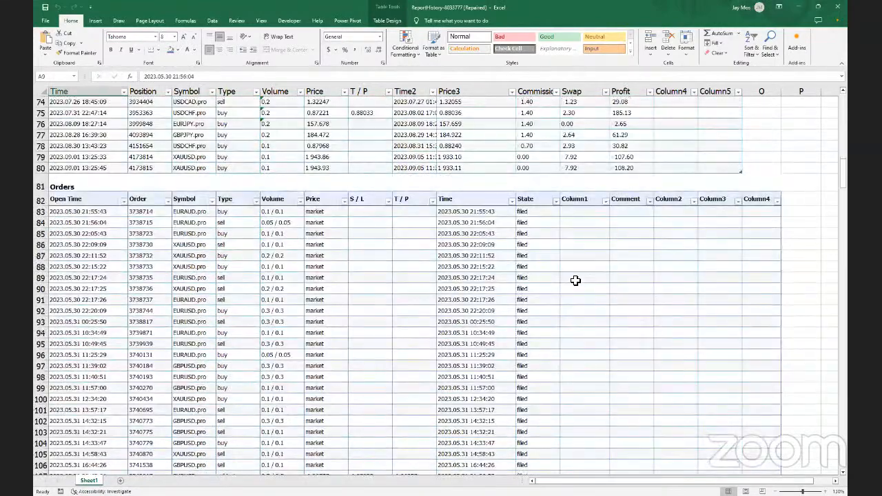
pyautogui.scroll(2, 602, 271)
# Insert a blank row 81 between the Positions table and the Orders title
pyautogui.click(618, 249)
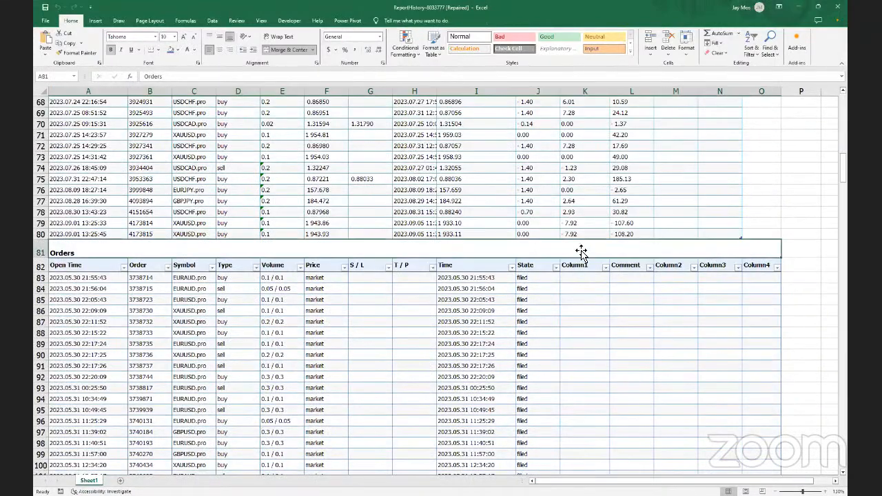
pyautogui.click(42, 248)
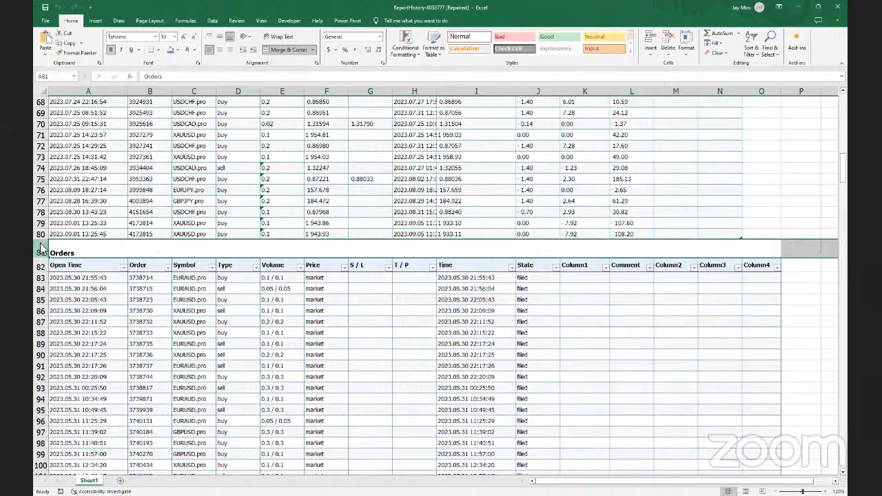
pyautogui.rightClick(42, 247)
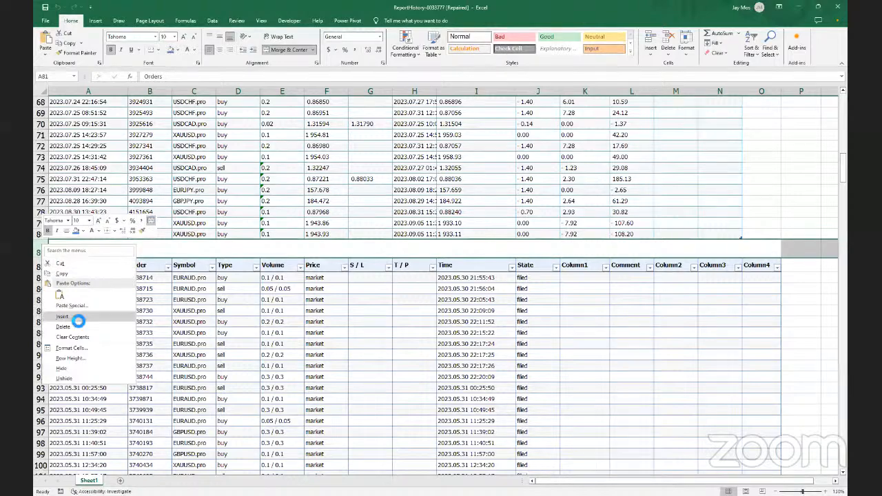
pyautogui.click(75, 317)
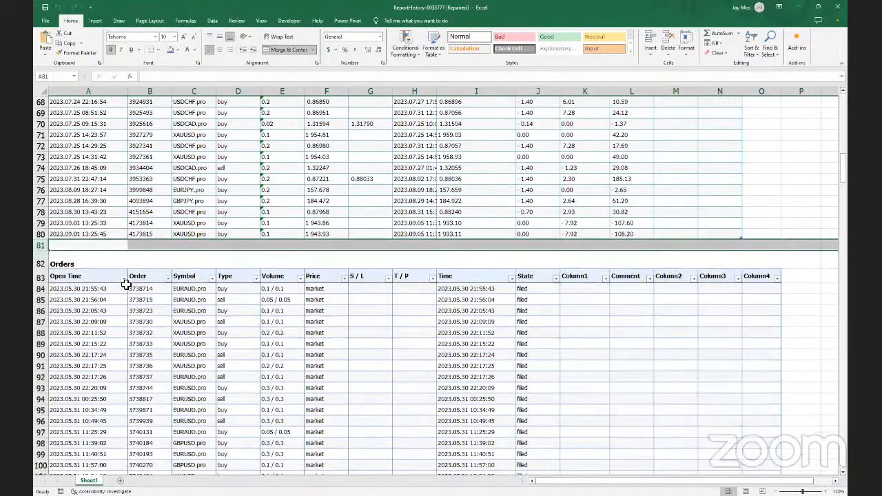
# Begin a SUM formula in L81, then delete the mistaken L68:L80 range
pyautogui.click(213, 246)
pyautogui.click(633, 246)
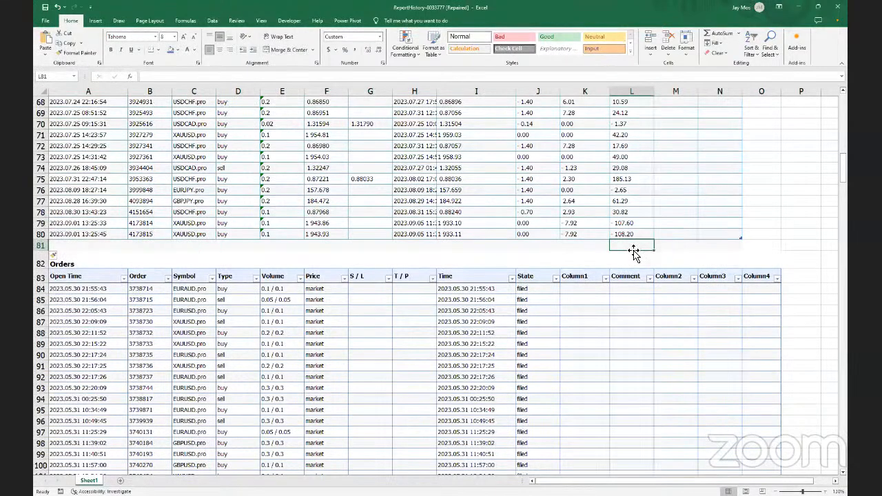
pyautogui.write('=')
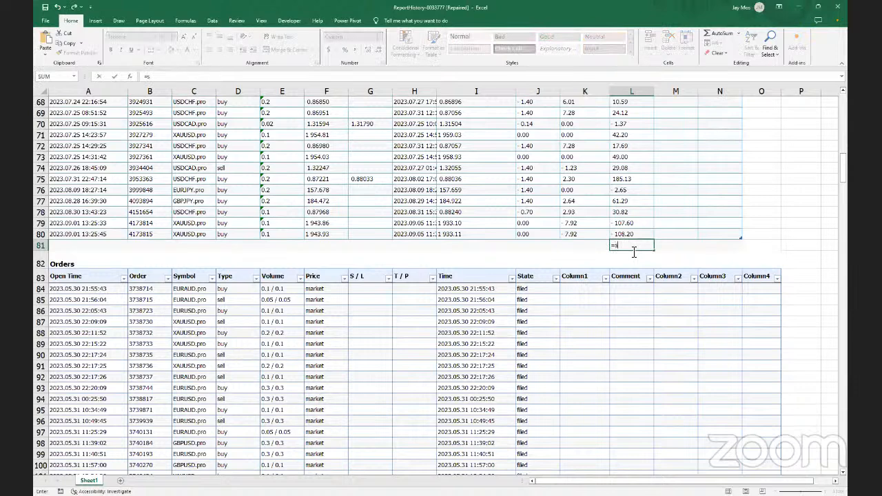
pyautogui.write('sum(')
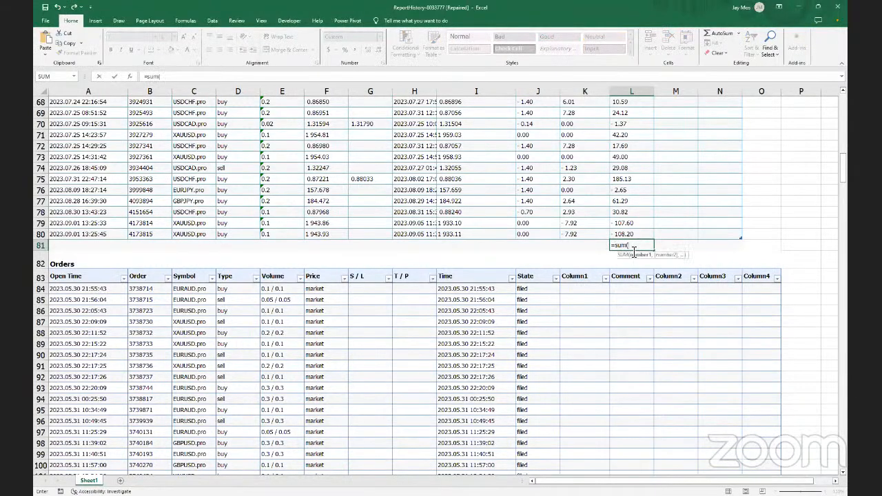
pyautogui.click(633, 236)
pyautogui.click(633, 236)
pyautogui.moveTo(633, 102); pyautogui.dragTo(632, 100)
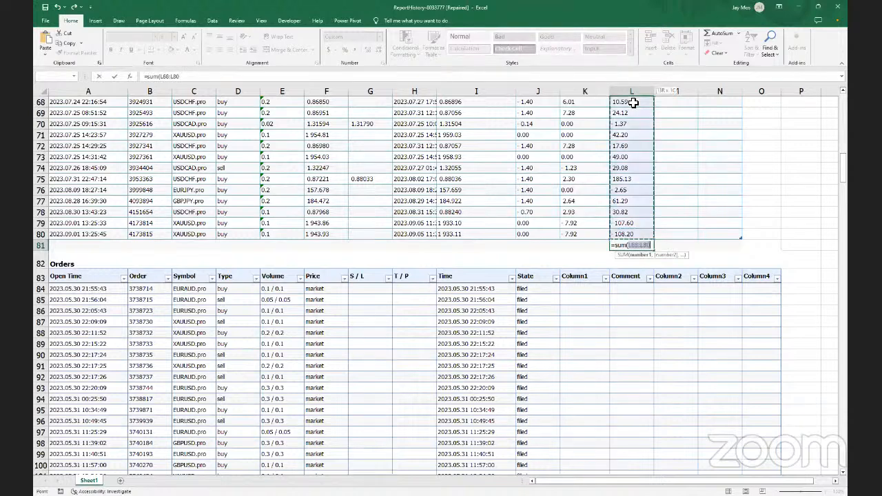
pyautogui.click(651, 245)
pyautogui.press('BackSpace')
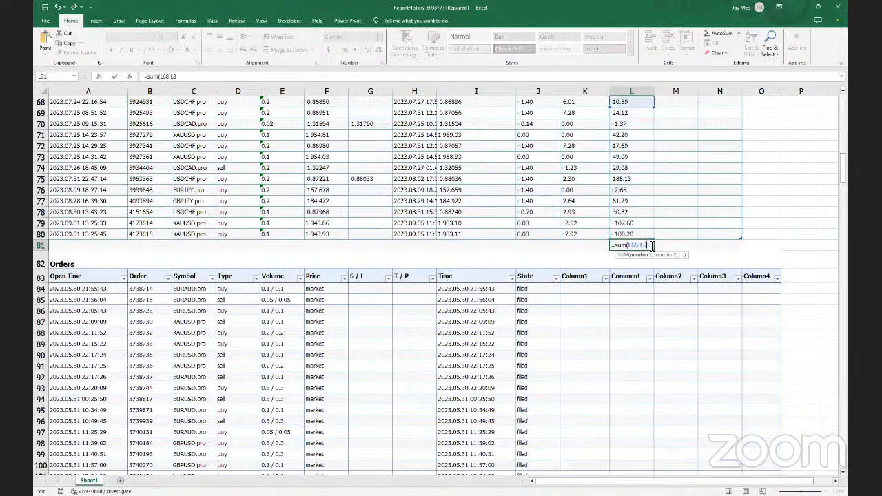
pyautogui.press('BackSpace')
pyautogui.press('BackSpace')
pyautogui.press('BackSpace')
pyautogui.press('BackSpace')
pyautogui.press('BackSpace')
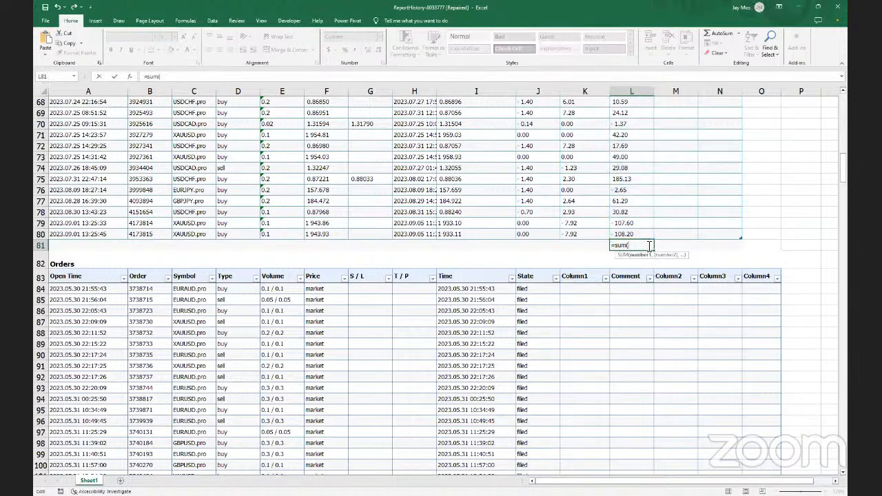
# Complete L81 as =sum(l8:l80), totalling the Profit column to 3 701.74
pyautogui.scroll(17, 643, 207)
pyautogui.scroll(6, 643, 179)
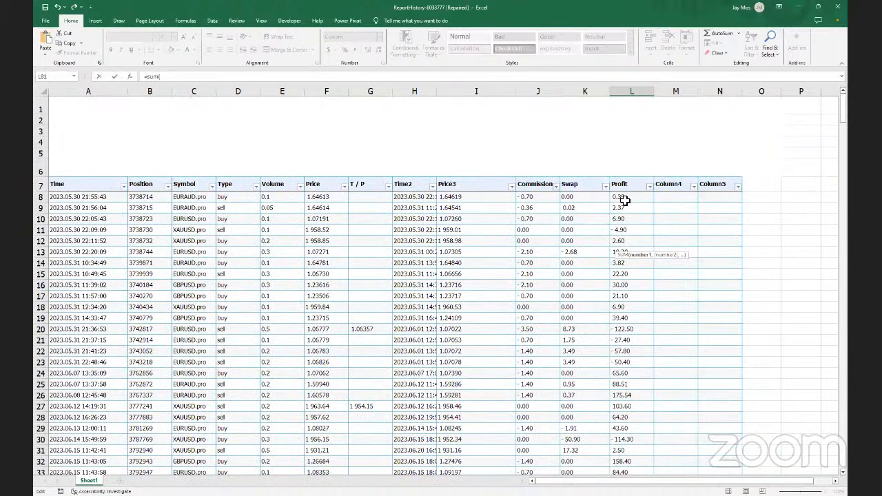
pyautogui.click(619, 197)
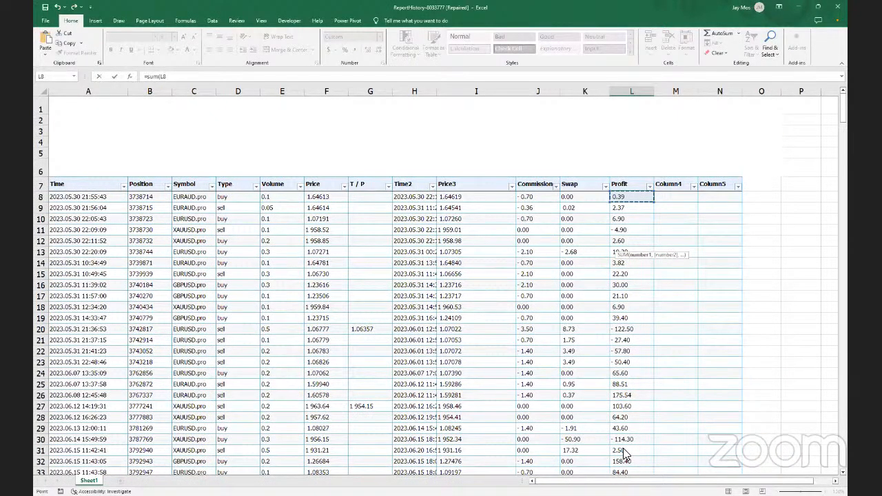
pyautogui.moveTo(623, 451); pyautogui.dragTo(628, 432)
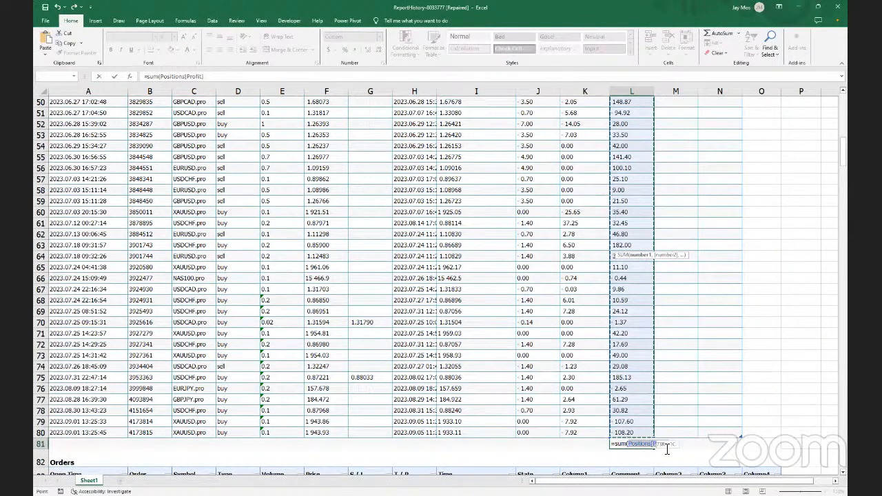
pyautogui.click(640, 430)
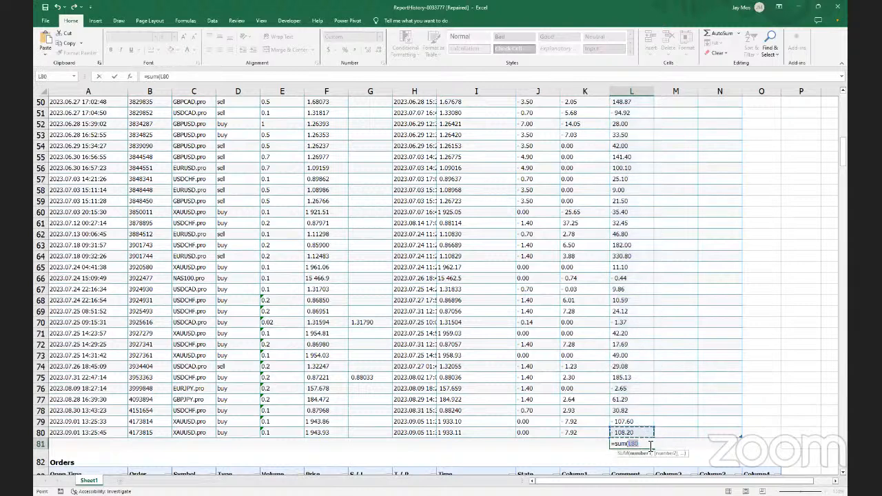
pyautogui.press('BackSpace')
pyautogui.press('BackSpace')
pyautogui.press('BackSpace')
pyautogui.press('BackSpace')
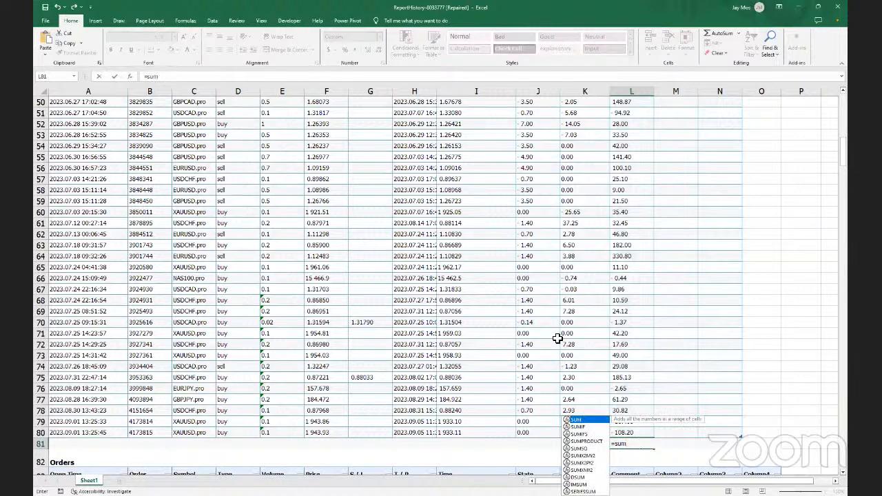
pyautogui.write('(')
pyautogui.scroll(16, 558, 337)
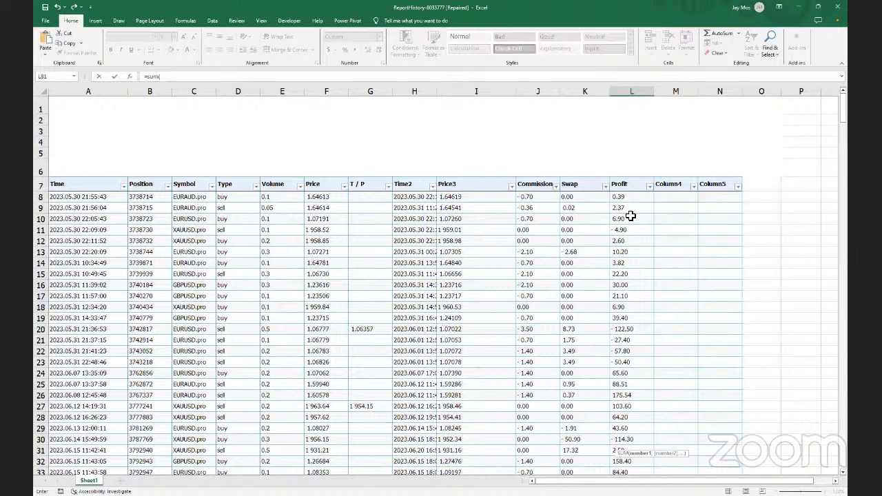
pyautogui.scroll(-19, 630, 216)
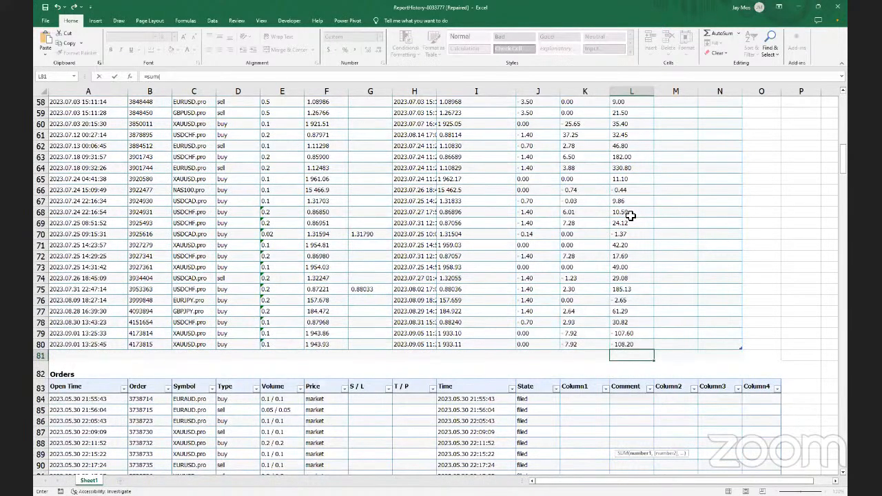
pyautogui.scroll(-7, 630, 216)
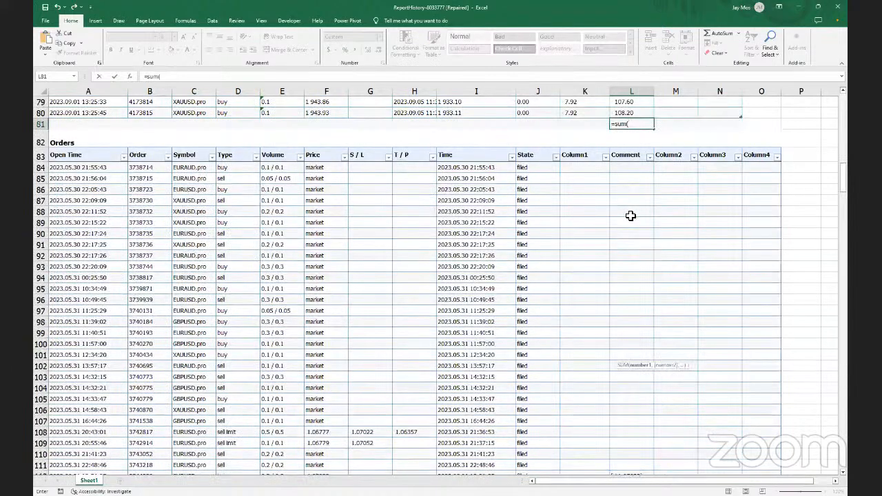
pyautogui.write('l8')
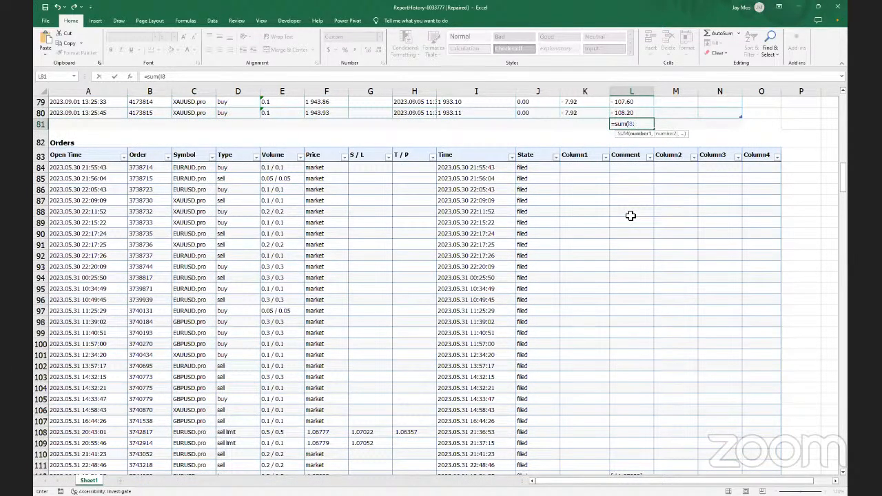
pyautogui.write(':l80')
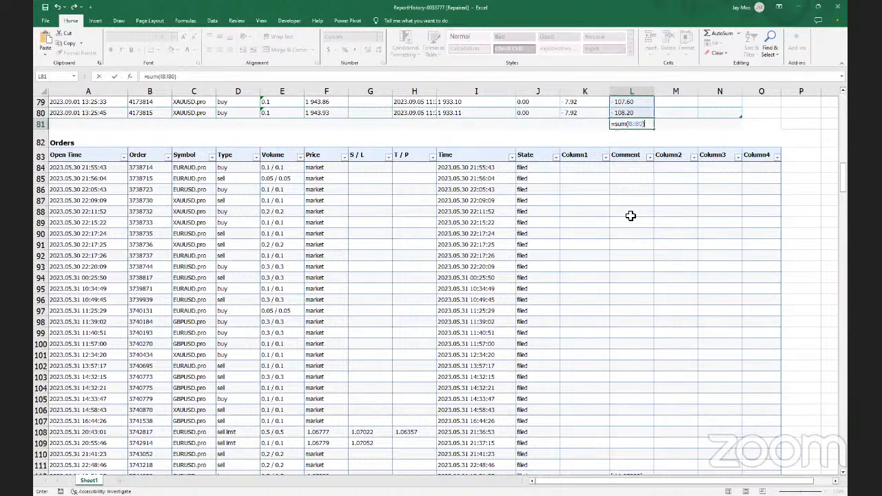
pyautogui.press('Return')
pyautogui.press('Return')
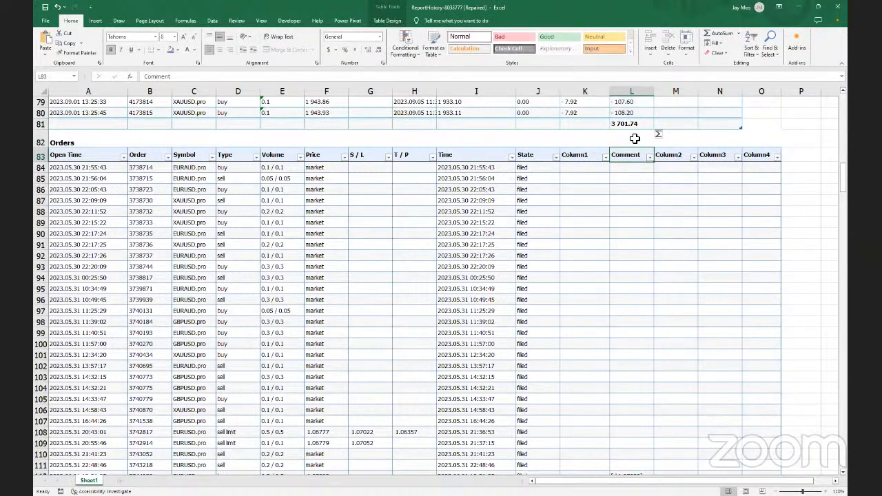
pyautogui.click(634, 127)
pyautogui.scroll(6, 634, 127)
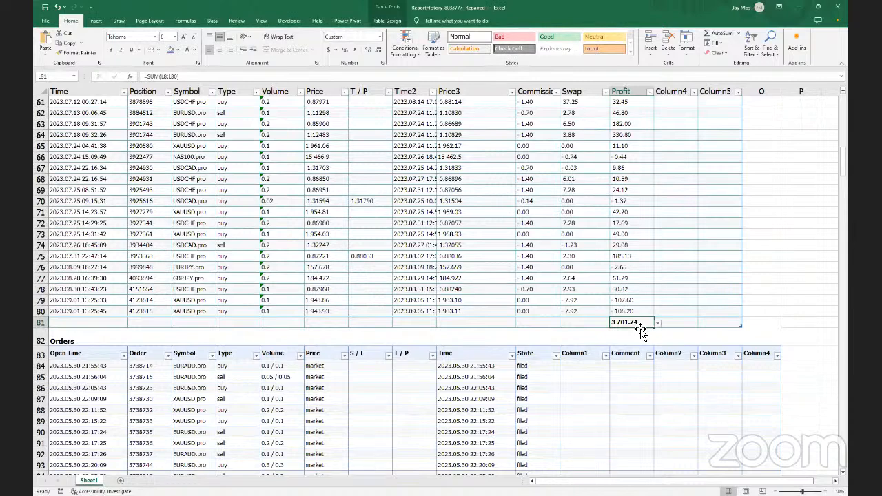
pyautogui.scroll(6, 640, 329)
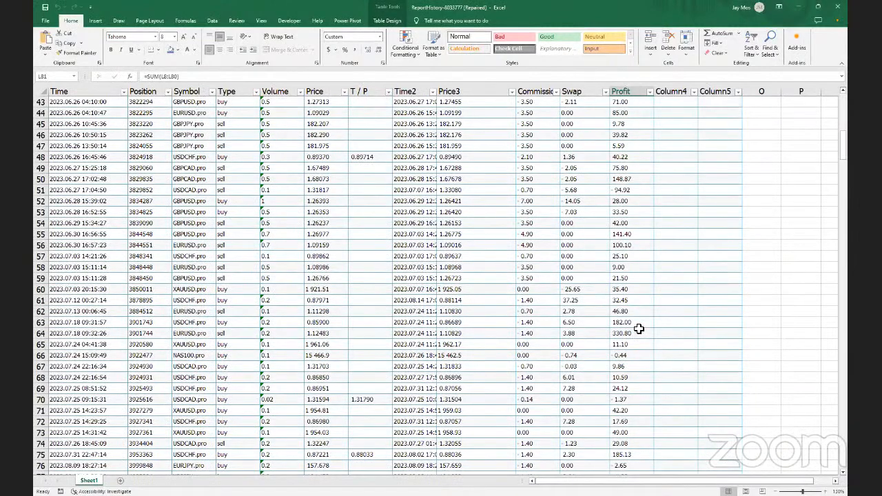
pyautogui.scroll(-4, 638, 329)
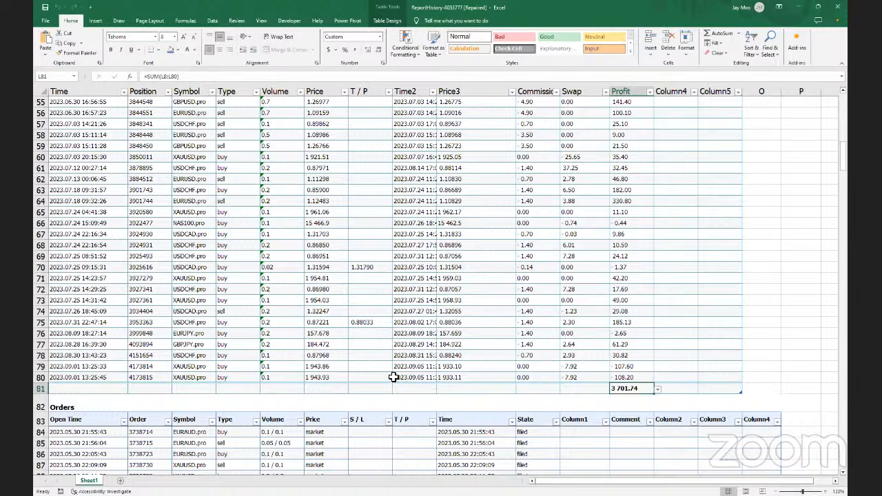
pyautogui.click(657, 390)
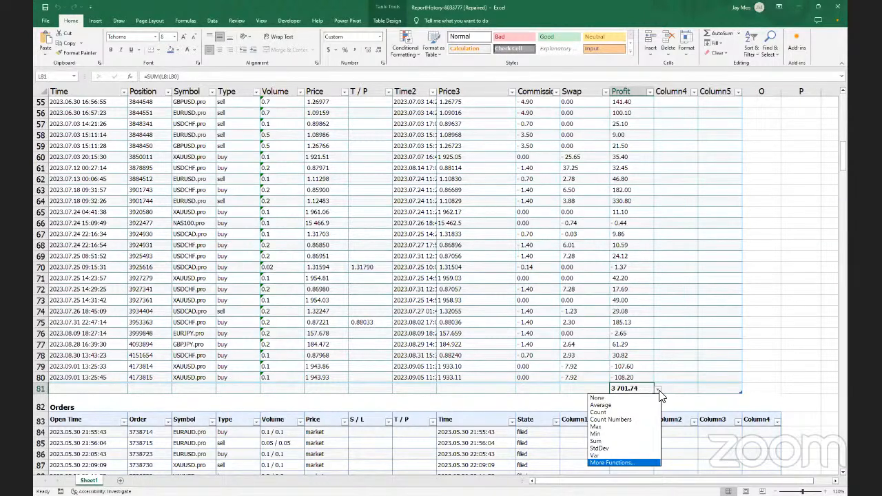
pyautogui.click(675, 392)
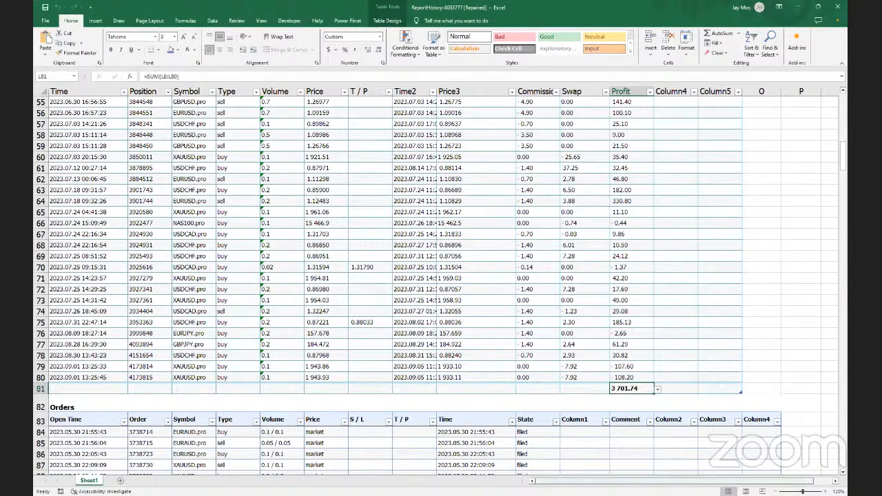
pyautogui.hscroll(1, 440, 275)
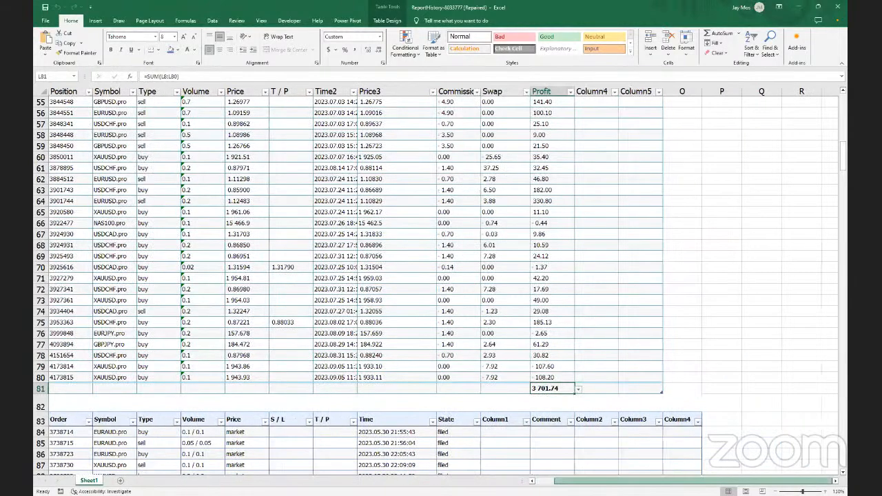
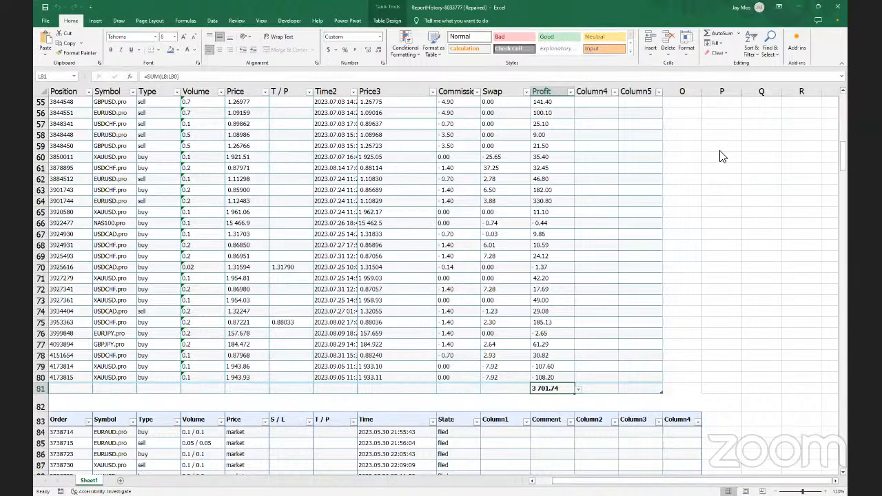
# Enter a Revenue heading in Q10 with 200, 200, 40, 60 and 70 in Q11:Q15
pyautogui.scroll(7, 723, 158)
pyautogui.scroll(11, 724, 159)
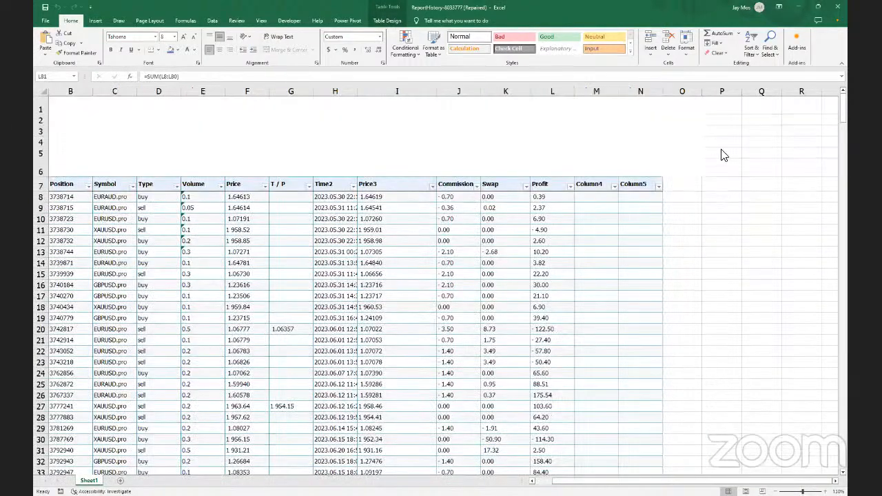
pyautogui.click(757, 218)
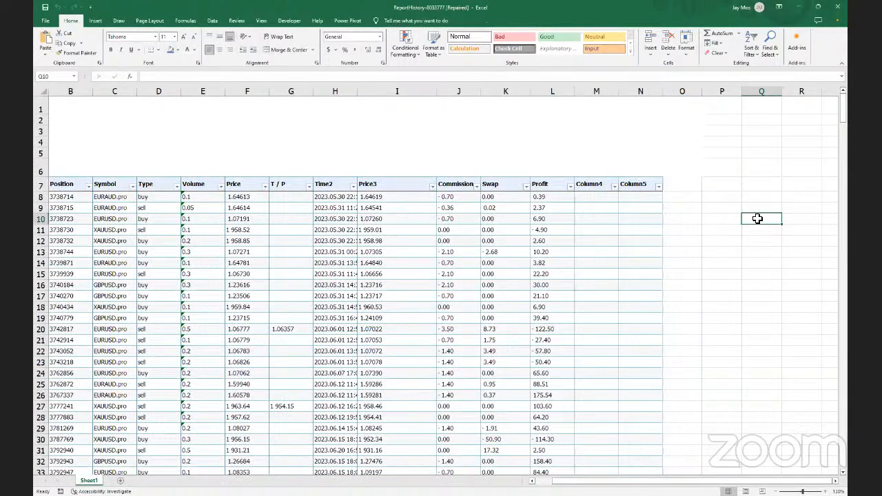
pyautogui.write('Revenue')
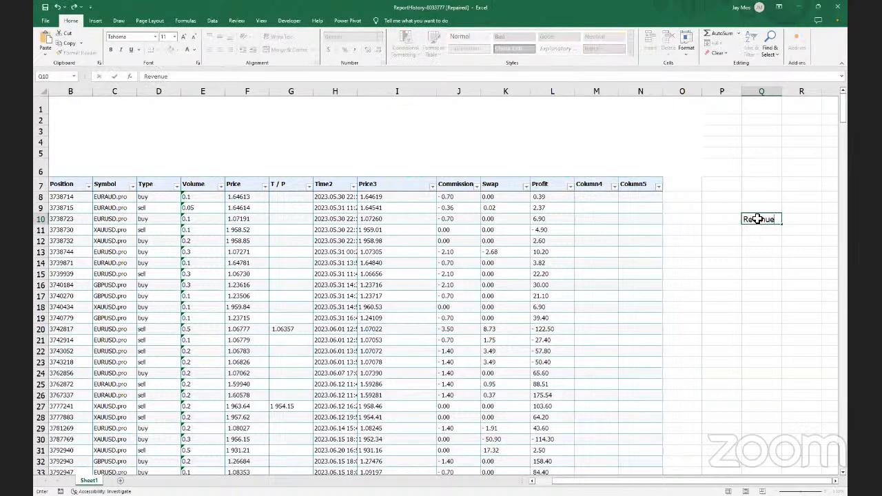
pyautogui.press('Return')
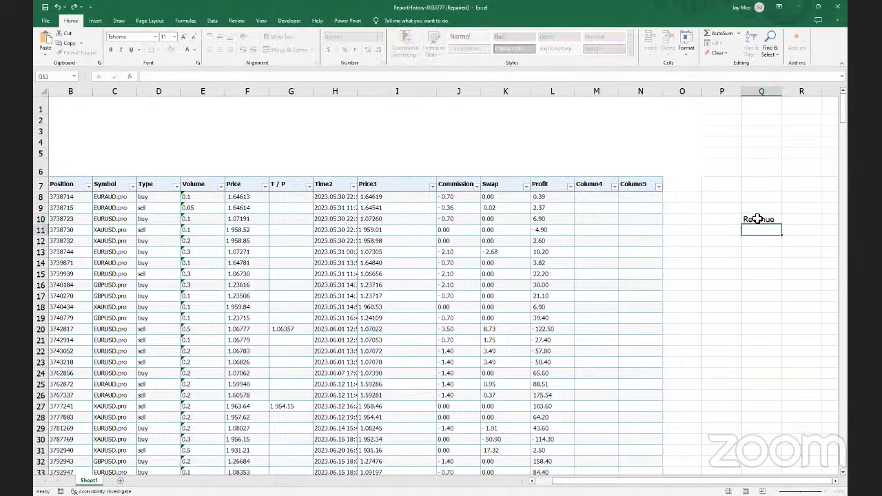
pyautogui.write('200')
pyautogui.press('Return')
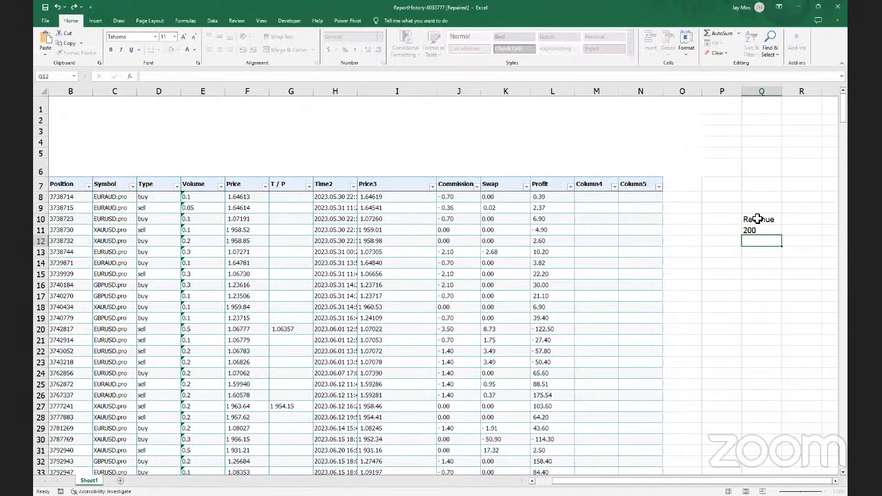
pyautogui.write('200')
pyautogui.press('Return')
pyautogui.write('40')
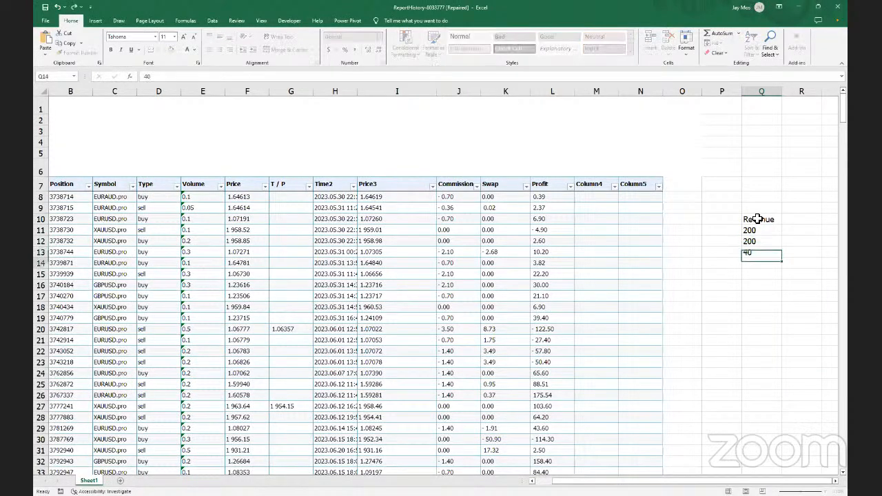
pyautogui.press('Return')
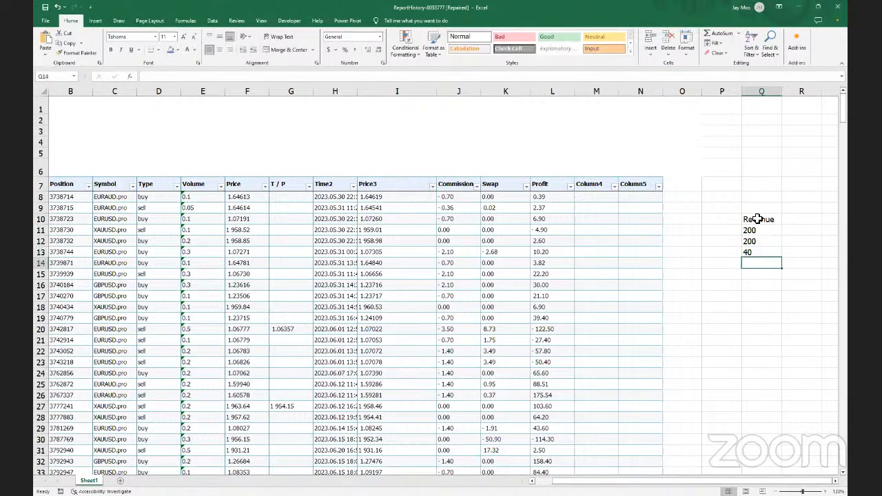
pyautogui.write('60')
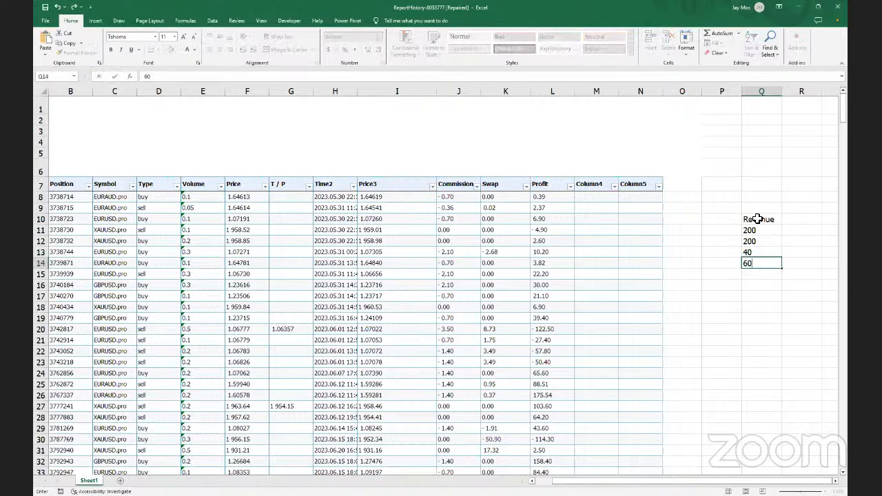
pyautogui.press('Return')
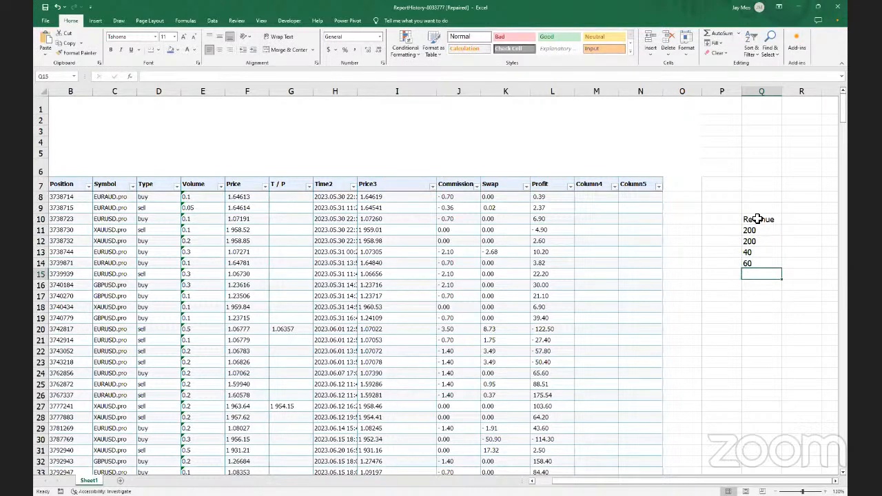
pyautogui.write('70')
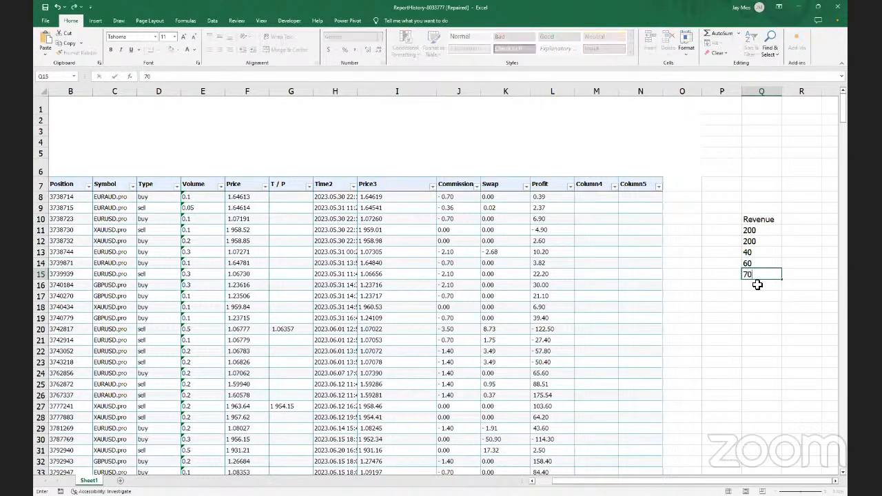
pyautogui.click(757, 285)
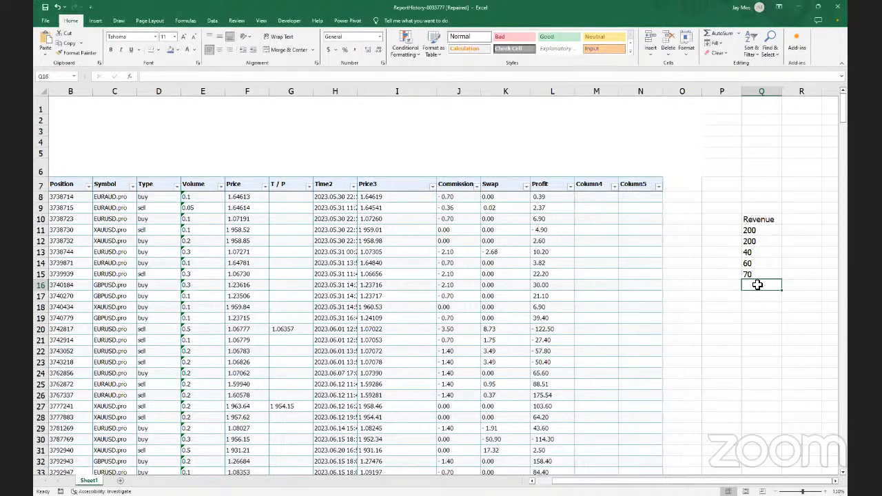
# Enter =SUMIF(Q11:Q15,"<70") in Q16 to total Revenue values below 70
pyautogui.write('=')
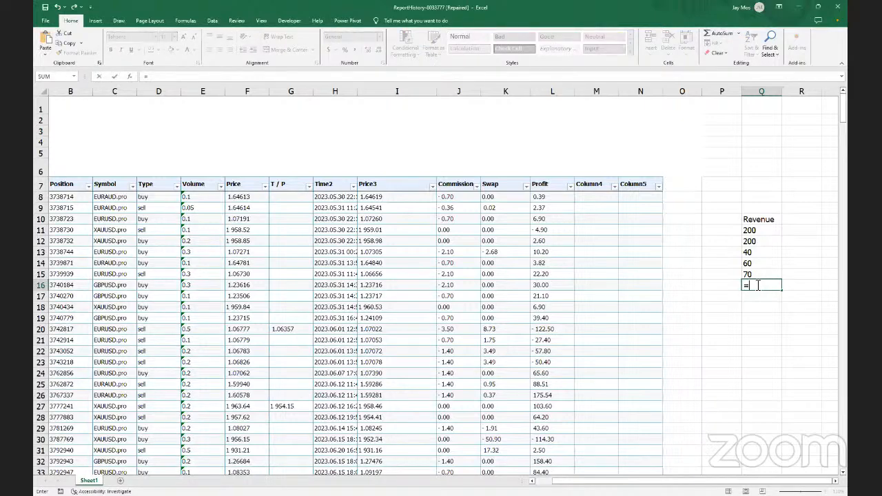
pyautogui.write('sum')
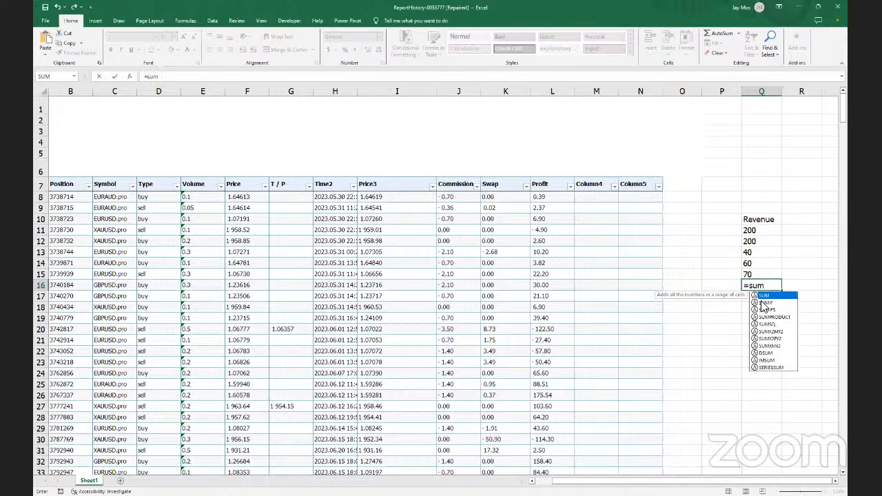
pyautogui.doubleClick(763, 303)
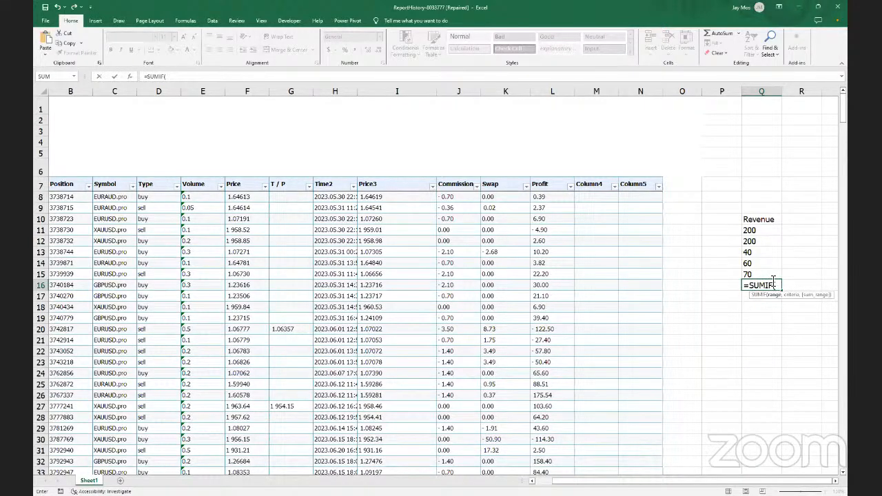
pyautogui.click(749, 234)
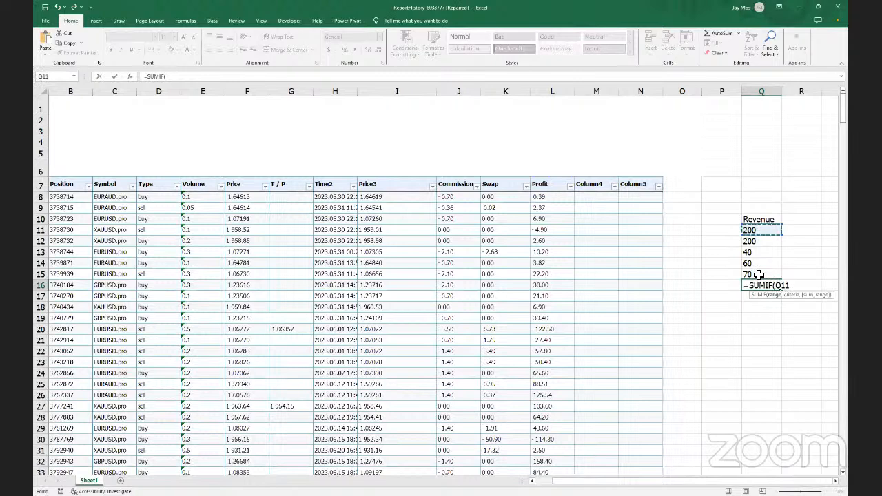
pyautogui.keyDown('shift'); pyautogui.click(758, 274); pyautogui.keyUp('shift')
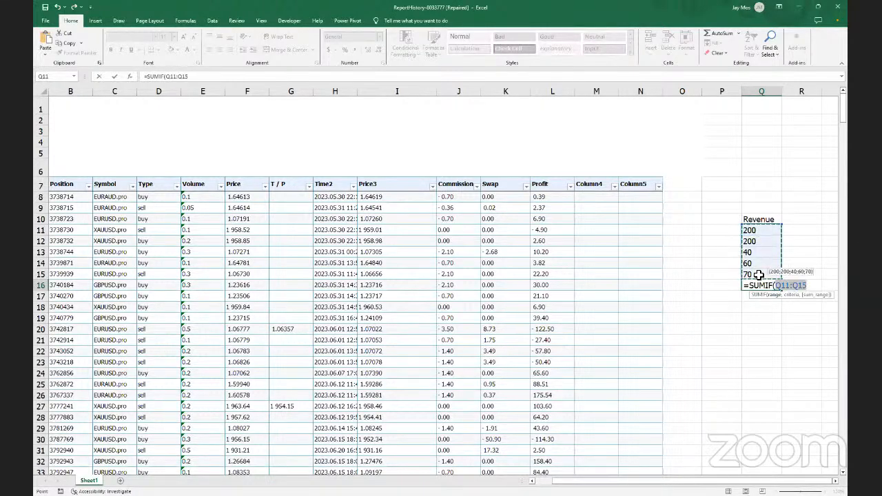
pyautogui.write(',')
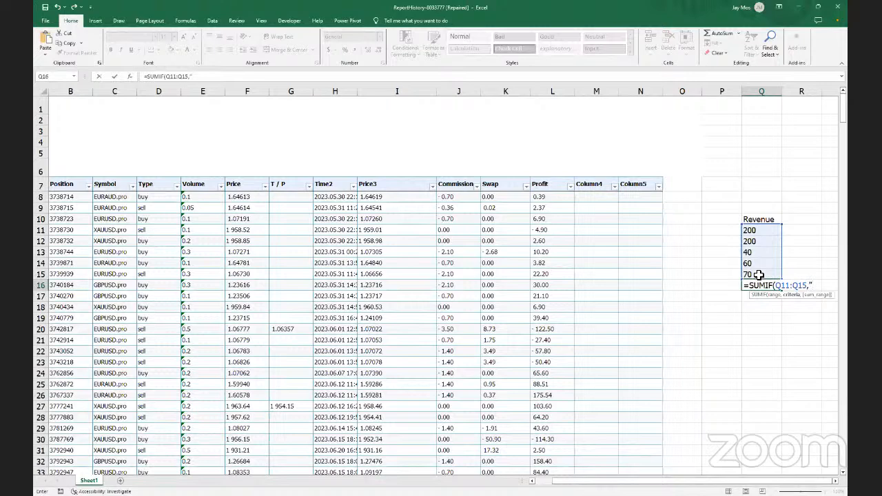
pyautogui.write('"<70")')
pyautogui.press('Return')
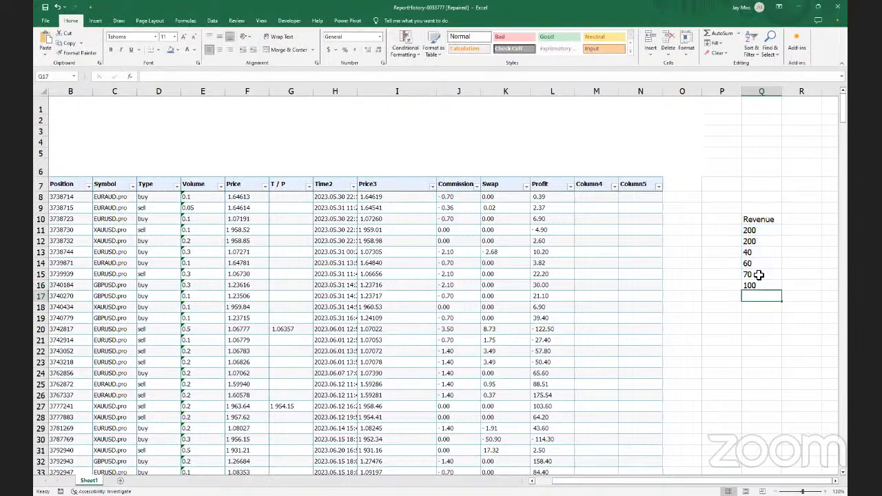
# Check the Q16 result of 100 against the 40, 60 and 70 values in Q13:Q15
pyautogui.click(761, 285)
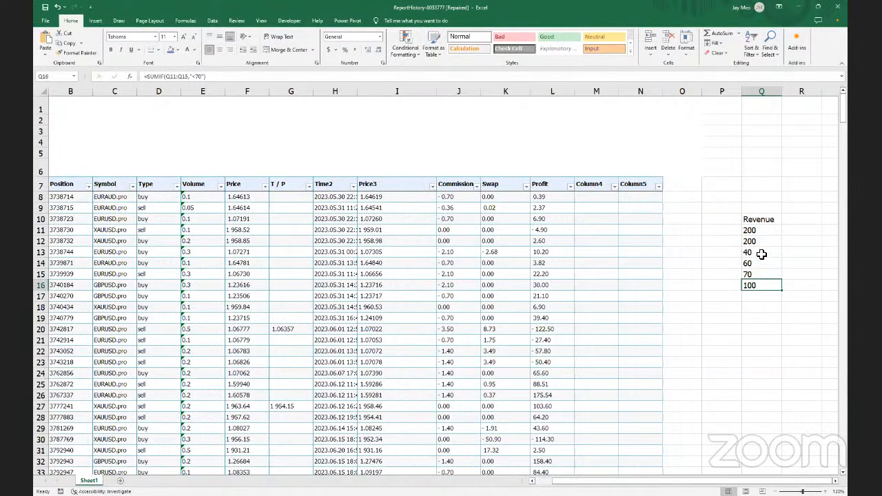
pyautogui.click(761, 254)
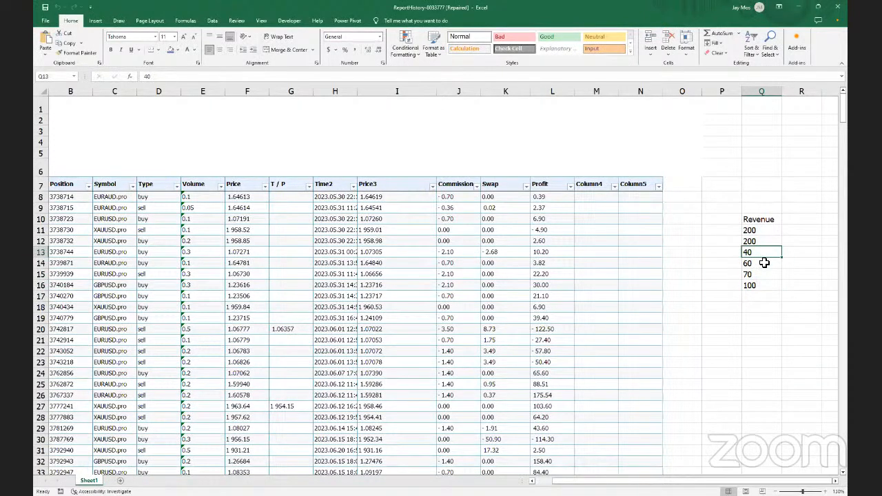
pyautogui.click(764, 265)
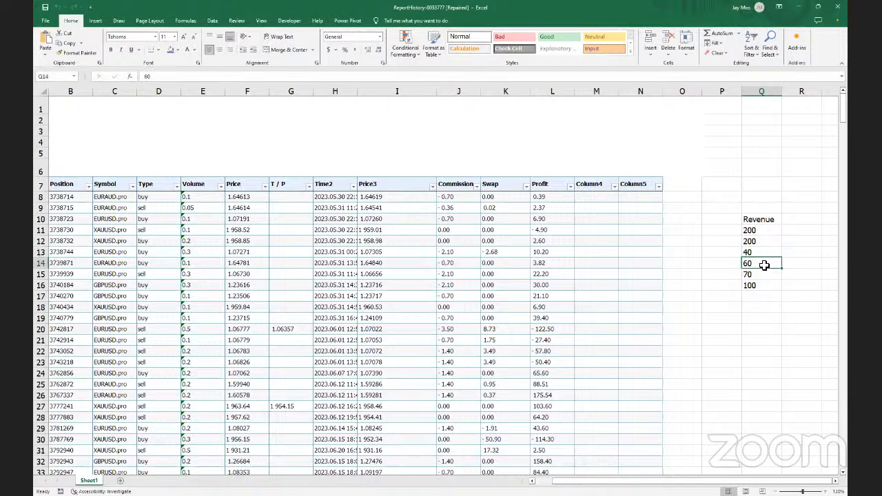
pyautogui.click(764, 275)
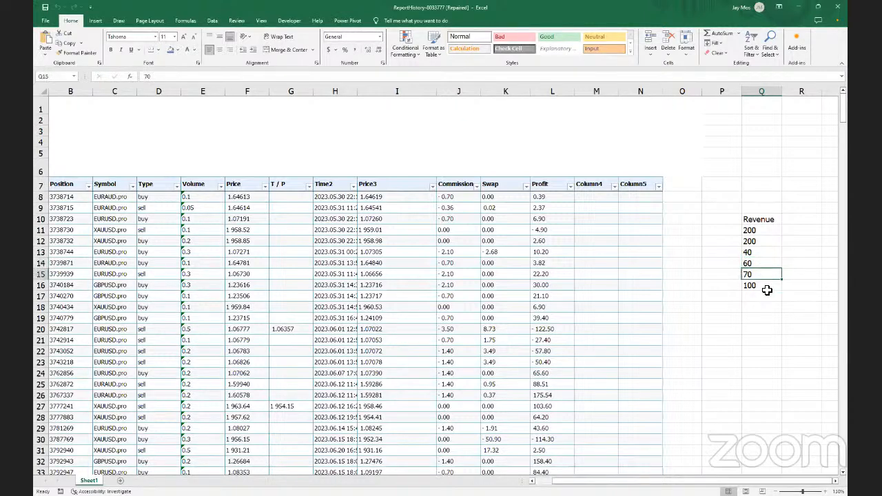
pyautogui.click(766, 286)
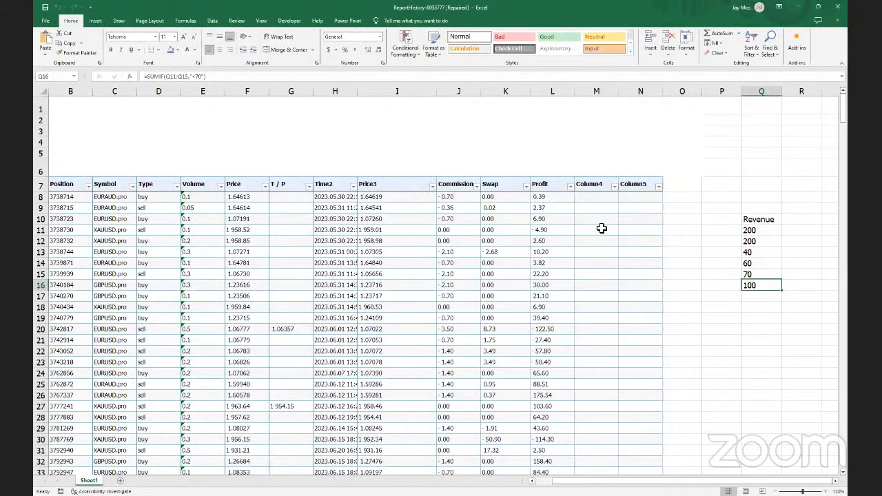
# Add an expenses heading in R10 with 40, 30, 80, 20 and 90 below it
pyautogui.click(801, 219)
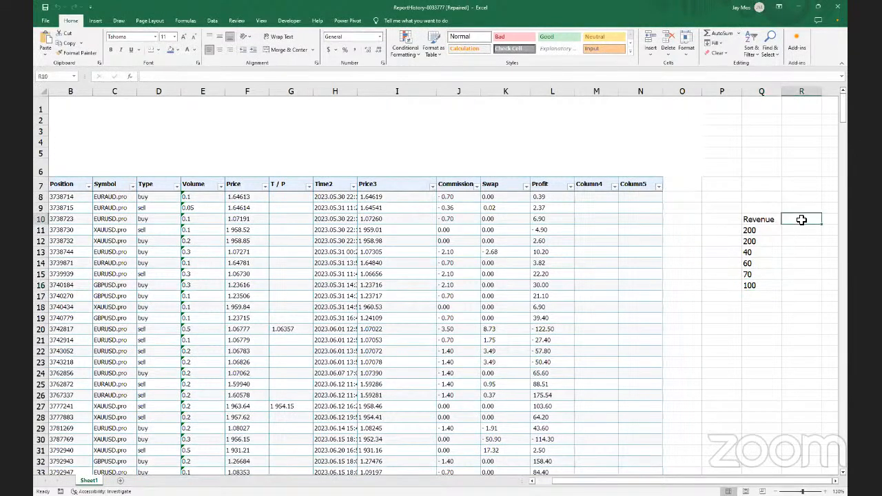
pyautogui.write('ex')
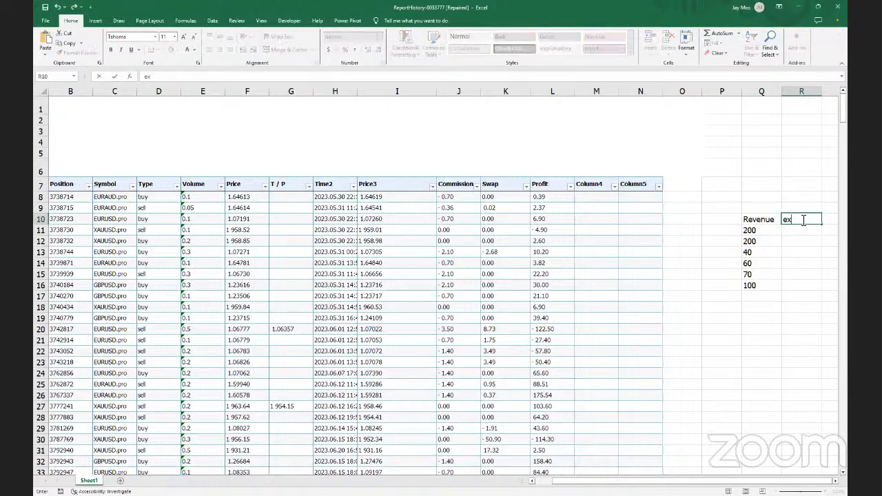
pyautogui.write('penses')
pyautogui.click(815, 229)
pyautogui.write('40')
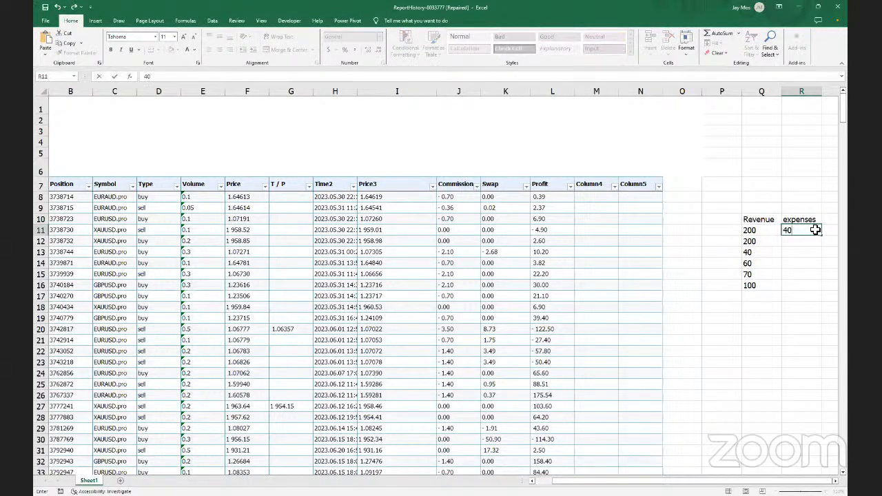
pyautogui.press('Return')
pyautogui.write('30')
pyautogui.press('Return')
pyautogui.write('80')
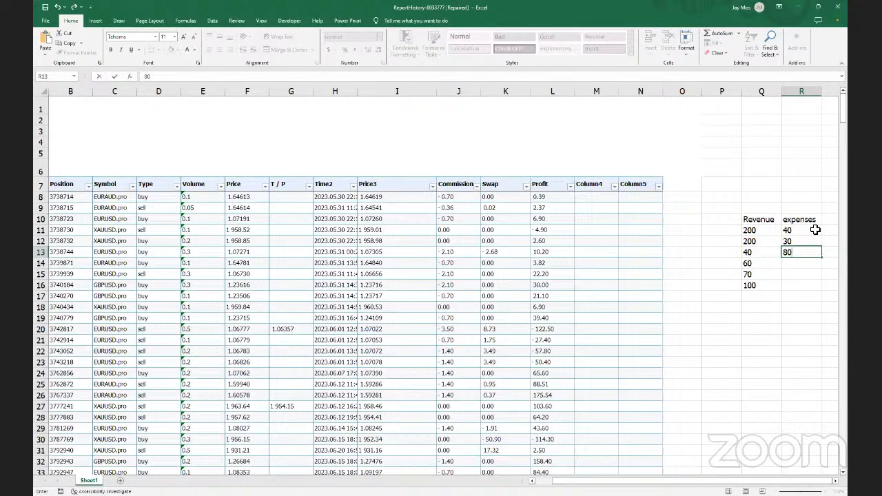
pyautogui.press('Return')
pyautogui.write('20')
pyautogui.press('Return')
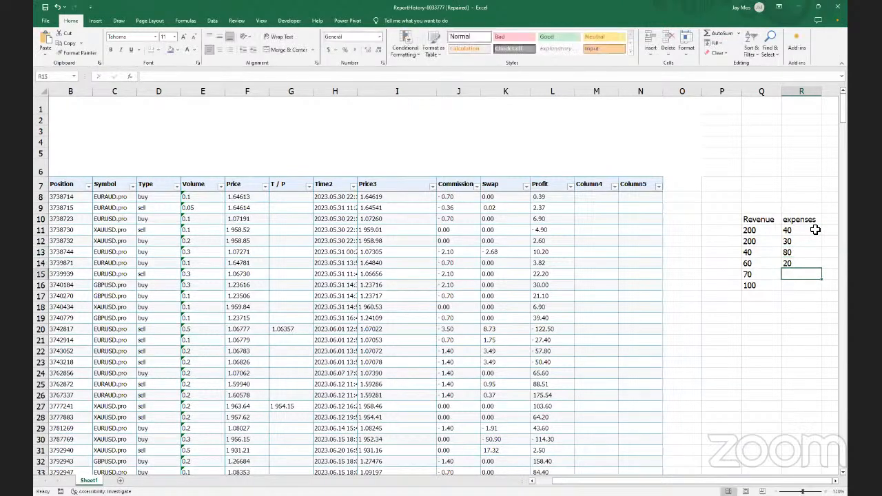
pyautogui.write('90')
pyautogui.press('Return')
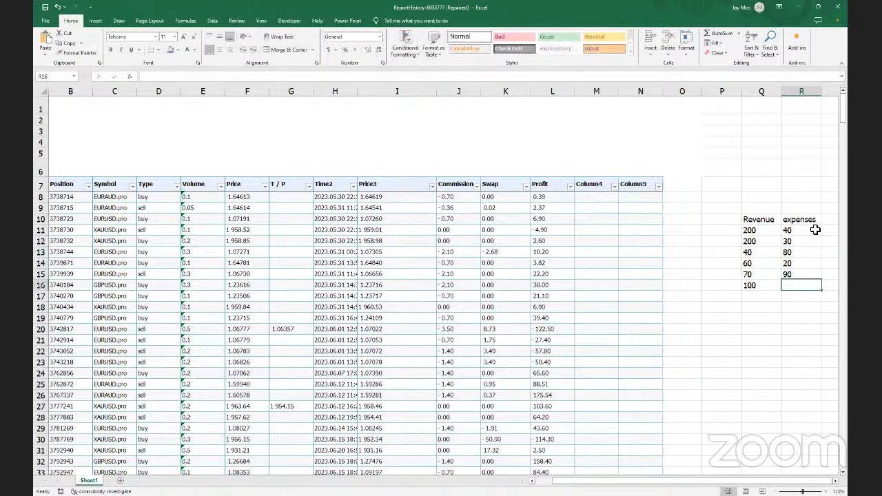
# Enter 10 in R16, then return to R16 and begin a formula with =s
pyautogui.write('10')
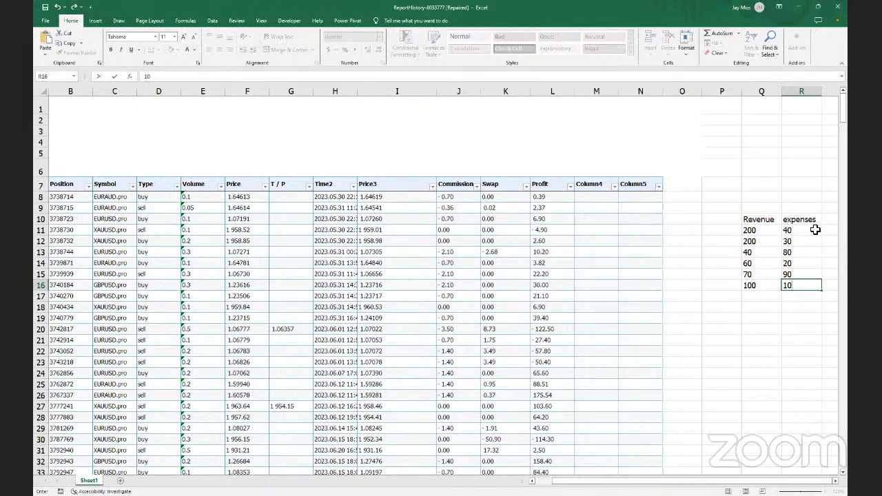
pyautogui.press('Return')
pyautogui.click(798, 288)
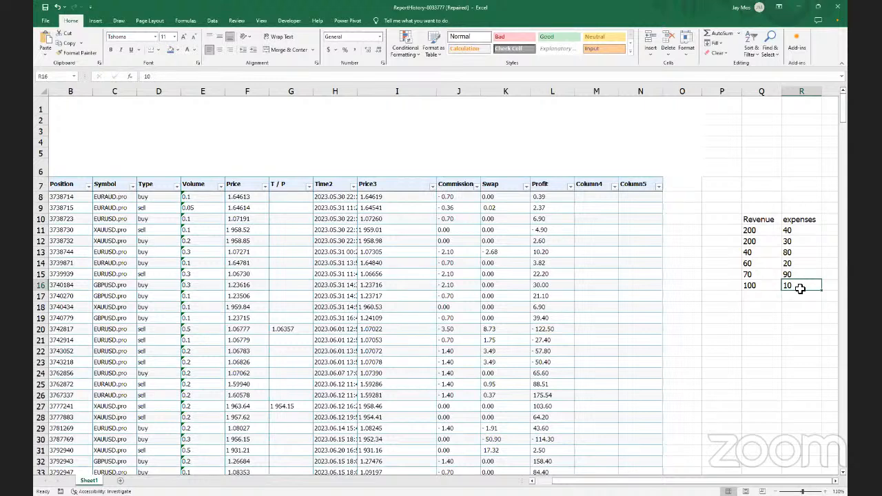
pyautogui.write('=s')
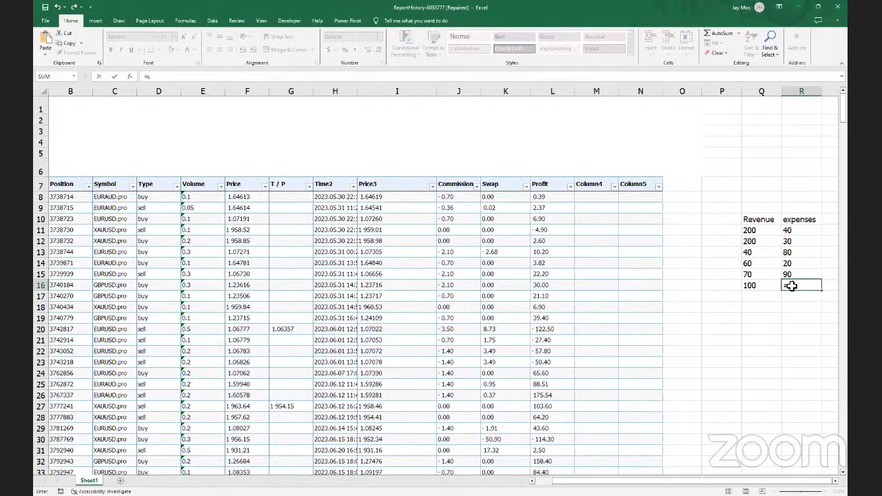
# Copy the Q16 SUMIF formula right into R16, giving an expenses under-70 total of 90
pyautogui.click(765, 286)
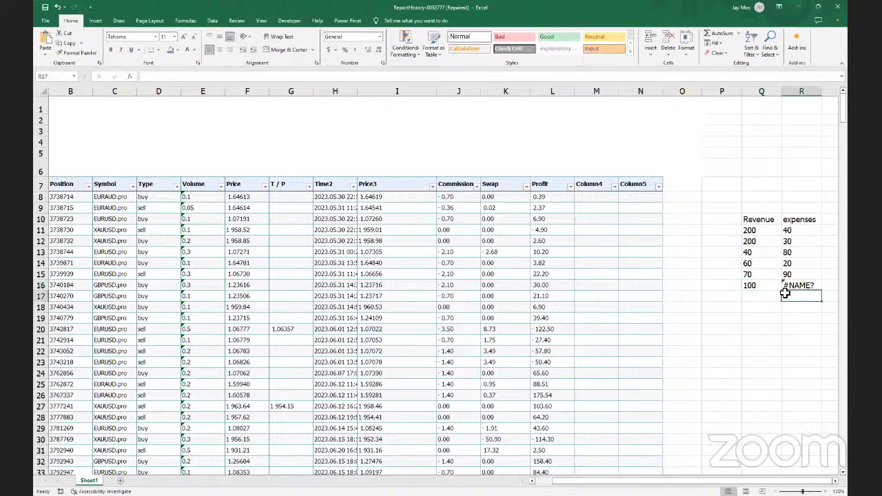
pyautogui.press('Down')
pyautogui.press('Up')
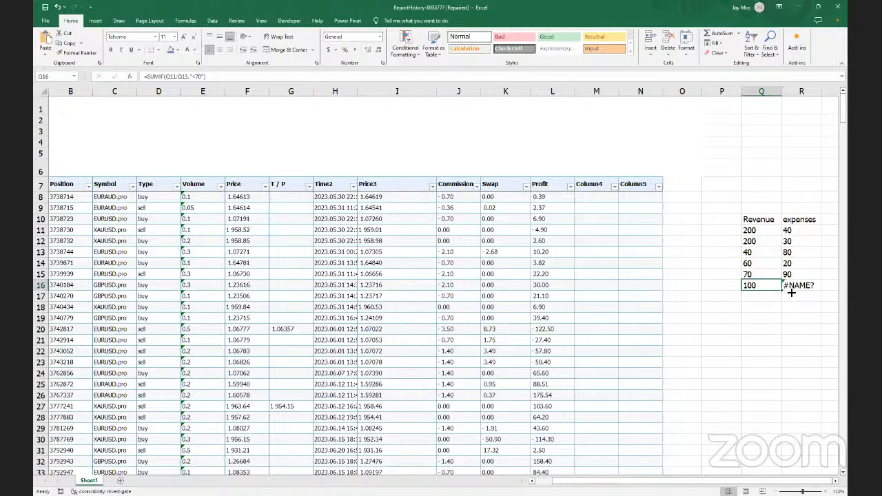
pyautogui.moveTo(782, 290); pyautogui.dragTo(803, 290)
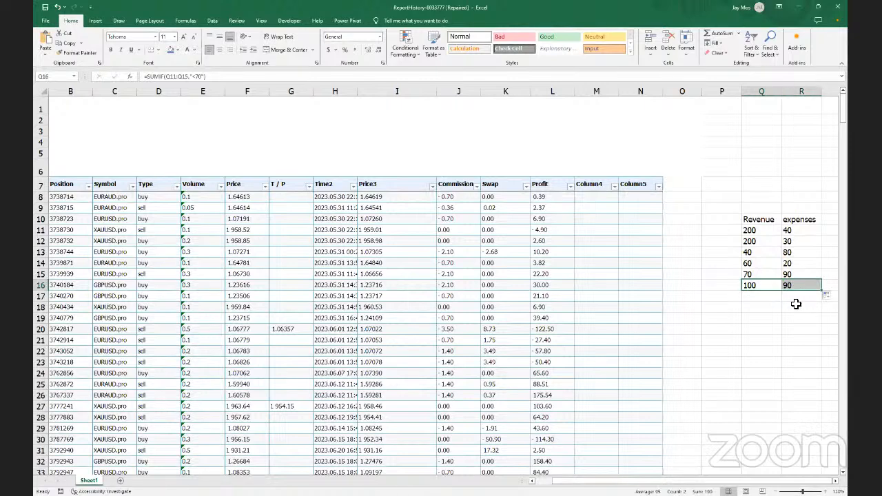
pyautogui.click(795, 304)
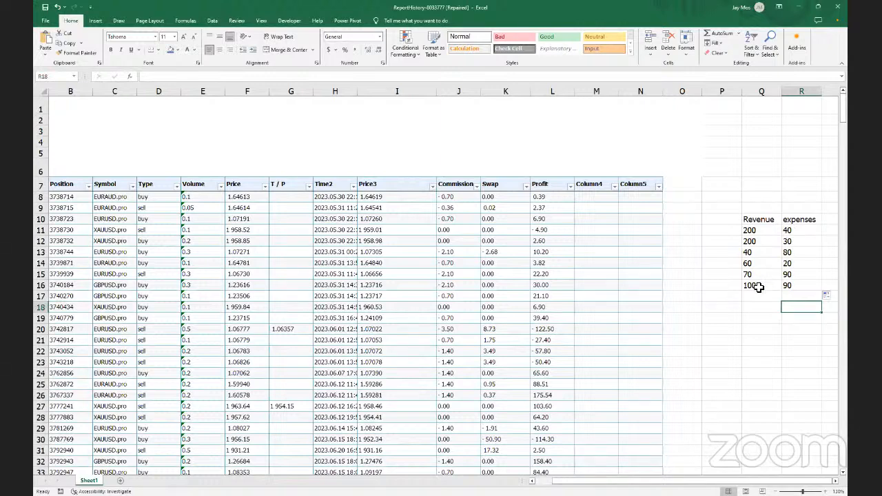
pyautogui.click(758, 286)
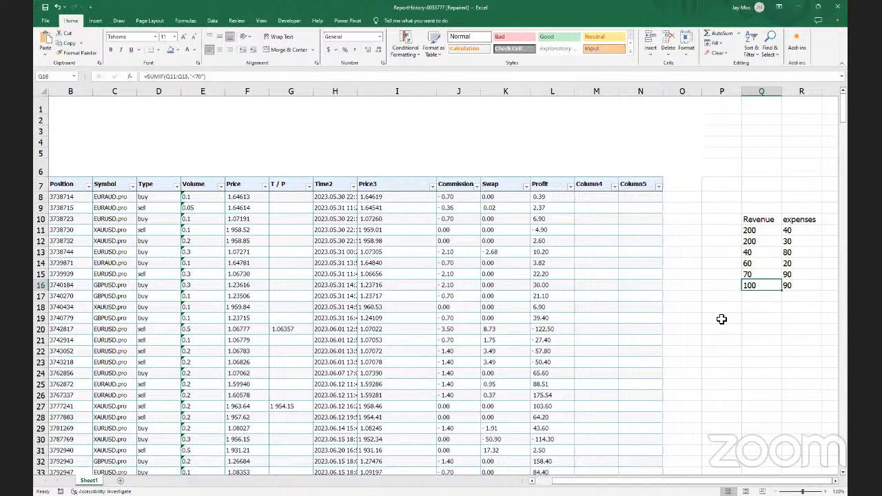
# Extend Jan and mar from P19:Q19 into a month series through T19 (May, Jul, Sep)
pyautogui.click(721, 319)
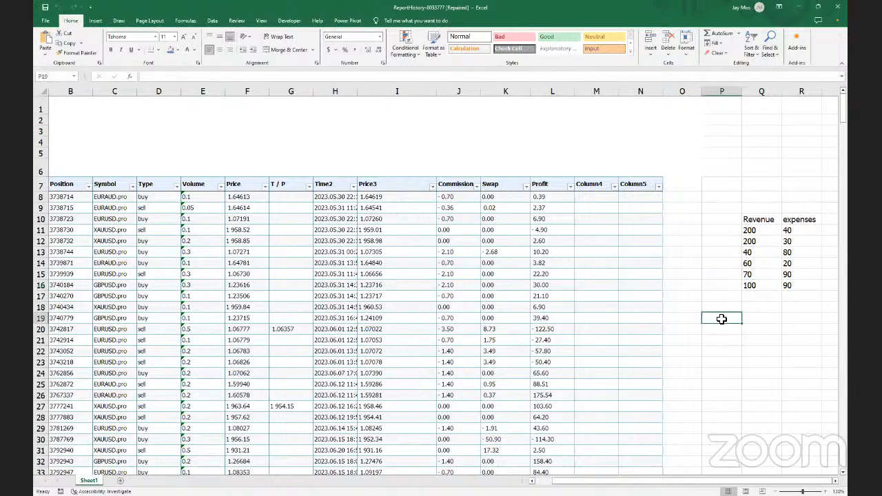
pyautogui.write('Ja')
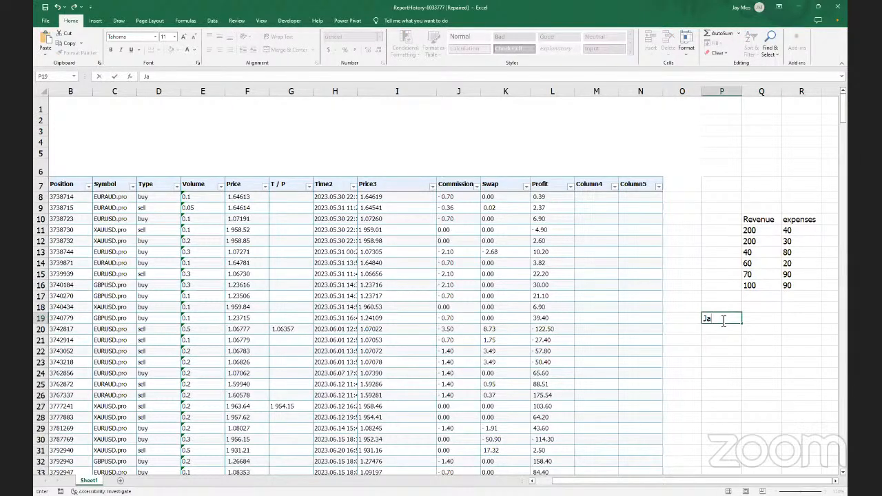
pyautogui.write('n')
pyautogui.press('Tab')
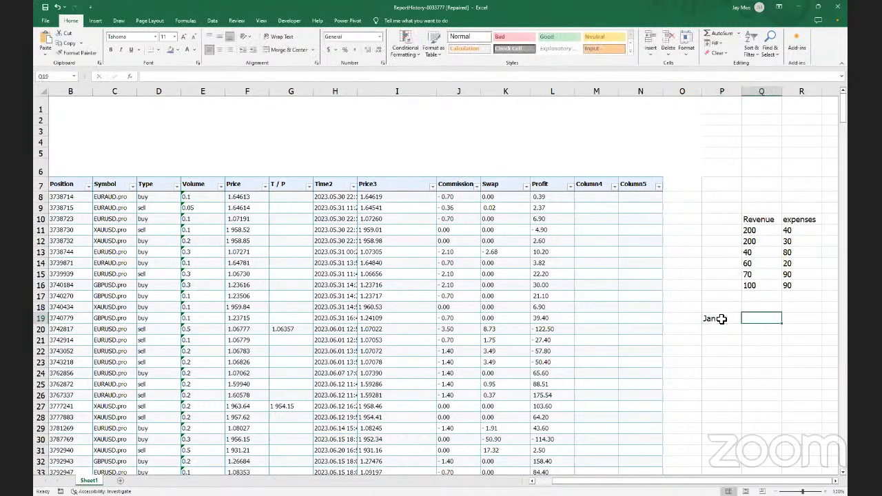
pyautogui.write('mar')
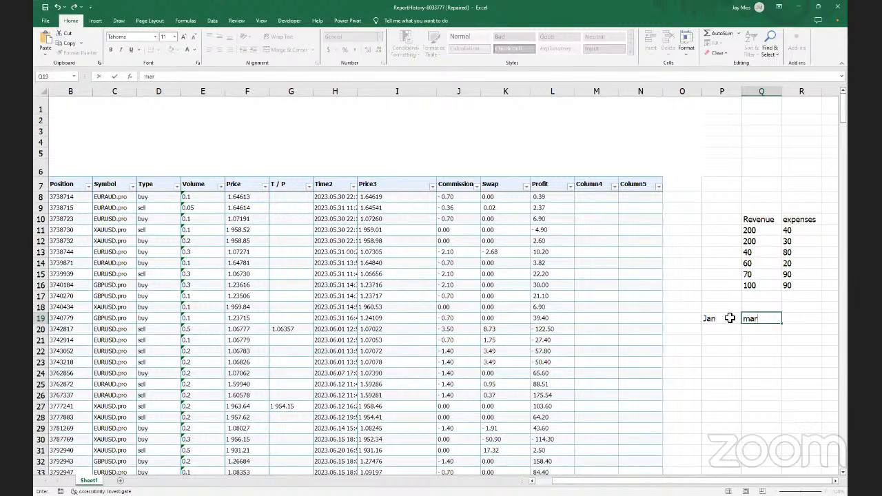
pyautogui.click(724, 319)
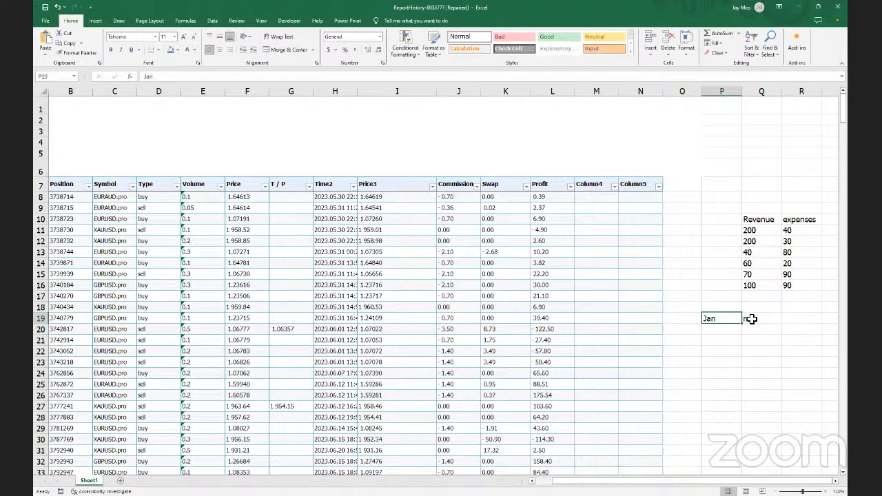
pyautogui.click(750, 319)
pyautogui.keyDown('shift'); pyautogui.click(747, 319); pyautogui.keyUp('shift')
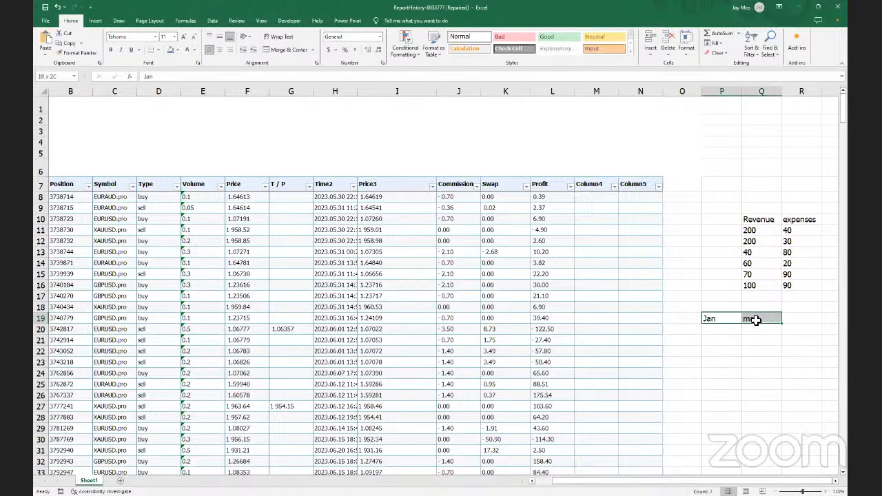
pyautogui.moveTo(782, 323); pyautogui.dragTo(751, 325)
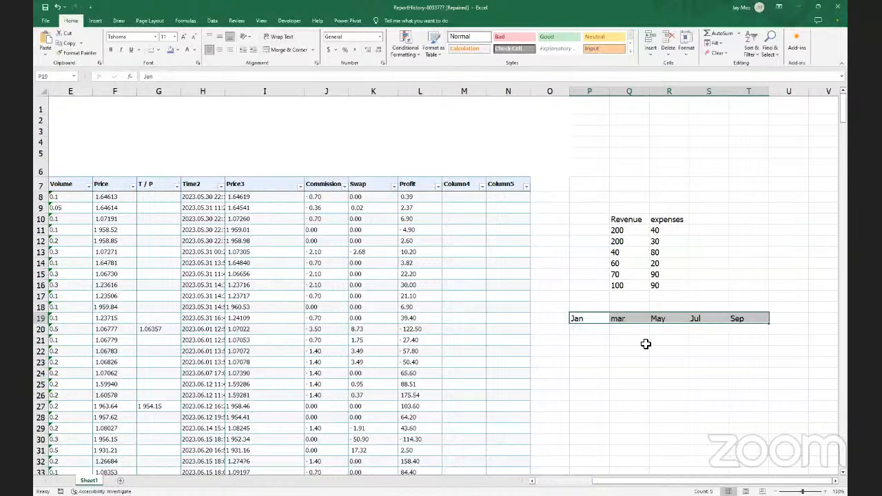
# Extend 10 and 30 in P21:Q21 into the series 10, 30, 50, 70, 90 through T21
pyautogui.click(589, 343)
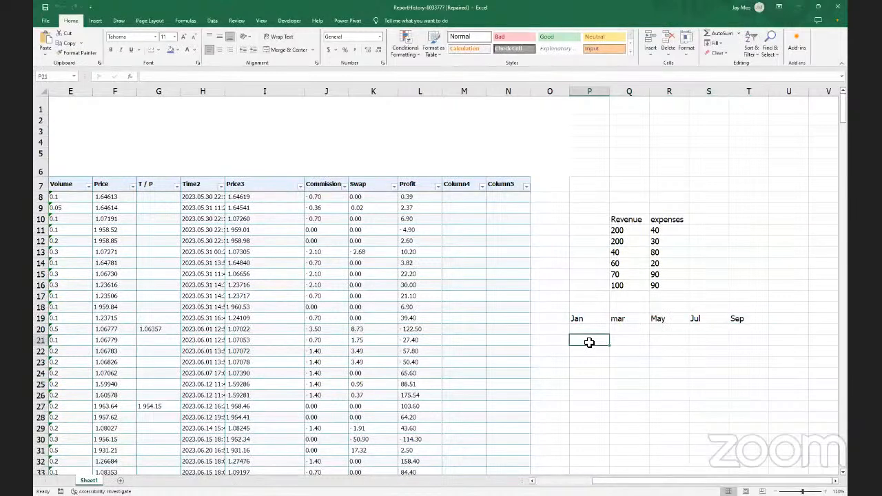
pyautogui.write('10')
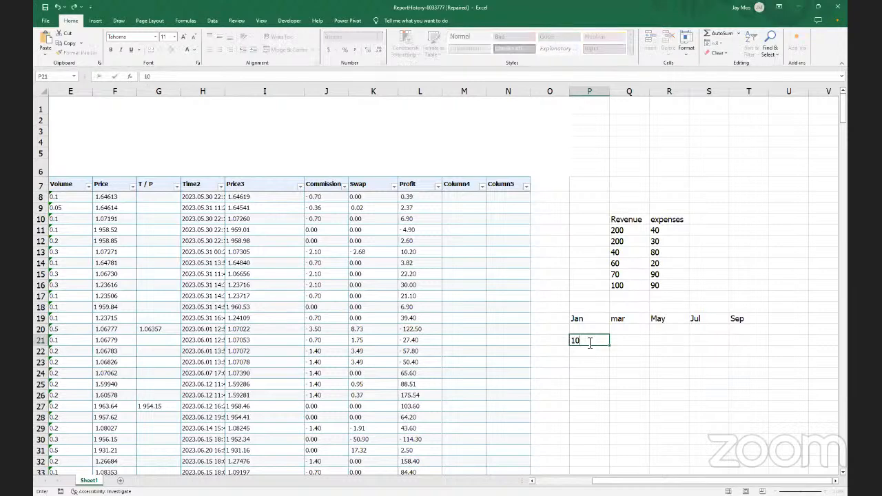
pyautogui.press('Tab')
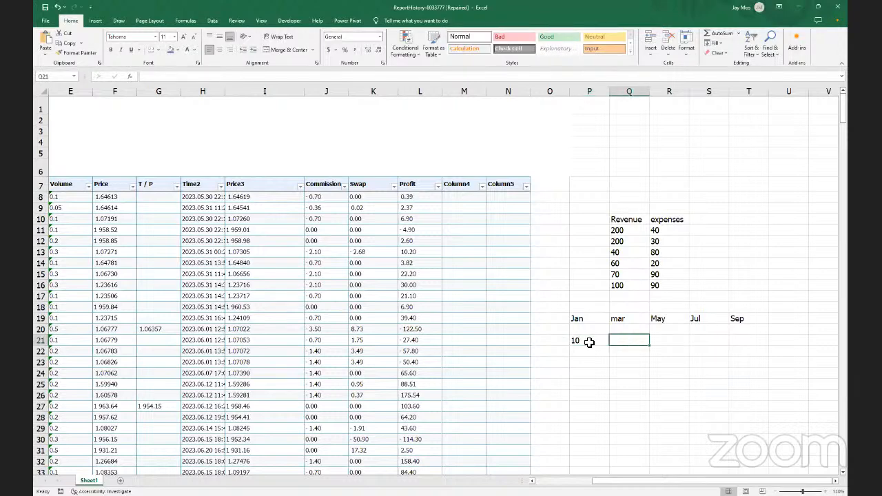
pyautogui.write('30')
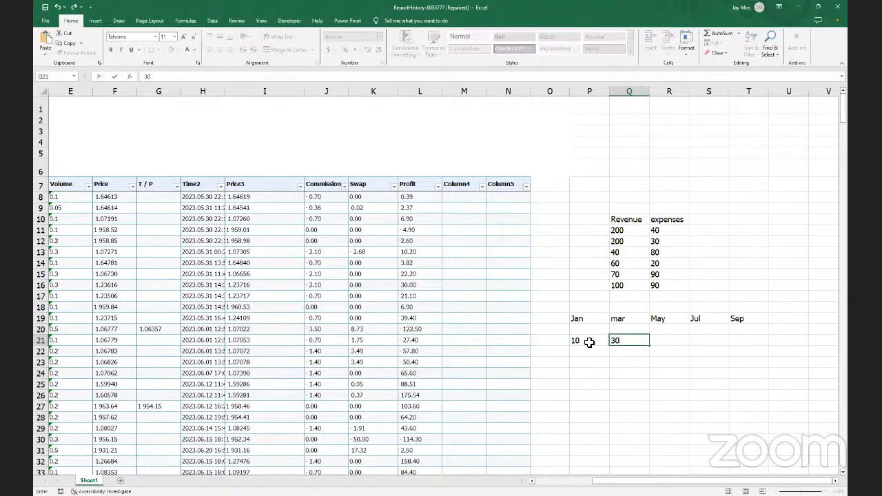
pyautogui.moveTo(589, 342); pyautogui.dragTo(647, 347)
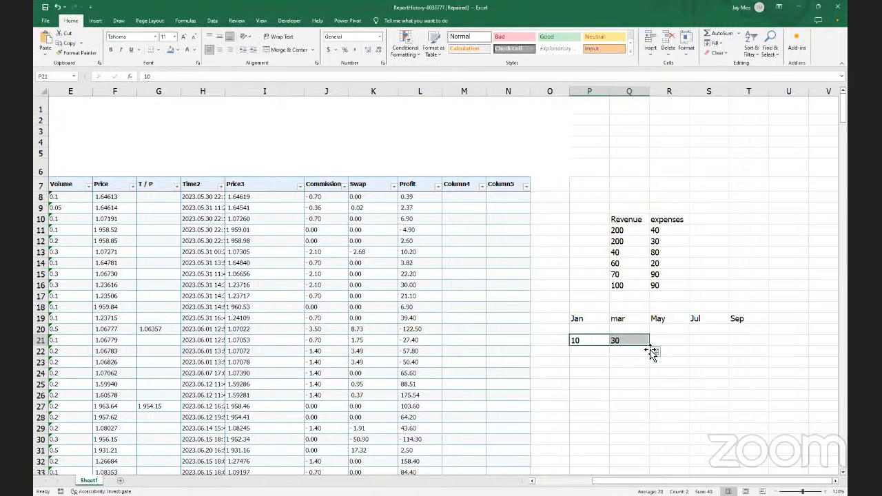
pyautogui.moveTo(651, 345); pyautogui.dragTo(713, 343)
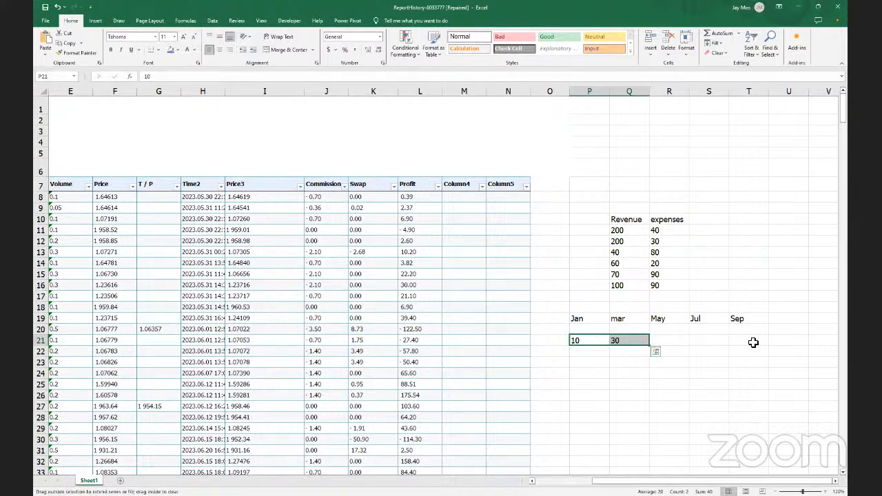
pyautogui.moveTo(753, 342); pyautogui.dragTo(754, 342)
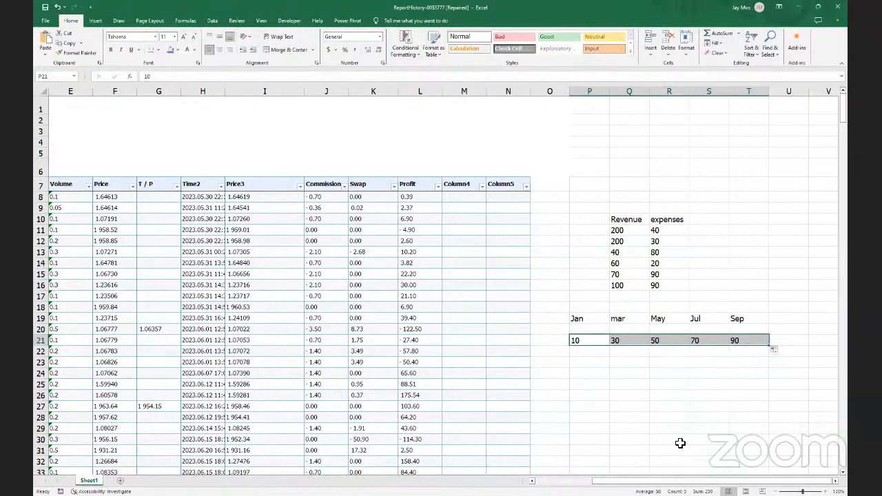
pyautogui.hscroll(-4, 276, 275)
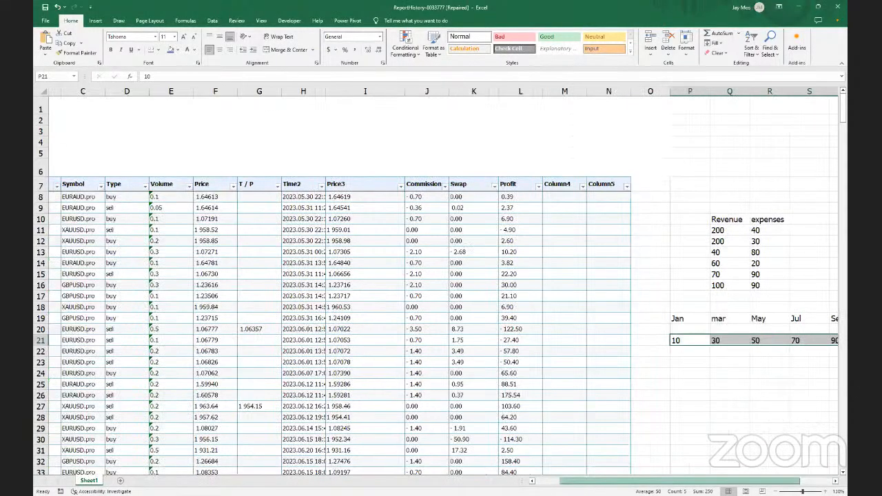
pyautogui.click(86, 185)
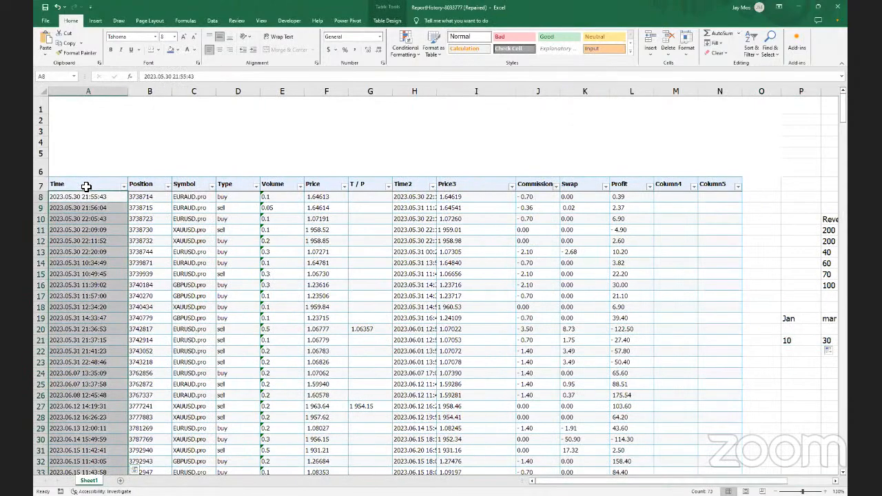
pyautogui.click(86, 186)
pyautogui.rightClick(77, 186)
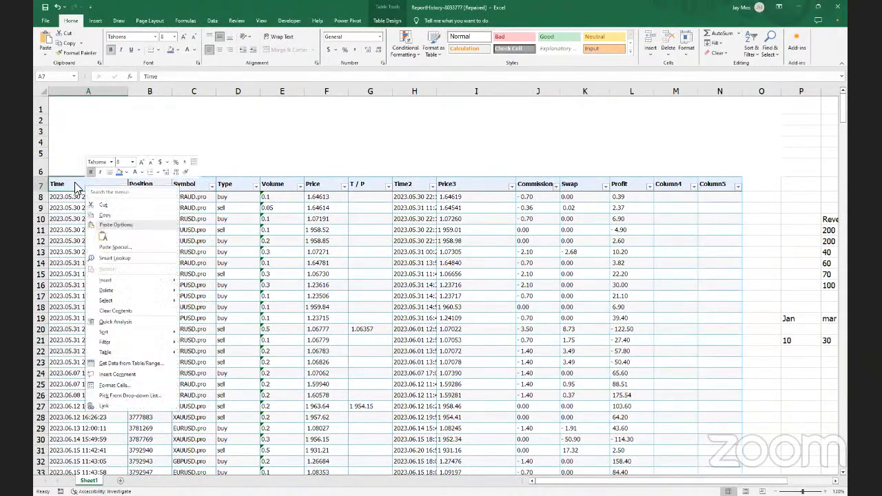
pyautogui.click(97, 91)
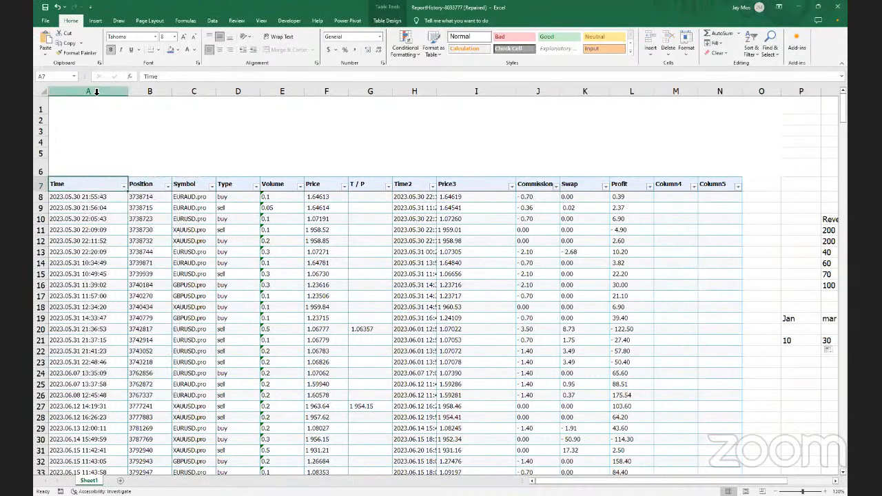
pyautogui.click(96, 92)
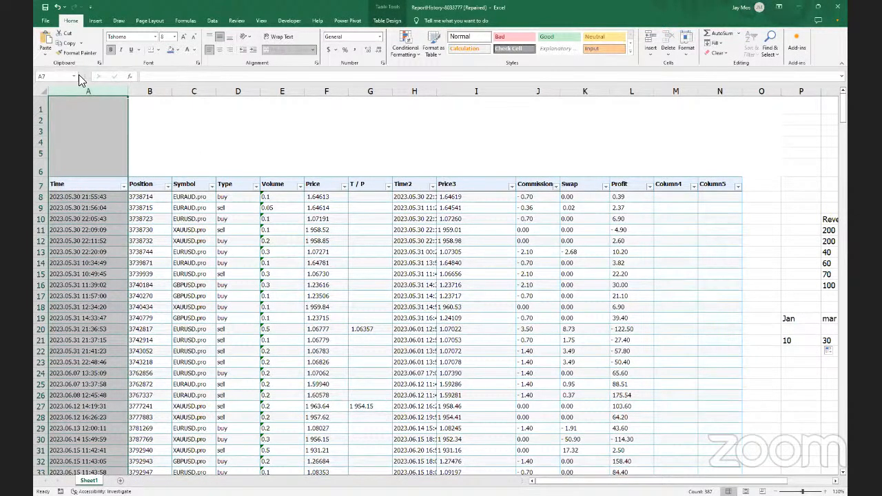
pyautogui.click(74, 77)
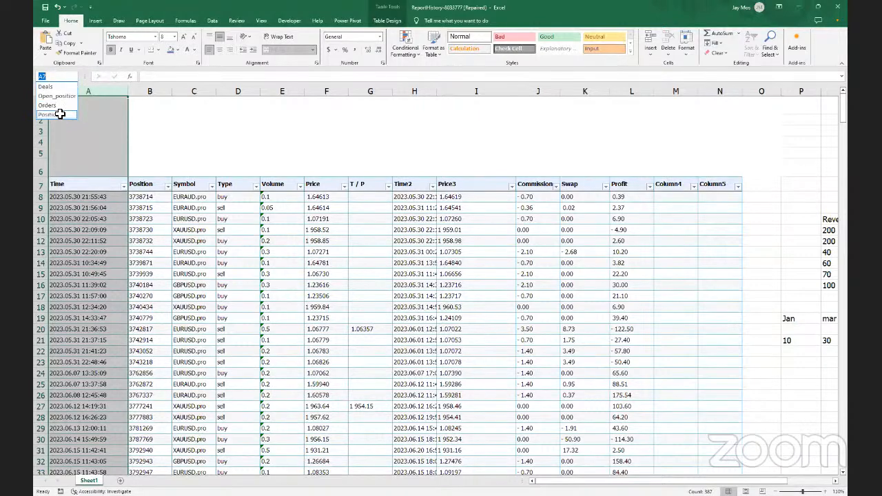
pyautogui.click(58, 114)
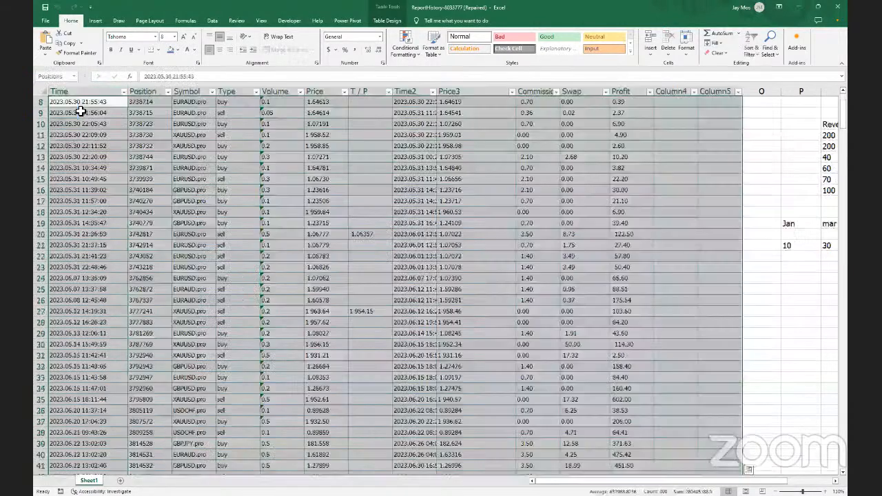
pyautogui.rightClick(113, 94)
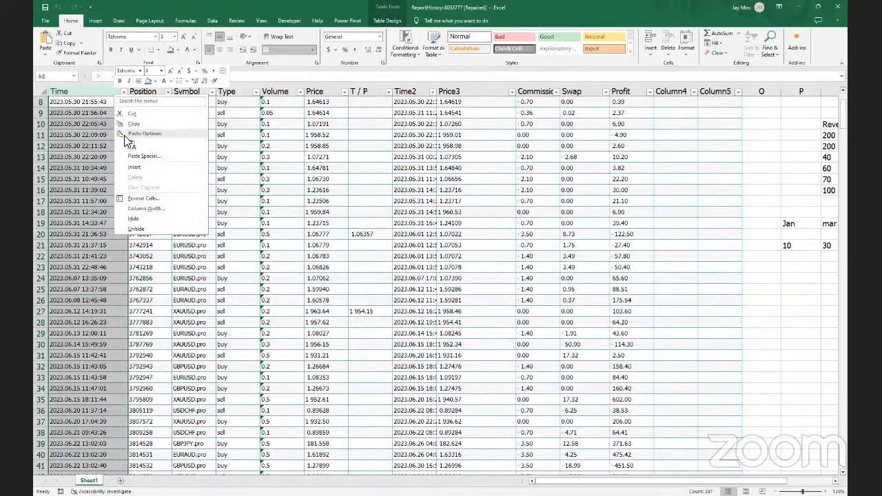
pyautogui.click(85, 93)
pyautogui.rightClick(81, 91)
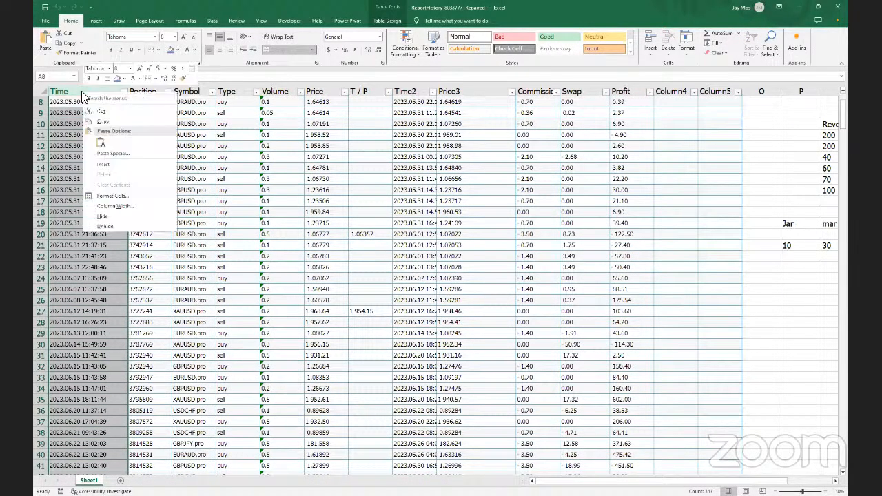
pyautogui.click(80, 113)
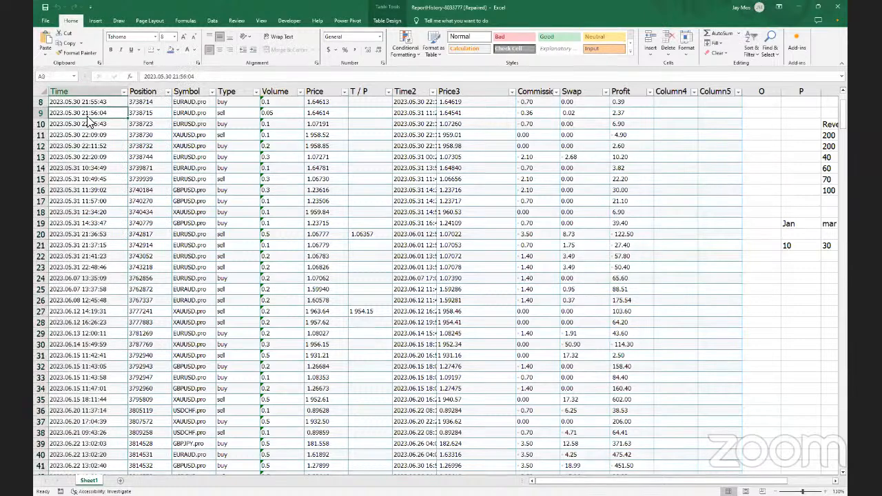
pyautogui.rightClick(81, 111)
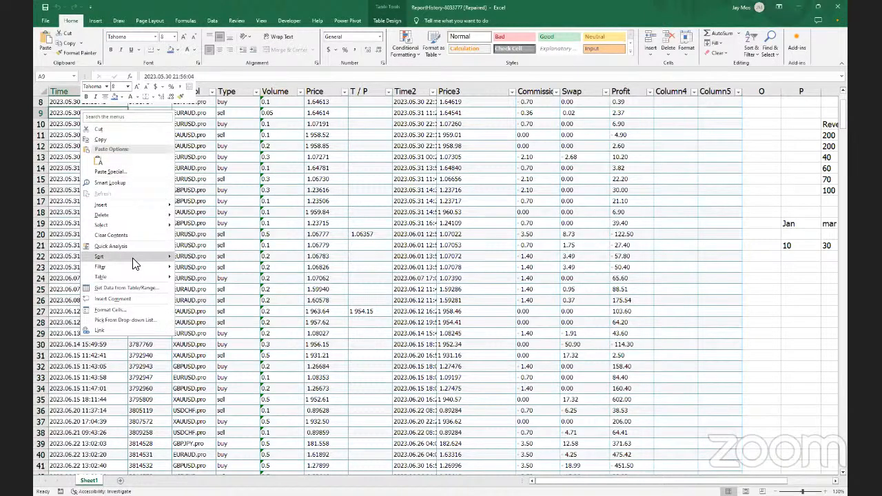
pyautogui.moveTo(131, 259)
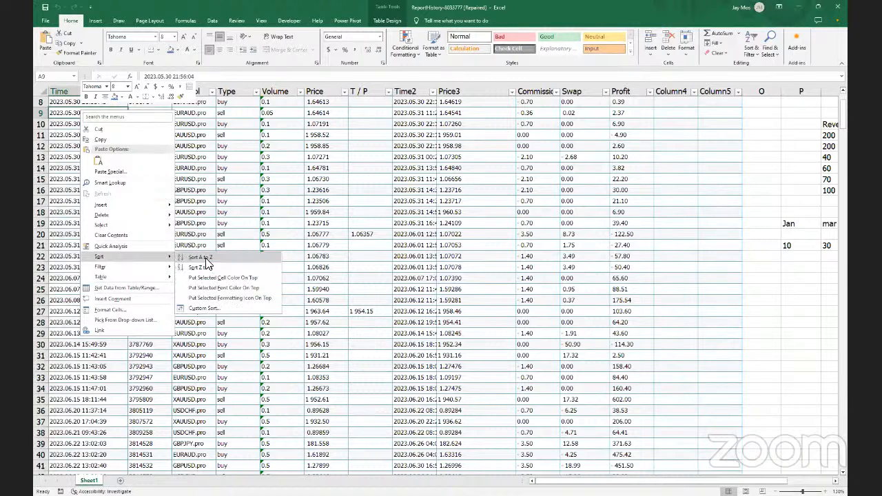
pyautogui.click(180, 102)
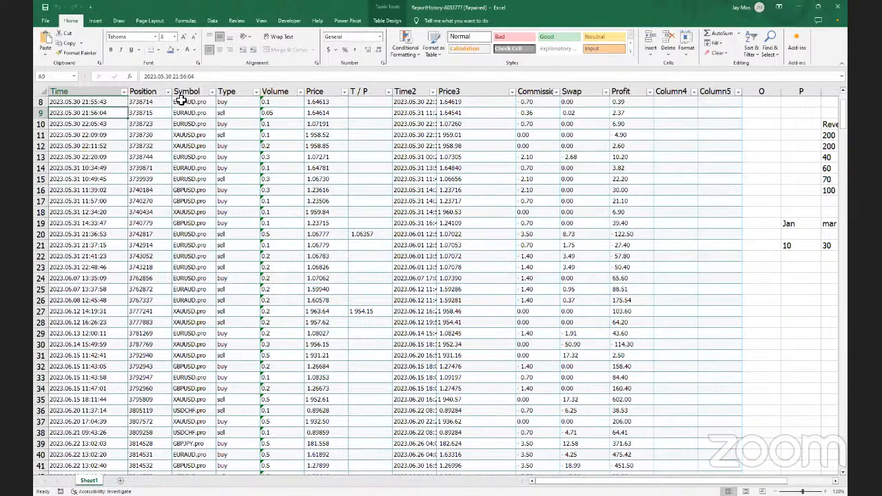
# Sort the trade table A to Z by Symbol, putting EURAUD.pro first
pyautogui.click(185, 95)
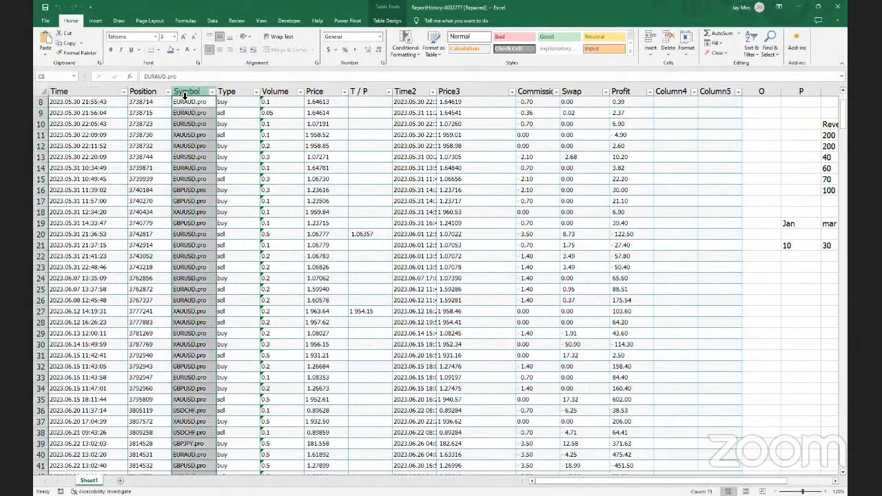
pyautogui.rightClick(189, 105)
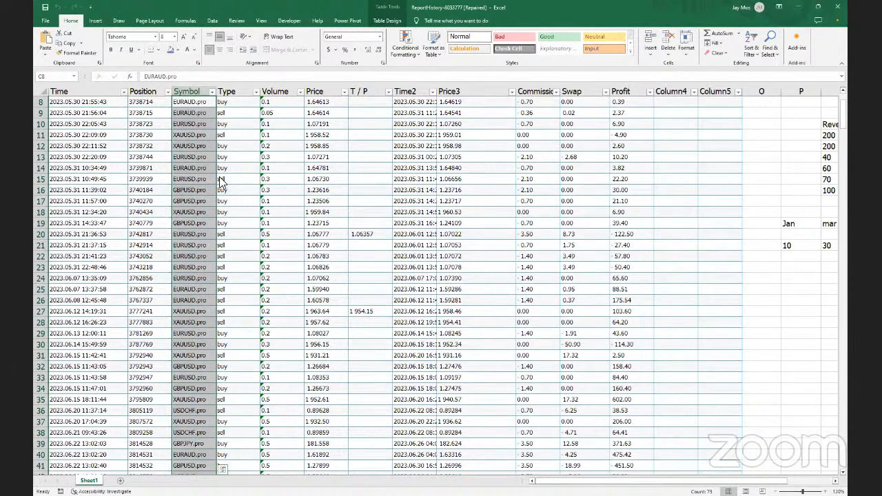
pyautogui.moveTo(226, 252)
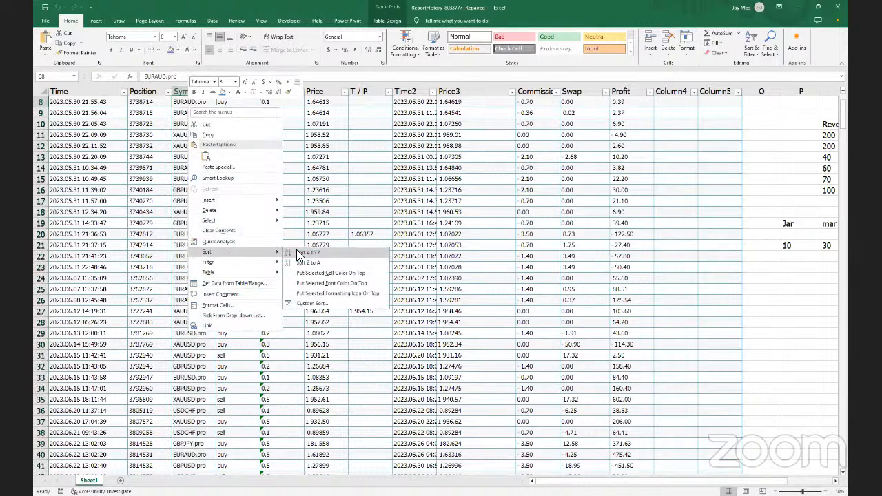
pyautogui.click(298, 254)
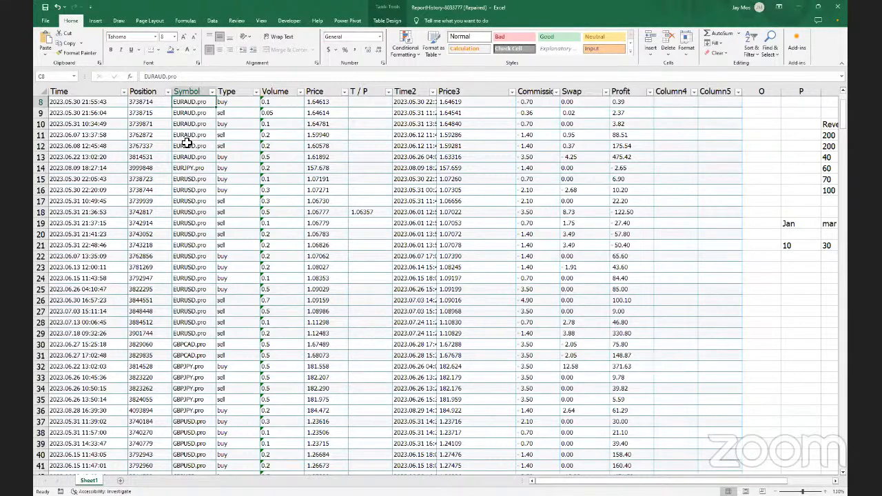
pyautogui.scroll(3, 187, 143)
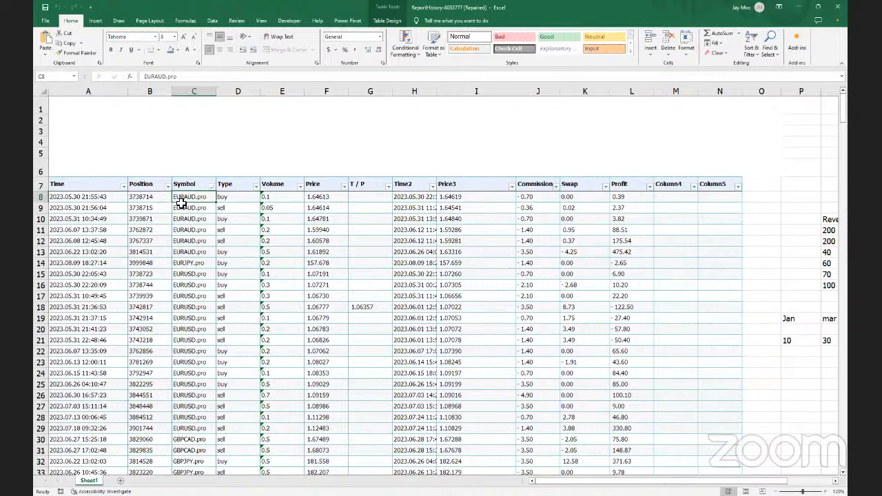
# Apply a Duplicate Values rule with Light Red Fill and Dark Red Text to merged cell D5
pyautogui.click(184, 206)
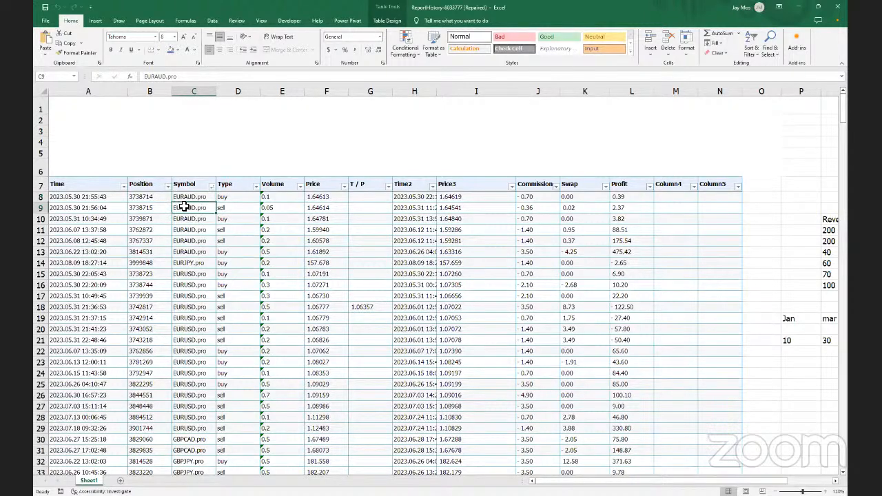
pyautogui.click(296, 152)
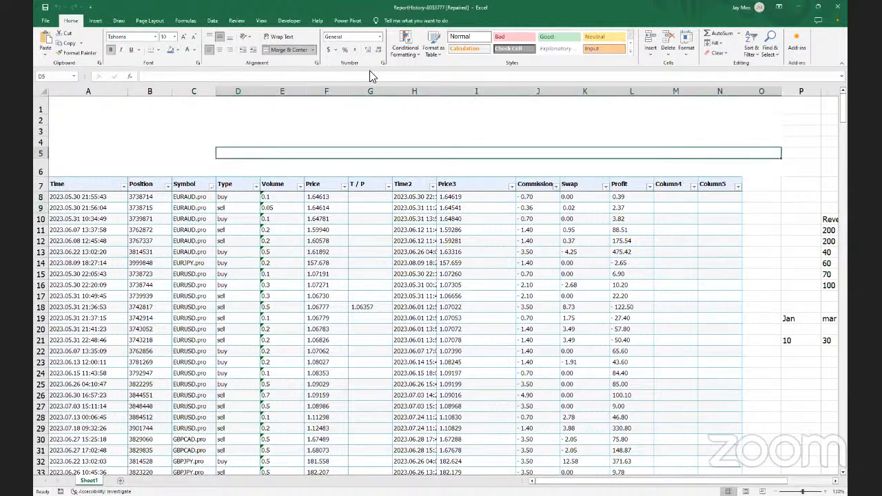
pyautogui.click(419, 55)
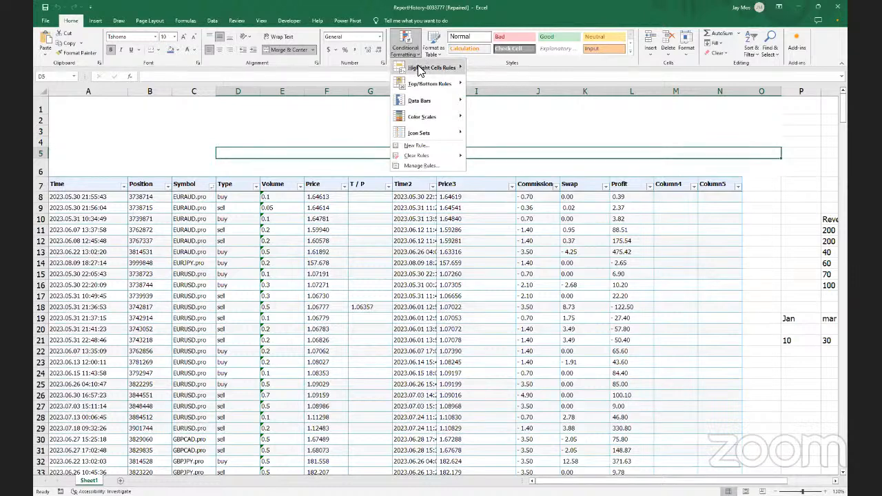
pyautogui.moveTo(420, 71)
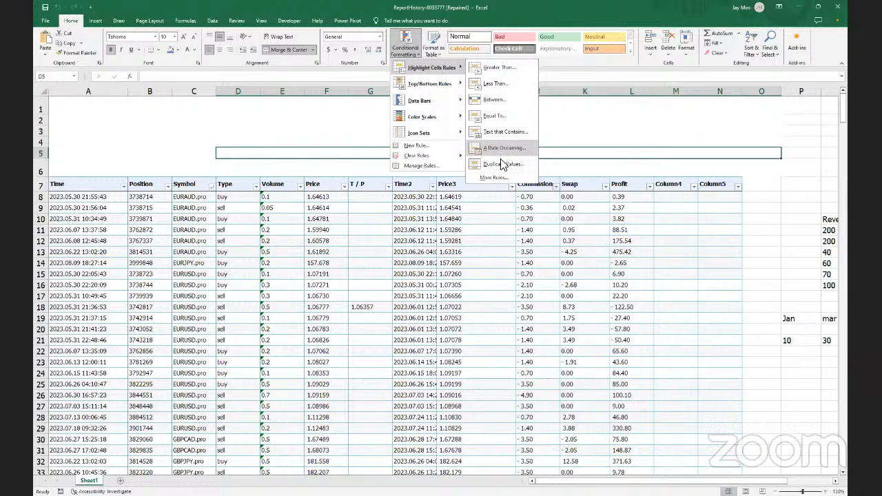
pyautogui.click(501, 164)
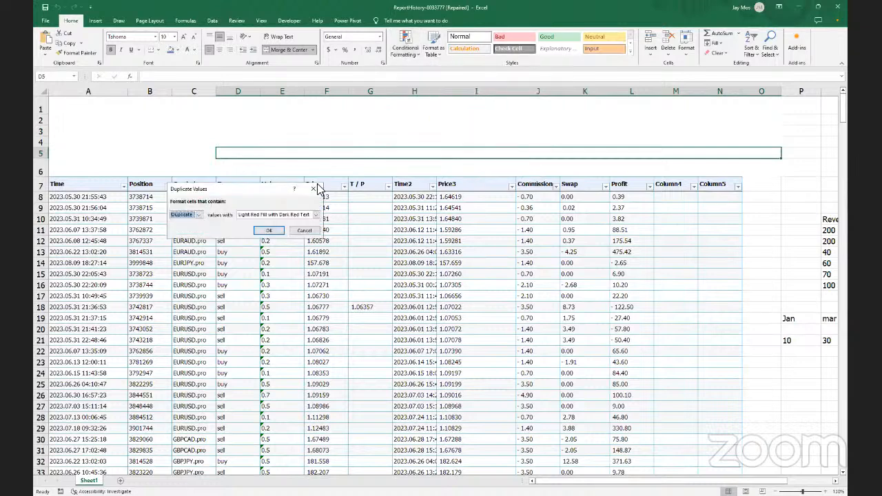
pyautogui.click(270, 232)
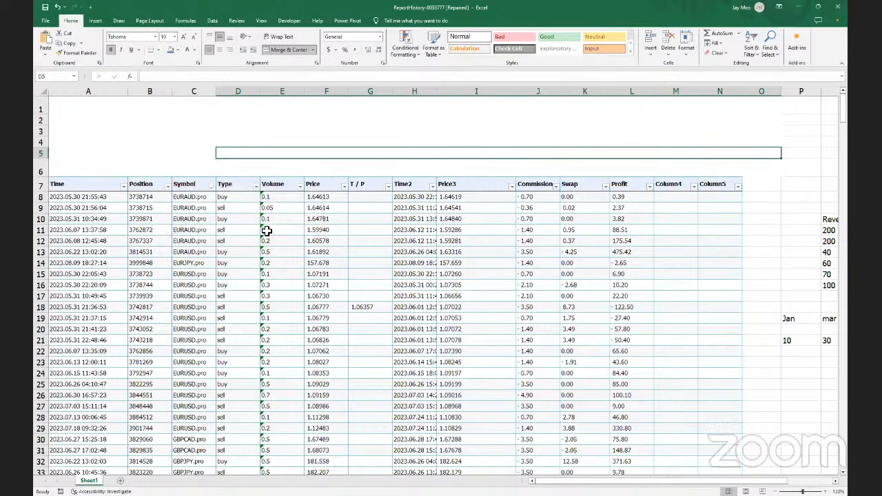
pyautogui.click(74, 76)
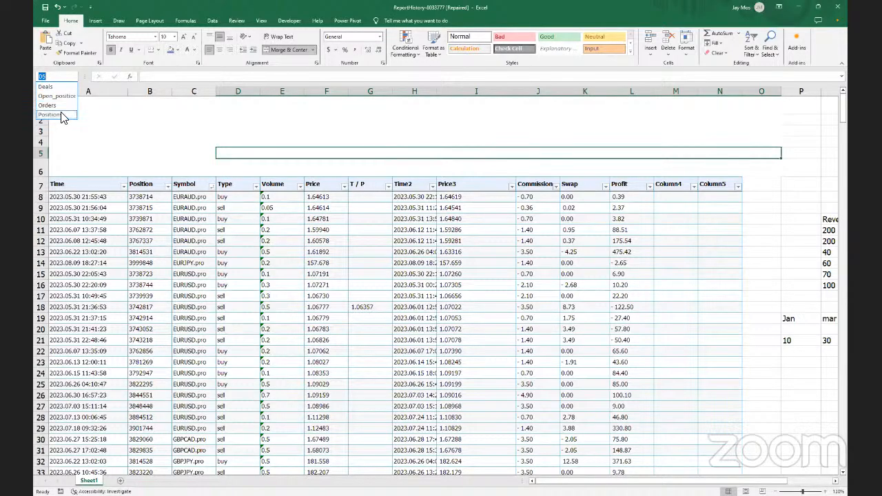
pyautogui.click(62, 116)
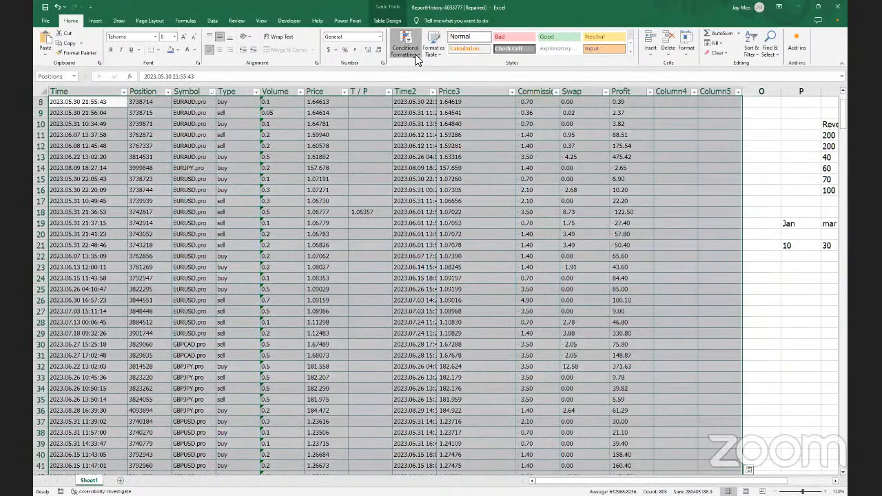
pyautogui.click(415, 54)
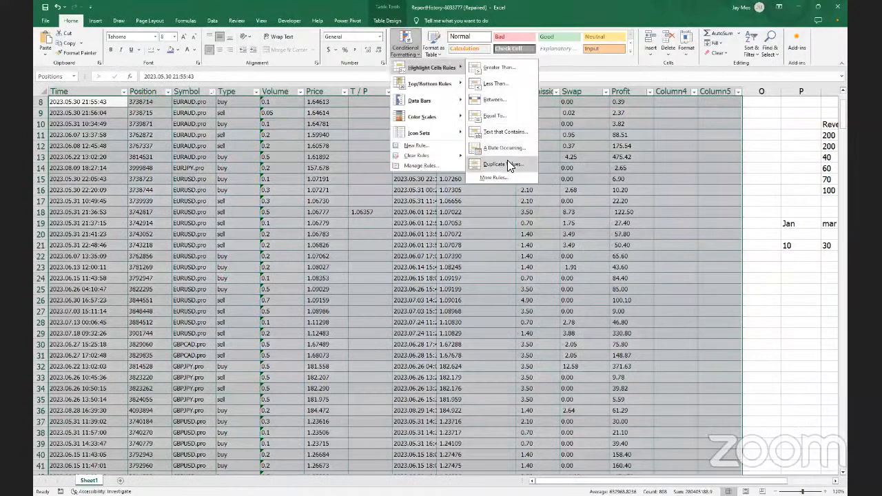
pyautogui.click(500, 165)
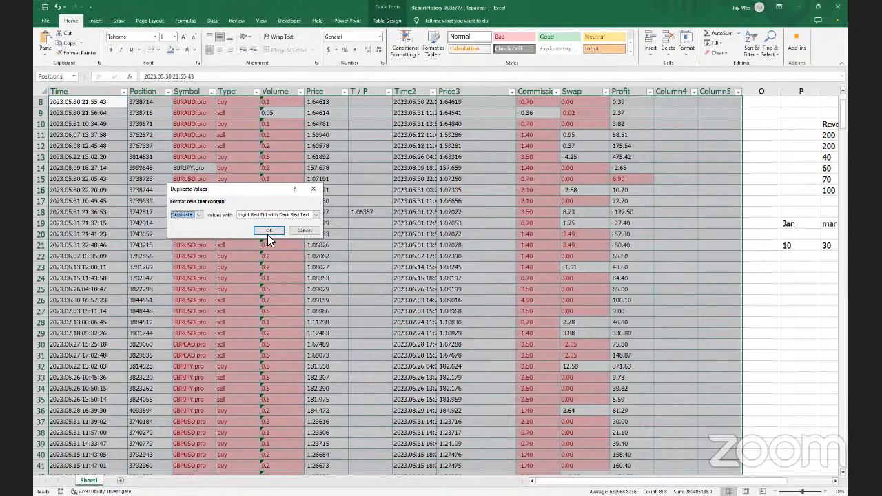
pyautogui.click(306, 231)
pyautogui.click(405, 48)
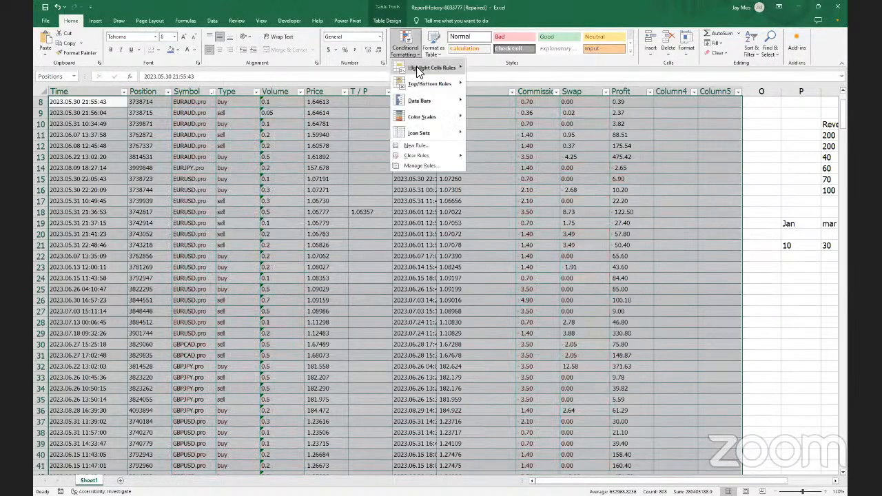
pyautogui.moveTo(416, 67)
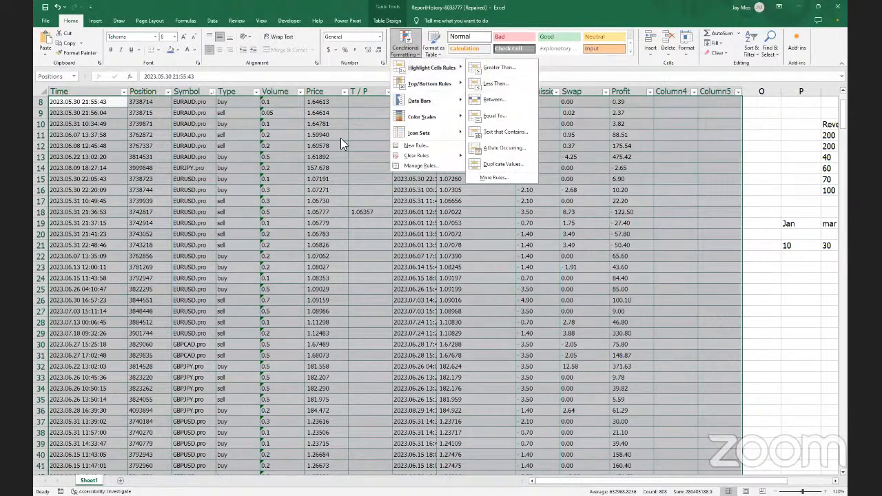
pyautogui.click(281, 92)
pyautogui.click(281, 92)
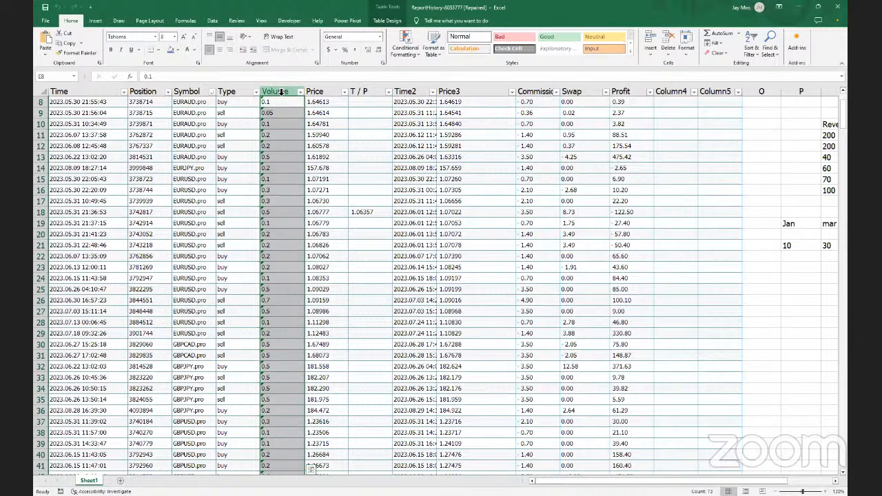
# Give the Volume column a Greater Than highlight rule with Light Red Fill and Dark Red Text
pyautogui.click(281, 92)
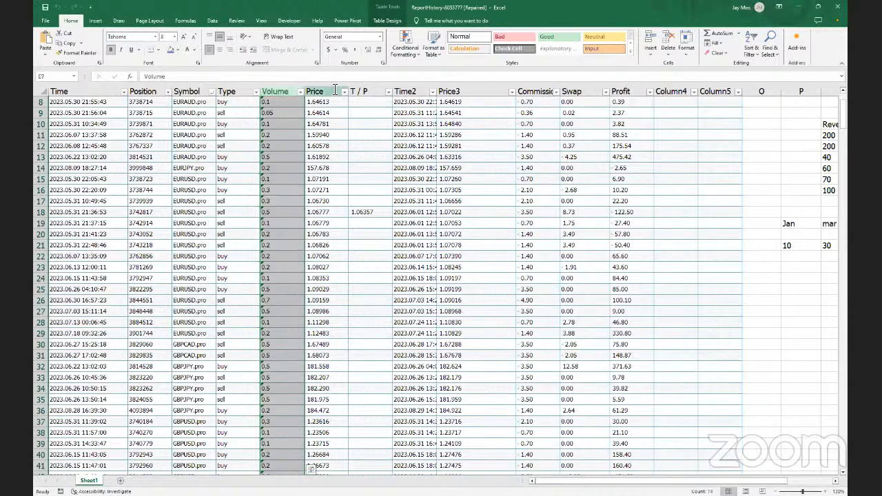
pyautogui.click(414, 57)
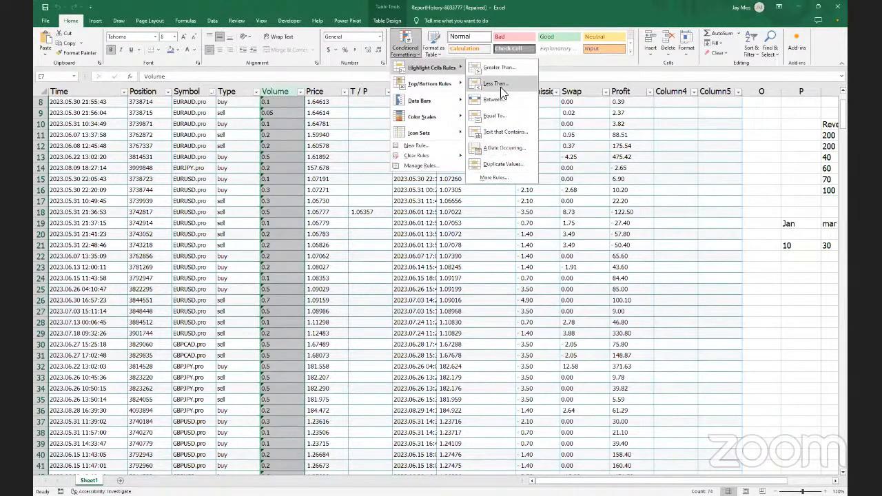
pyautogui.click(499, 67)
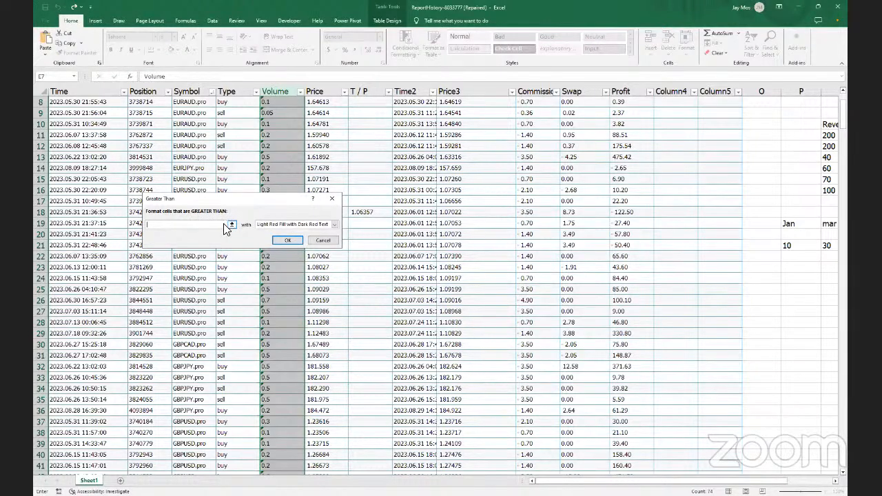
pyautogui.write('0')
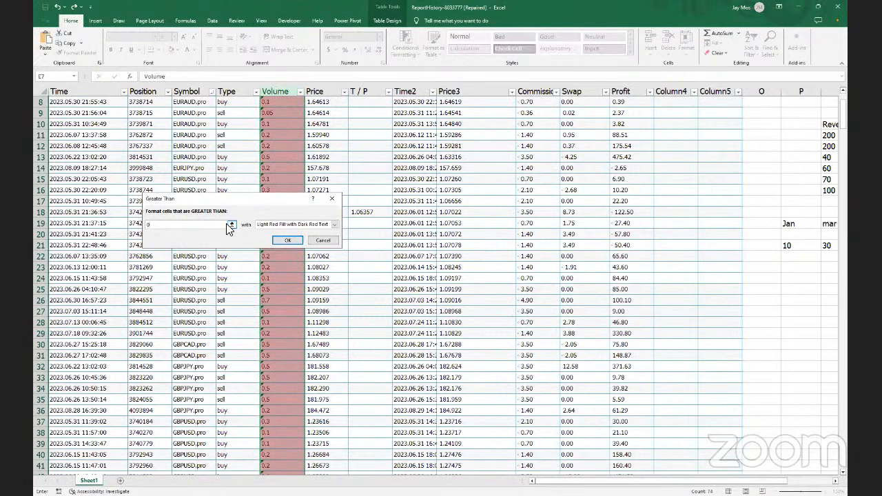
pyautogui.write('.5')
pyautogui.press('BackSpace')
pyautogui.write('>0')
pyautogui.click(286, 240)
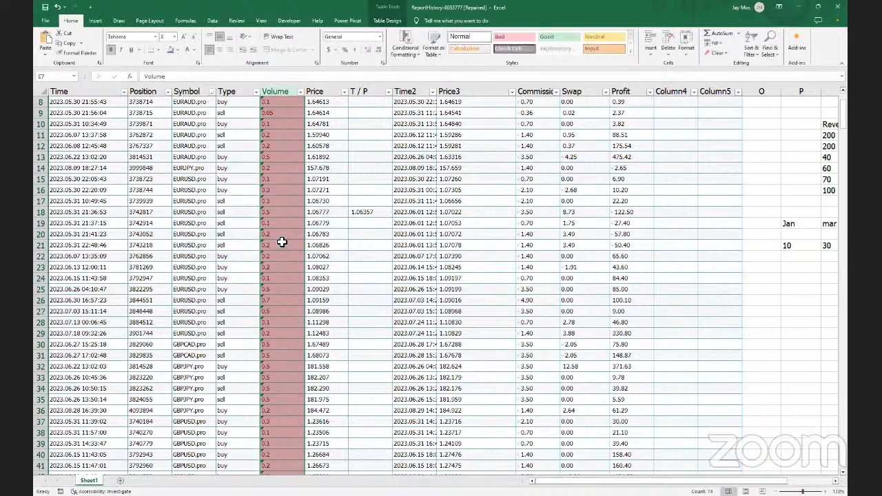
pyautogui.scroll(-13, 282, 242)
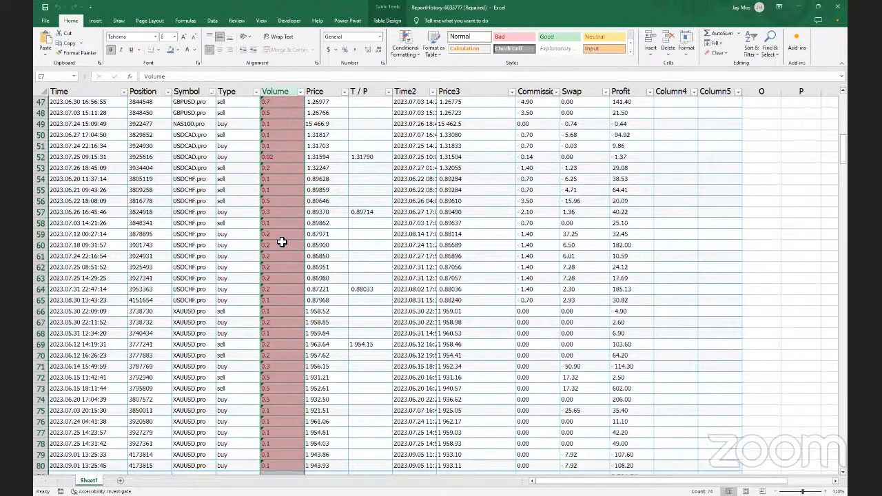
# Add a Greater Than 0.3 rule to the Volume column using Green Fill with Dark Green Text
pyautogui.click(418, 51)
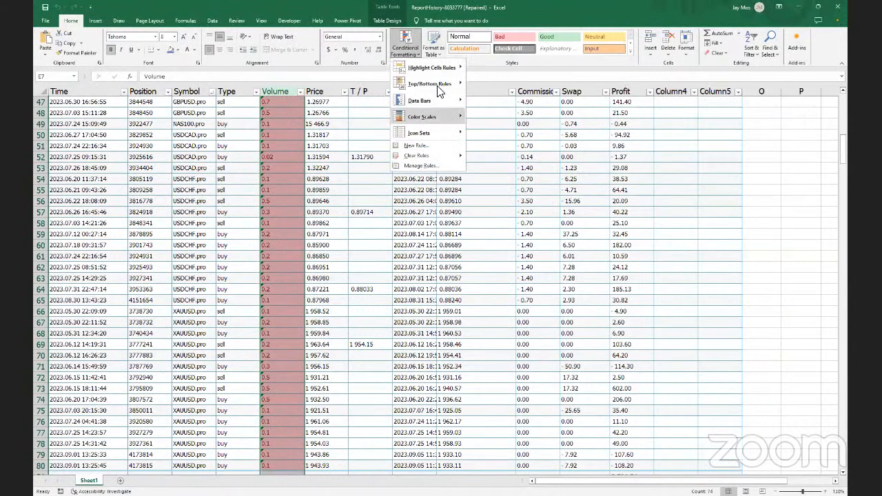
pyautogui.moveTo(459, 65)
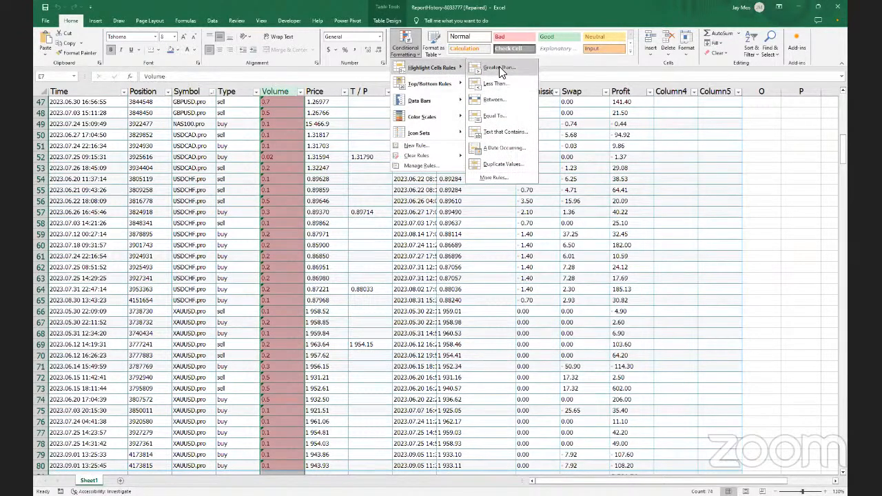
pyautogui.click(499, 66)
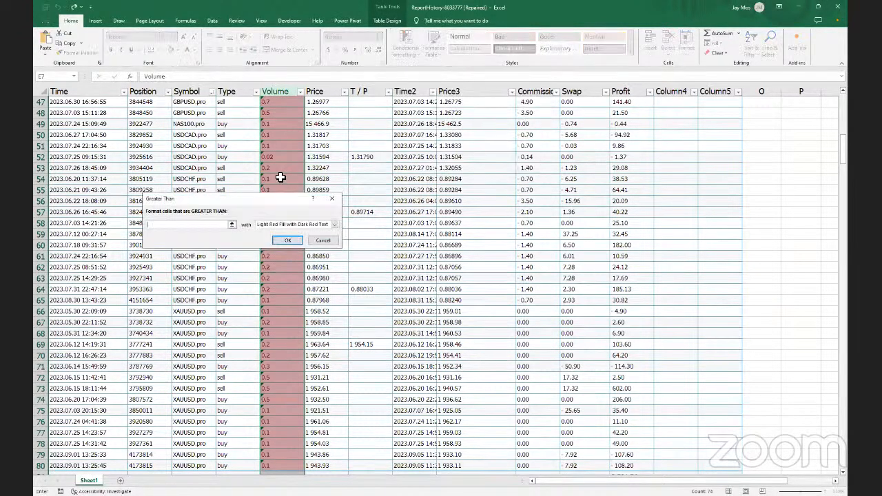
pyautogui.click(232, 224)
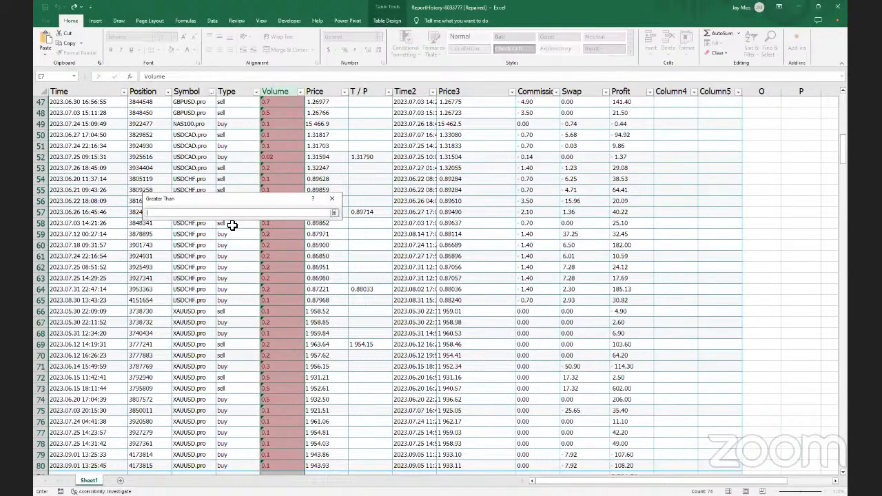
pyautogui.click(334, 213)
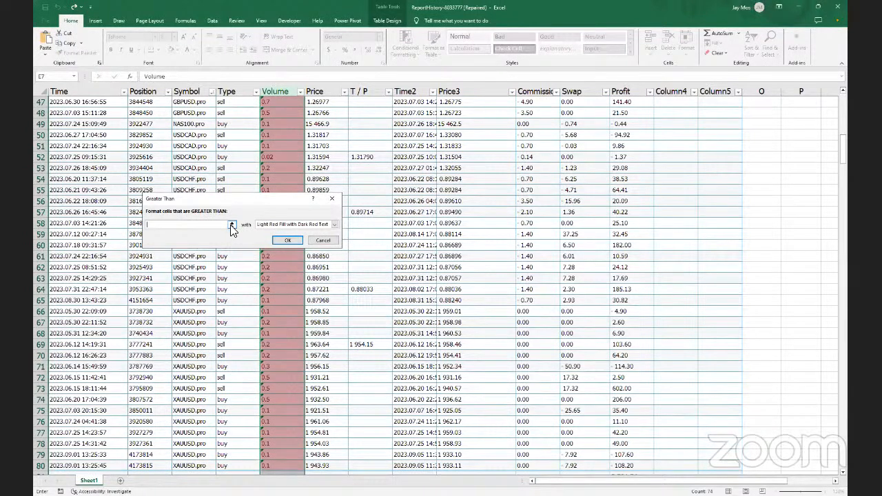
pyautogui.click(232, 225)
pyautogui.write('0.3')
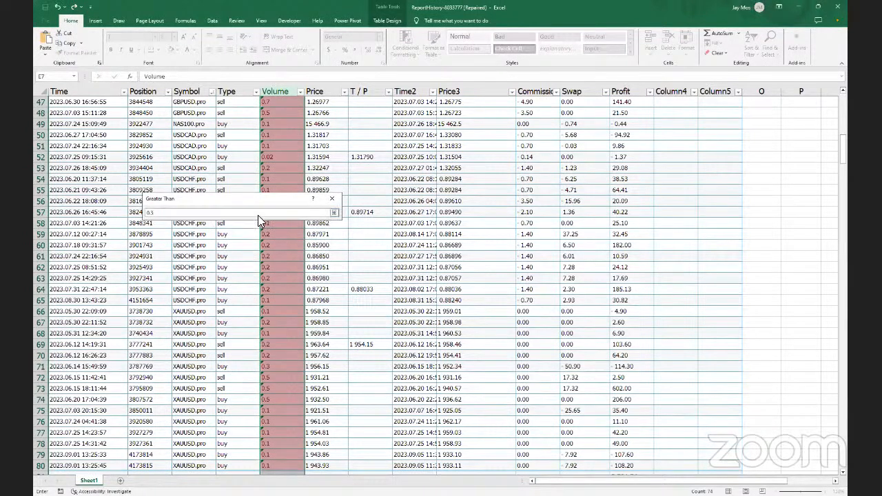
pyautogui.click(334, 213)
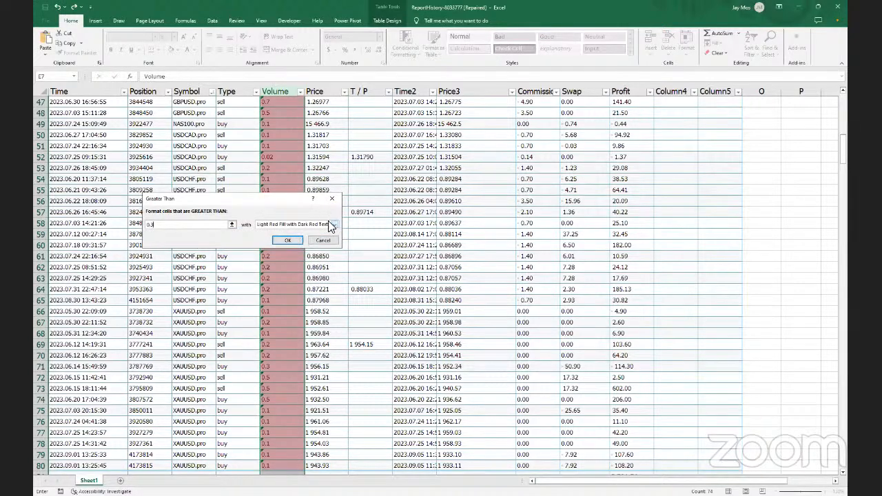
pyautogui.click(330, 224)
pyautogui.click(287, 243)
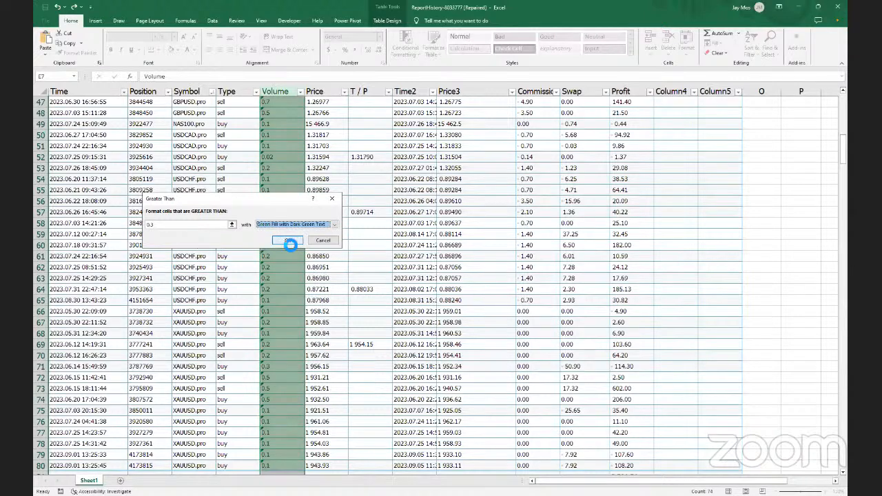
pyautogui.click(287, 241)
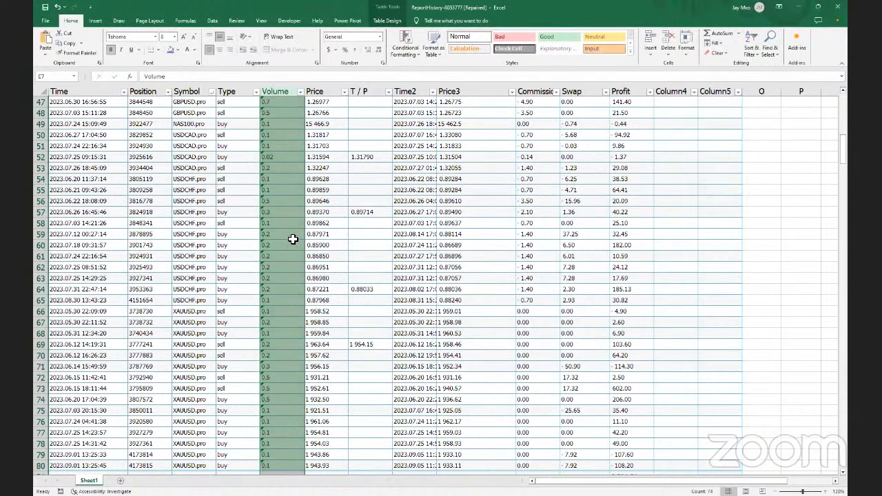
pyautogui.click(418, 54)
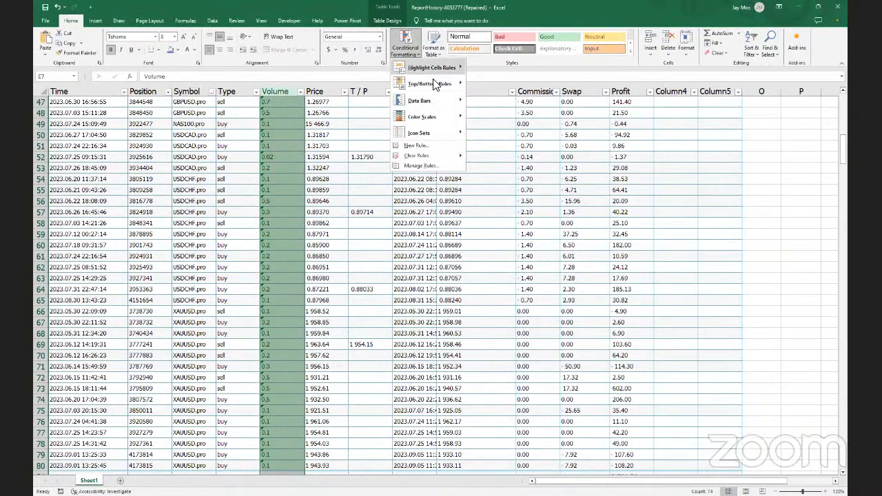
pyautogui.moveTo(434, 83)
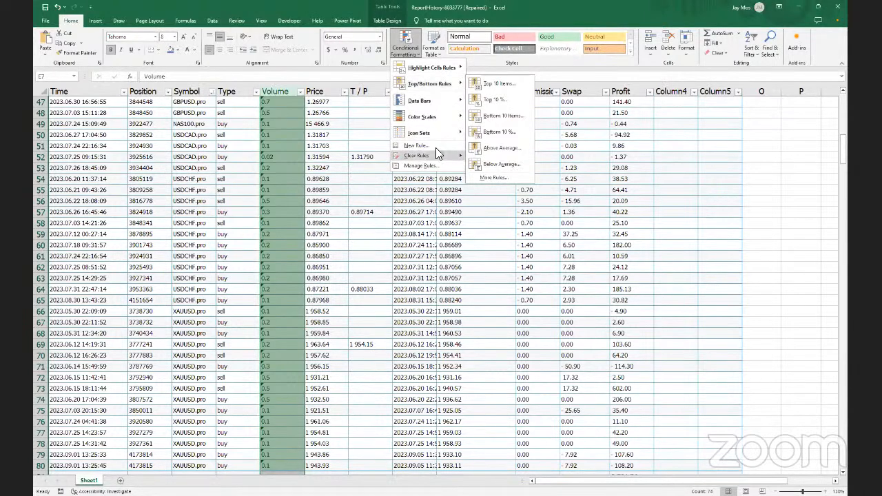
pyautogui.click(416, 146)
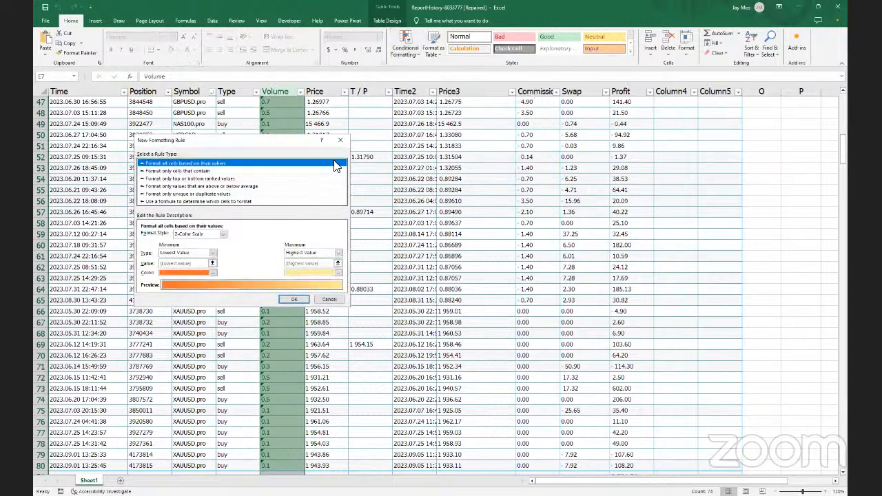
pyautogui.click(341, 140)
pyautogui.click(416, 50)
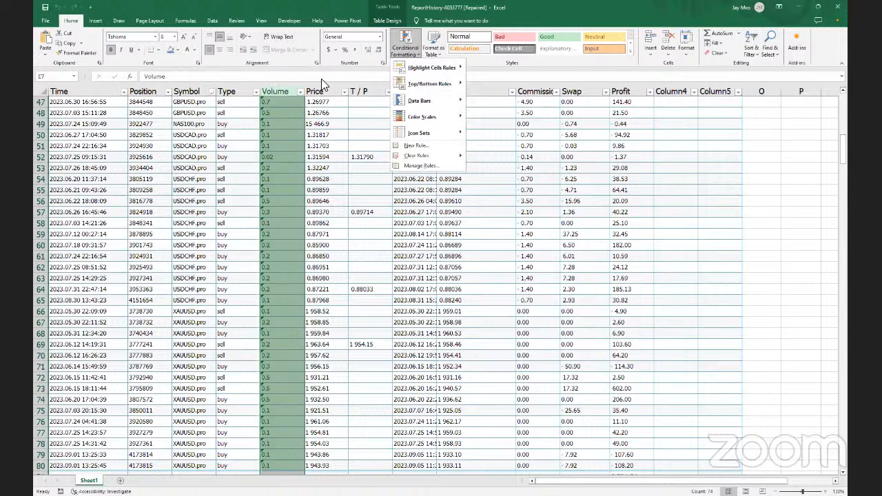
pyautogui.click(80, 73)
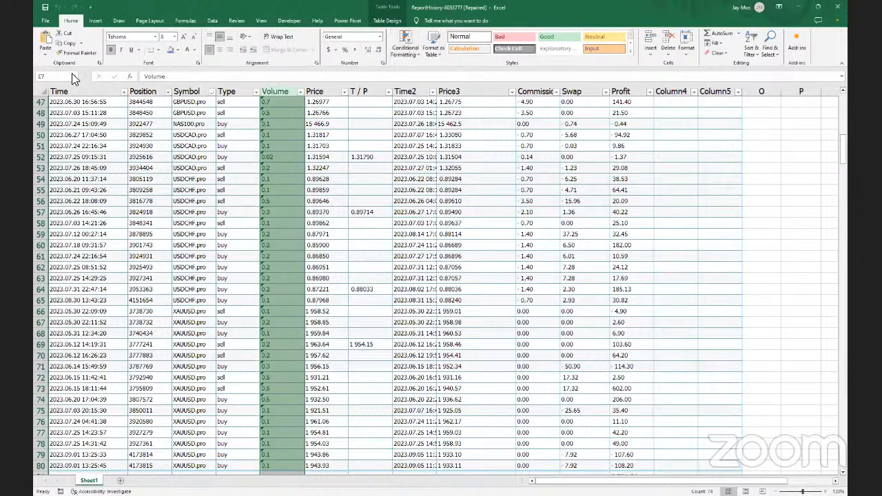
# Select the Positions named range, then open and cancel a new conditional formatting rule
pyautogui.click(75, 74)
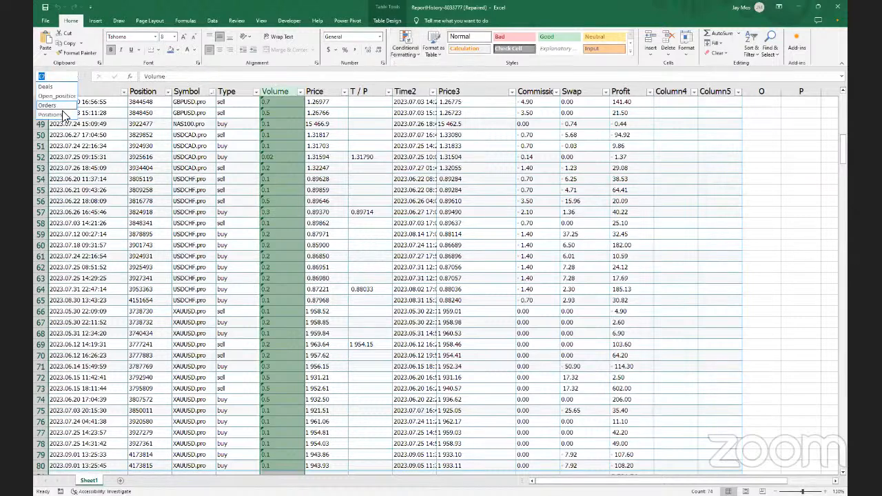
pyautogui.click(49, 115)
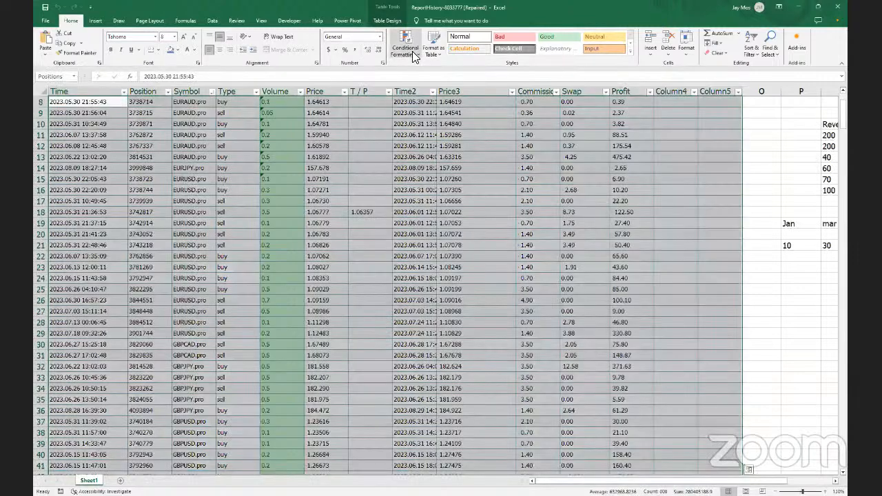
pyautogui.click(413, 55)
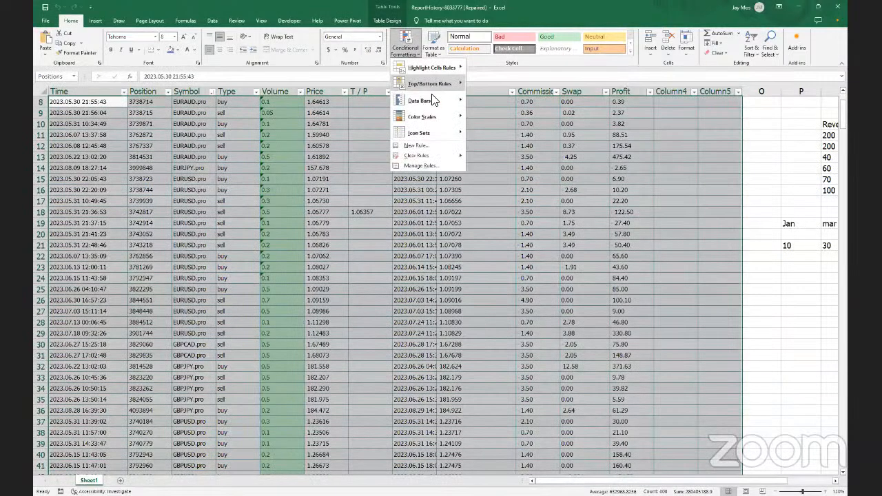
pyautogui.click(426, 145)
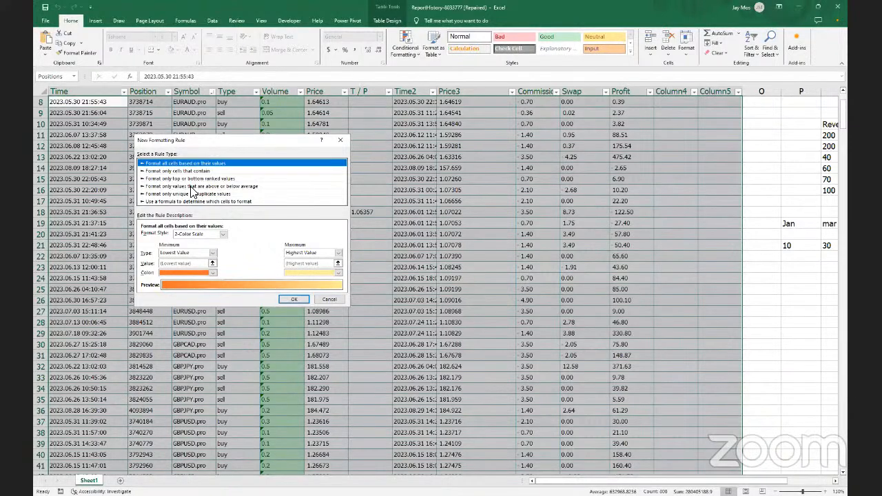
pyautogui.click(343, 140)
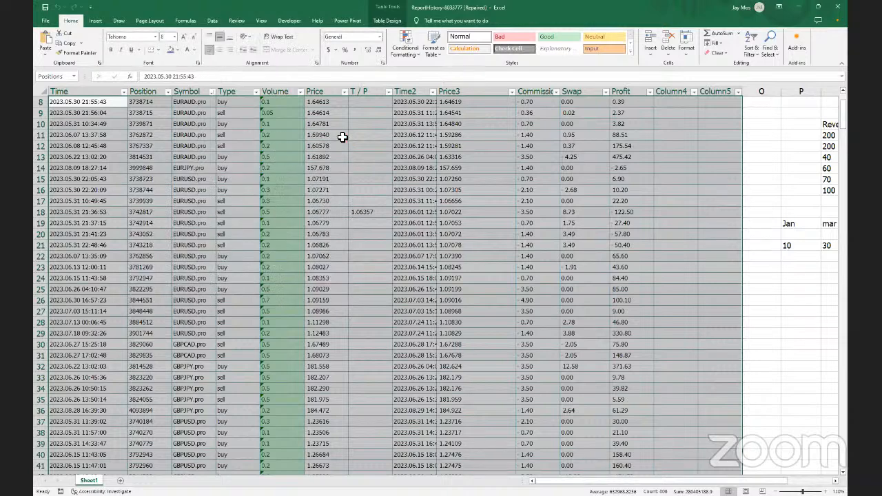
# Select cells F11 and F14, then scroll right to the Revenue and expenses lists
pyautogui.click(342, 137)
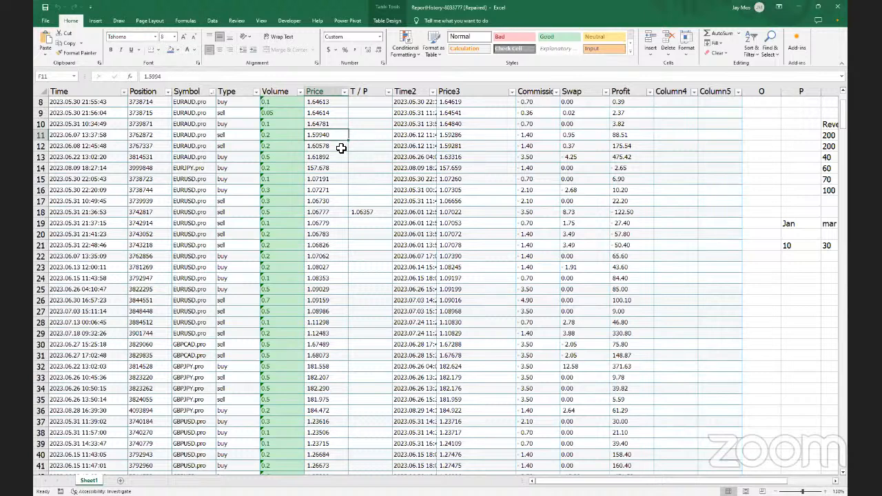
pyautogui.click(337, 165)
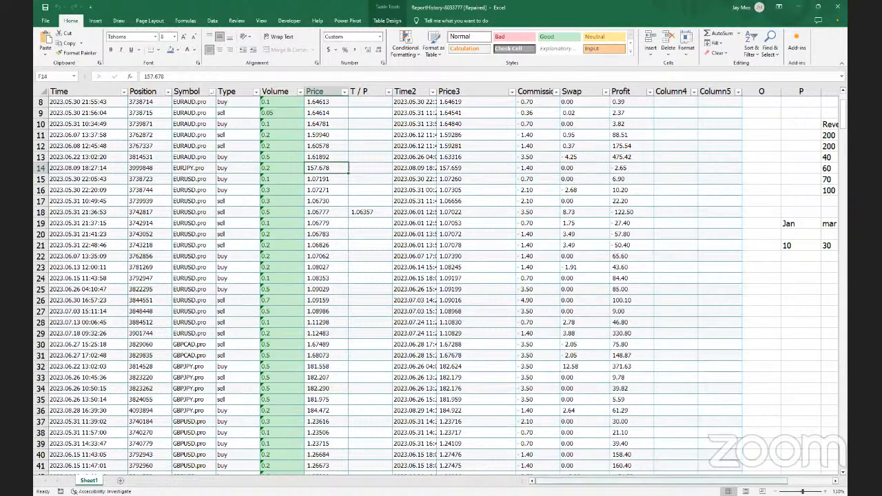
pyautogui.moveTo(661, 481); pyautogui.dragTo(704, 481)
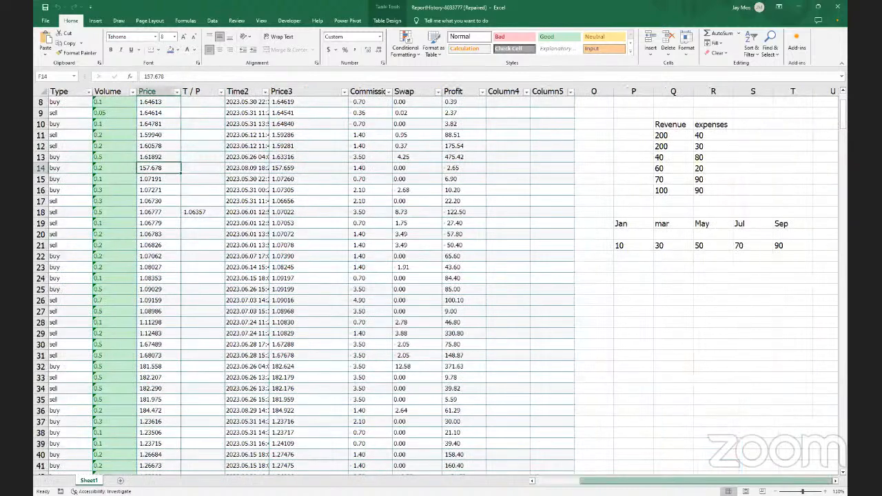
# Select the whole of column Q and open its Data Validation settings
pyautogui.click(660, 137)
pyautogui.click(661, 125)
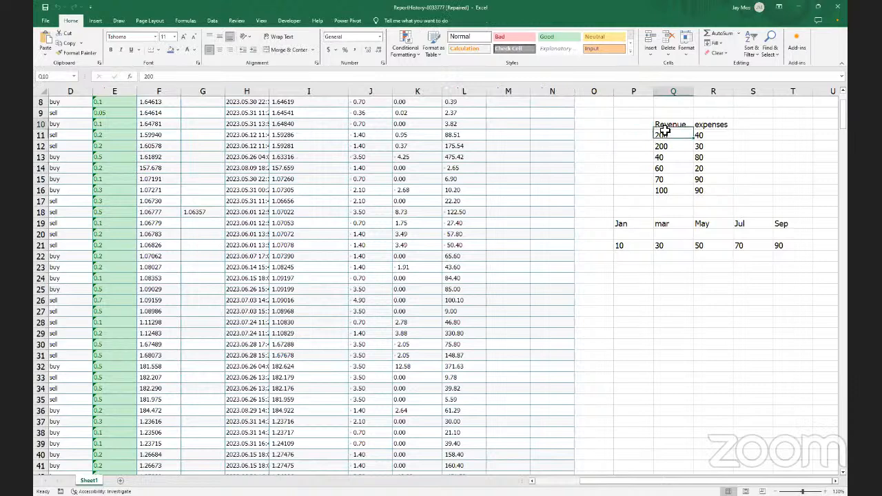
pyautogui.click(674, 91)
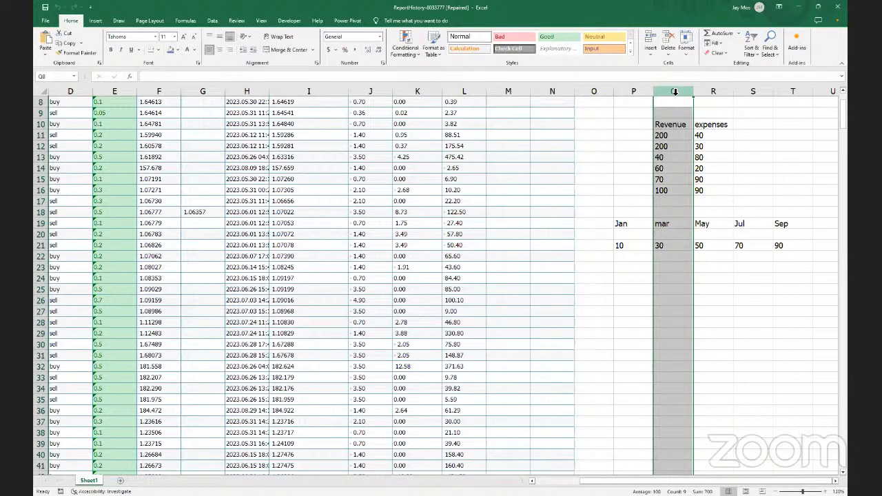
pyautogui.rightClick(674, 92)
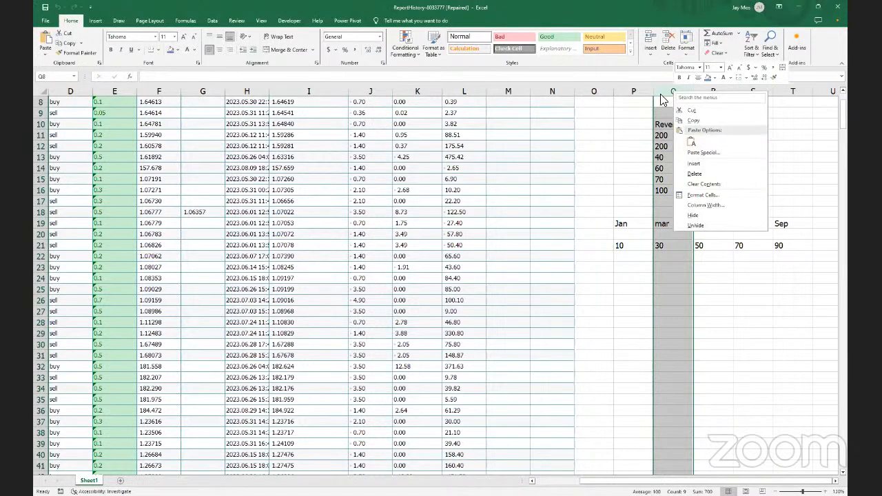
pyautogui.press('Escape')
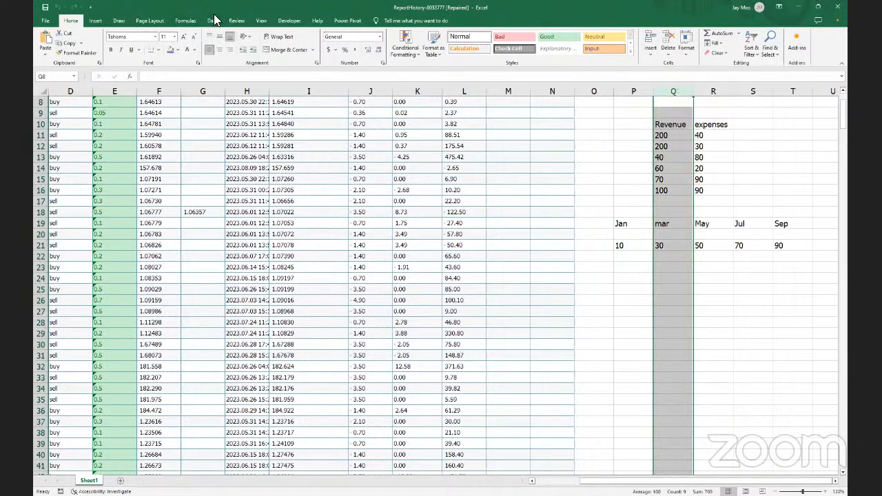
pyautogui.click(212, 20)
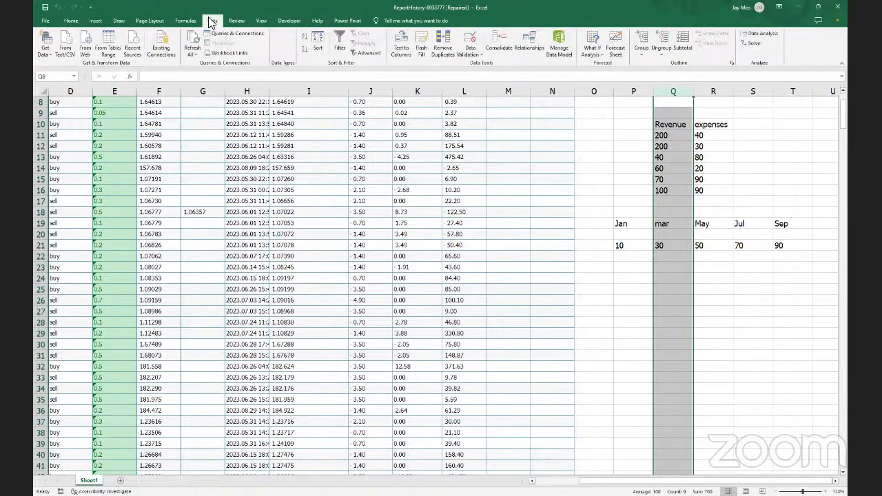
pyautogui.click(480, 55)
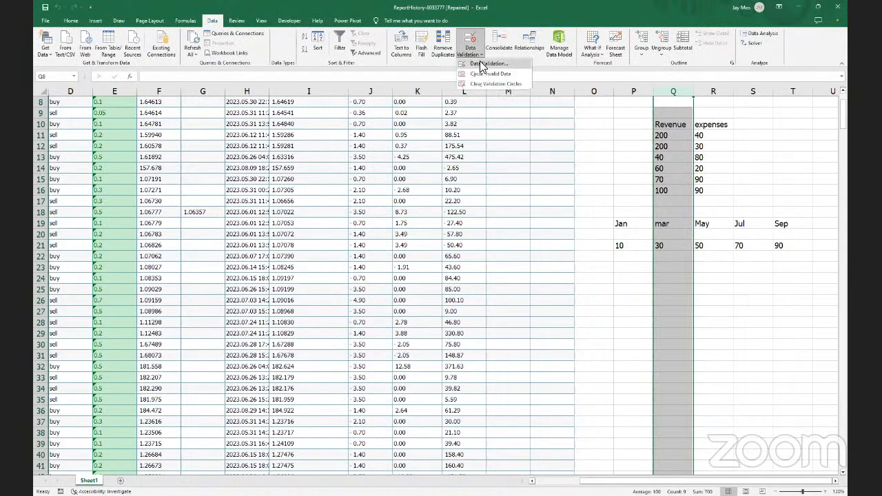
pyautogui.click(486, 63)
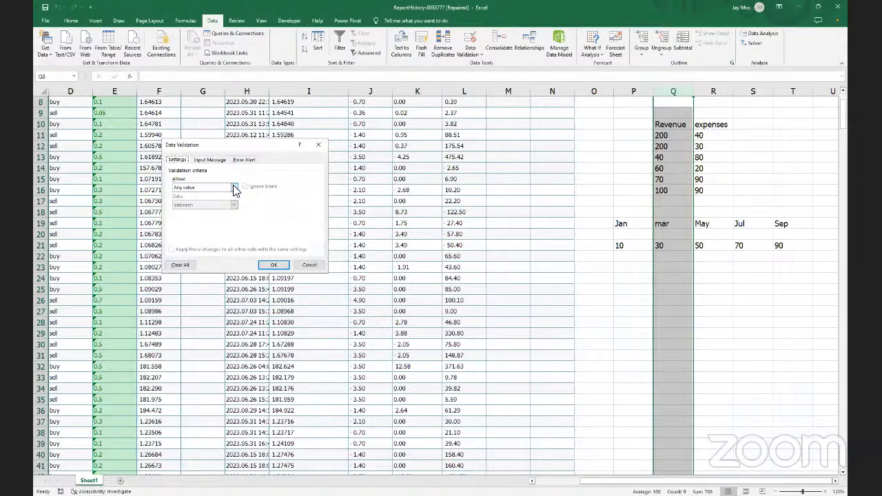
# Set column Q's validation to allow whole numbers between 20 and 500
pyautogui.click(234, 188)
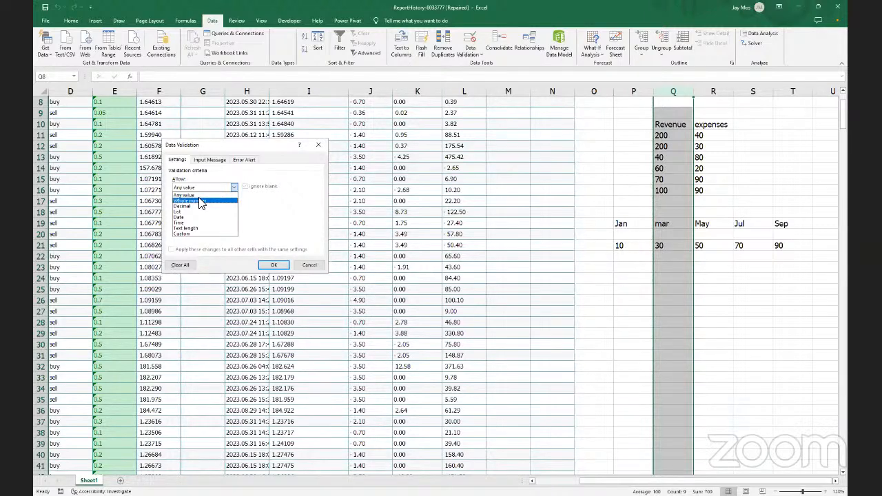
pyautogui.click(202, 201)
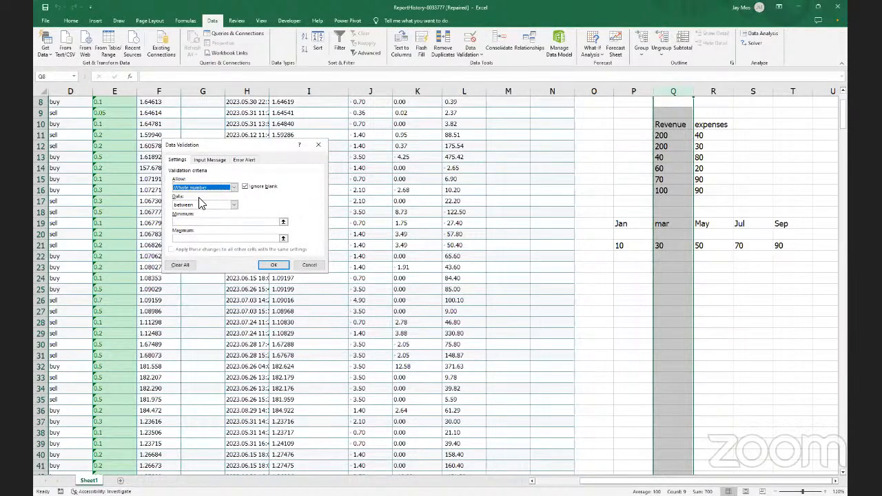
pyautogui.click(235, 205)
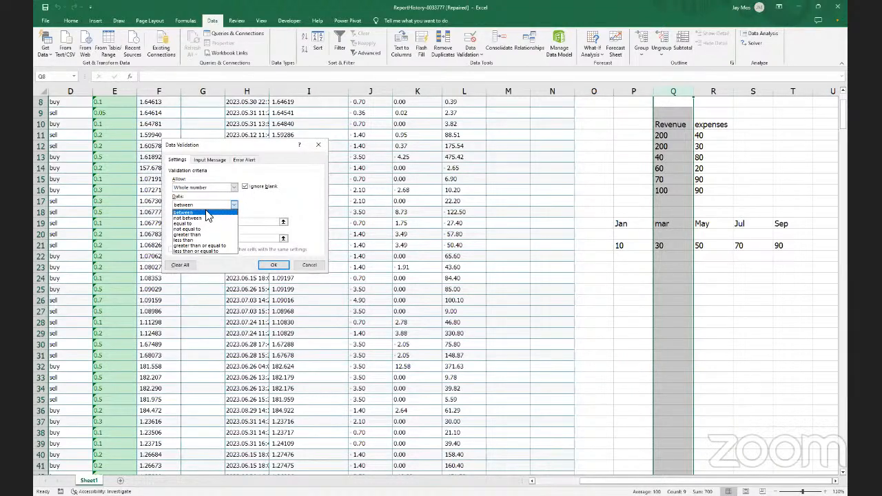
pyautogui.click(208, 213)
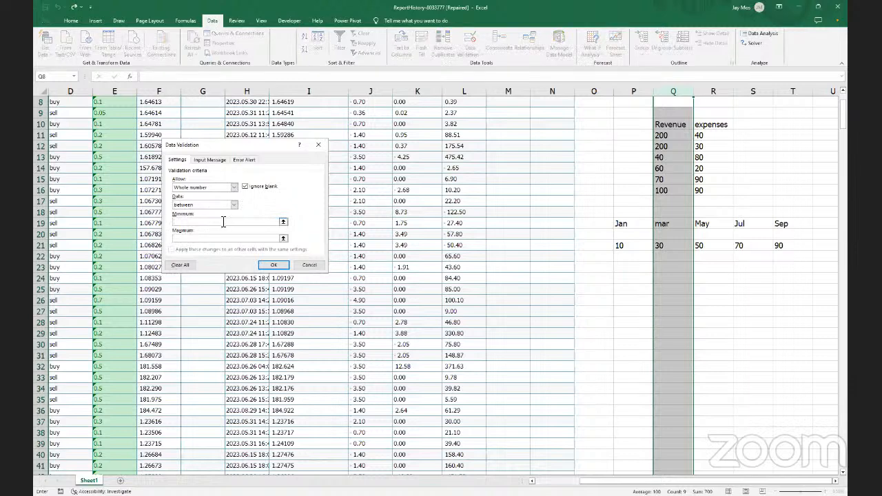
pyautogui.write('20')
pyautogui.click(225, 239)
pyautogui.write('500')
pyautogui.click(210, 160)
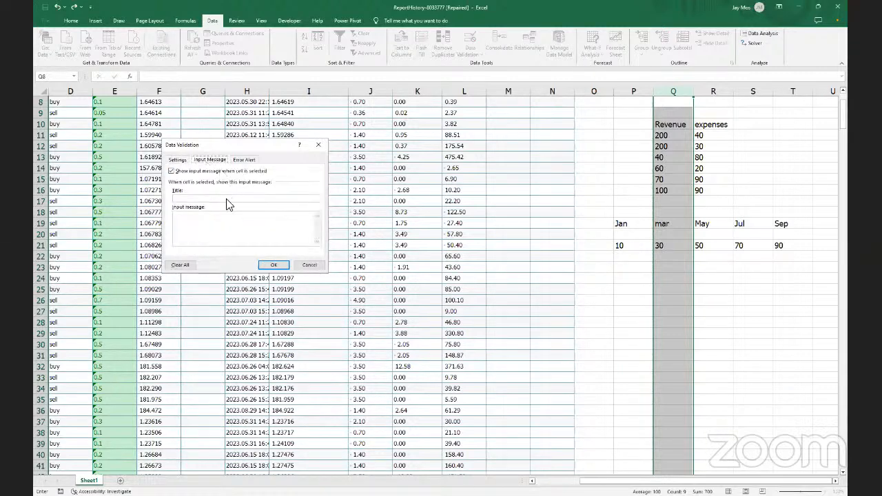
# Write 'Out of range' as the validation input message
pyautogui.click(230, 221)
pyautogui.press('BackSpace')
pyautogui.write('Out of range')
# Set a Stop-style error alert with the message 'Wrong range', after trying Warning and Information
pyautogui.click(243, 159)
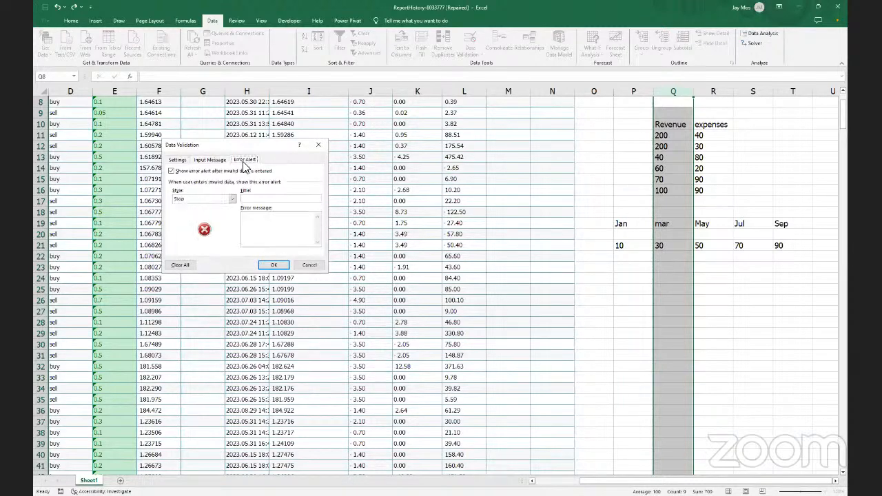
pyautogui.click(233, 198)
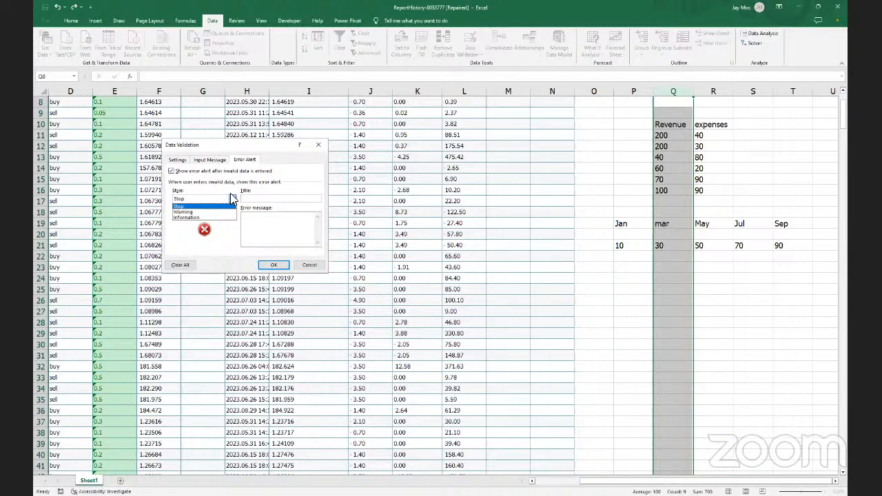
pyautogui.click(207, 212)
pyautogui.click(232, 200)
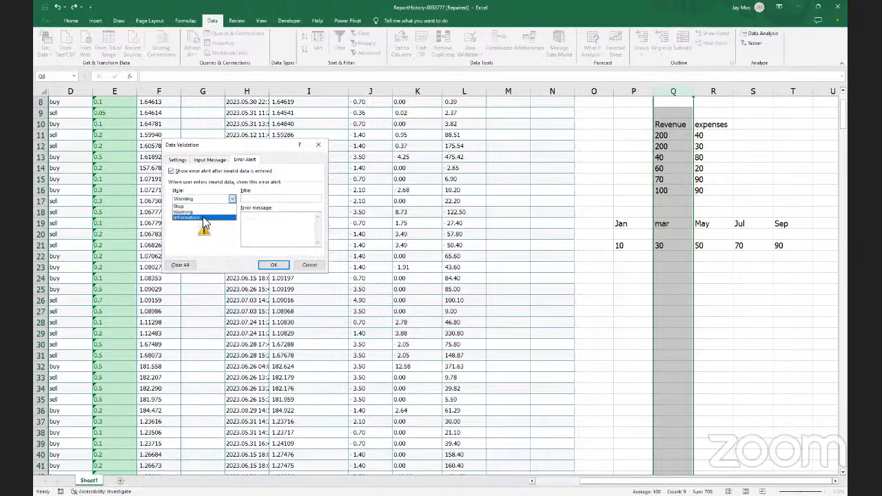
pyautogui.click(204, 218)
pyautogui.click(231, 201)
pyautogui.click(224, 206)
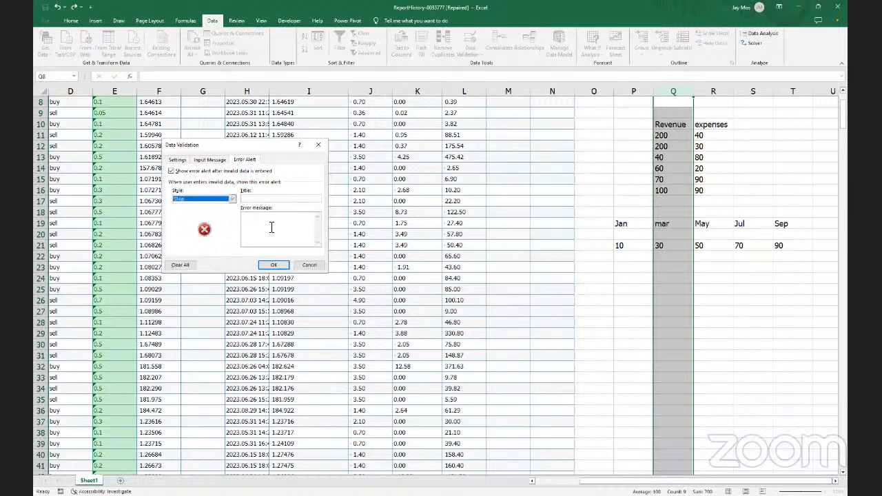
pyautogui.click(272, 228)
pyautogui.write('W')
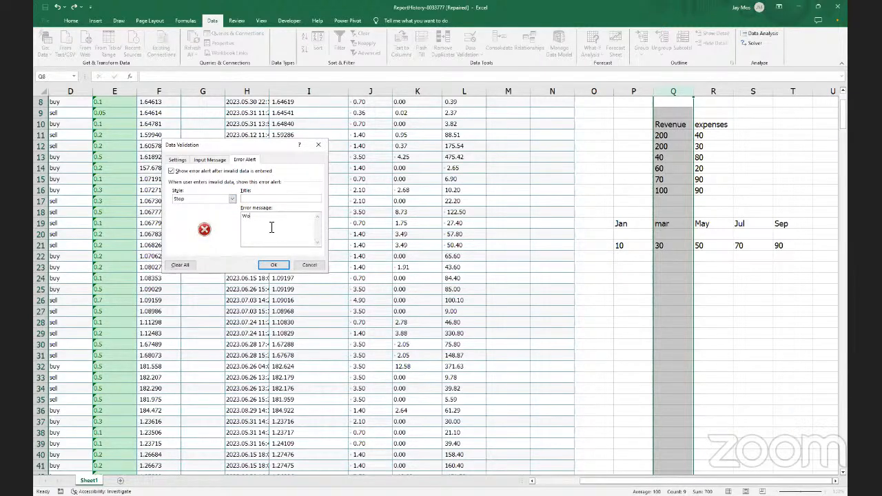
pyautogui.write('rong da')
pyautogui.press('BackSpace')
pyautogui.write('range')
# Change the input message to 'between 20 and 500'
pyautogui.click(208, 160)
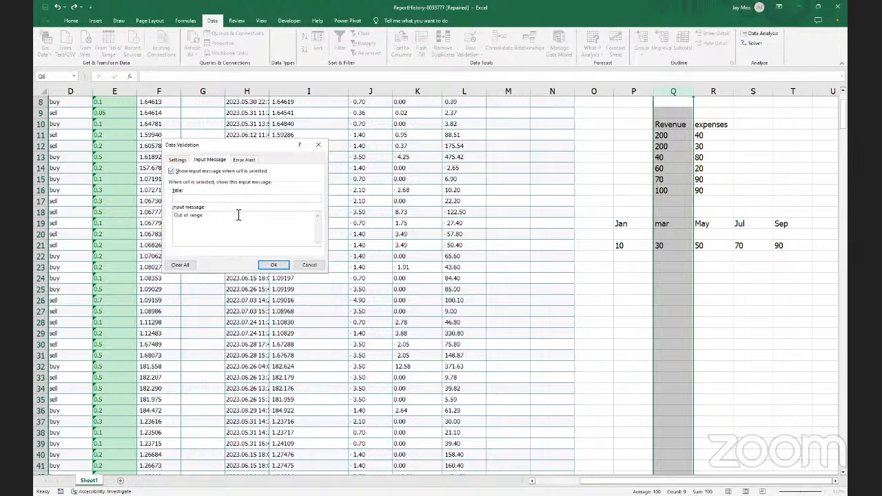
pyautogui.press('BackSpace')
pyautogui.press('BackSpace')
pyautogui.press('BackSpace')
pyautogui.press('BackSpace')
pyautogui.press('BackSpace')
pyautogui.press('BackSpace')
pyautogui.press('BackSpace')
pyautogui.press('BackSpace')
pyautogui.press('BackSpace')
pyautogui.press('BackSpace')
pyautogui.press('BackSpace')
pyautogui.write('before')
pyautogui.write('n 20 and')
pyautogui.write(' 500')
# Apply the rule, enter 500 in Q17, and check the input prompt on Q10 and Q12
pyautogui.click(270, 264)
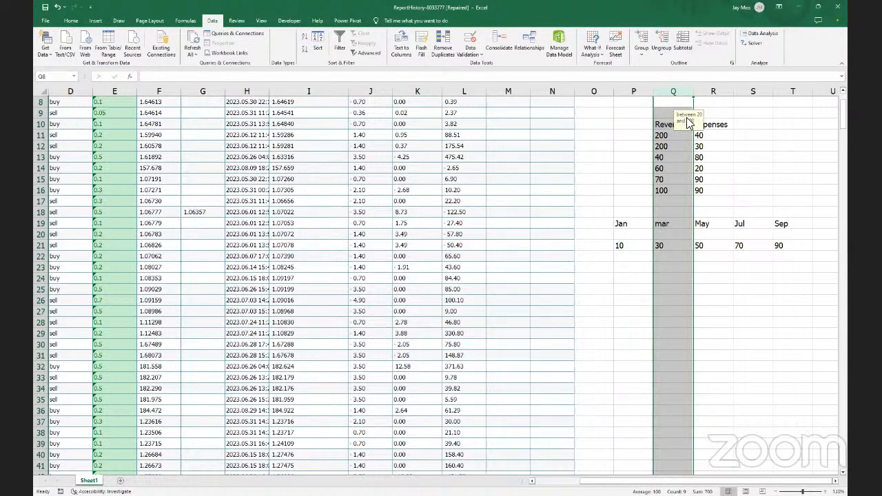
pyautogui.click(679, 200)
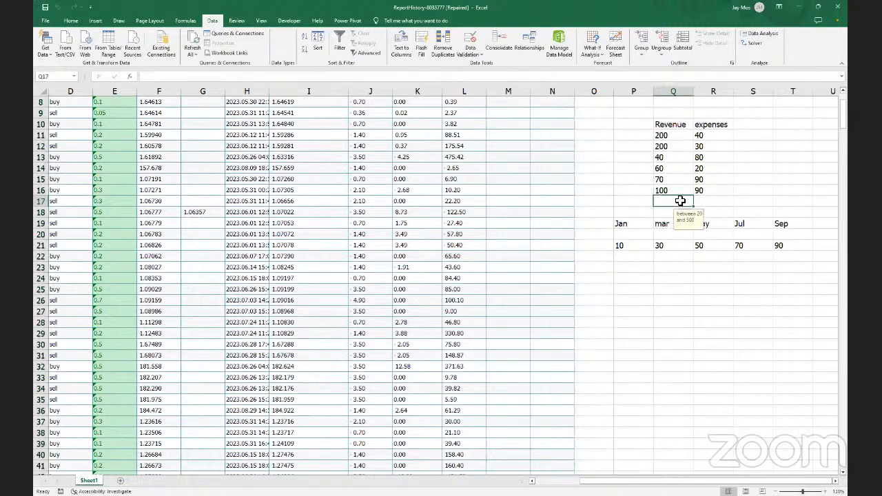
pyautogui.write('500')
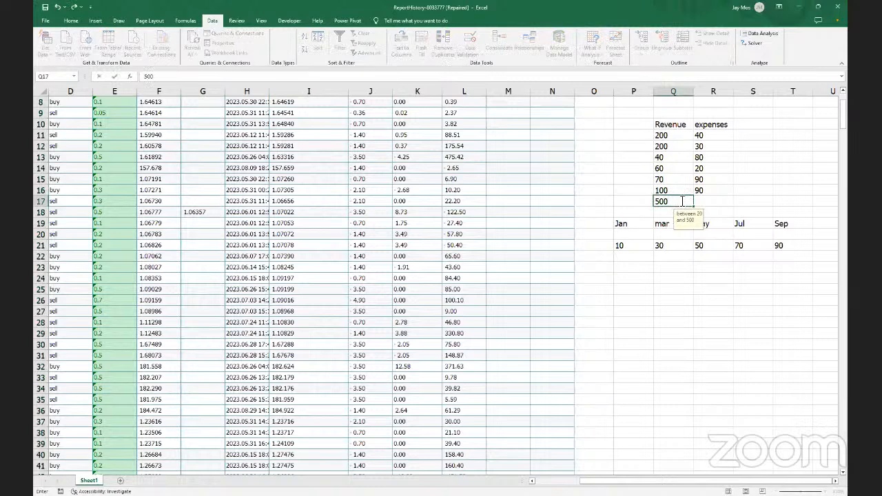
pyautogui.press('Return')
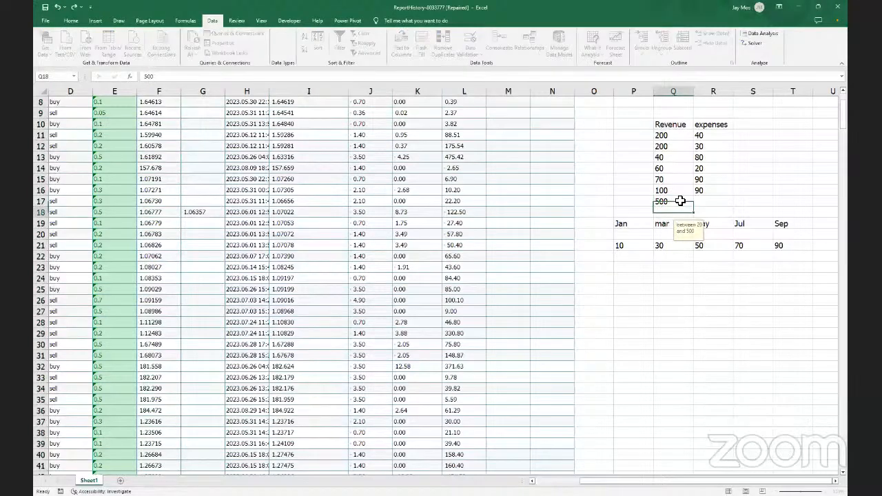
pyautogui.click(673, 126)
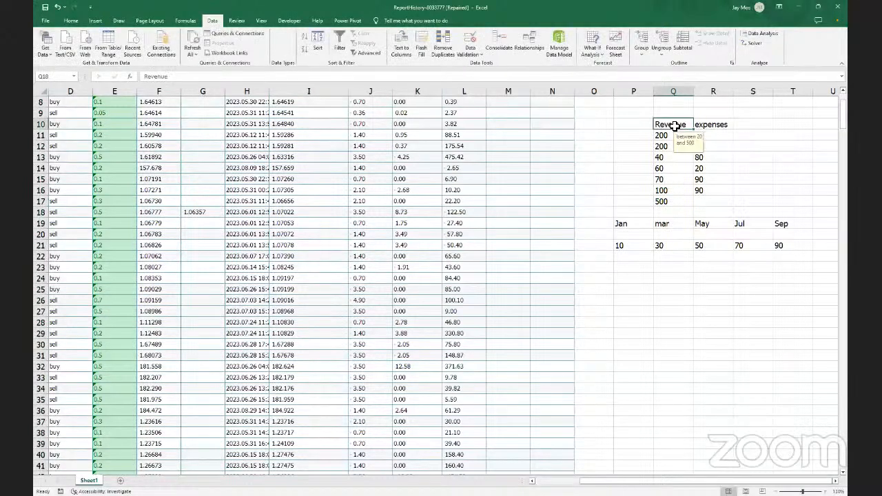
pyautogui.click(662, 145)
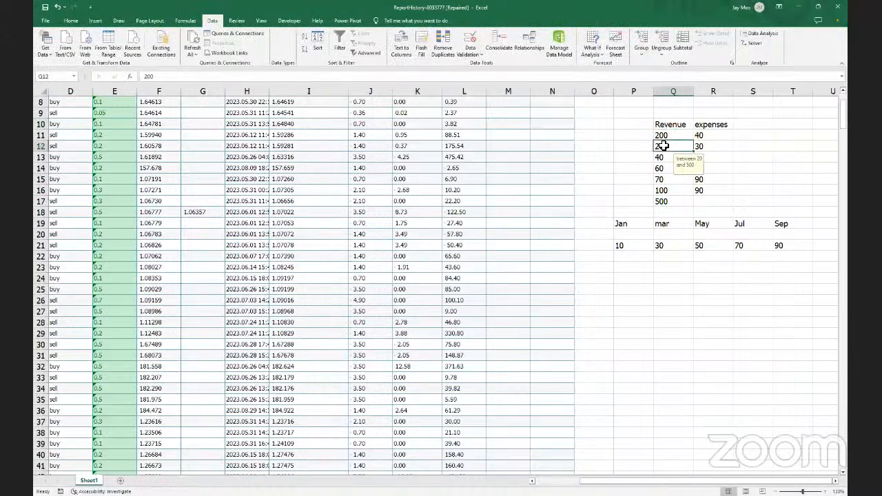
# Clear the contents of cells Q19, Q21 and Q17
pyautogui.click(668, 225)
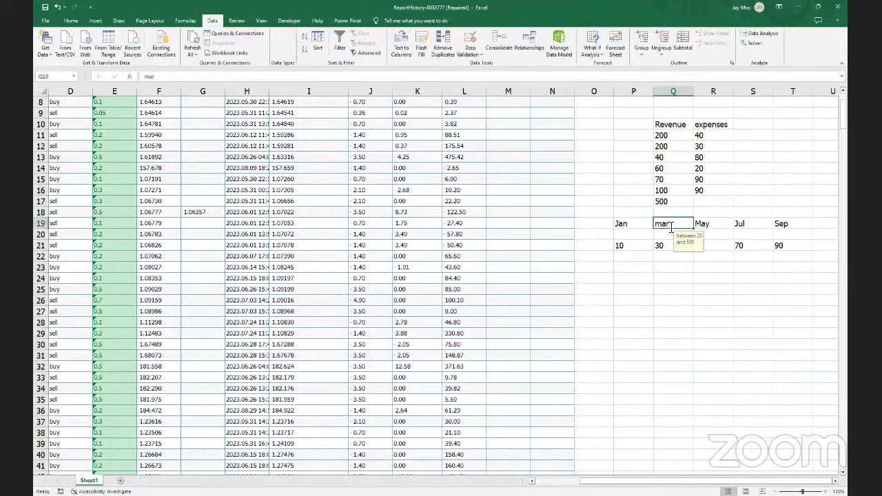
pyautogui.press('BackSpace')
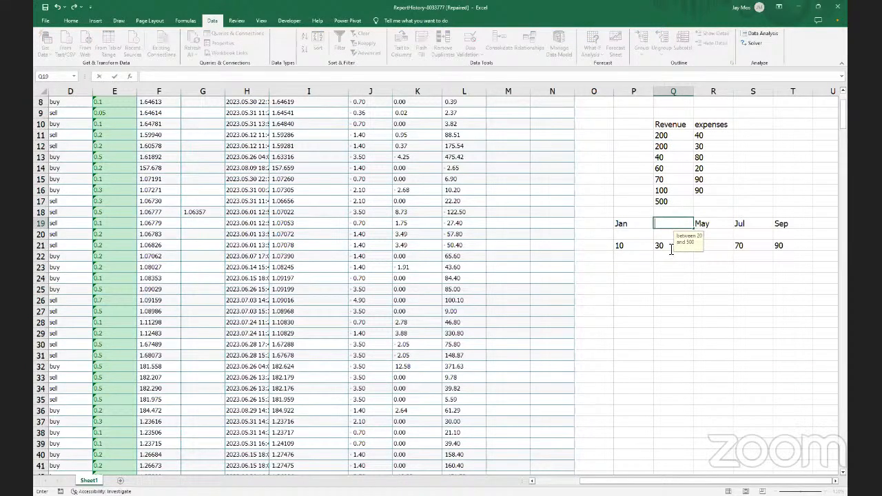
pyautogui.click(670, 246)
pyautogui.press('BackSpace')
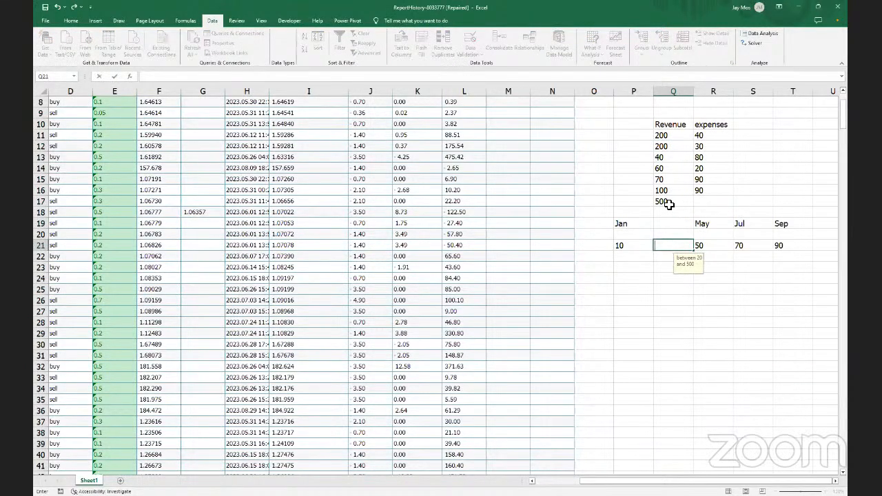
pyautogui.click(668, 204)
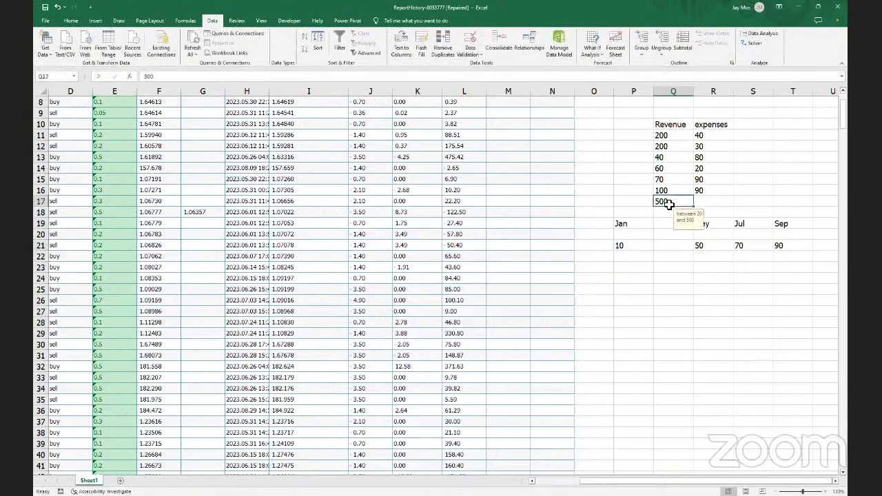
pyautogui.press('BackSpace')
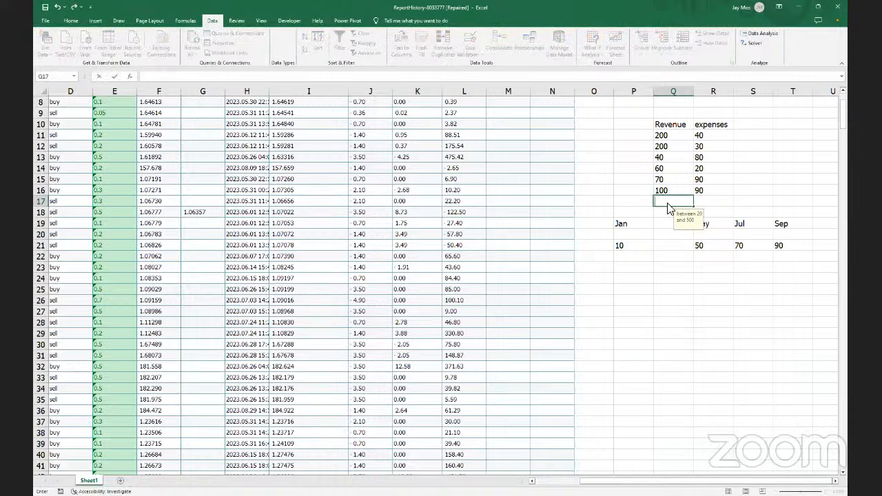
# Enter 700 and then 600 in Q17, retrying after each rejection, then enter 400
pyautogui.write('700')
pyautogui.press('Return')
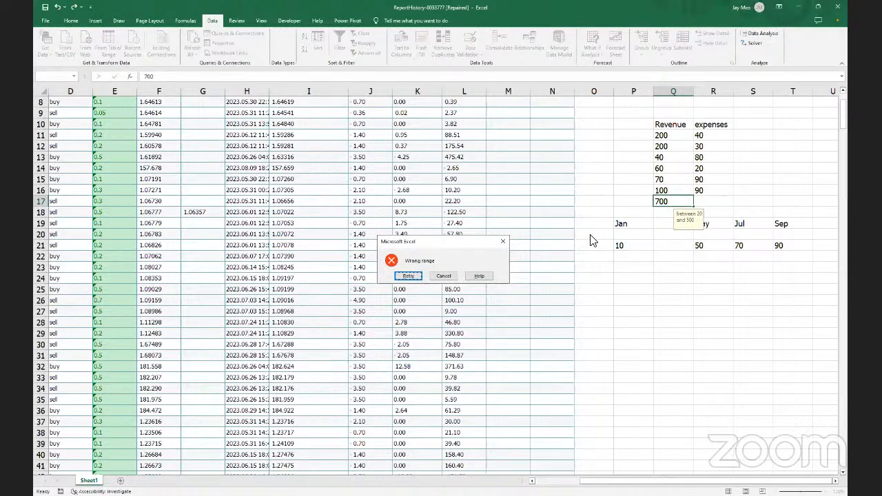
pyautogui.click(412, 275)
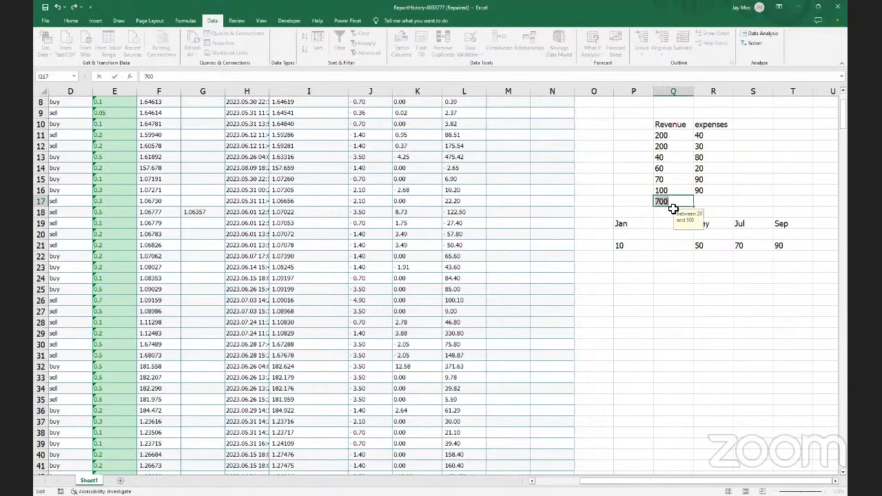
pyautogui.write('600')
pyautogui.press('Return')
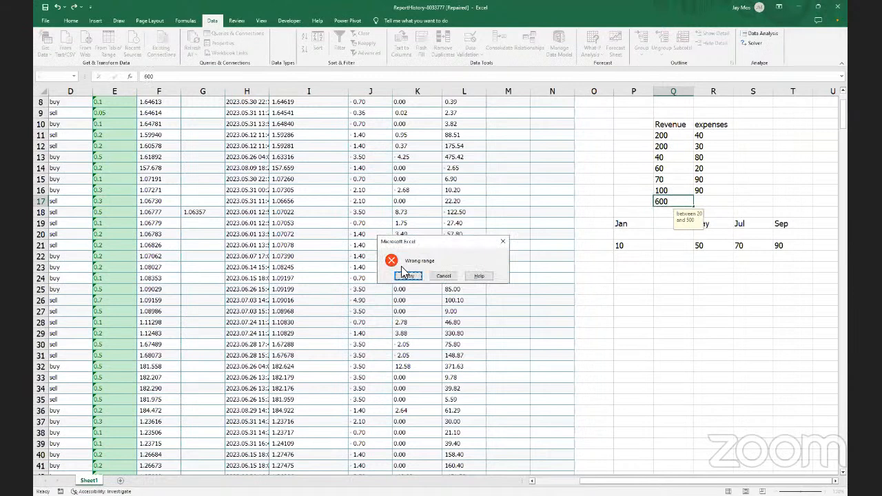
pyautogui.click(408, 276)
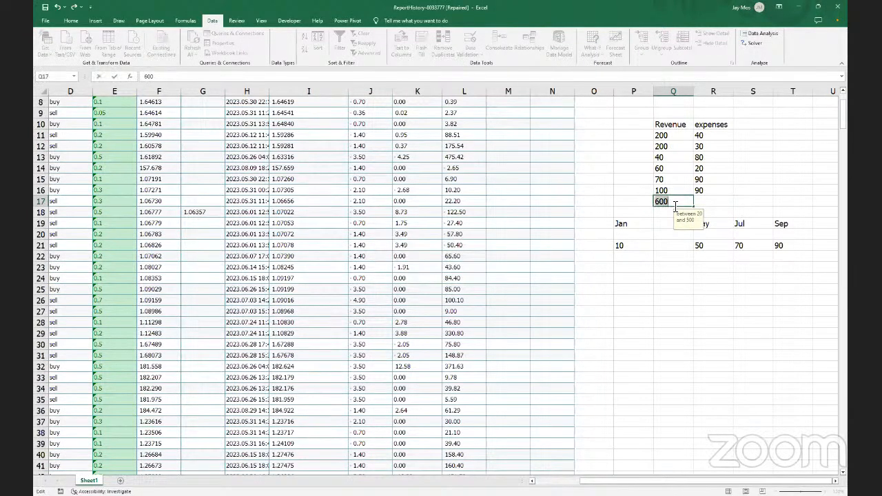
pyautogui.write('400')
pyautogui.press('Return')
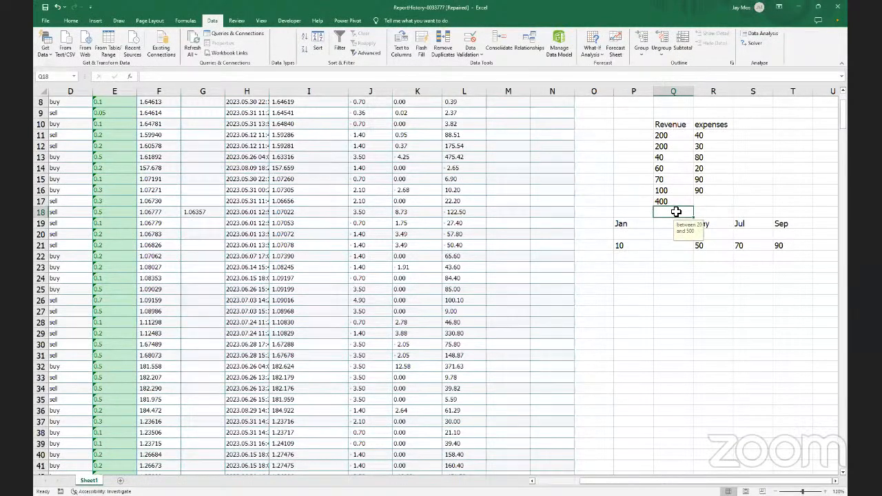
# Extend the month series from May in R19 across to September in V19
pyautogui.click(622, 224)
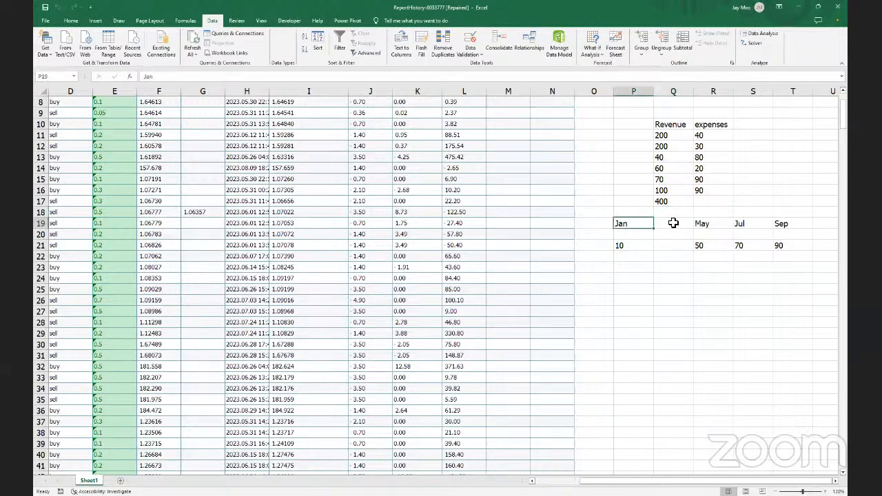
pyautogui.click(678, 224)
pyautogui.click(705, 224)
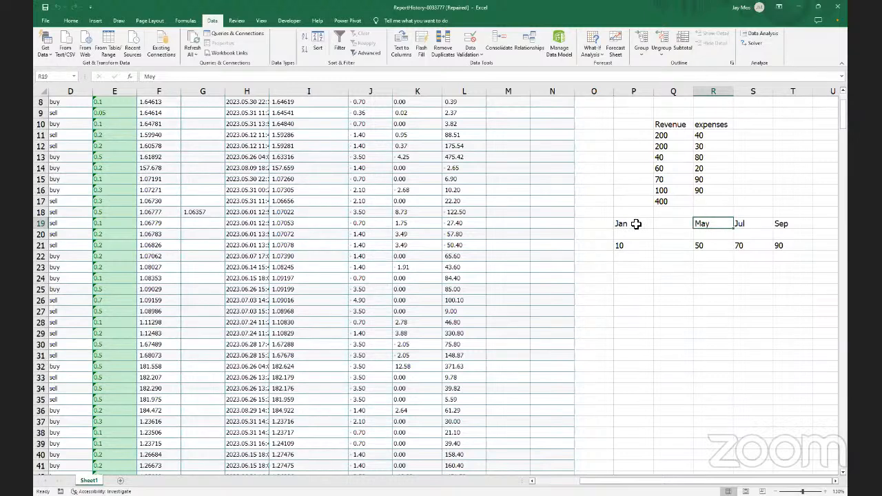
pyautogui.click(679, 223)
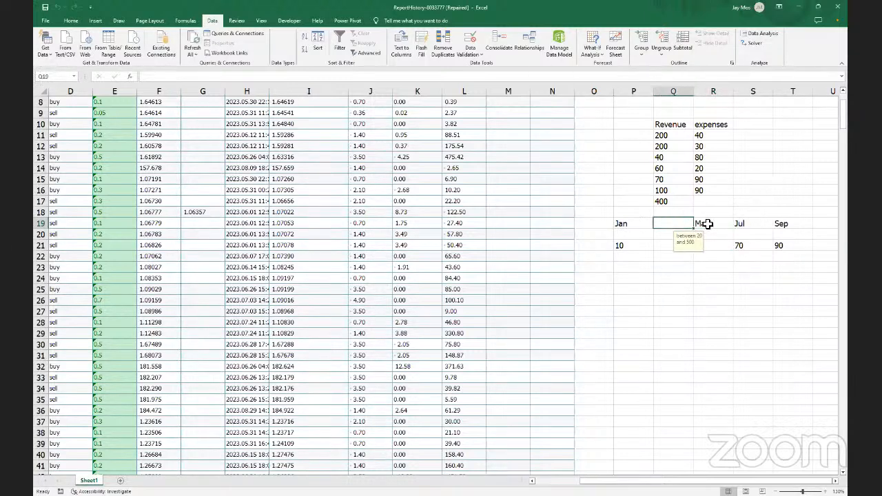
pyautogui.click(707, 223)
pyautogui.moveTo(733, 230); pyautogui.dragTo(779, 225)
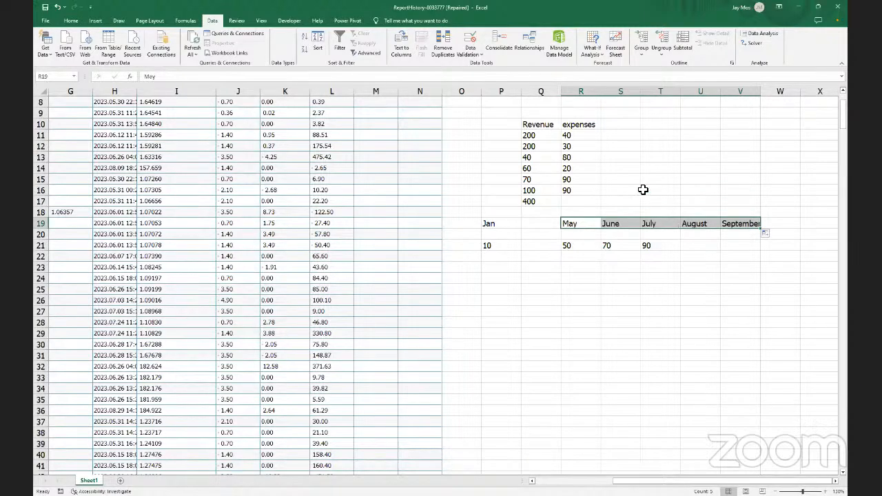
pyautogui.click(623, 128)
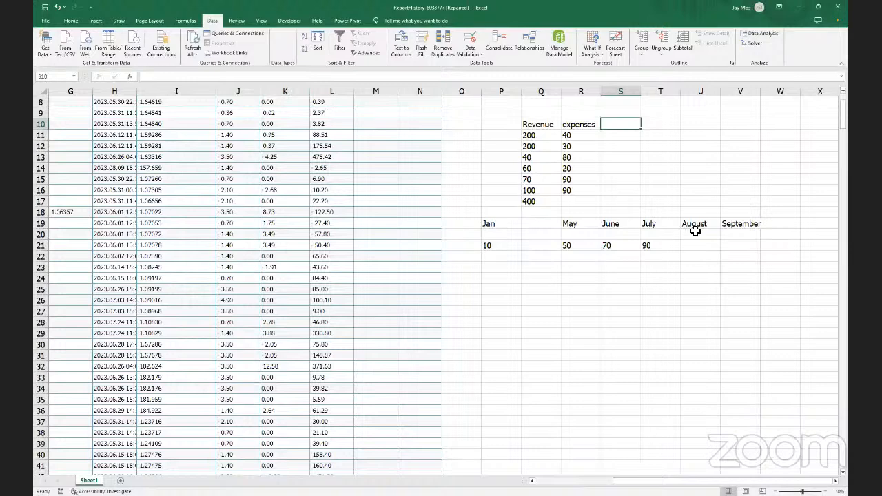
# Delete the June label from cell S19, leaving it empty
pyautogui.click(618, 229)
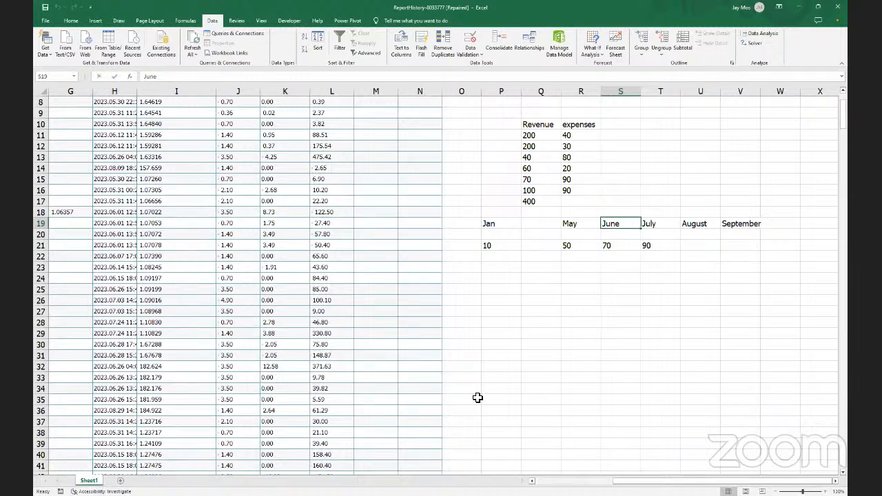
pyautogui.press('BackSpace')
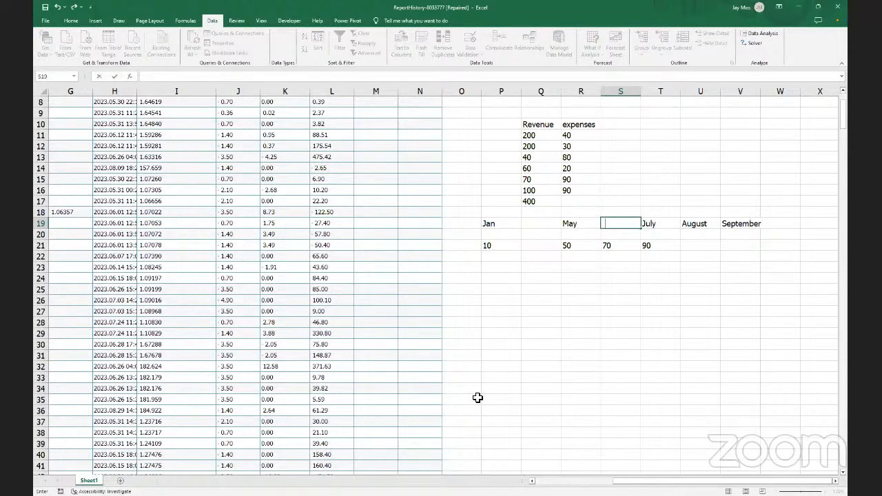
pyautogui.scroll(3, 290, 267)
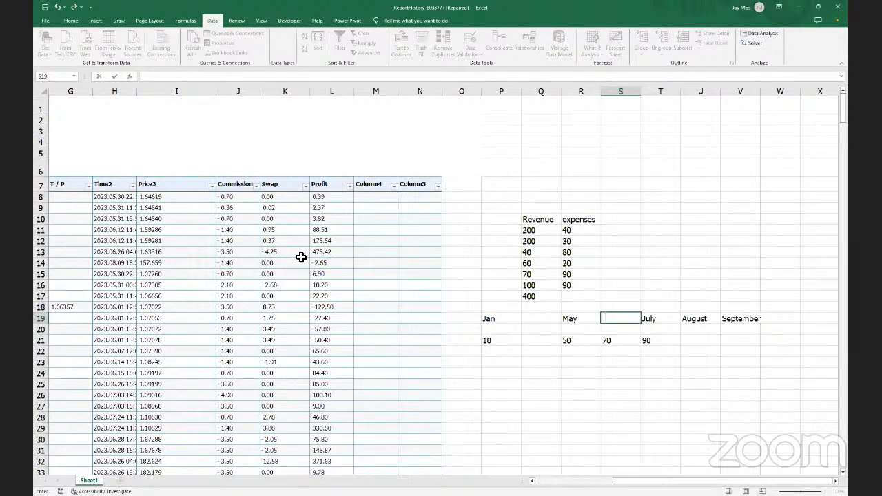
pyautogui.click(301, 257)
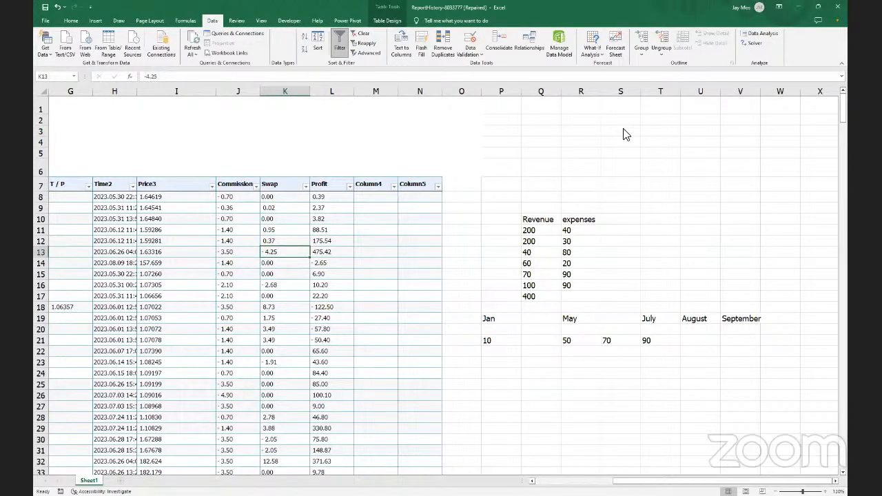
# Scroll down the sheet and launch Data Analysis to list Histogram, Regression and other tools
pyautogui.scroll(-3, 200, 264)
pyautogui.scroll(-2, 200, 264)
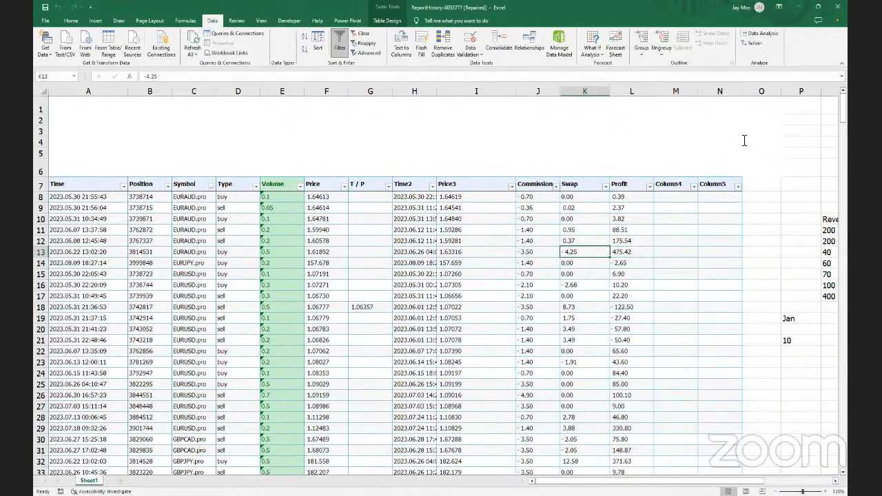
pyautogui.click(753, 35)
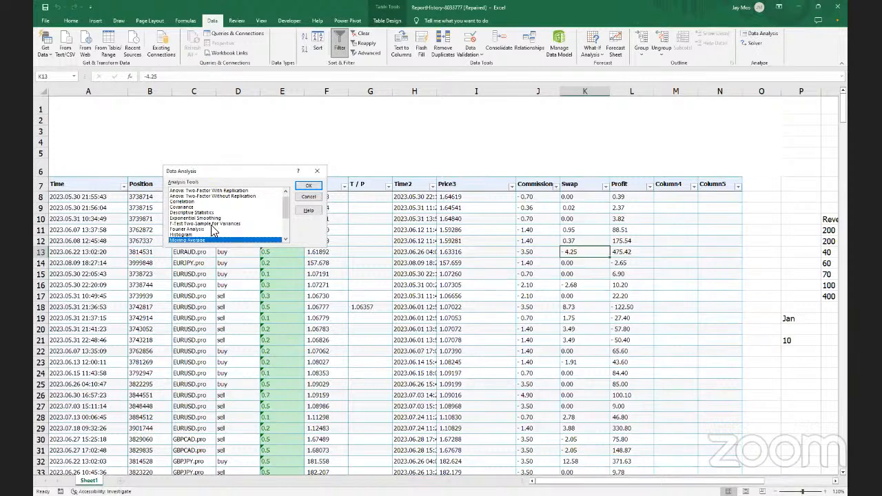
pyautogui.scroll(-2, 211, 224)
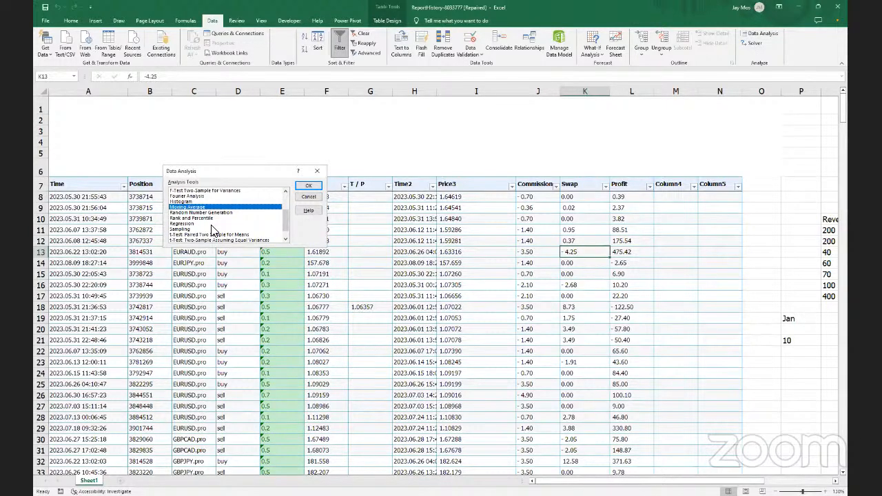
# Browse the Data Analysis tool list and highlight Moving Average
pyautogui.scroll(-1, 213, 230)
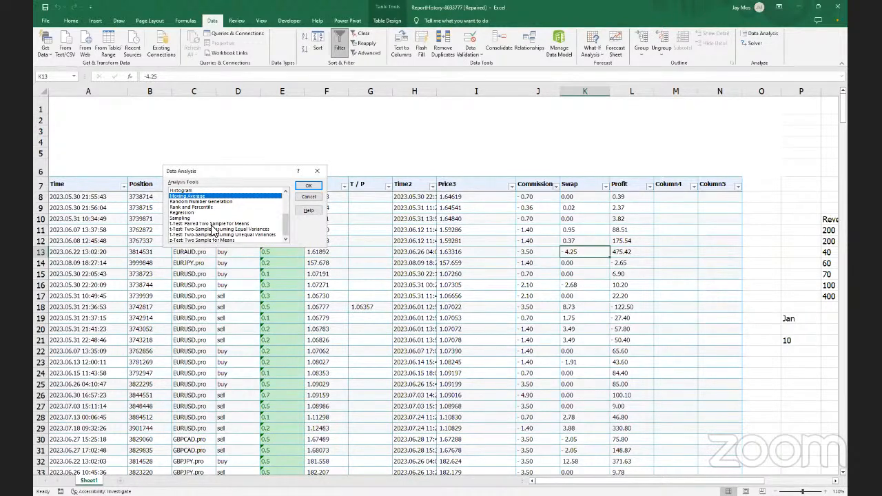
pyautogui.scroll(2, 214, 229)
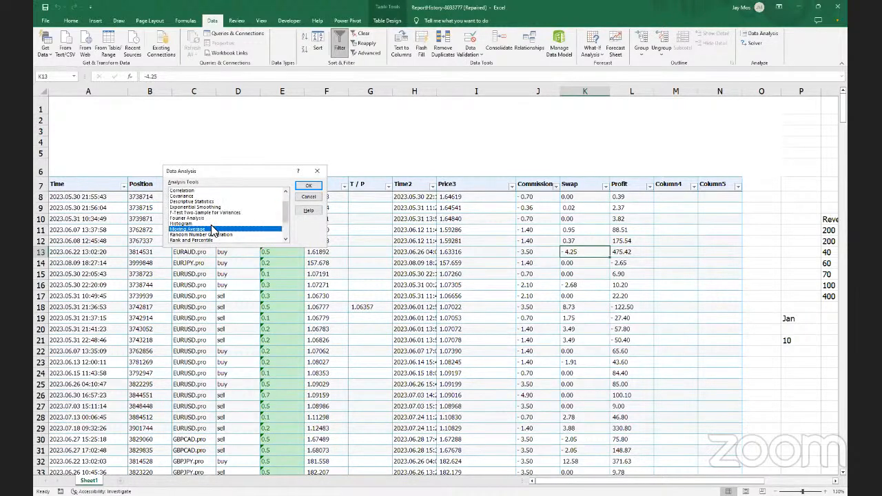
pyautogui.scroll(-1, 213, 231)
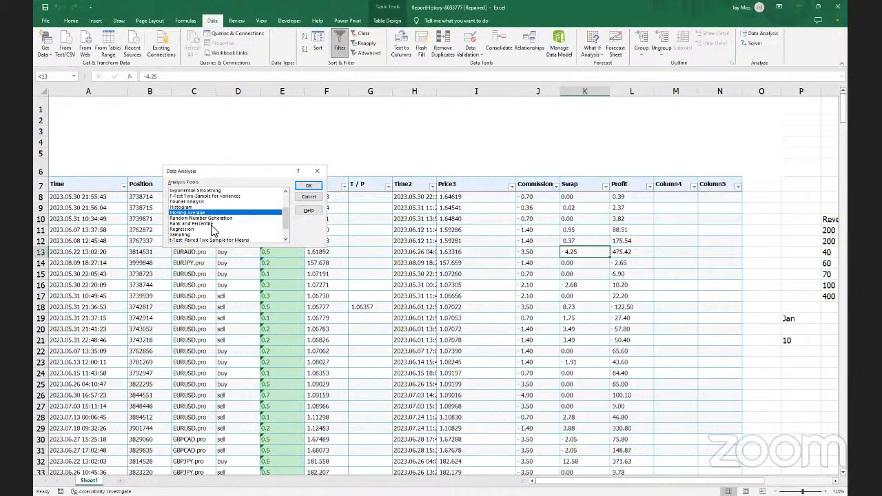
pyautogui.scroll(-1, 213, 229)
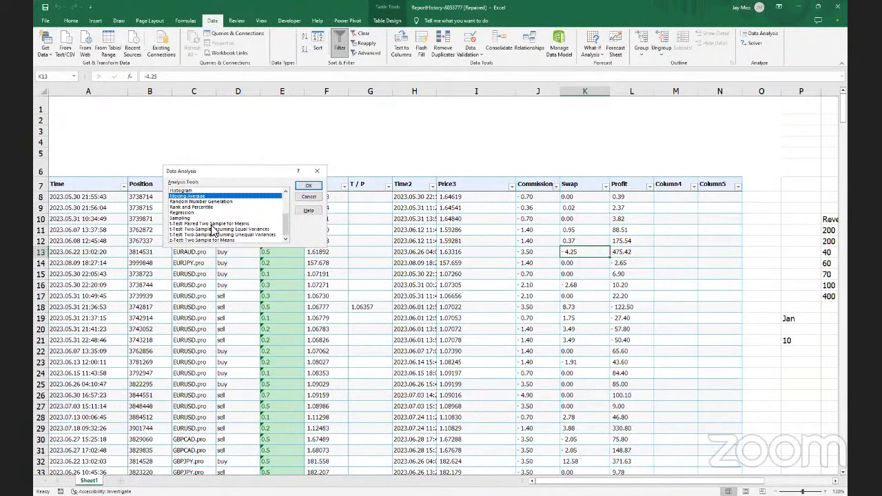
pyautogui.scroll(1, 213, 229)
pyautogui.scroll(-1, 213, 230)
pyautogui.scroll(3, 214, 230)
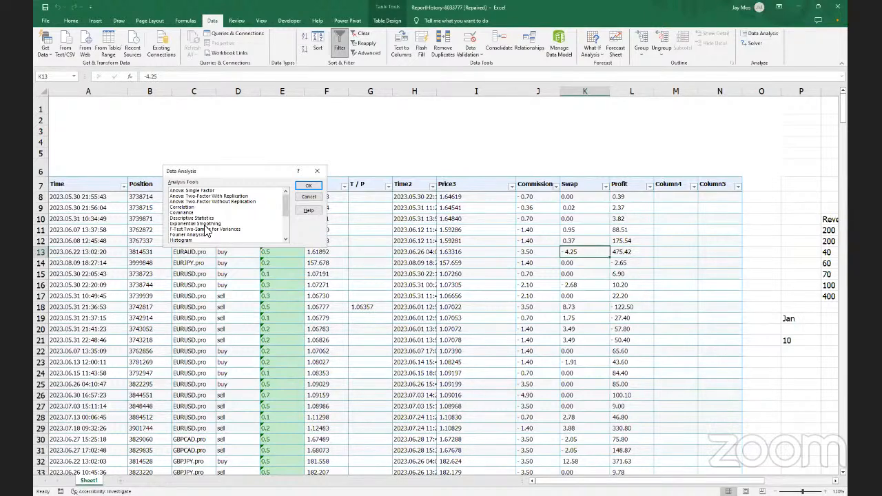
pyautogui.scroll(-1, 205, 230)
pyautogui.click(206, 229)
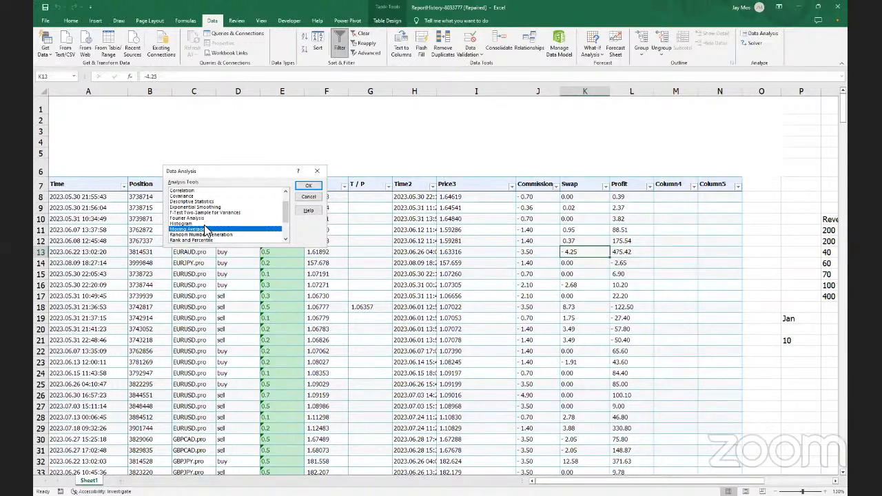
# Choose Descriptive Statistics from the analysis tools and confirm it to open its settings
pyautogui.scroll(-2, 205, 230)
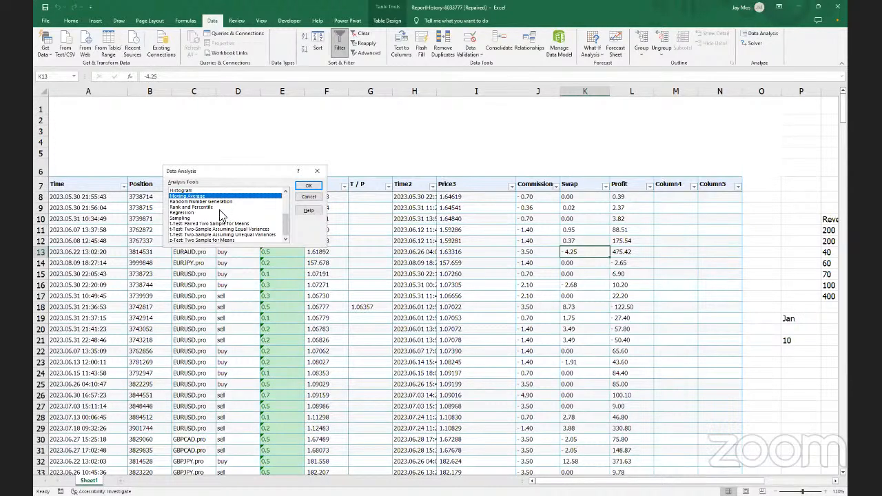
pyautogui.scroll(3, 221, 207)
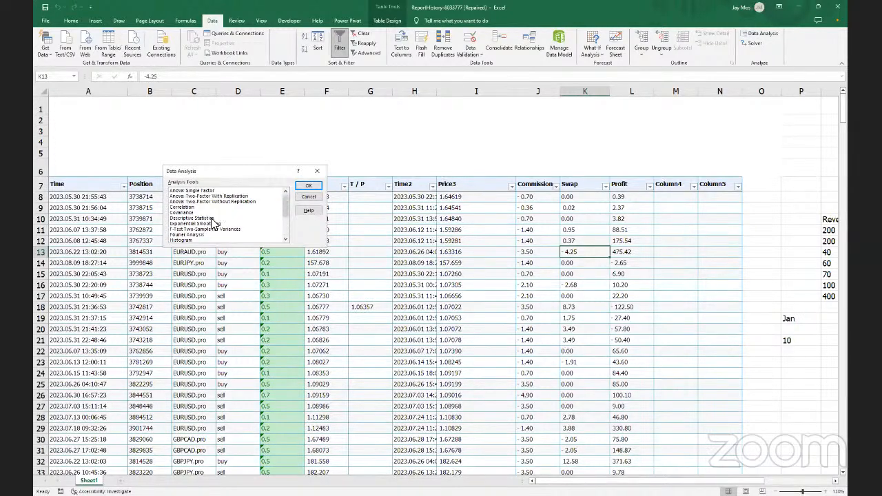
pyautogui.click(215, 217)
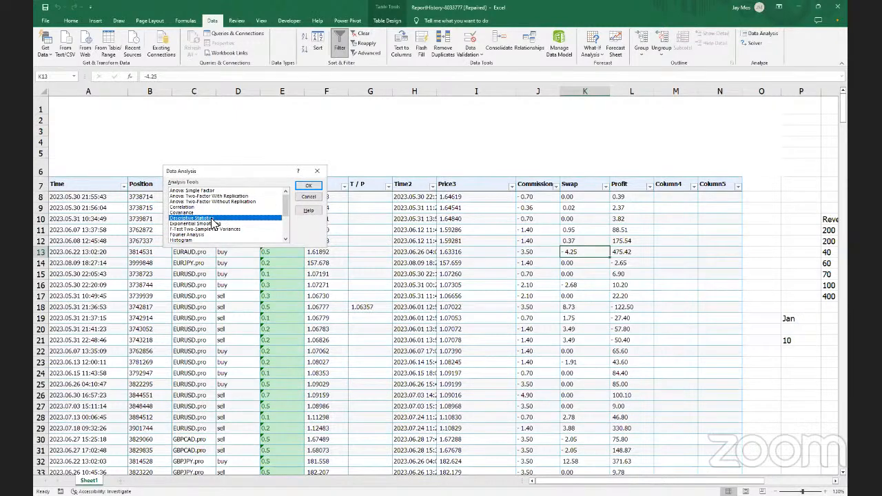
pyautogui.click(307, 186)
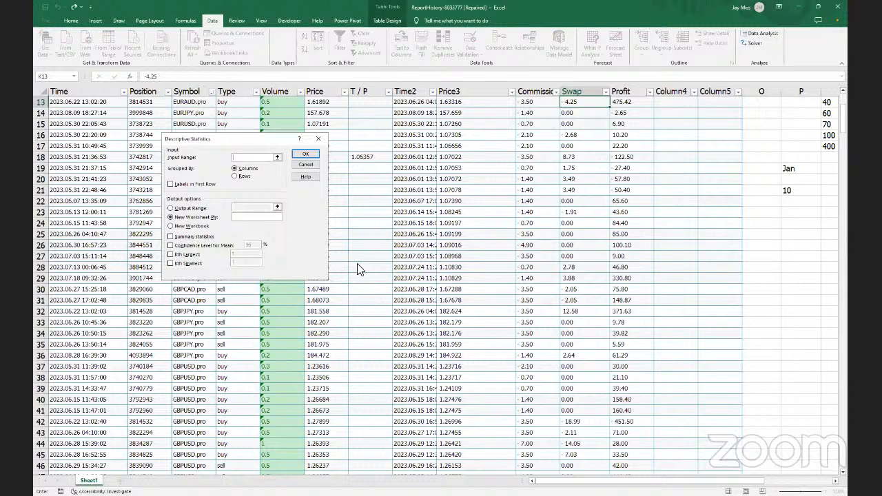
# Set the Descriptive Statistics input range to the trade table, starting at the Time header A7
pyautogui.click(277, 159)
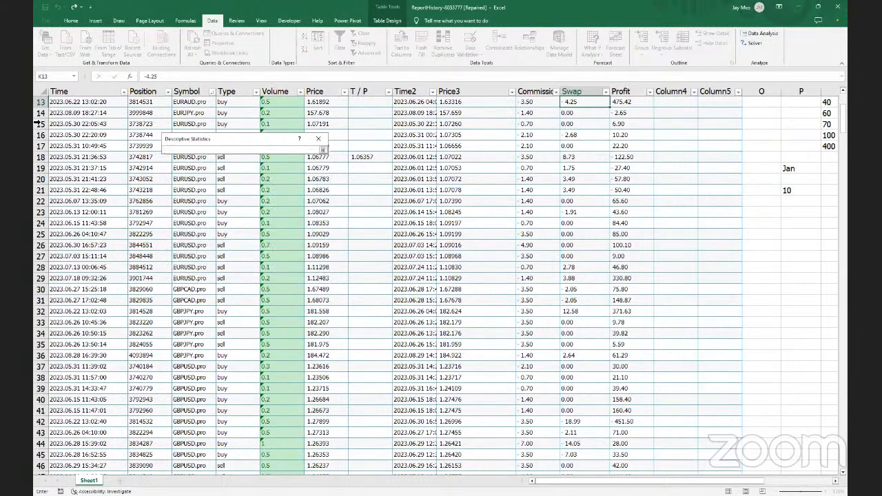
pyautogui.scroll(4, 97, 123)
pyautogui.scroll(-2, 97, 123)
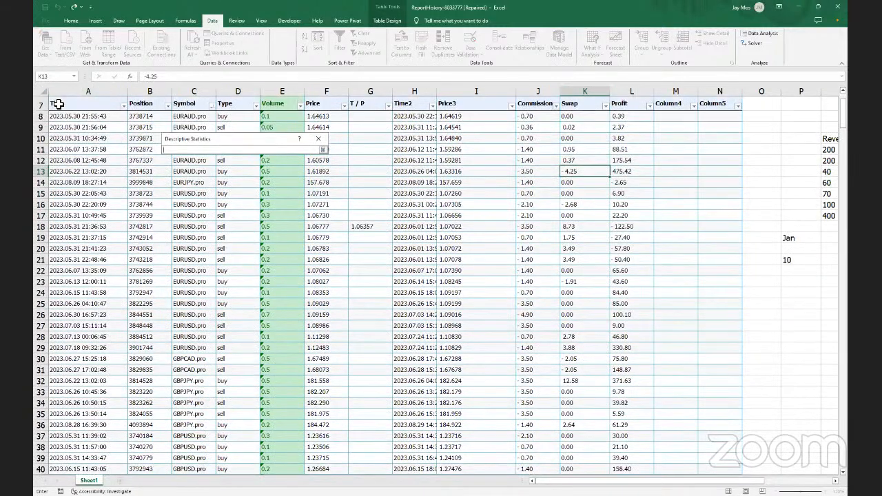
pyautogui.click(59, 103)
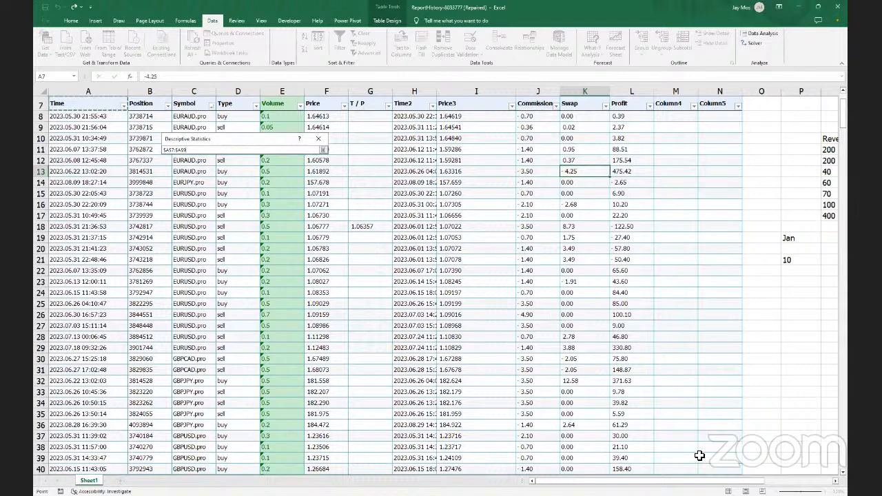
pyautogui.moveTo(792, 469); pyautogui.dragTo(709, 456)
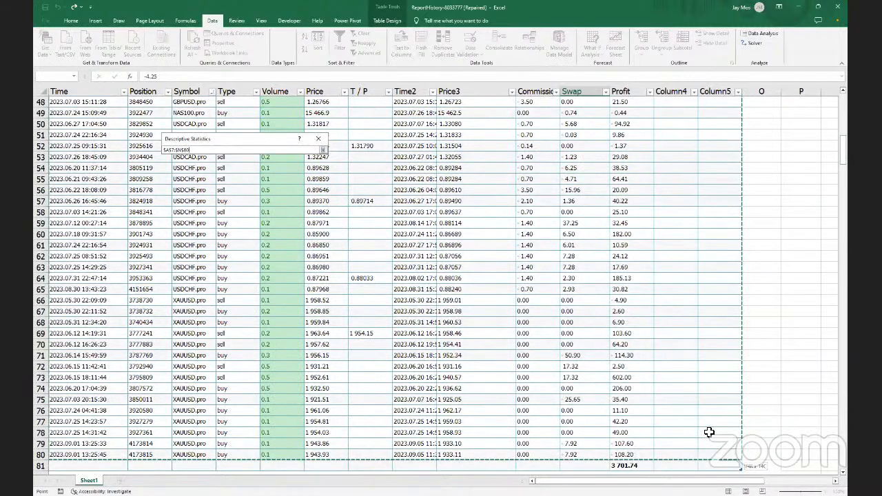
pyautogui.scroll(-1, 348, 158)
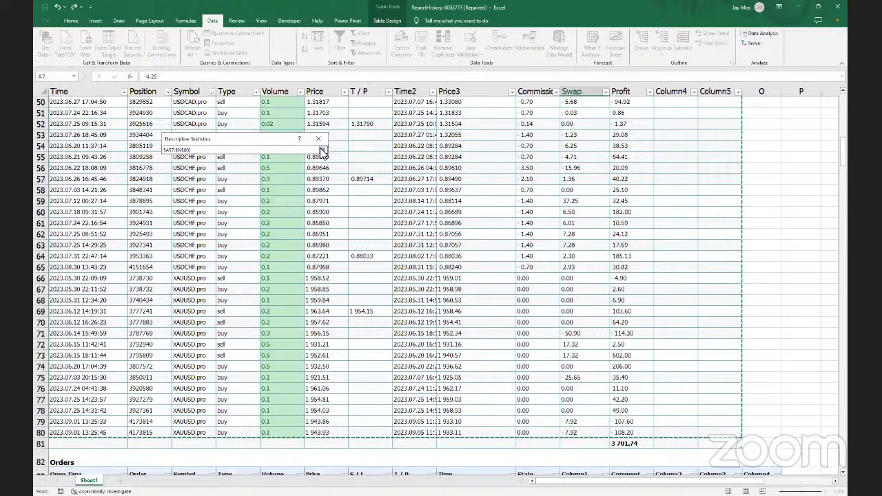
# Enable Labels in first row, Summary statistics and Confidence Level for Mean, then run the analysis
pyautogui.click(321, 151)
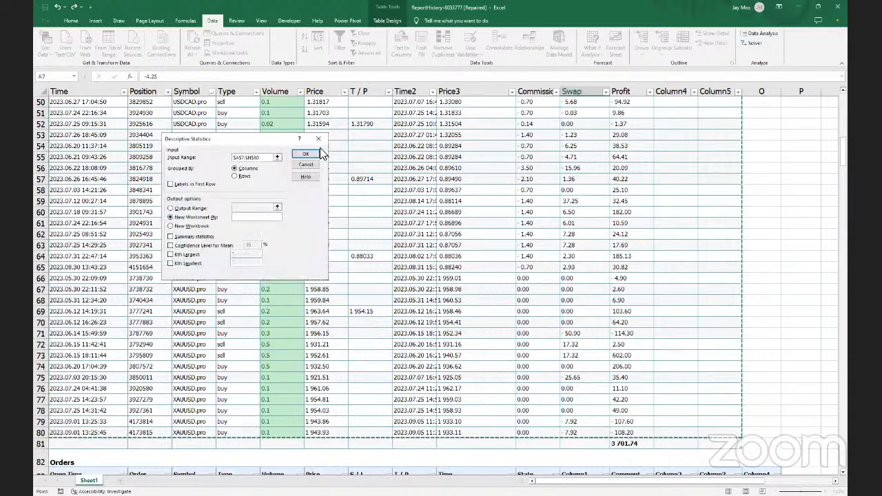
pyautogui.click(170, 186)
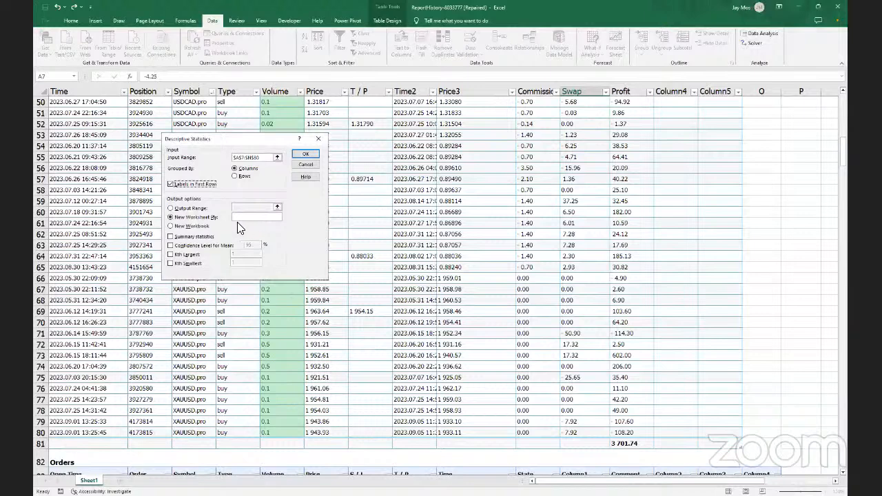
pyautogui.click(170, 237)
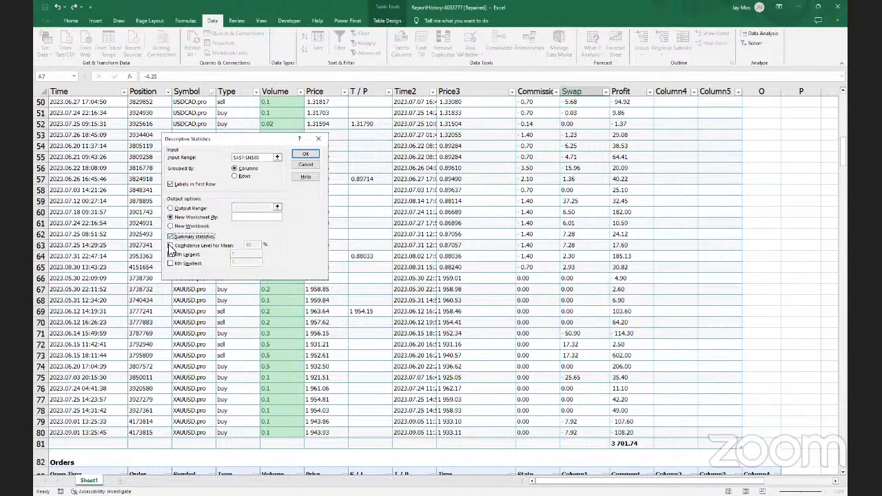
pyautogui.click(171, 246)
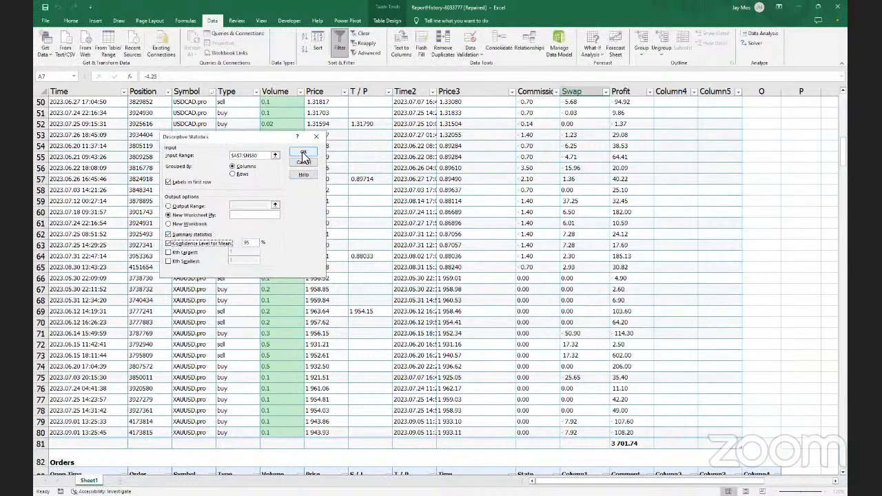
pyautogui.click(305, 156)
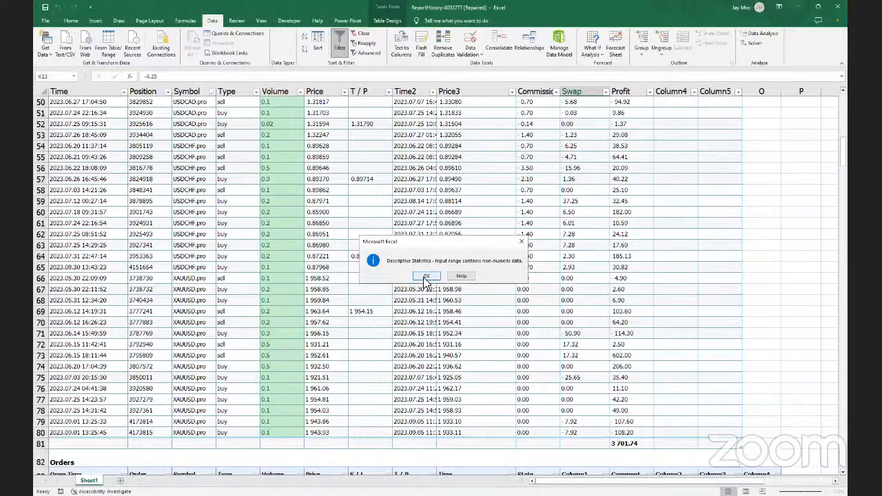
# Dismiss the non-numeric data error, erase the input range, and cancel Descriptive Statistics
pyautogui.click(426, 276)
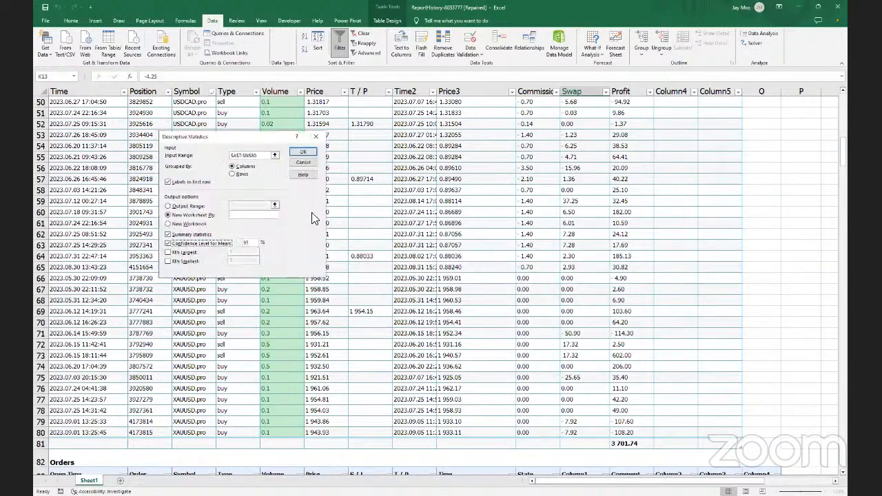
pyautogui.click(274, 157)
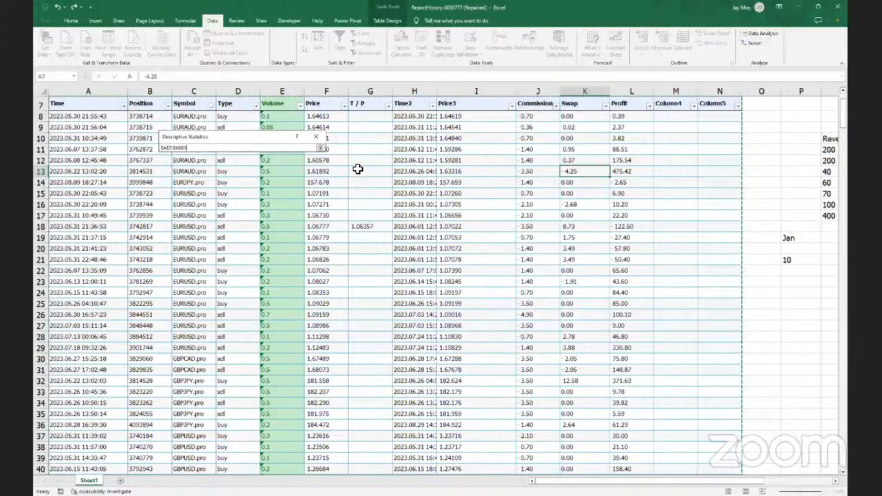
pyautogui.click(320, 147)
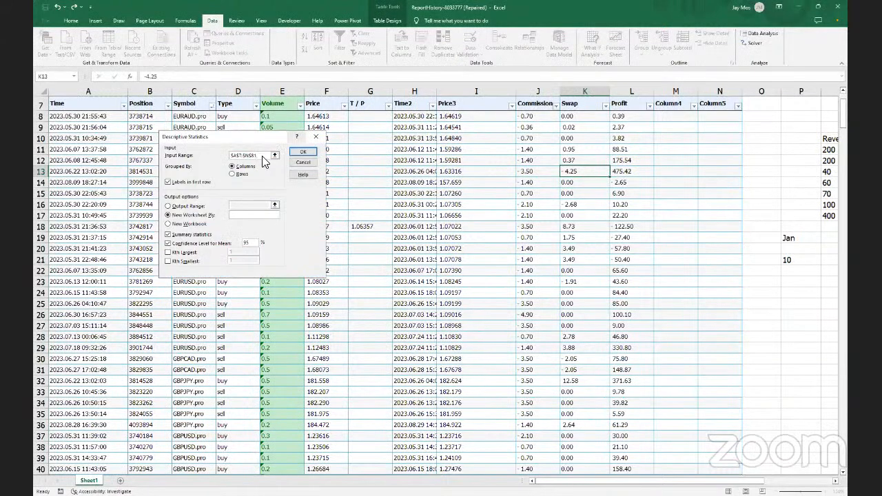
pyautogui.click(272, 155)
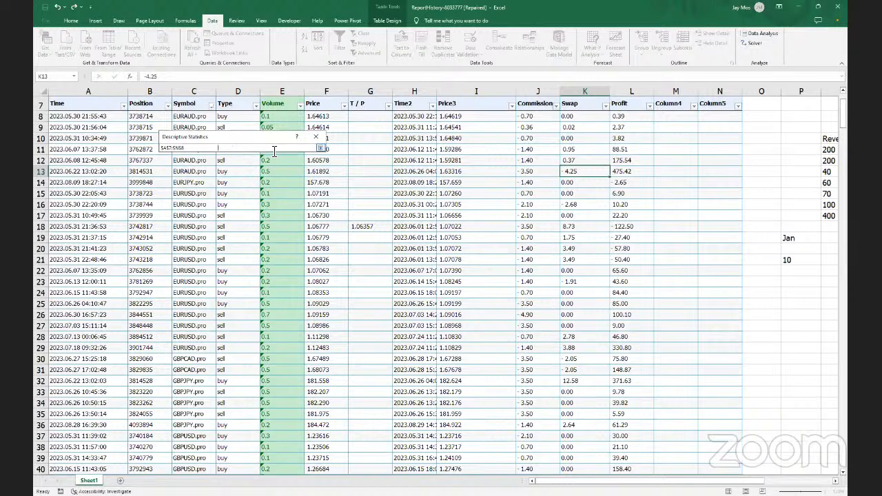
pyautogui.press('BackSpace')
pyautogui.press('BackSpace')
pyautogui.press('BackSpace')
pyautogui.press('BackSpace')
pyautogui.press('BackSpace')
pyautogui.press('BackSpace')
pyautogui.press('BackSpace')
pyautogui.press('BackSpace')
pyautogui.press('BackSpace')
pyautogui.click(319, 149)
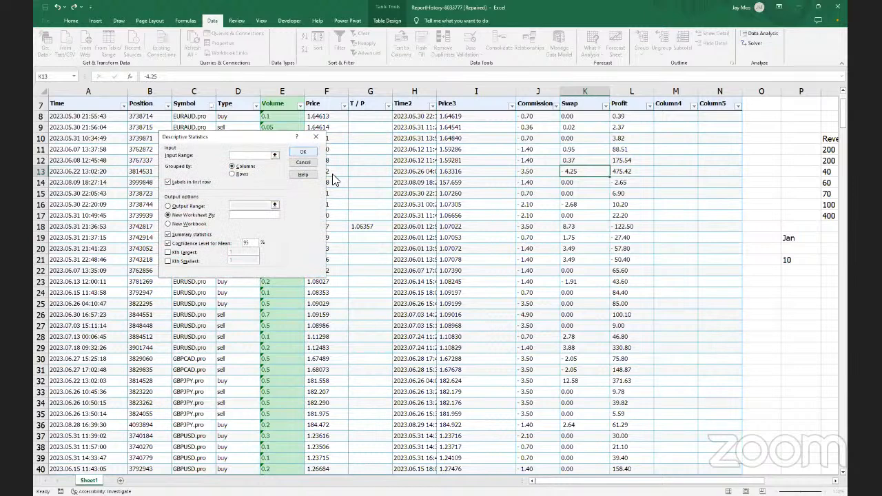
pyautogui.click(316, 139)
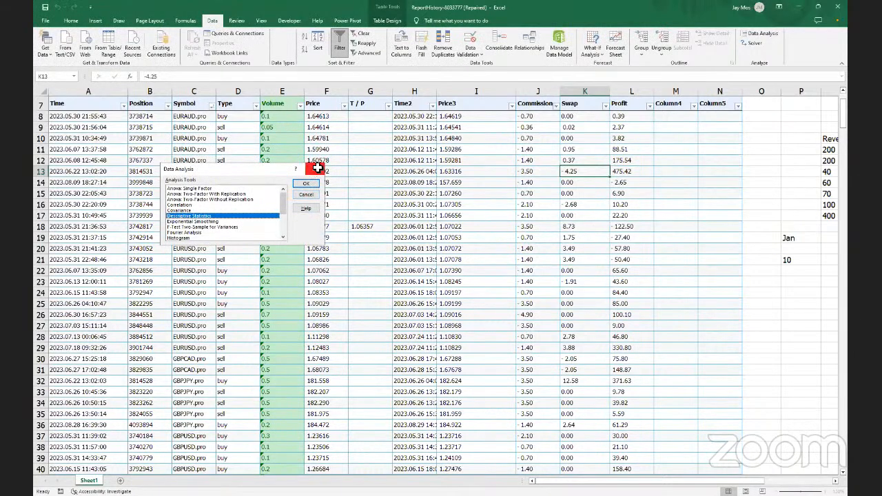
# Close the Data Analysis list and select the Positions named range from the Name Box
pyautogui.click(317, 168)
pyautogui.scroll(-2, 616, 315)
pyautogui.scroll(2, 802, 445)
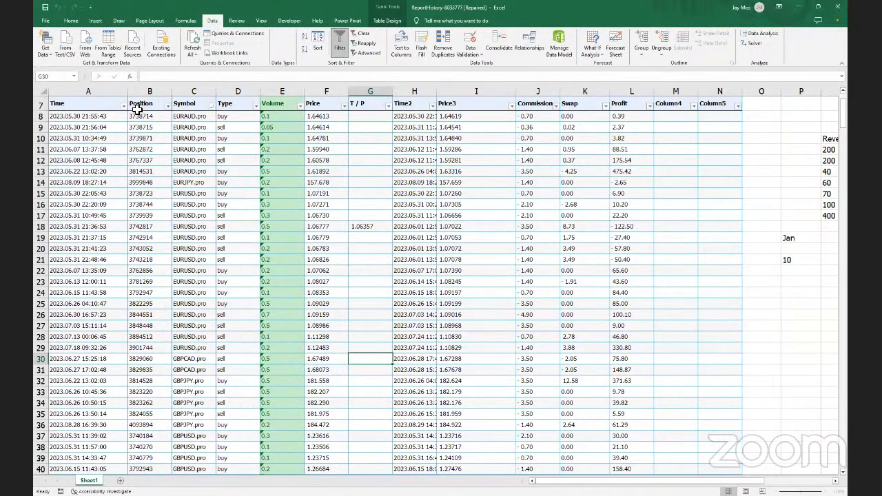
pyautogui.click(71, 77)
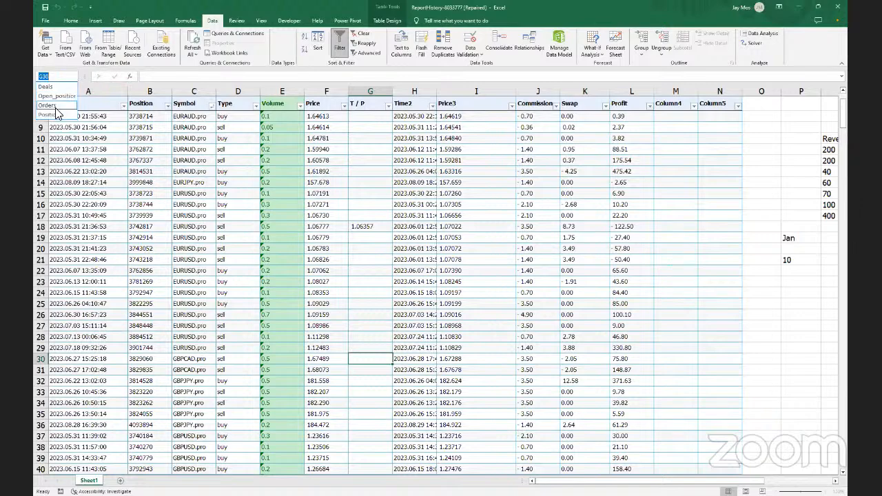
pyautogui.click(57, 117)
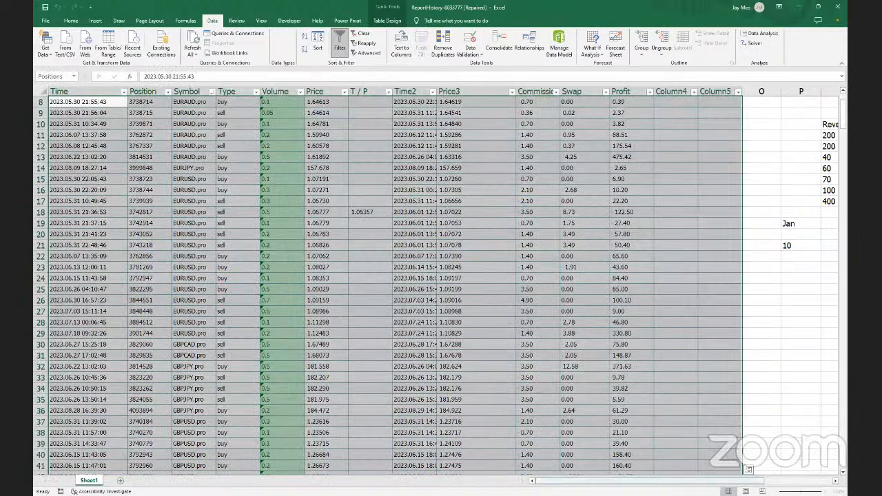
# Select the Revenue and expenses values in Q10:R17
pyautogui.hscroll(5, 609, 125)
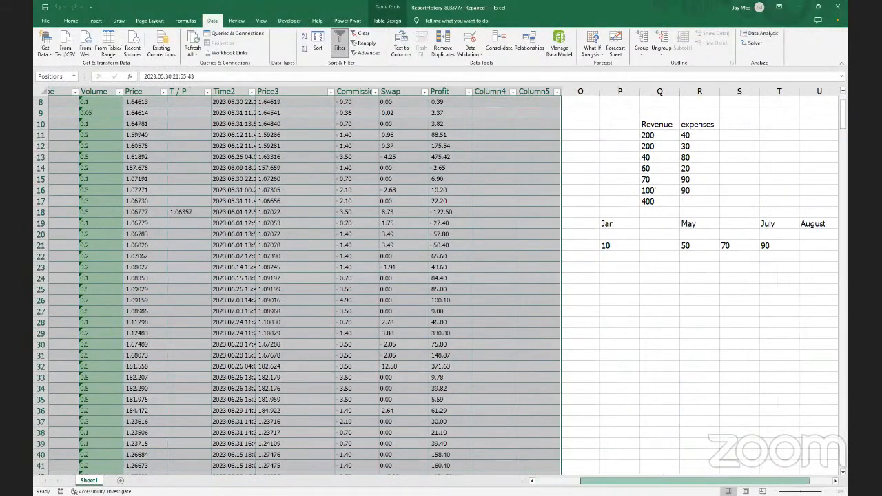
pyautogui.hscroll(1, 608, 125)
pyautogui.moveTo(590, 113); pyautogui.dragTo(825, 267)
pyautogui.press('BackSpace')
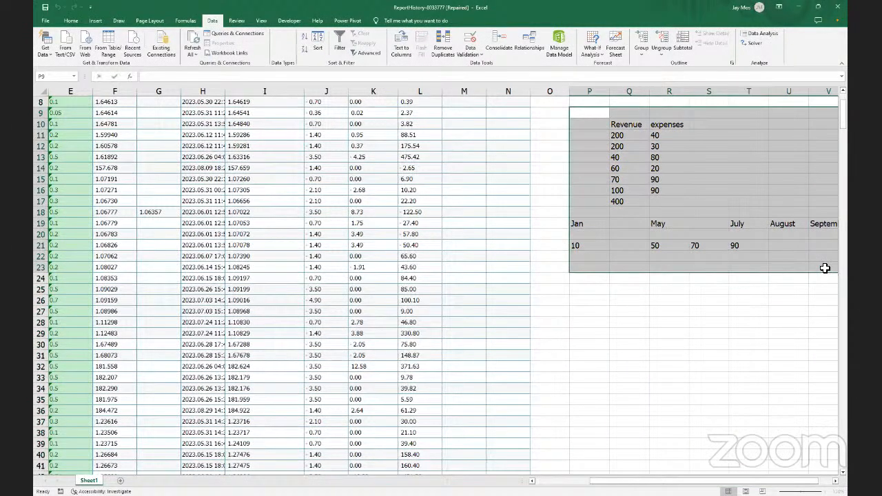
pyautogui.click(679, 278)
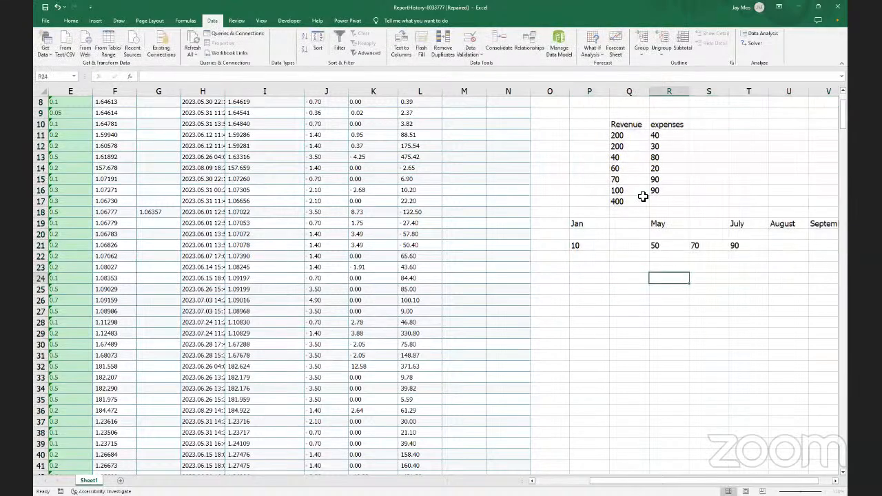
pyautogui.moveTo(610, 124); pyautogui.dragTo(687, 199)
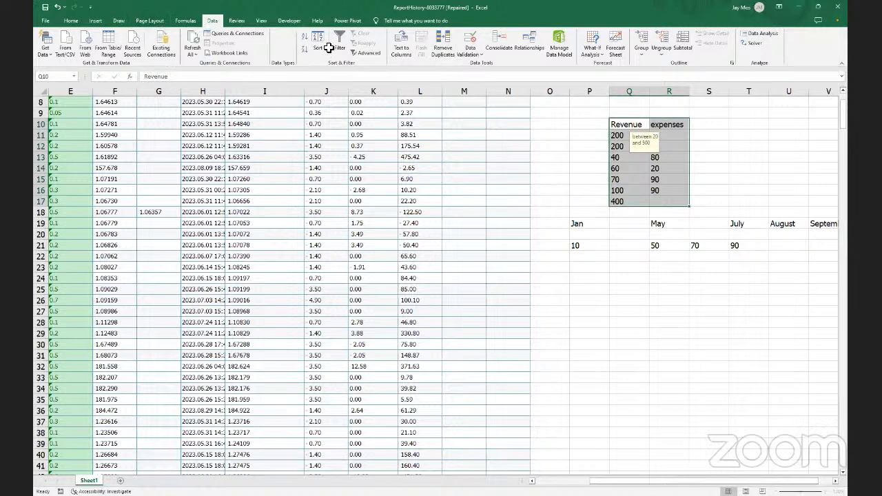
# Run Descriptive Statistics on $Q$10:$R$17 with Labels in first row, producing Sheet2
pyautogui.click(760, 34)
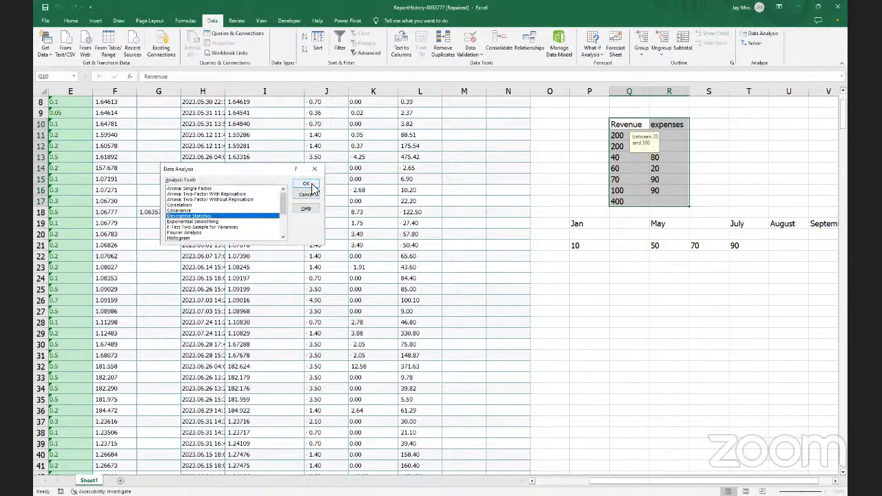
pyautogui.click(311, 184)
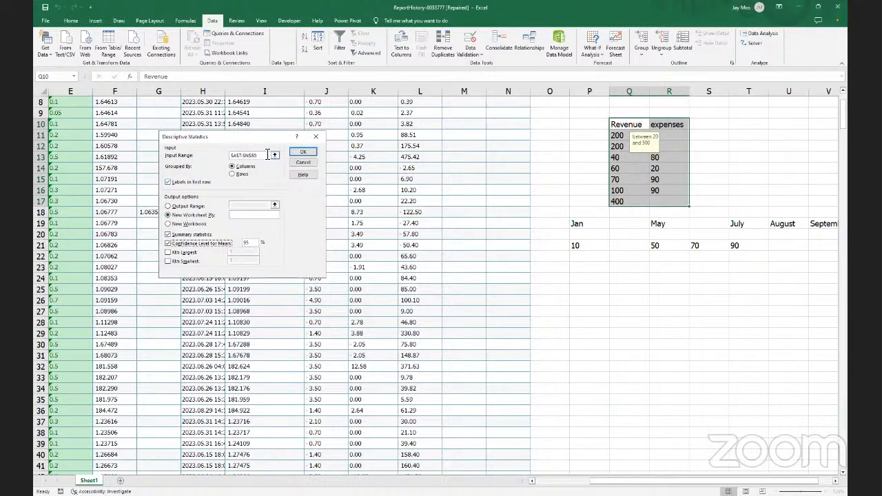
pyautogui.click(274, 156)
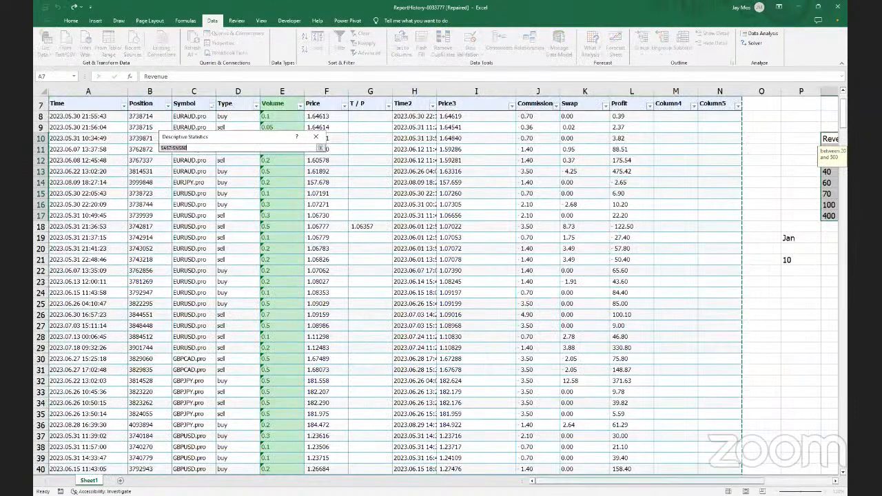
pyautogui.hscroll(5, 564, 206)
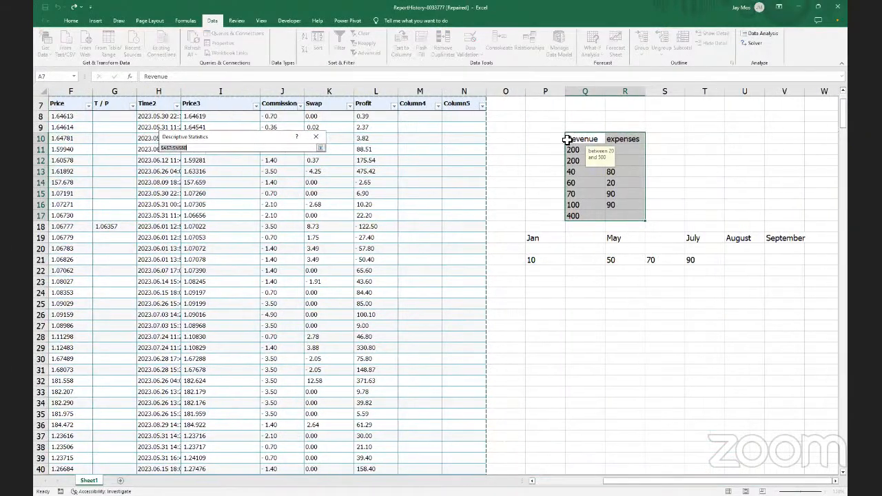
pyautogui.click(565, 139)
pyautogui.moveTo(565, 139); pyautogui.dragTo(633, 220)
pyautogui.click(321, 148)
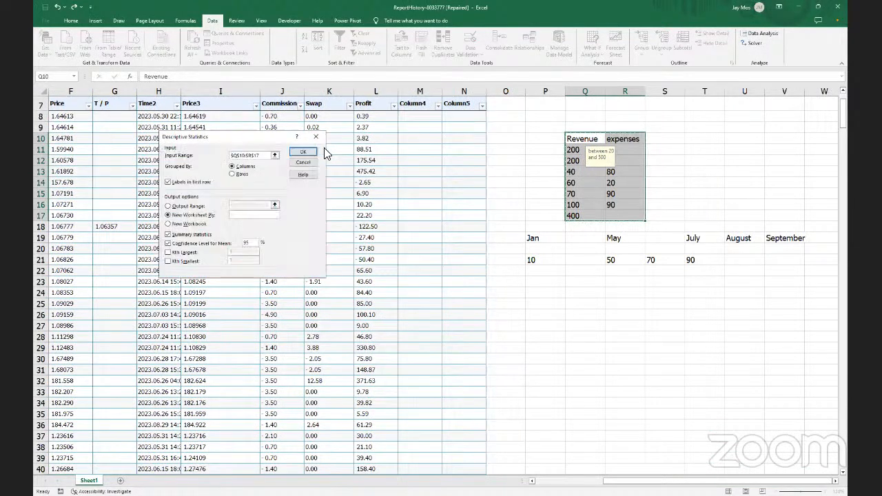
pyautogui.click(169, 183)
pyautogui.click(168, 182)
pyautogui.click(303, 152)
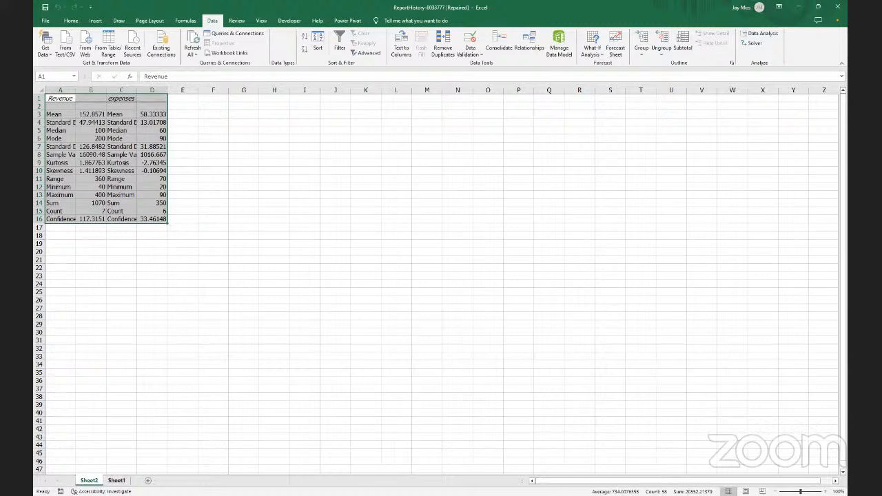
# Return to Sheet1 and scroll back left to the trade table
pyautogui.click(116, 480)
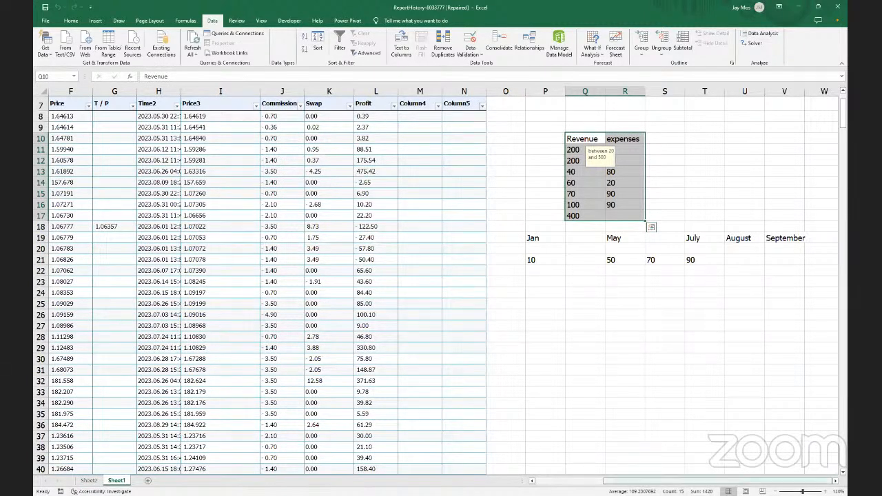
pyautogui.hscroll(-1, 442, 285)
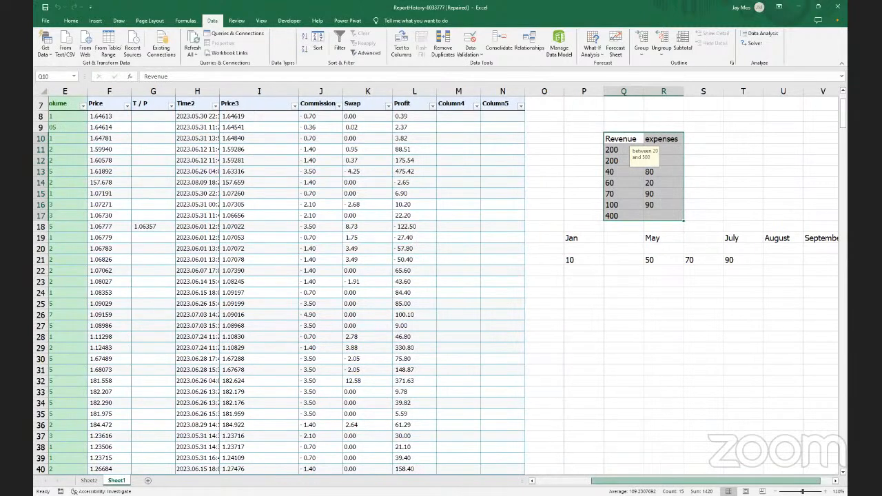
pyautogui.hscroll(-2, 400, 390)
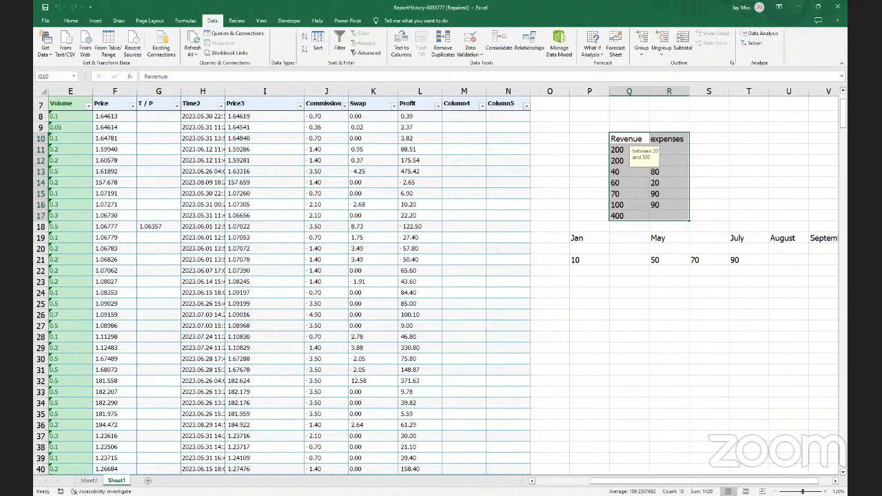
pyautogui.hscroll(-2, 441, 282)
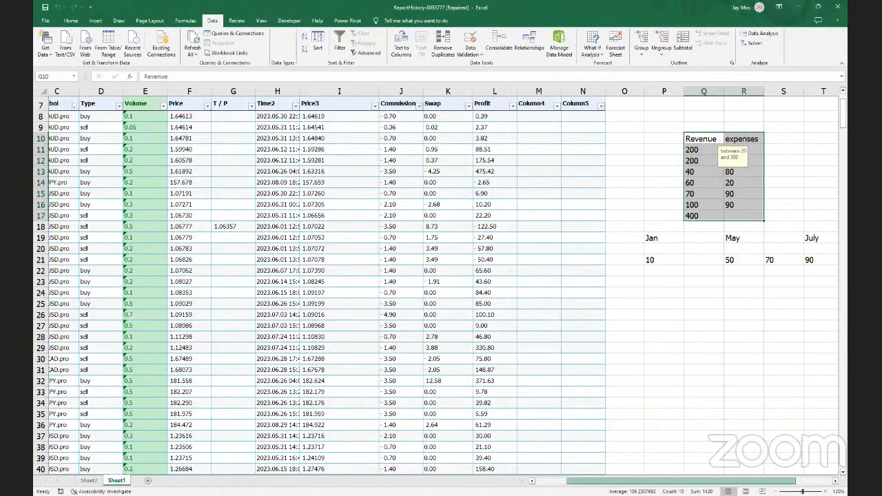
pyautogui.hscroll(-1, 440, 283)
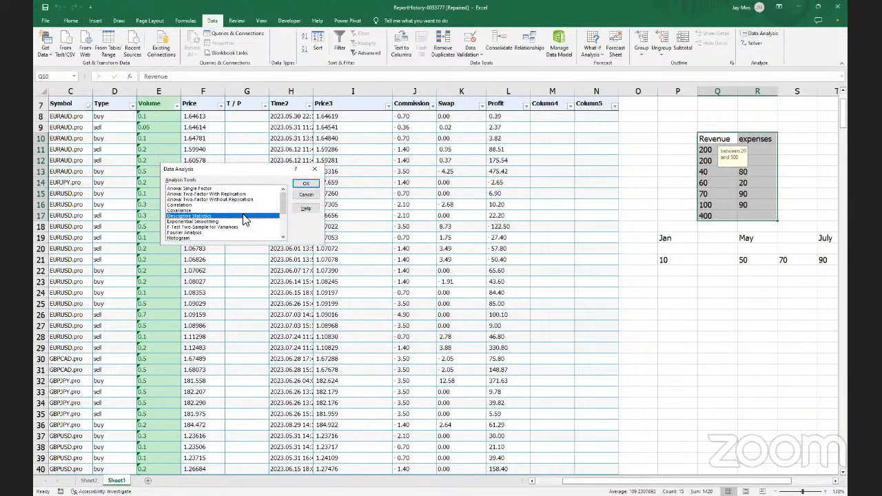
# Run Descriptive Statistics on trade columns F7:L80 and dismiss the non-numeric data error
pyautogui.click(305, 184)
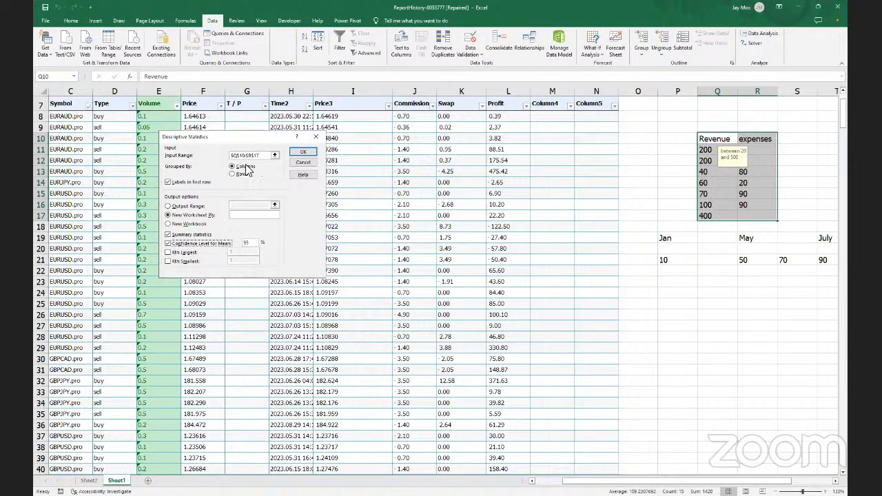
pyautogui.click(274, 157)
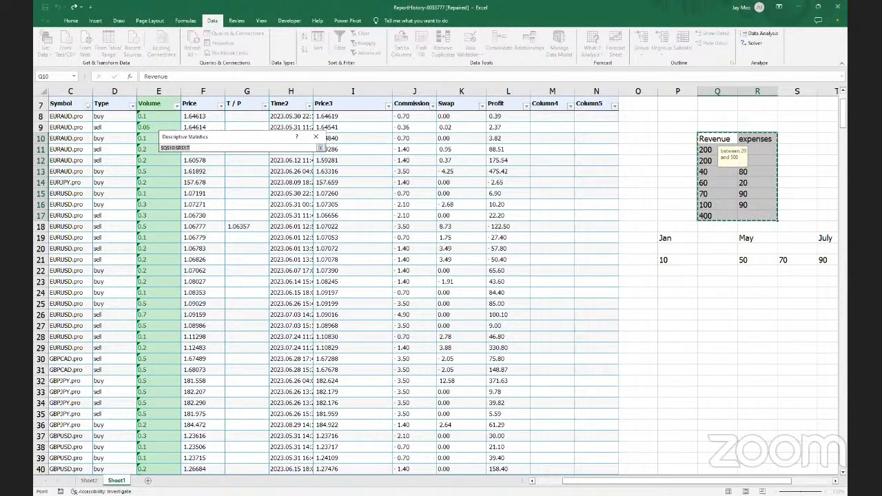
pyautogui.moveTo(202, 103); pyautogui.dragTo(505, 432)
pyautogui.scroll(-1, 124, 330)
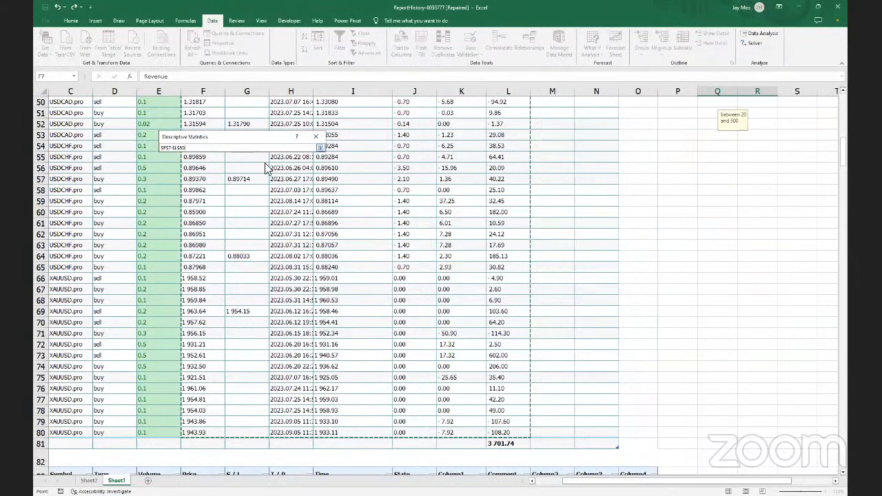
pyautogui.click(320, 147)
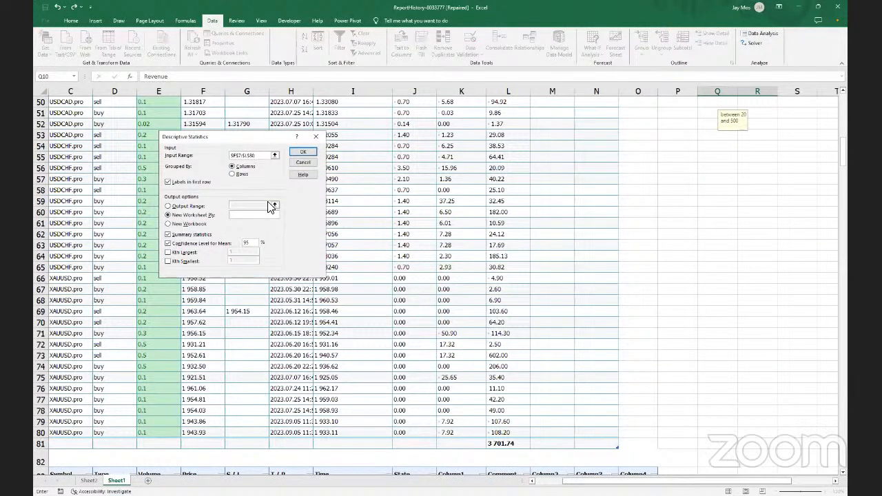
pyautogui.click(302, 154)
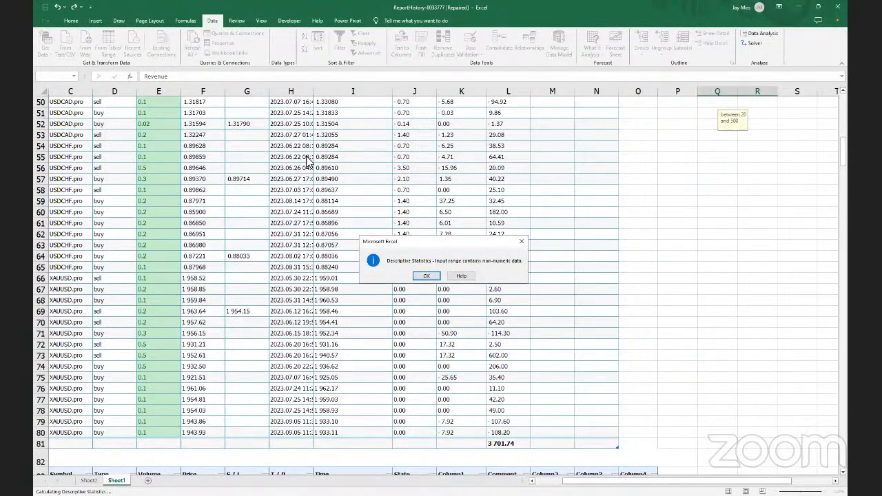
pyautogui.click(423, 276)
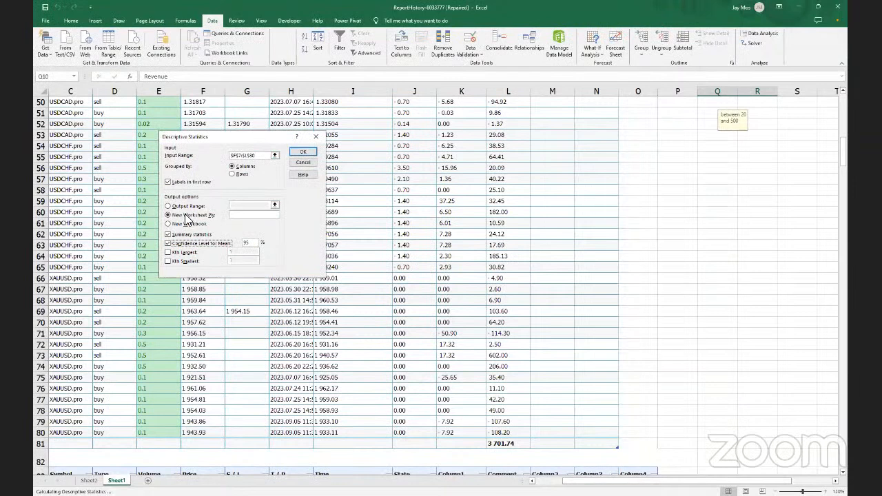
# Uncheck Labels in first row, rerun the analysis, and dismiss the non-numeric data error
pyautogui.click(167, 183)
pyautogui.click(275, 157)
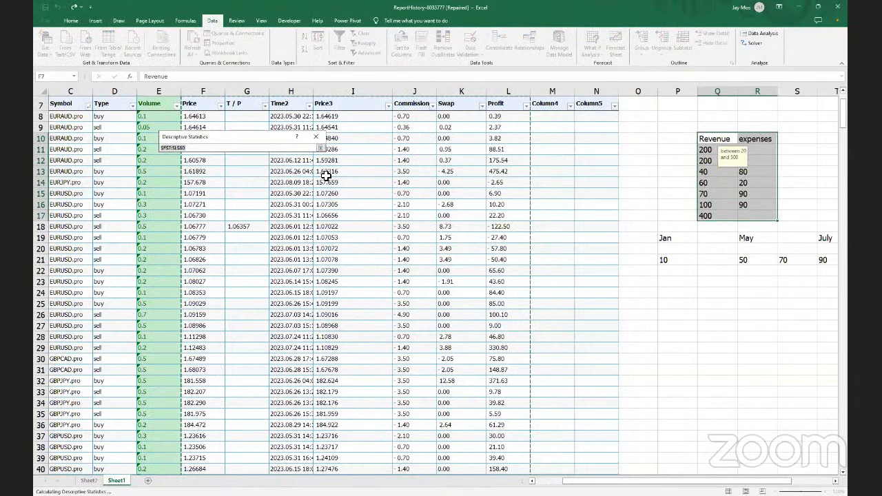
pyautogui.scroll(2, 332, 202)
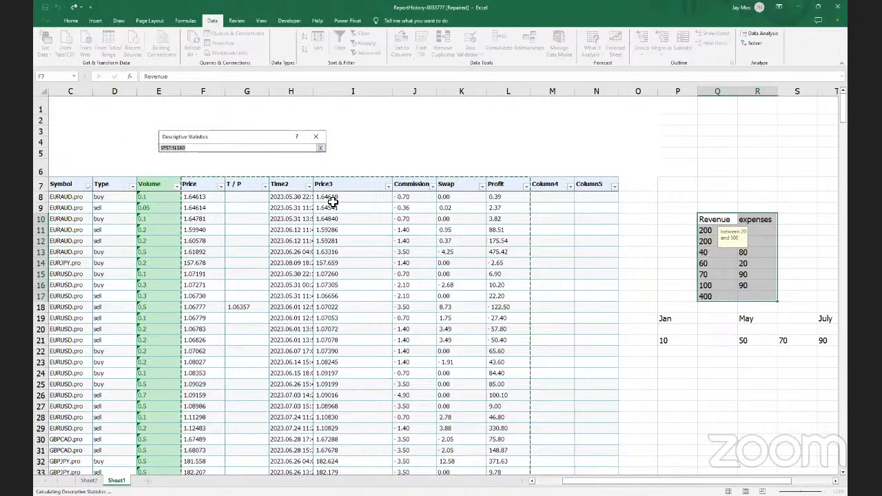
pyautogui.scroll(-2, 333, 202)
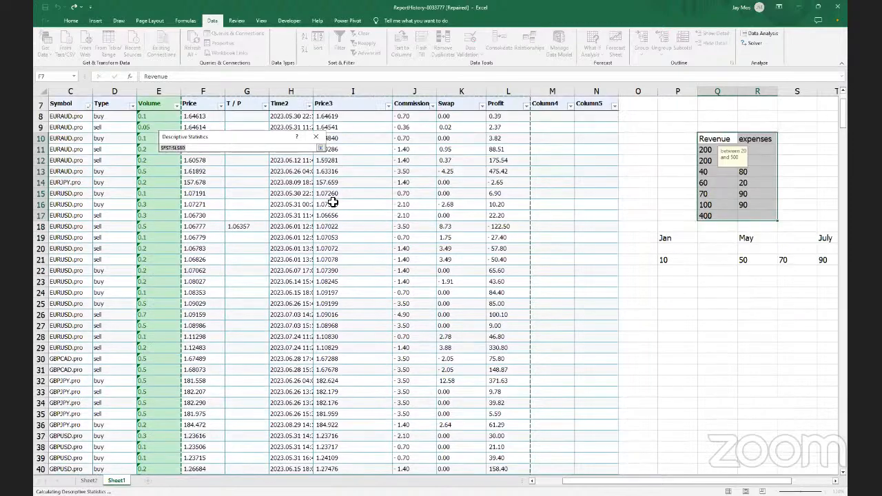
pyautogui.scroll(-20, 333, 202)
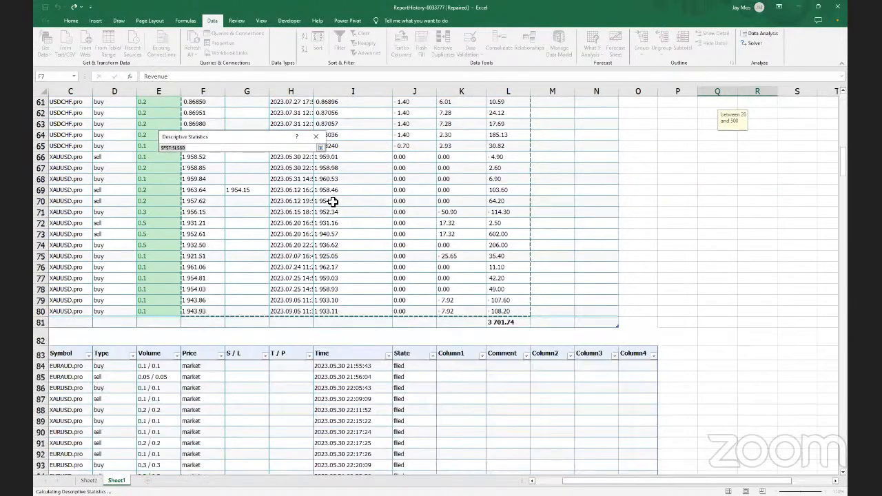
pyautogui.scroll(1, 333, 202)
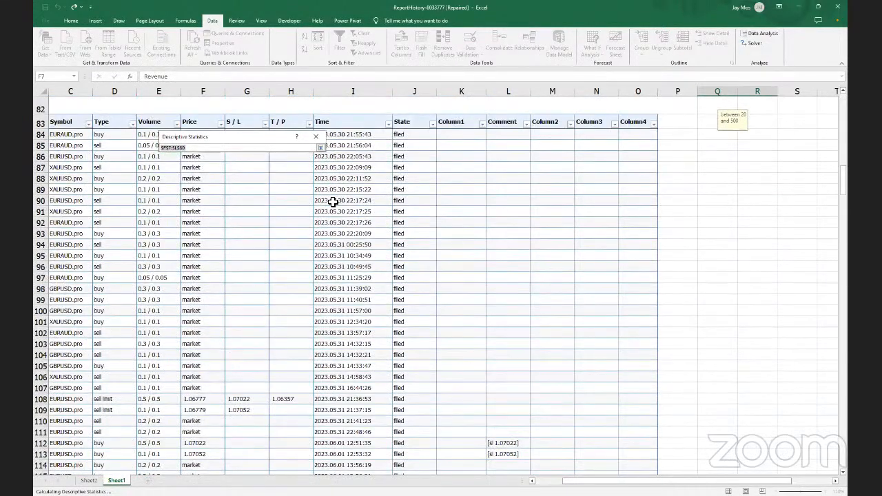
pyautogui.scroll(20, 333, 201)
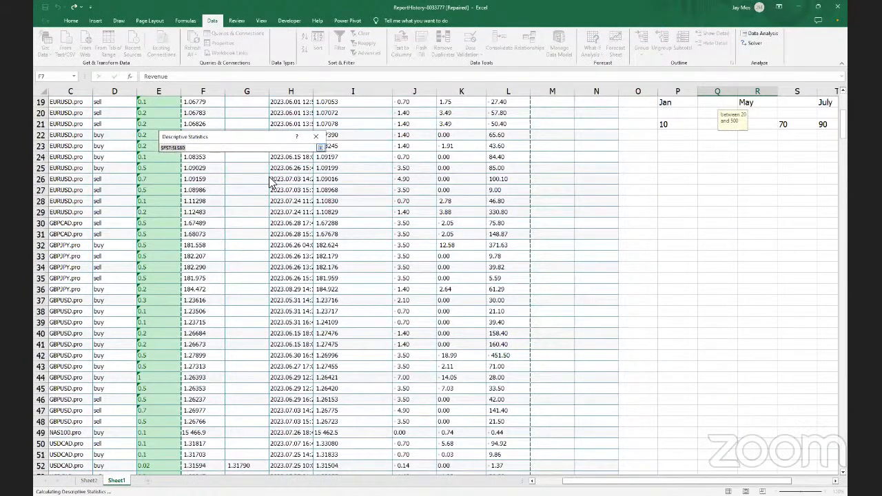
pyautogui.press('Return')
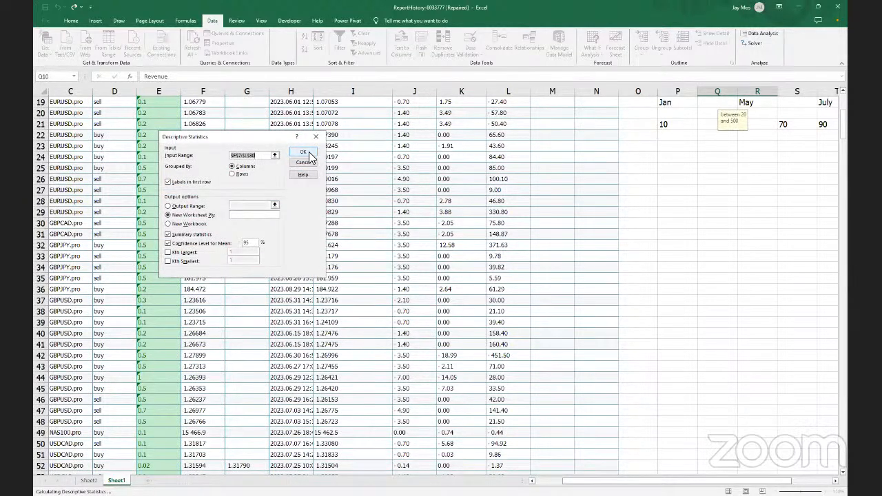
pyautogui.click(309, 154)
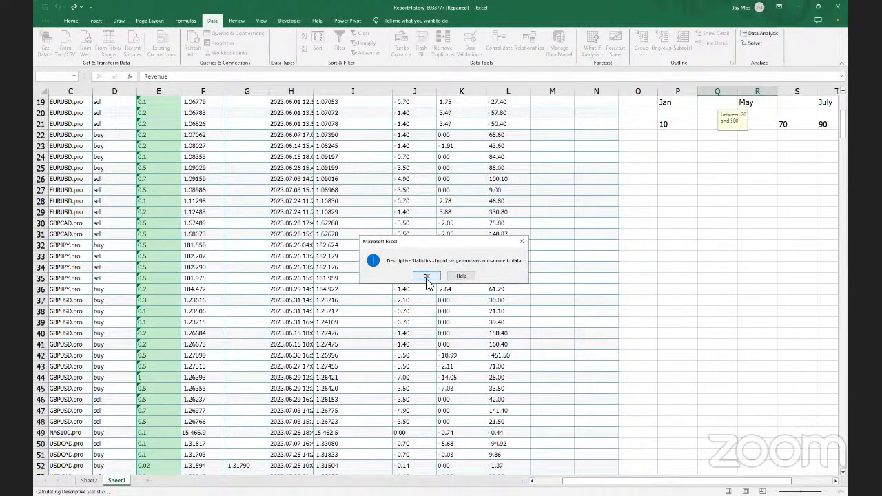
pyautogui.click(427, 279)
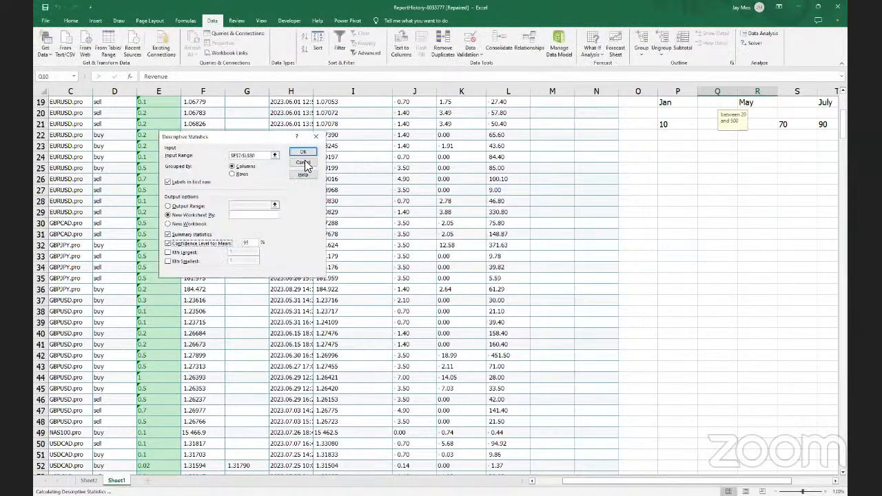
# Reopen Descriptive Statistics and re-pick the input range, clearing a mistaken F8:K10 selection
pyautogui.click(316, 140)
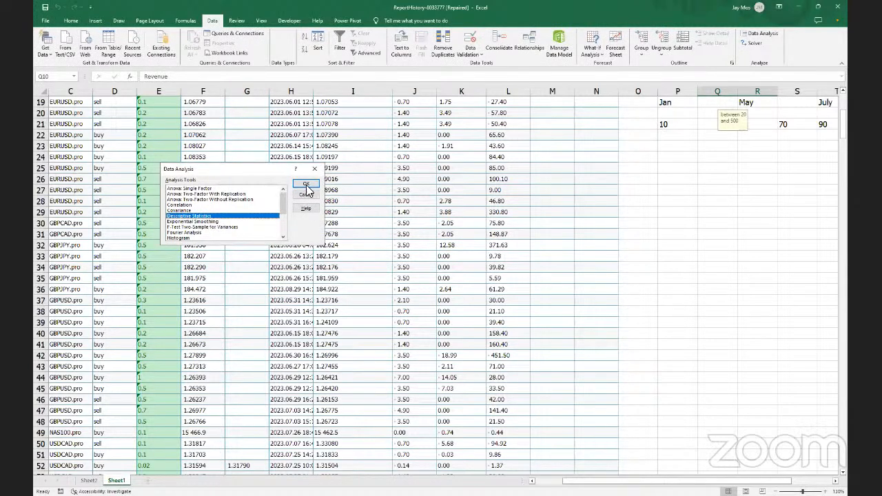
pyautogui.press('Return')
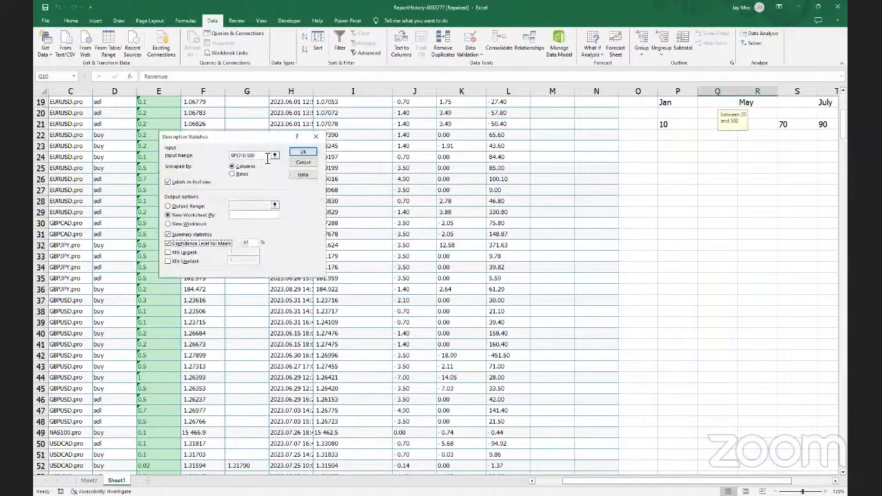
pyautogui.click(262, 157)
pyautogui.click(274, 155)
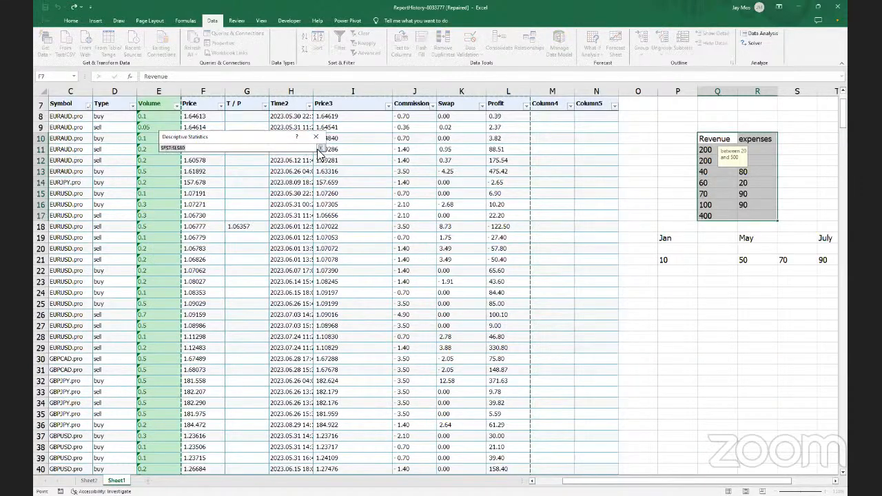
pyautogui.click(321, 149)
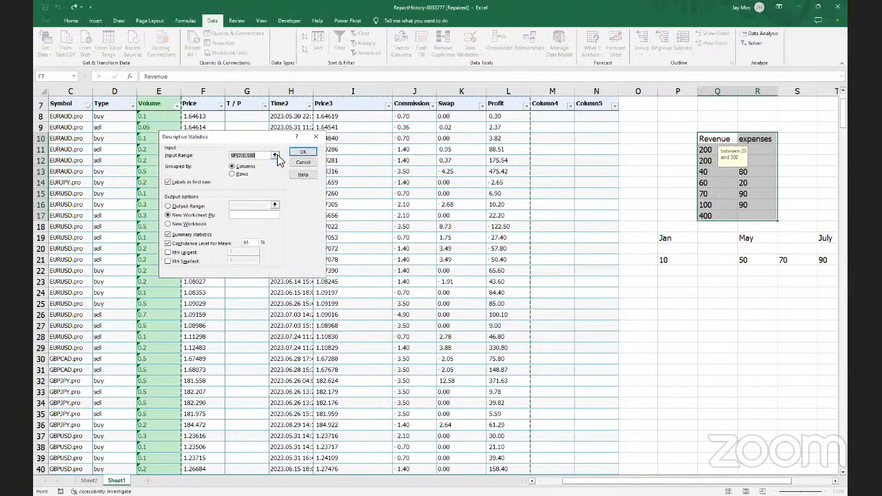
pyautogui.click(274, 156)
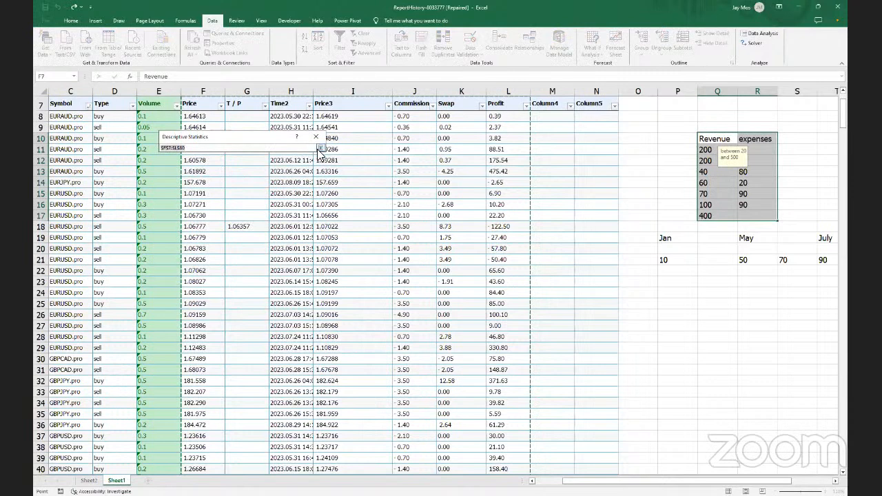
pyautogui.click(321, 150)
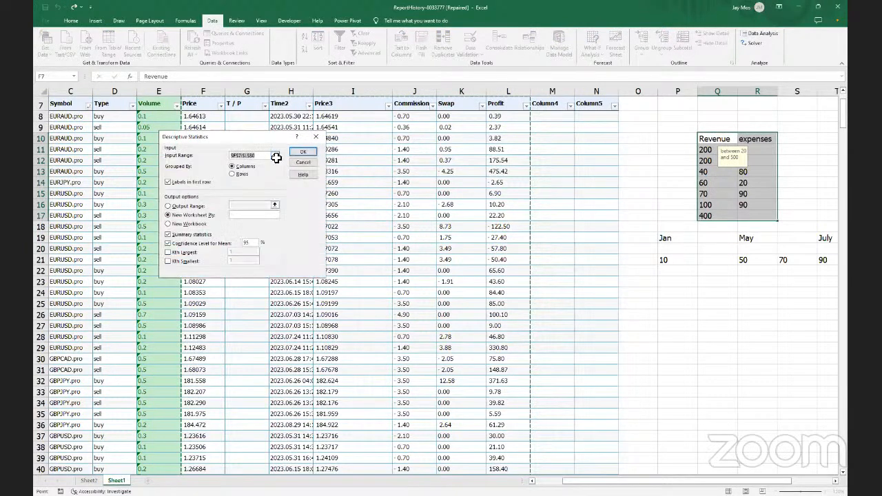
pyautogui.click(274, 155)
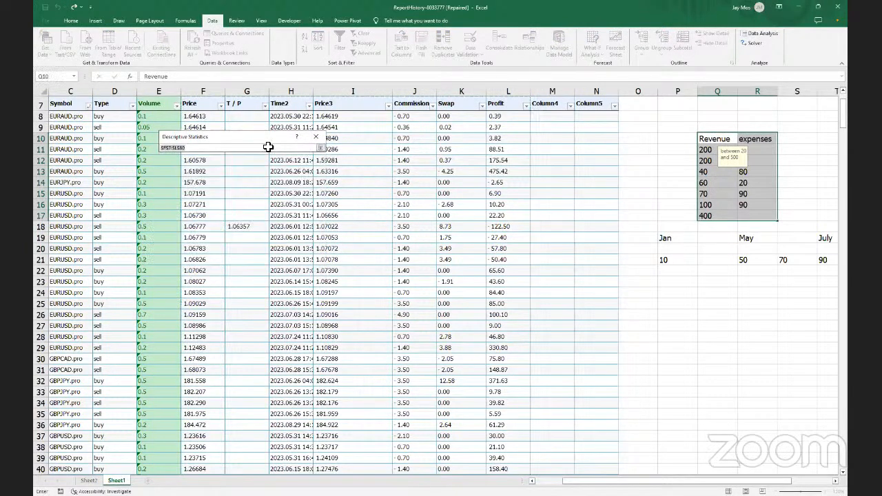
pyautogui.click(194, 116)
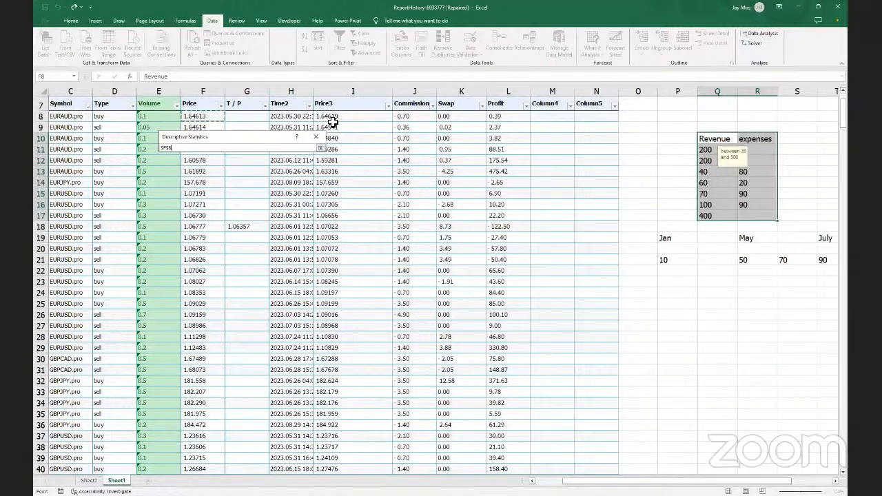
pyautogui.keyDown('shift'); pyautogui.click(460, 134); pyautogui.keyUp('shift')
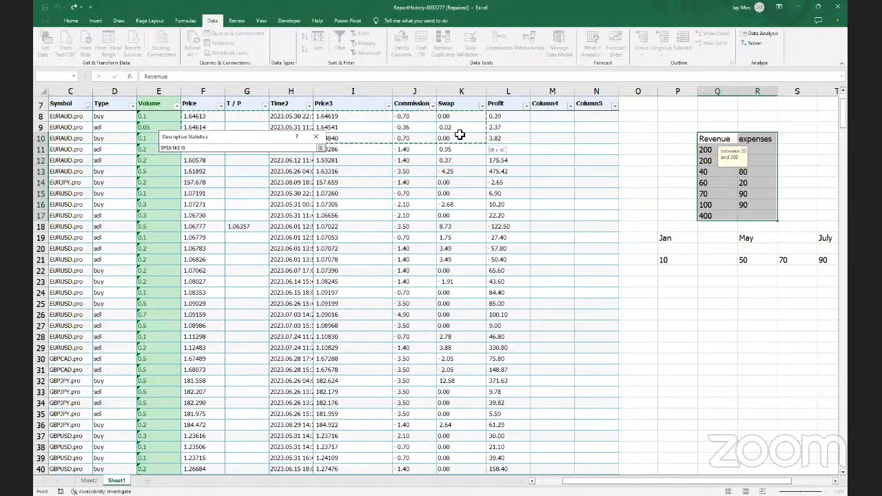
pyautogui.press('BackSpace')
pyautogui.press('BackSpace')
pyautogui.press('BackSpace')
pyautogui.press('BackSpace')
pyautogui.press('BackSpace')
pyautogui.press('BackSpace')
pyautogui.press('BackSpace')
pyautogui.press('BackSpace')
pyautogui.press('BackSpace')
pyautogui.press('BackSpace')
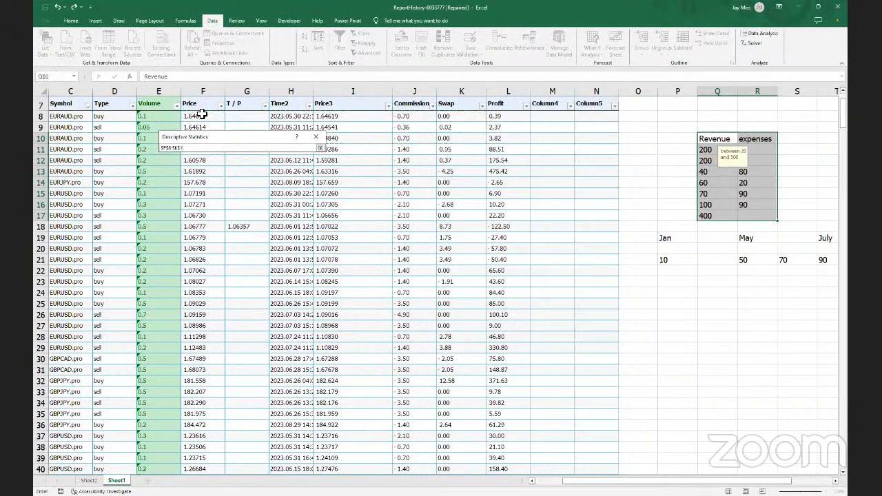
# Run Descriptive Statistics on F7:L39, dismiss the repeated error, and close both analysis dialogs
pyautogui.click(195, 105)
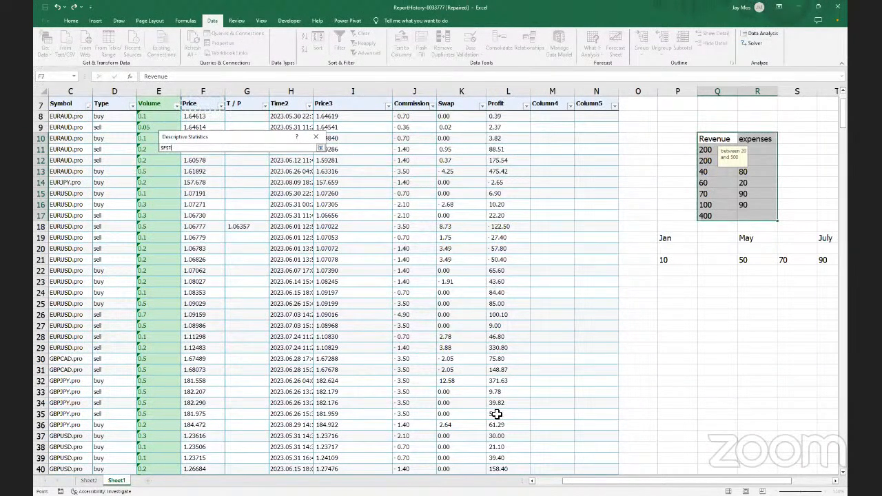
pyautogui.keyDown('shift'); pyautogui.click(502, 456); pyautogui.keyUp('shift')
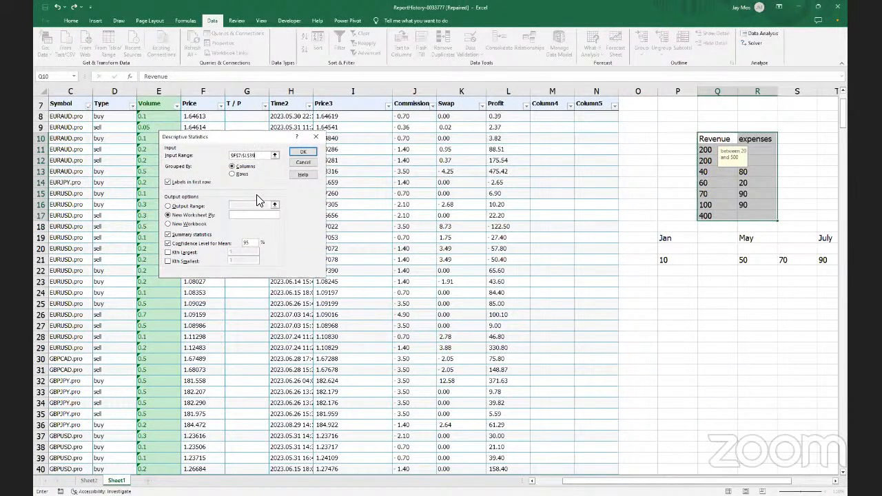
pyautogui.click(300, 152)
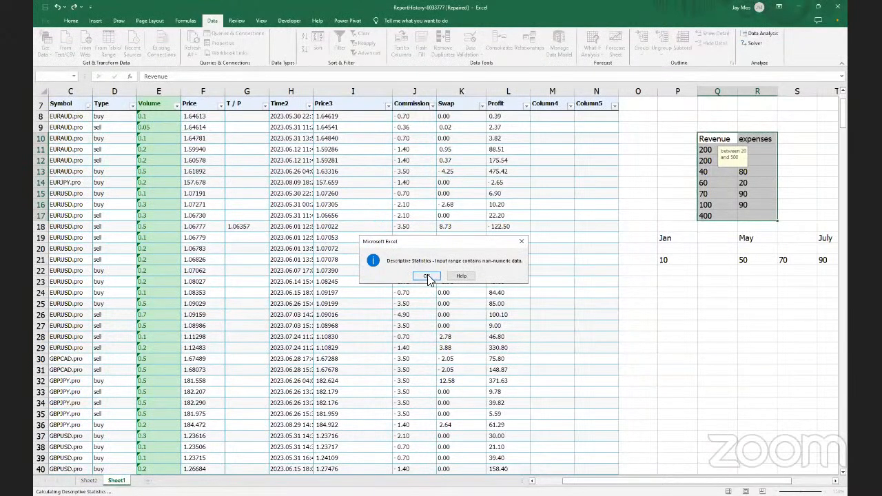
pyautogui.click(427, 276)
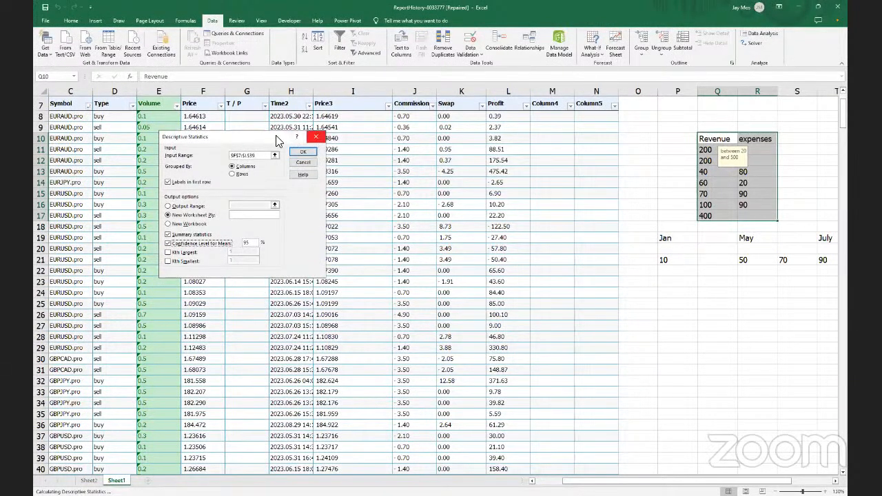
pyautogui.click(315, 136)
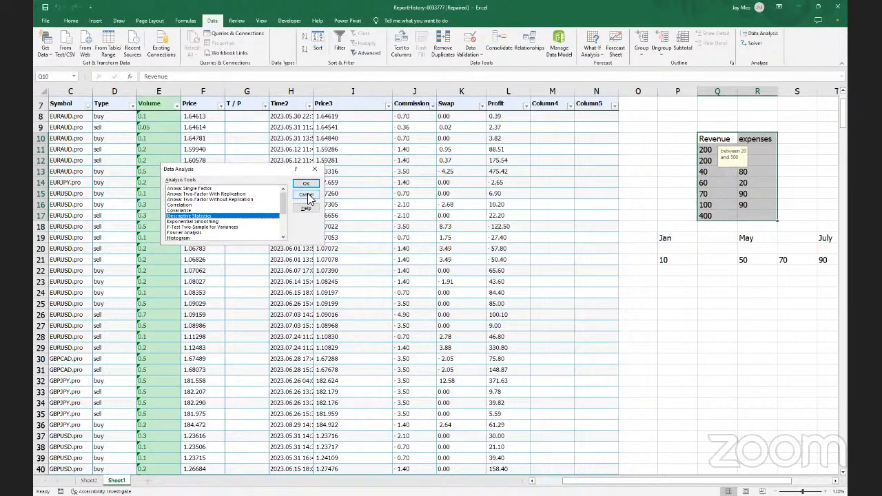
pyautogui.click(306, 195)
# Select cell G9 and the whole T / P column, then clear that selection
pyautogui.click(248, 125)
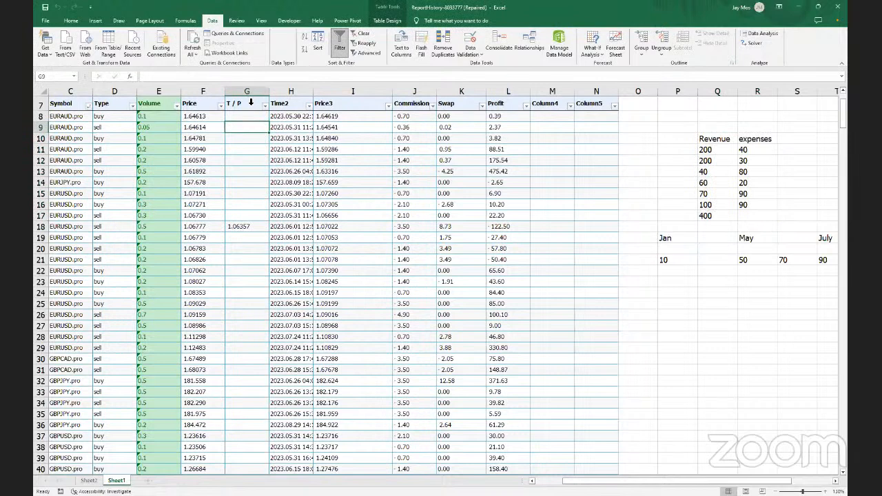
pyautogui.click(248, 95)
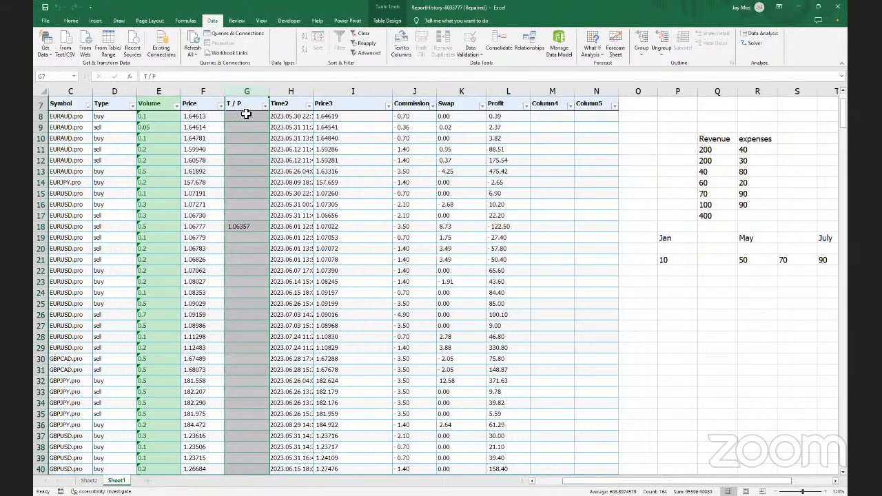
pyautogui.click(246, 116)
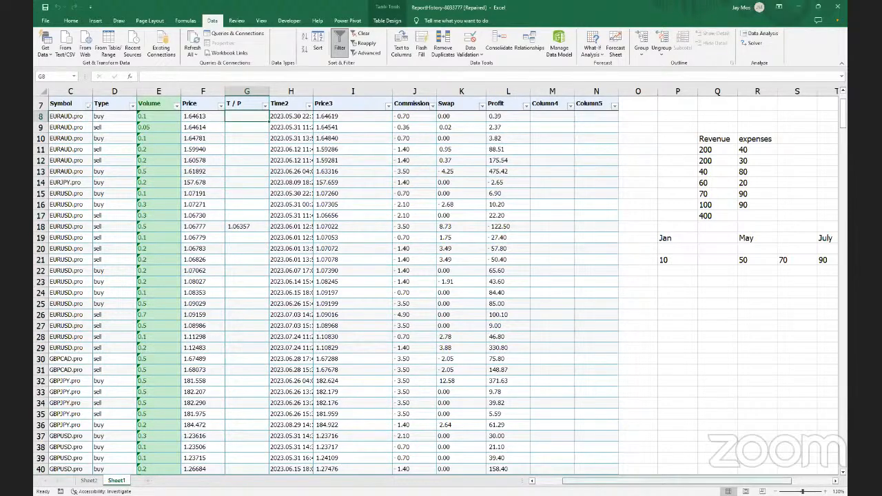
pyautogui.hscroll(-5, 444, 285)
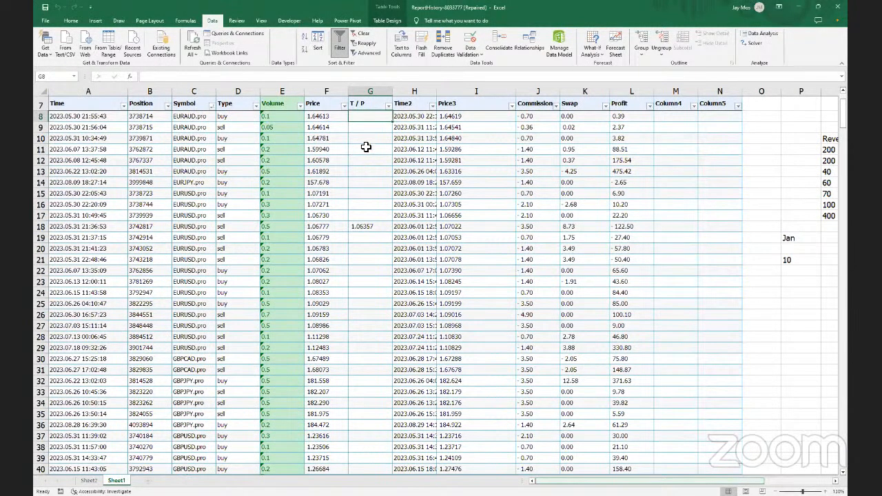
pyautogui.scroll(-4, 366, 152)
pyautogui.scroll(-10, 366, 152)
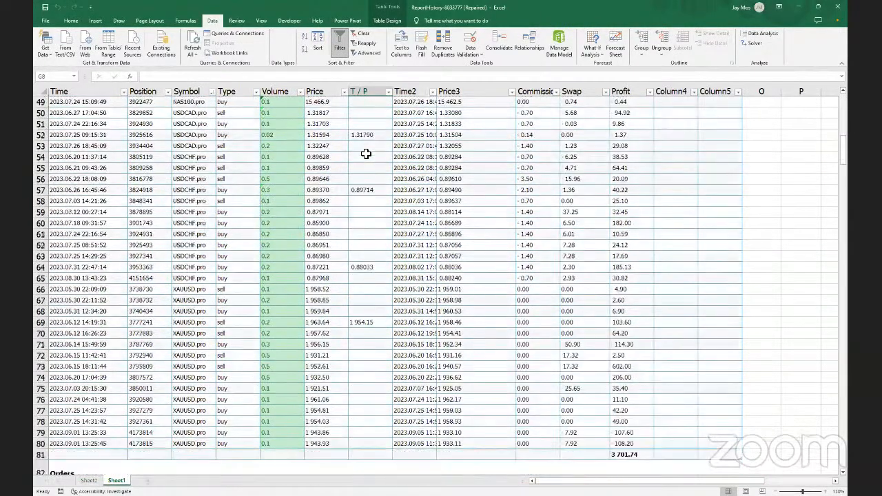
pyautogui.scroll(-9, 365, 153)
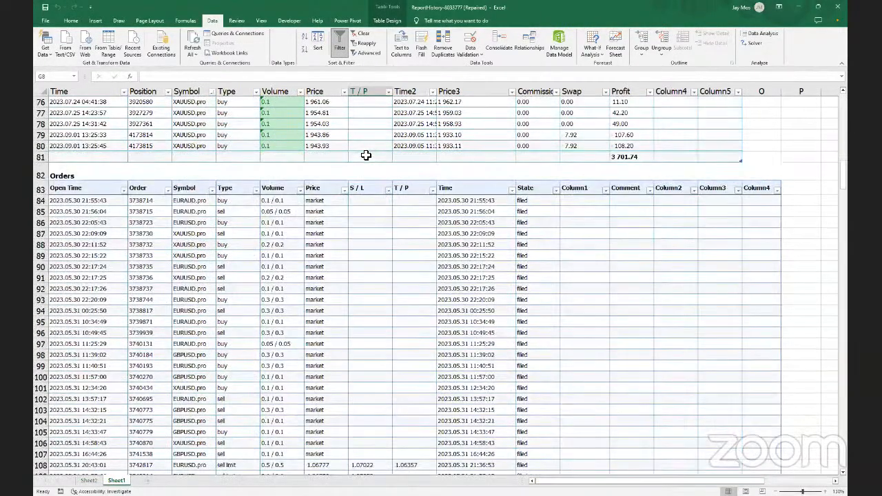
pyautogui.scroll(20, 366, 155)
pyautogui.scroll(4, 366, 156)
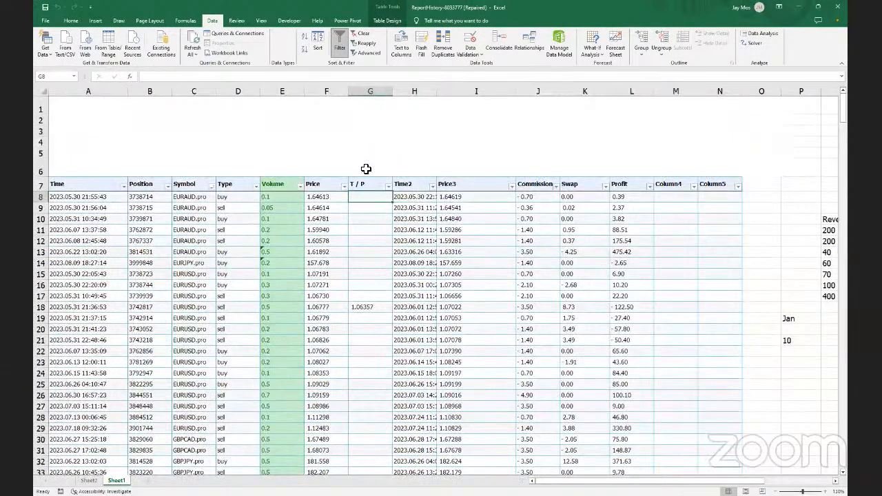
# Delete the T / P column from the trade table with Delete > Table Columns
pyautogui.click(365, 183)
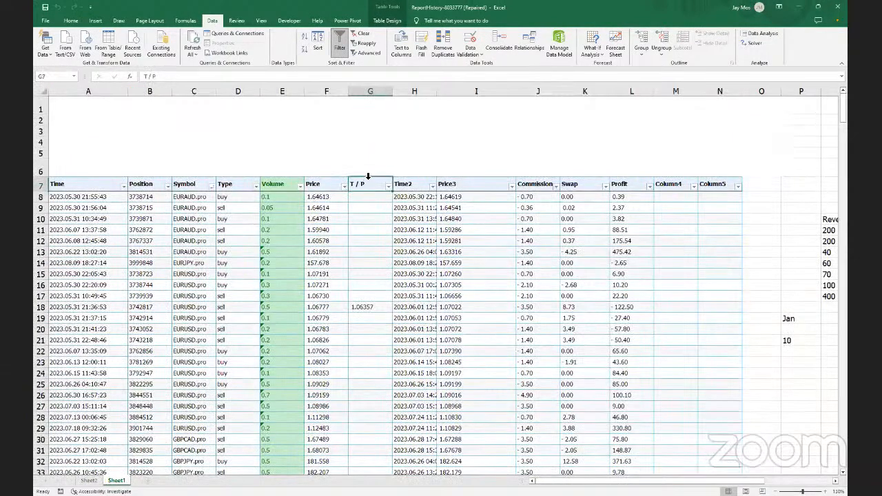
pyautogui.rightClick(365, 180)
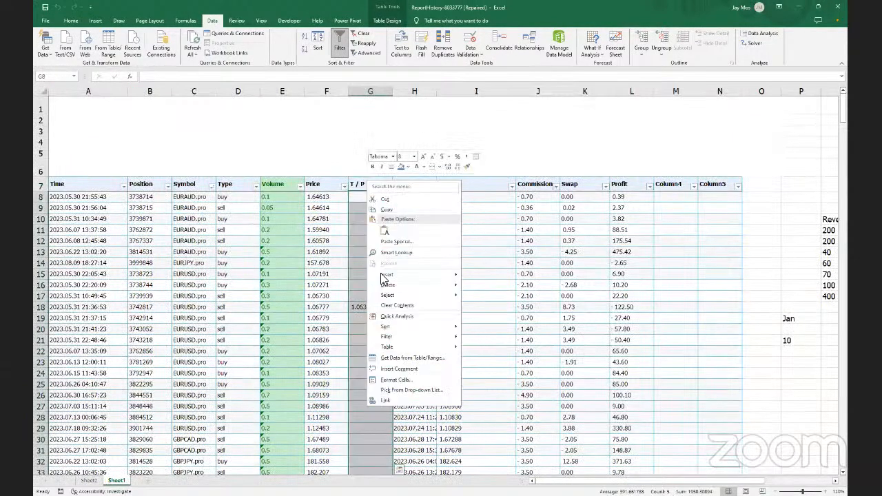
pyautogui.moveTo(396, 291)
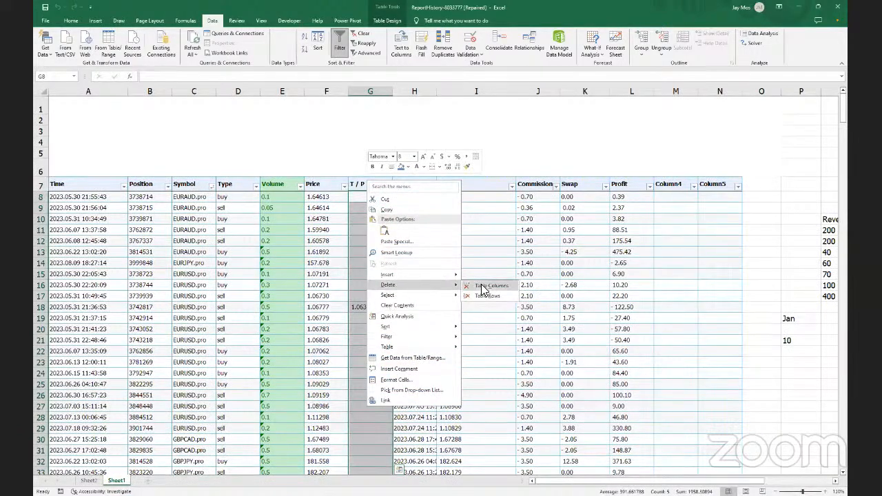
pyautogui.click(483, 285)
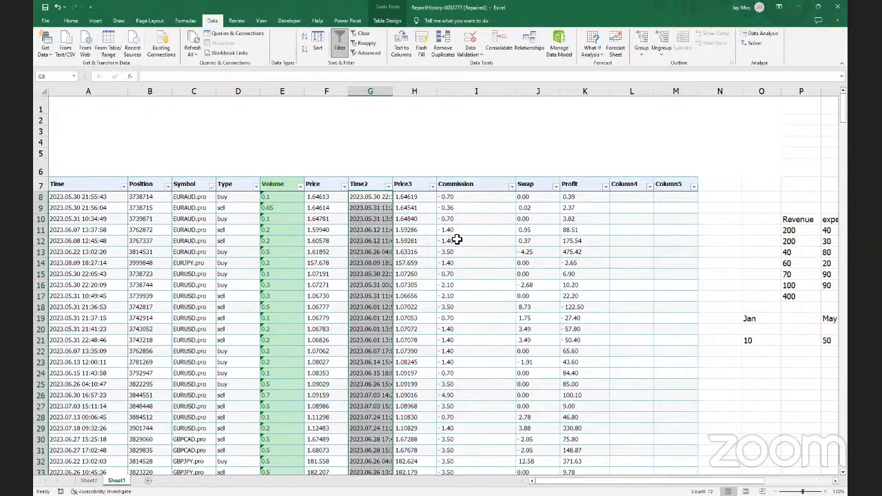
pyautogui.scroll(-1, 452, 245)
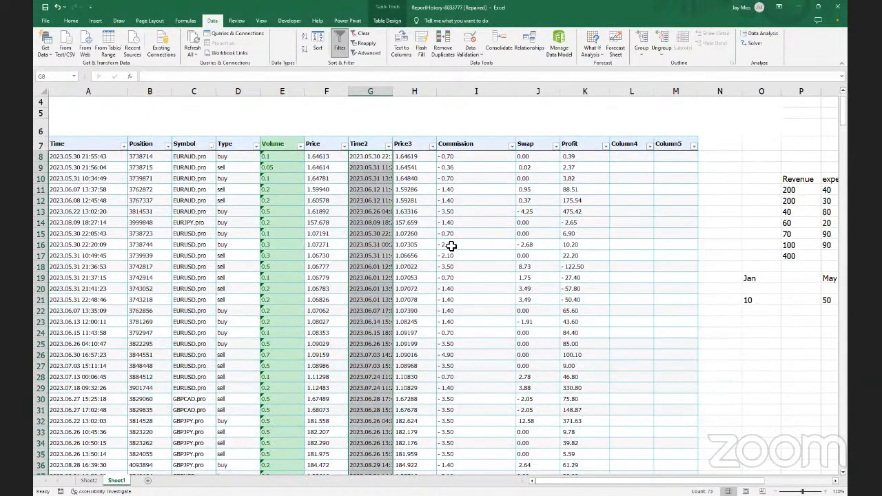
pyautogui.scroll(-1, 358, 200)
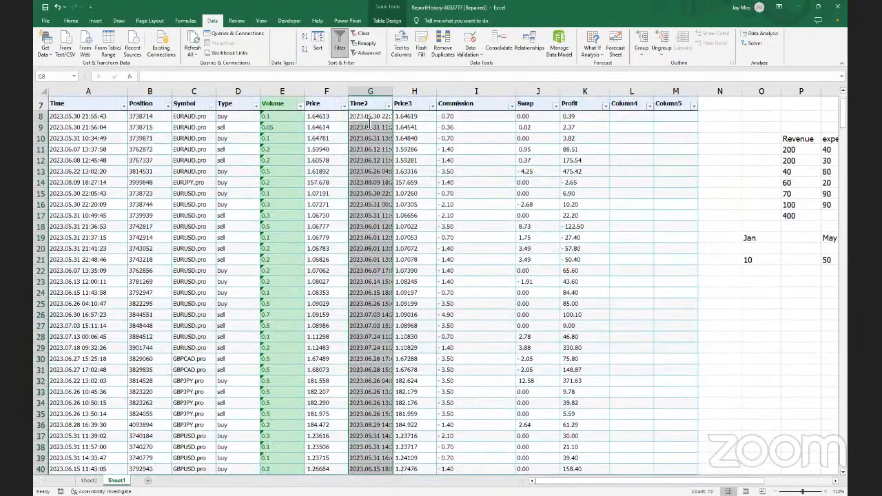
pyautogui.click(744, 40)
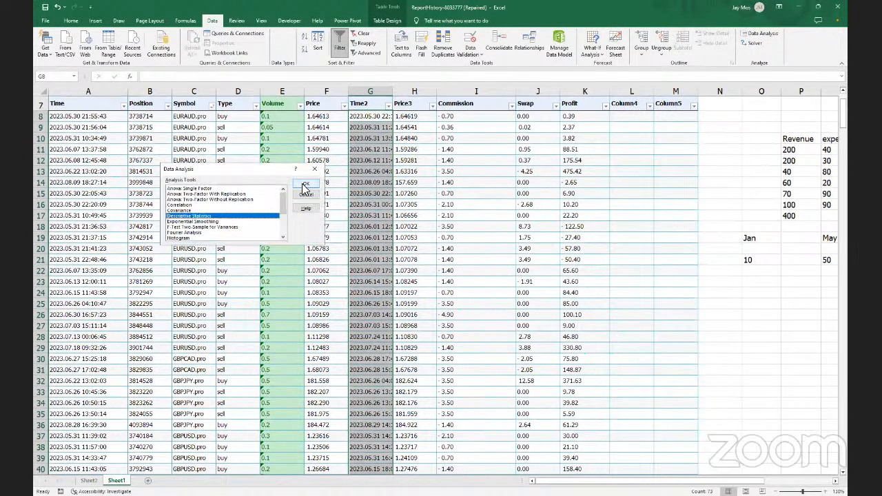
pyautogui.click(304, 185)
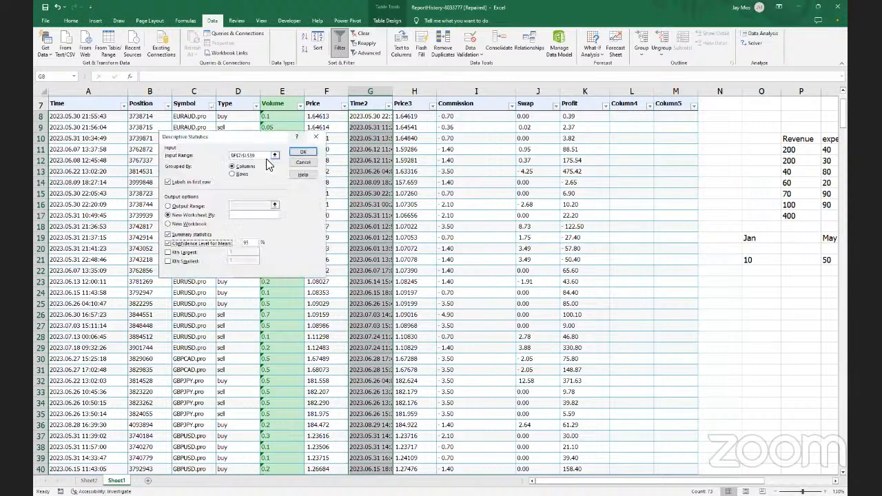
pyautogui.click(267, 158)
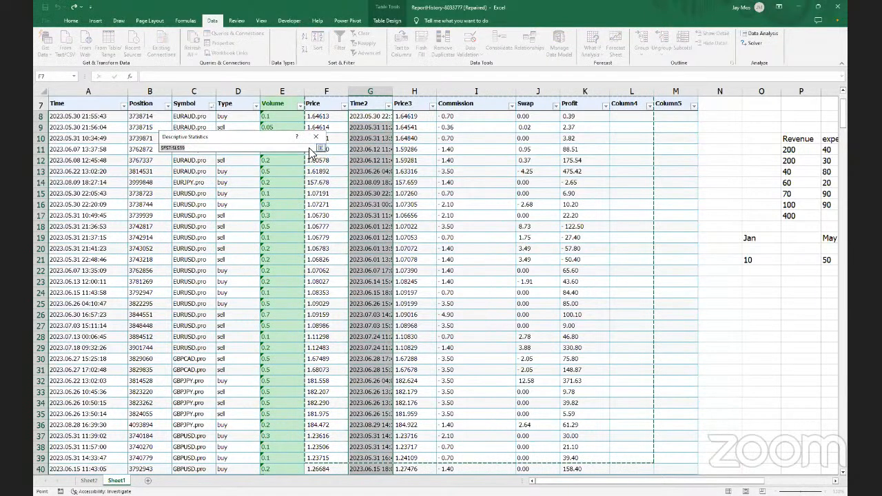
pyautogui.click(321, 149)
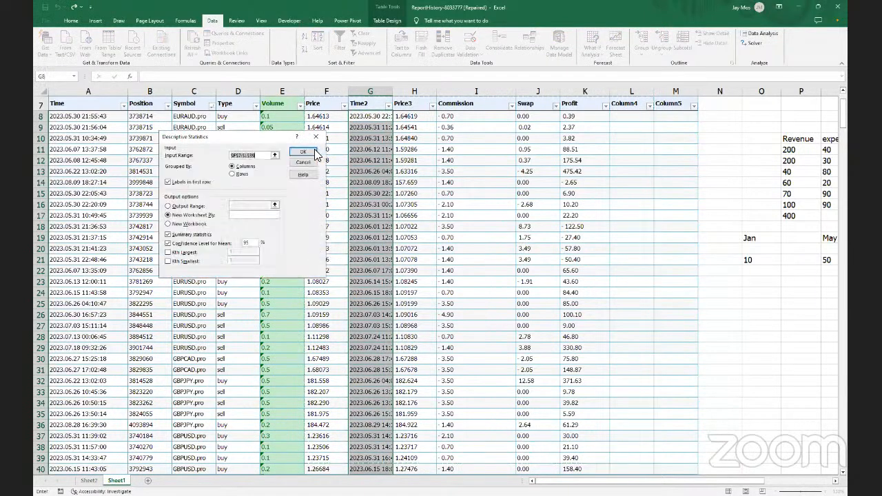
pyautogui.click(275, 156)
pyautogui.click(283, 106)
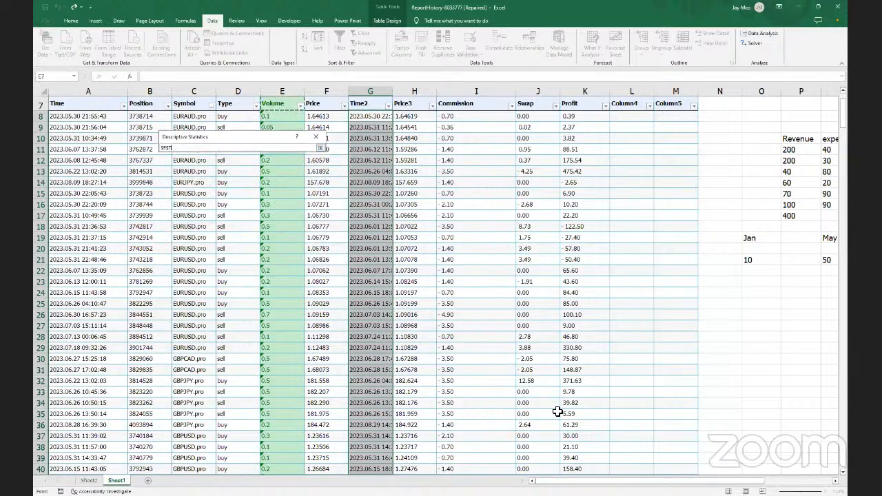
pyautogui.keyDown('shift'); pyautogui.click(590, 454); pyautogui.keyUp('shift')
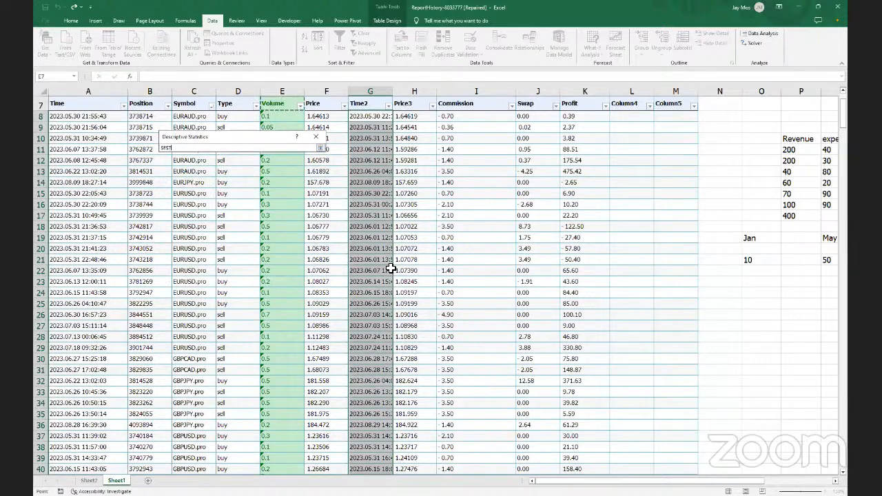
pyautogui.click(320, 147)
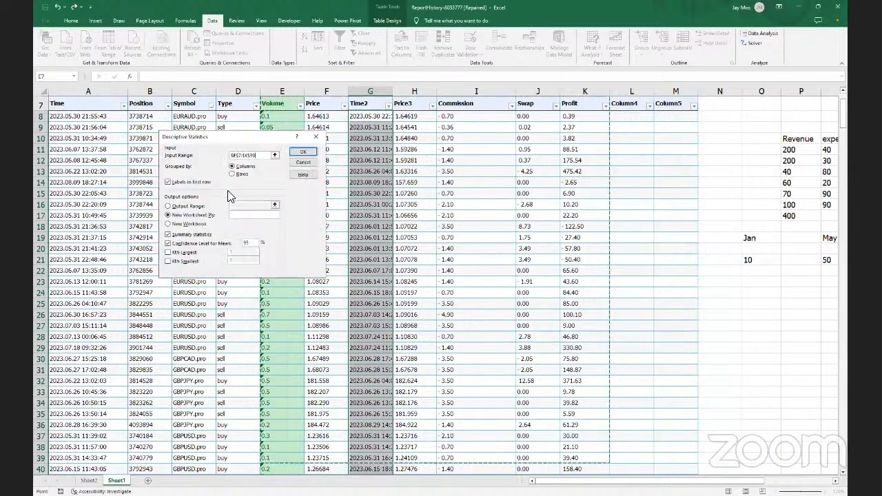
pyautogui.click(300, 154)
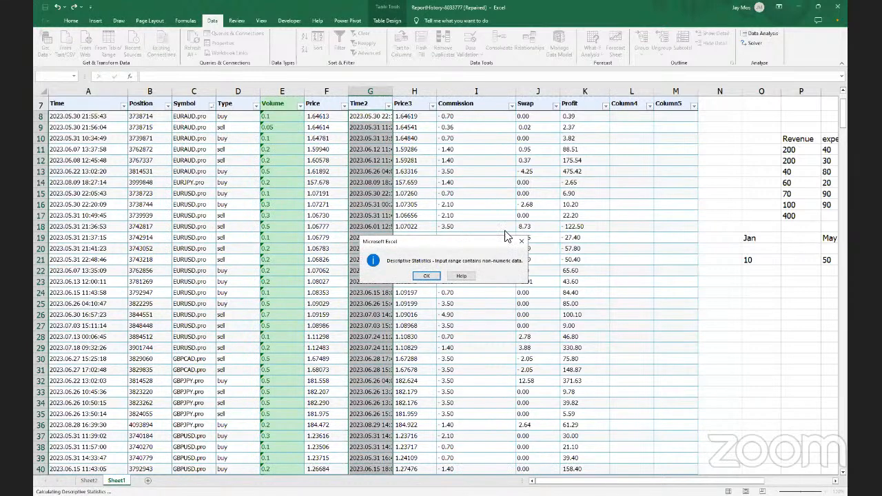
pyautogui.click(521, 245)
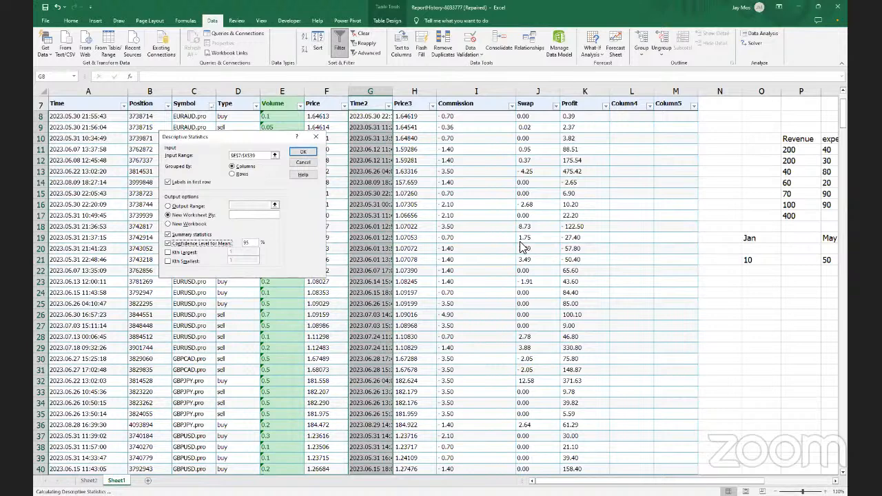
pyautogui.click(314, 140)
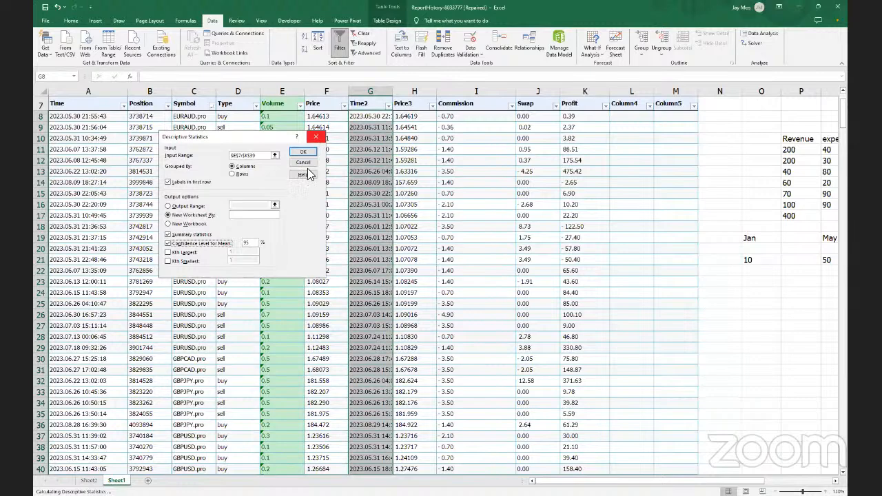
pyautogui.press('Escape')
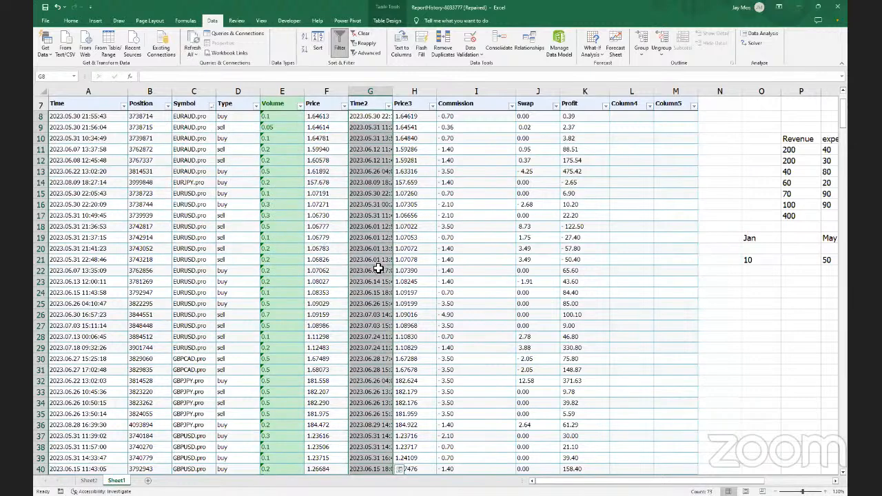
pyautogui.scroll(-5, 376, 267)
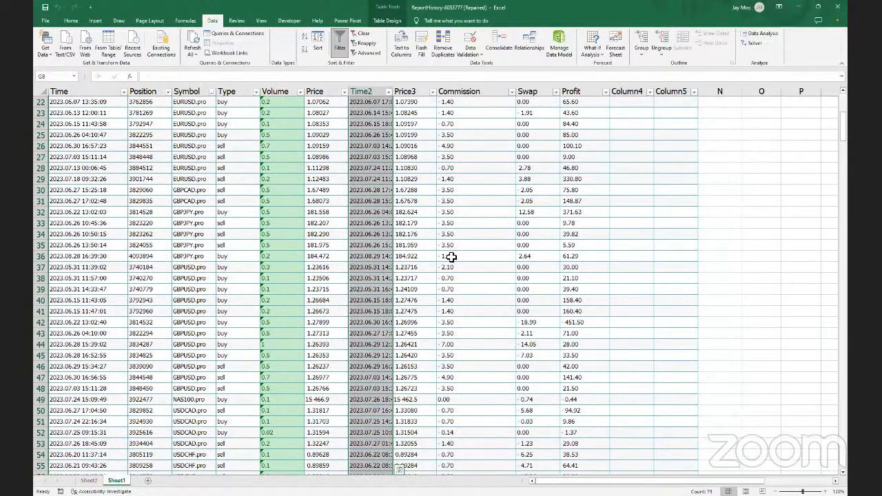
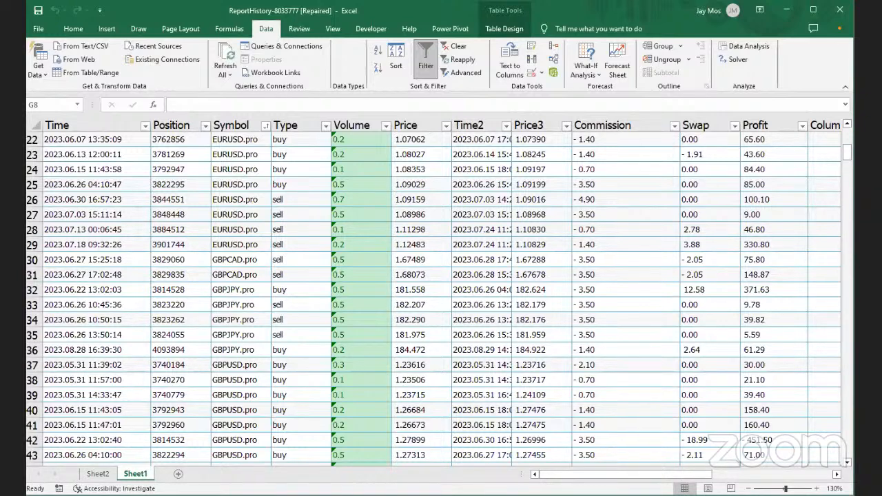
# Select the Time2 column's data cells twice, clearing the selection each time
pyautogui.hotkey('ctrl', 'space')
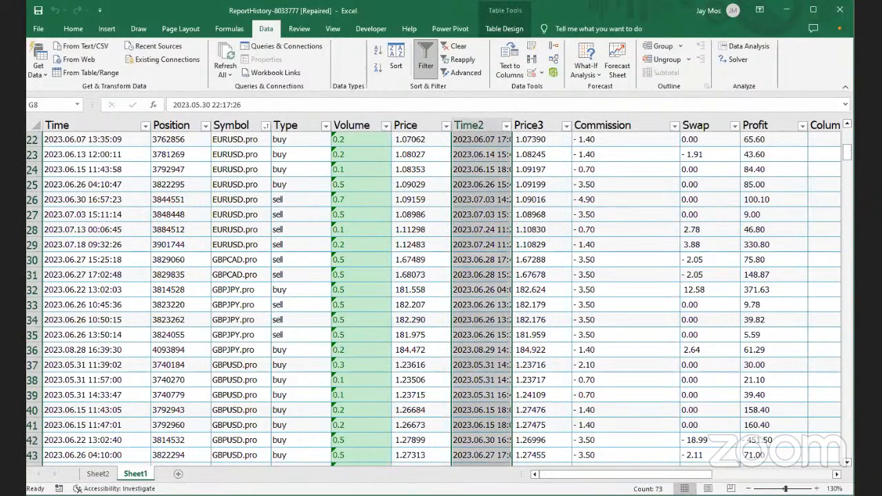
pyautogui.hotkey('shift', 'BackSpace')
pyautogui.hotkey('ctrl', 'space')
pyautogui.hotkey('shift', 'BackSpace')
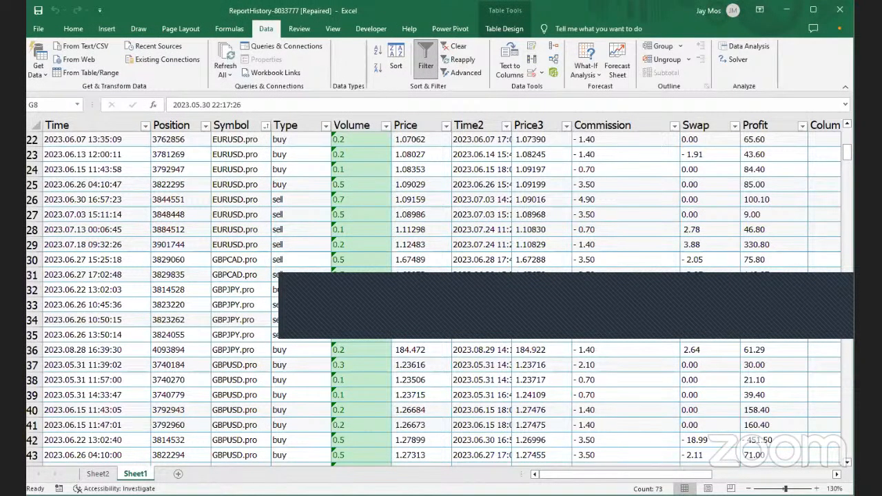
# Maximize the Excel window, switch to Sheet2, and open Review > Protect Sheet
pyautogui.click(812, 12)
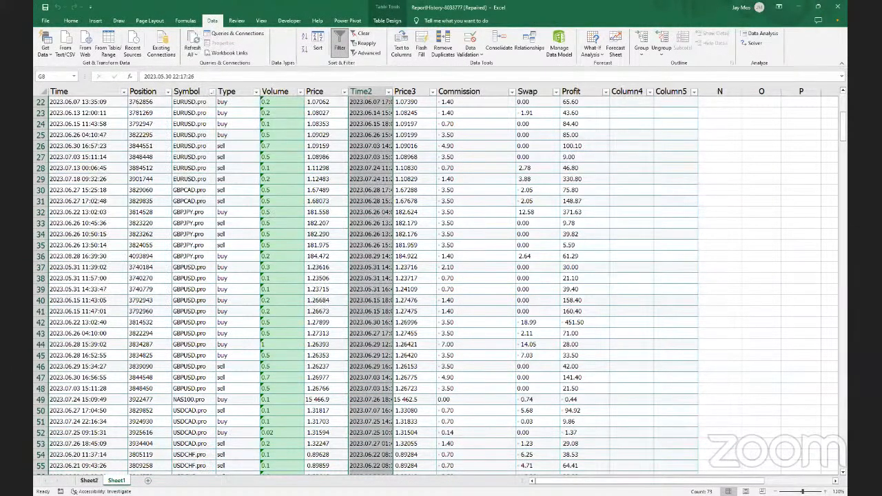
pyautogui.click(88, 481)
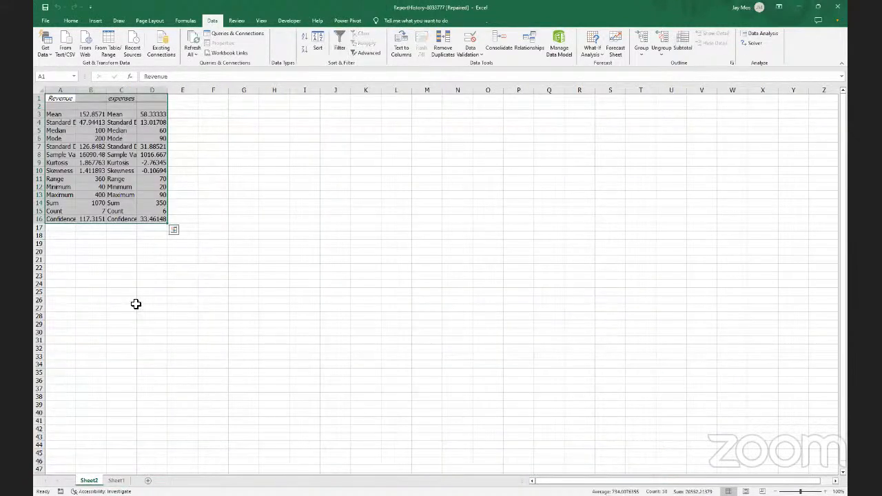
pyautogui.click(231, 22)
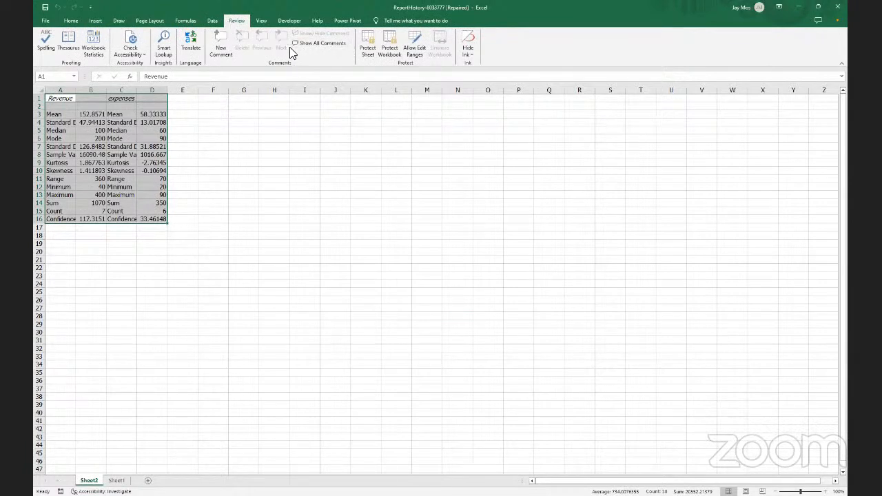
pyautogui.click(371, 51)
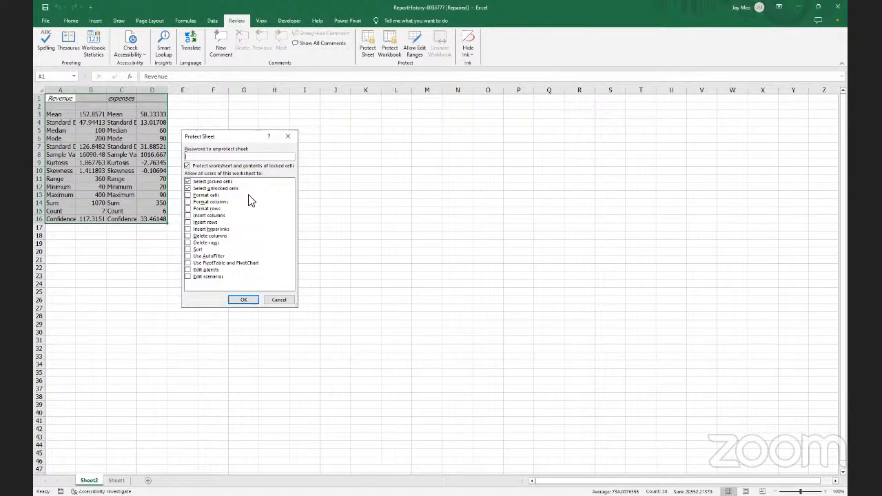
# Close Protect Sheet without applying it and zoom in on Sheet2's Revenue and expenses statistics
pyautogui.click(287, 137)
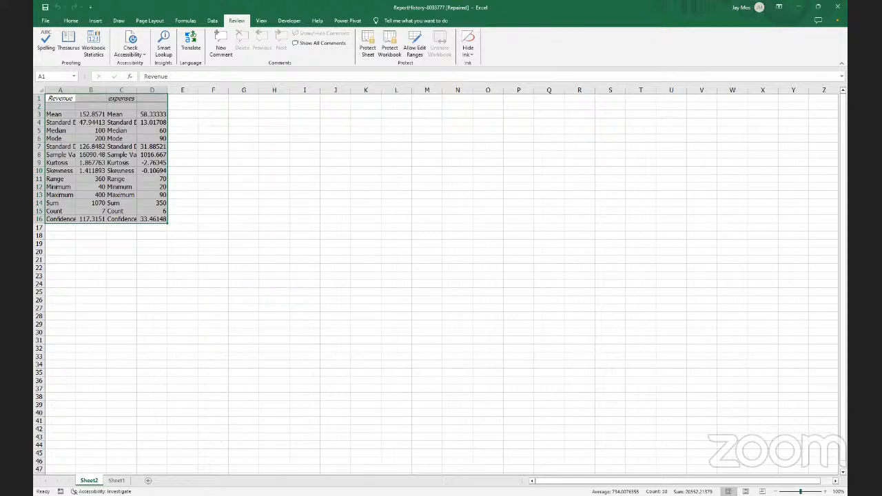
pyautogui.keyDown('ctrl'); pyautogui.scroll(8, 413, 352); pyautogui.keyUp('ctrl')
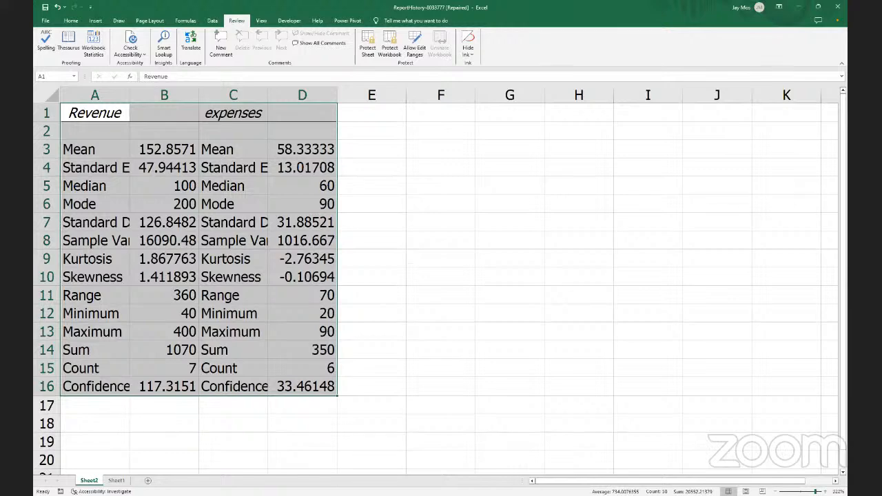
pyautogui.keyDown('ctrl'); pyautogui.scroll(4, 820, 492); pyautogui.keyUp('ctrl')
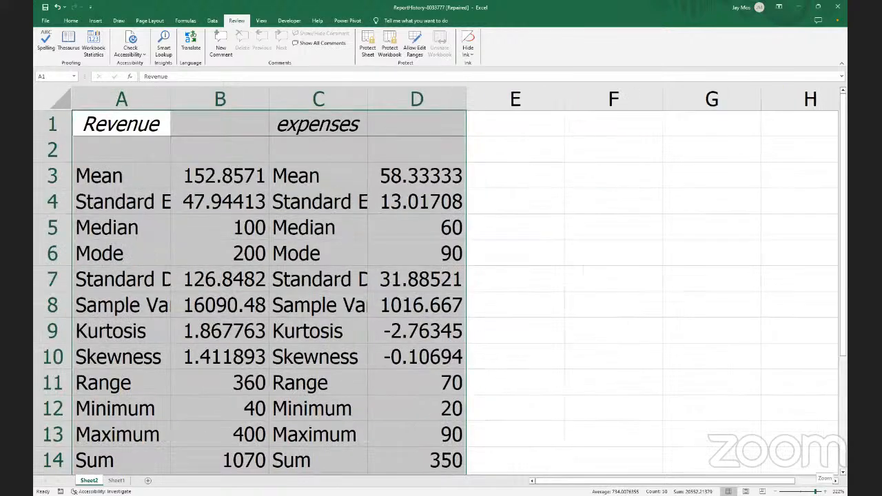
pyautogui.click(366, 51)
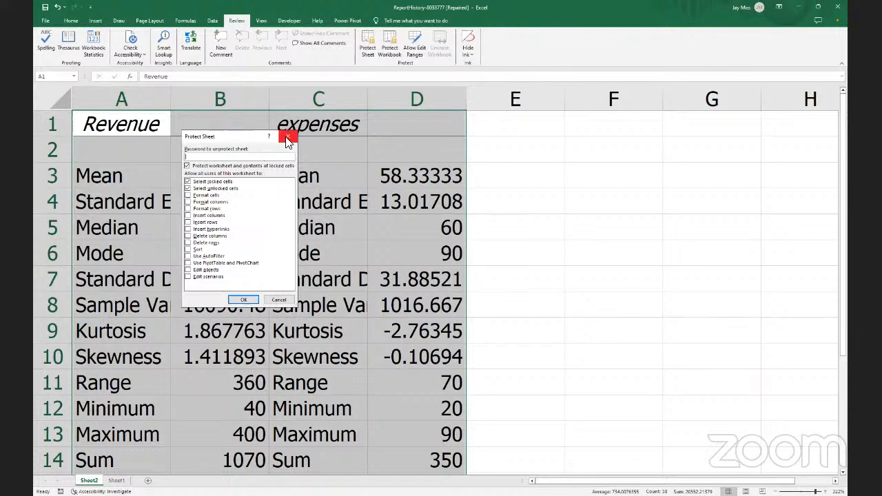
pyautogui.click(287, 140)
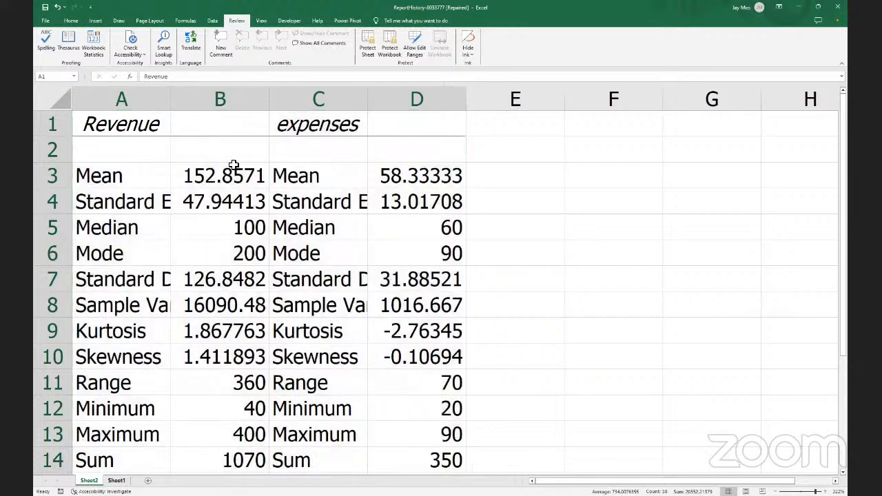
pyautogui.hotkey('ctrl', 'pagedown')
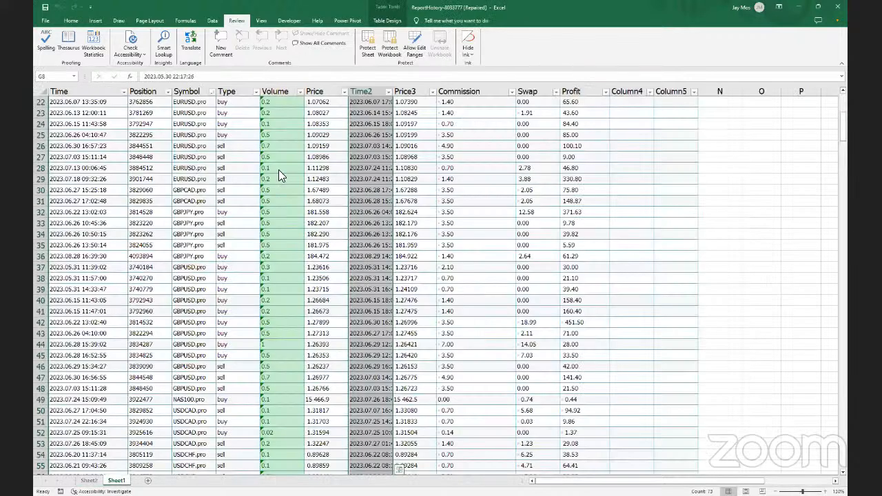
# Open Protect Sheet for Sheet1 with Alt, R, P, S and enter a sheet password
pyautogui.hotkey('alt', 'r')
pyautogui.press('p')
pyautogui.press('s')
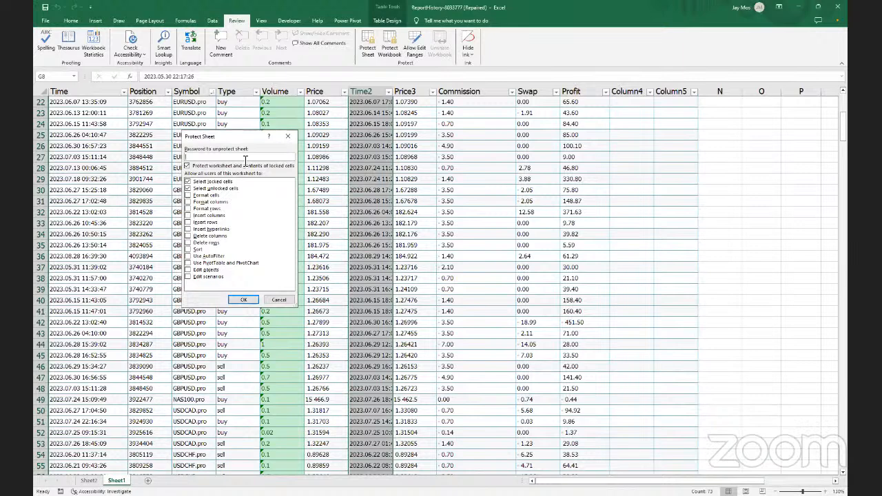
pyautogui.write('123456789101')
# Tick every user permission, from Format cells through Edit scenarios
pyautogui.click(204, 196)
pyautogui.click(204, 202)
pyautogui.click(204, 209)
pyautogui.click(205, 216)
pyautogui.click(203, 222)
pyautogui.click(204, 229)
pyautogui.click(204, 236)
pyautogui.click(204, 243)
pyautogui.click(204, 250)
pyautogui.click(205, 256)
pyautogui.click(204, 263)
pyautogui.click(205, 269)
pyautogui.click(207, 276)
# Submit the protection settings and re-enter the password, which doesn't match
pyautogui.click(243, 301)
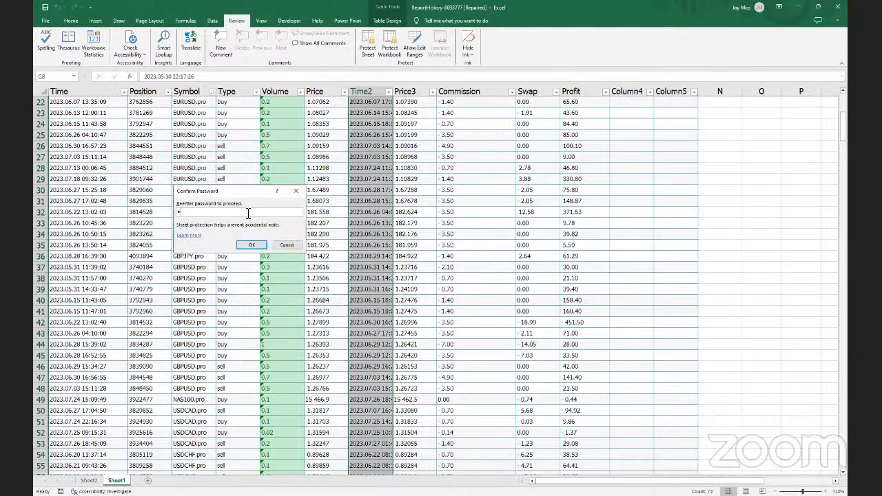
pyautogui.write('•••••••••••')
pyautogui.press('Return')
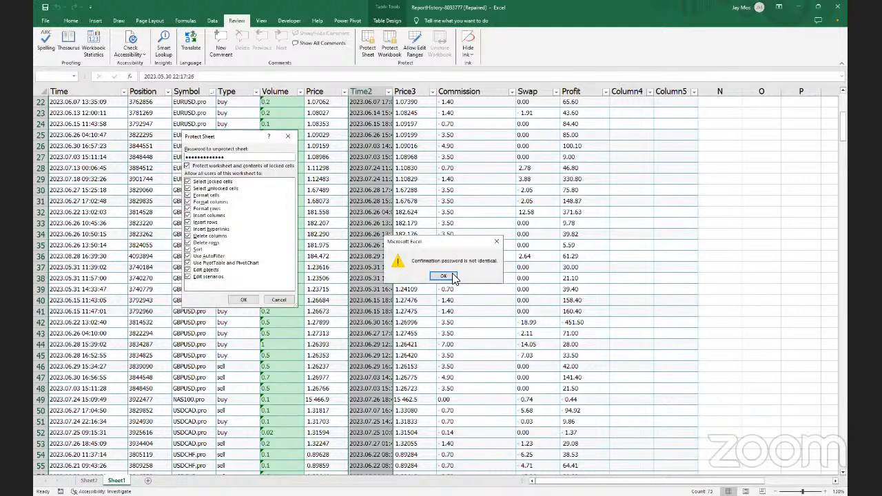
# Dismiss the mismatch warning, set the password again, and confirm it to protect Sheet1
pyautogui.press('Return')
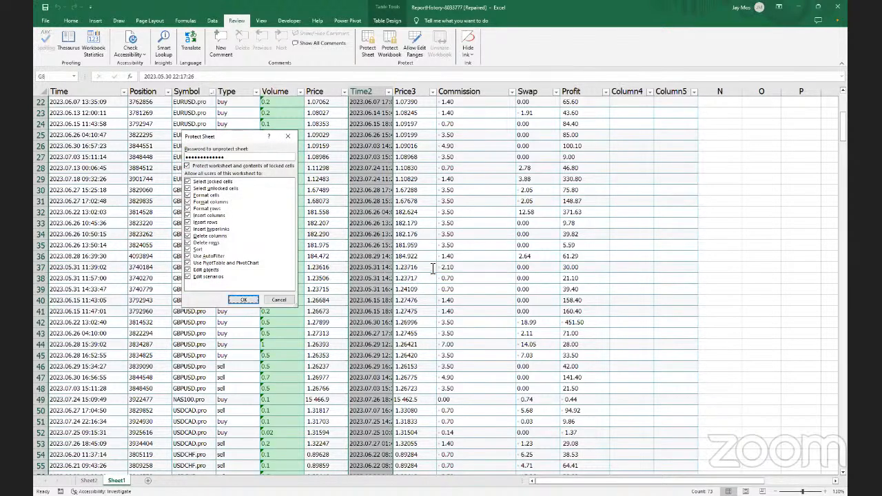
pyautogui.write('••••••••')
pyautogui.click(242, 301)
pyautogui.write('••••')
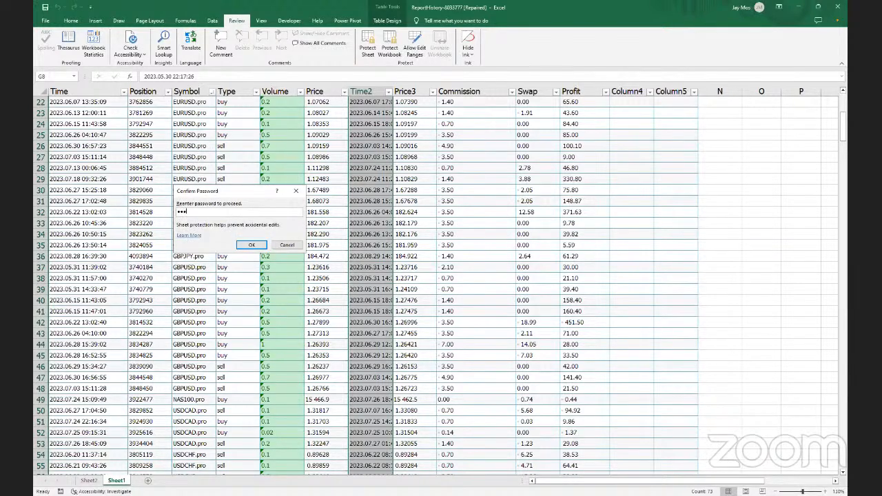
pyautogui.write('••••••')
pyautogui.click(253, 246)
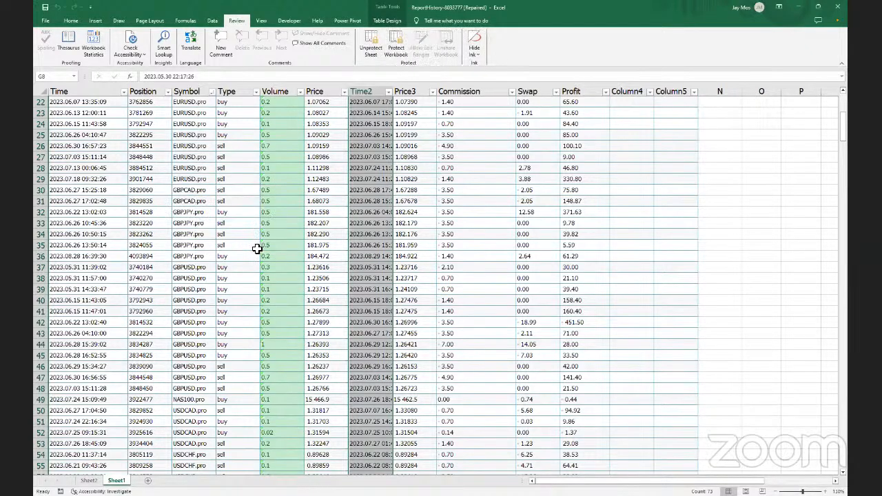